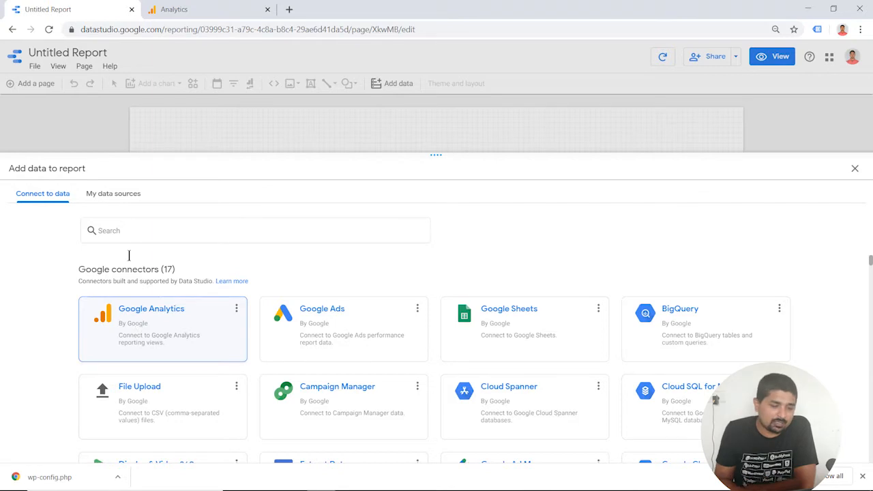
Step: Add the existing [Sample] Google Analytics Data source to the report and move the resulting table lower on the page
click(108, 196)
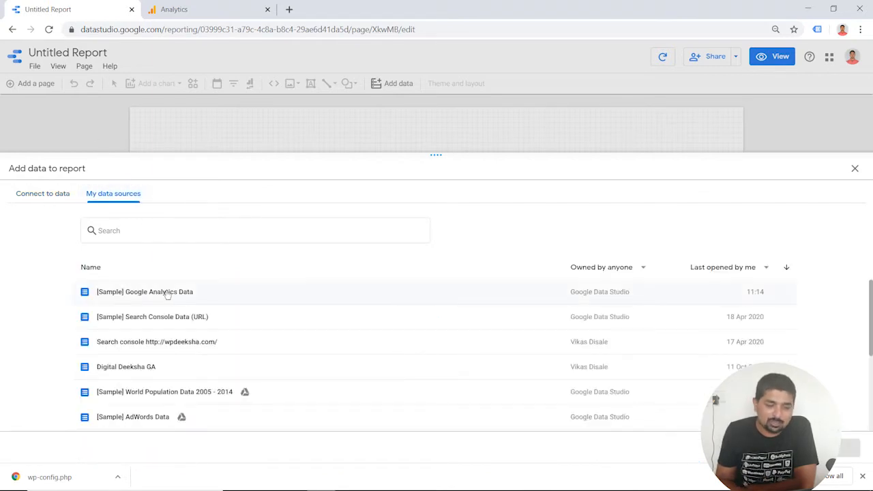
click(155, 295)
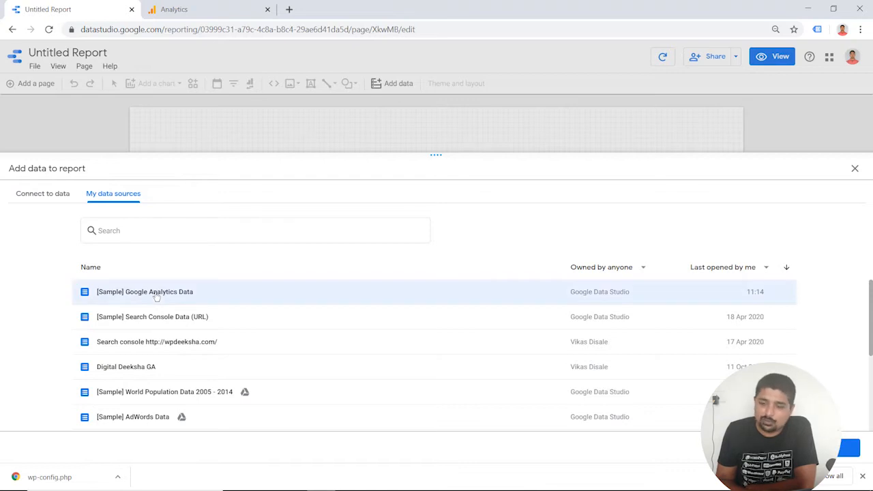
click(848, 451)
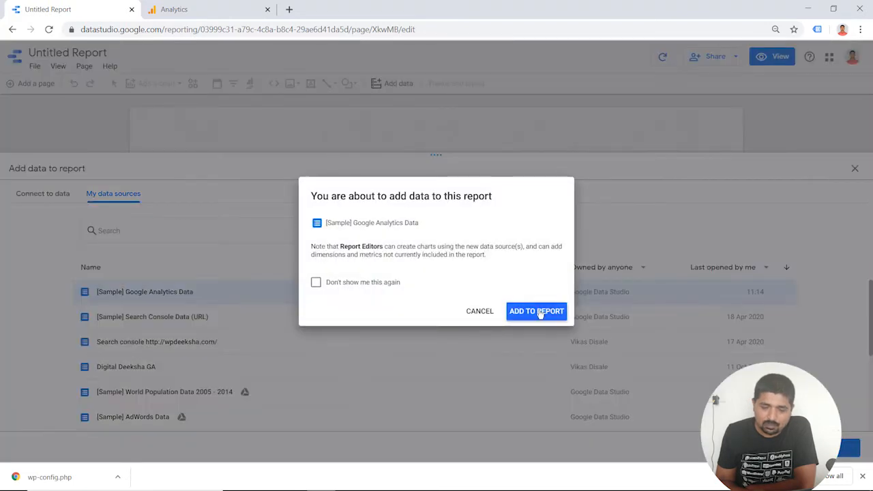
click(537, 311)
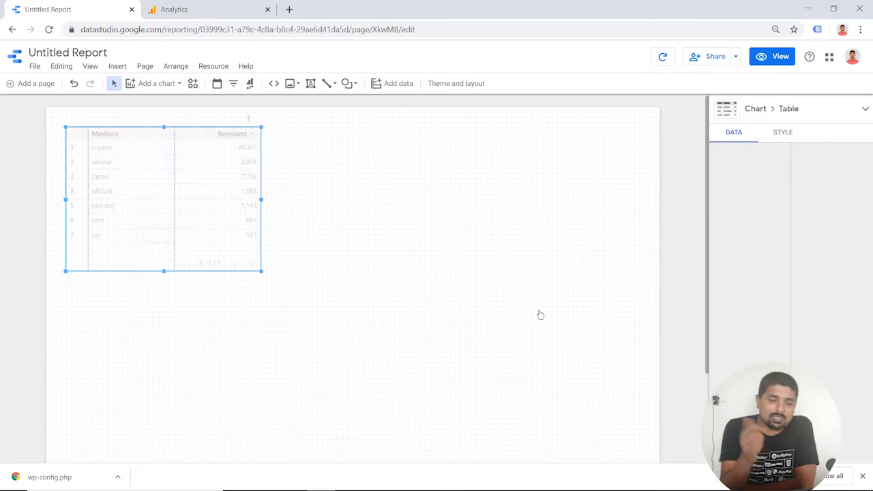
drag(213, 190, 237, 272)
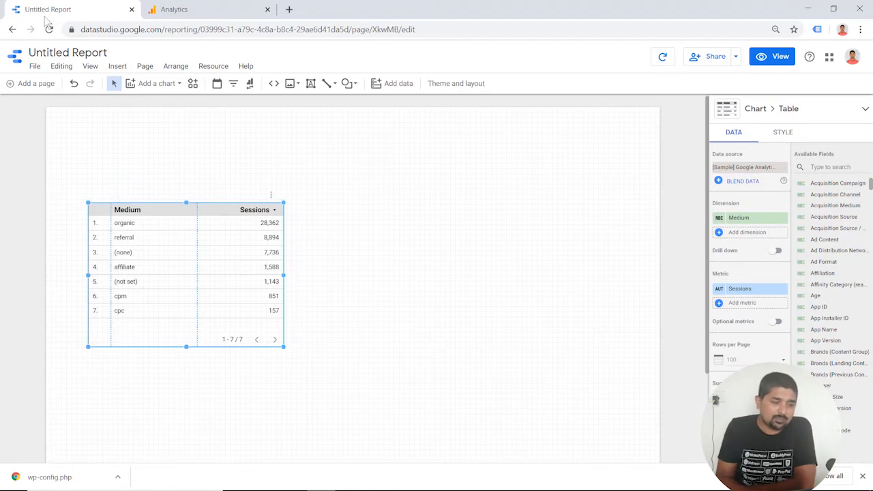
Step: Rename the report as "GA - ABC Report"
double_click(52, 52)
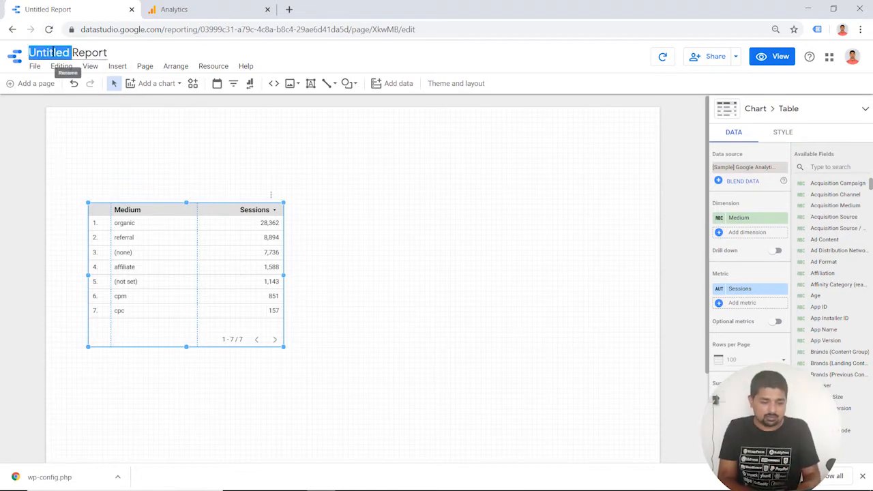
key(ctrl+a)
key(BackSpace)
text(GA -)
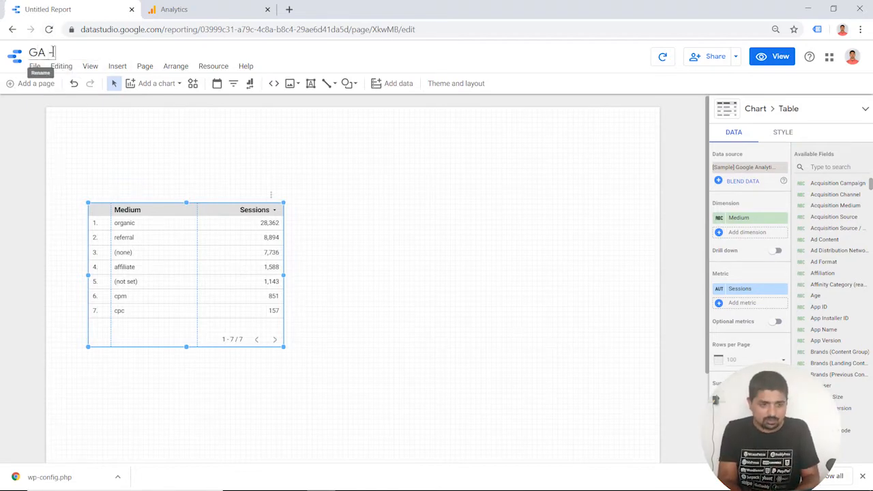
text(ABC Re)
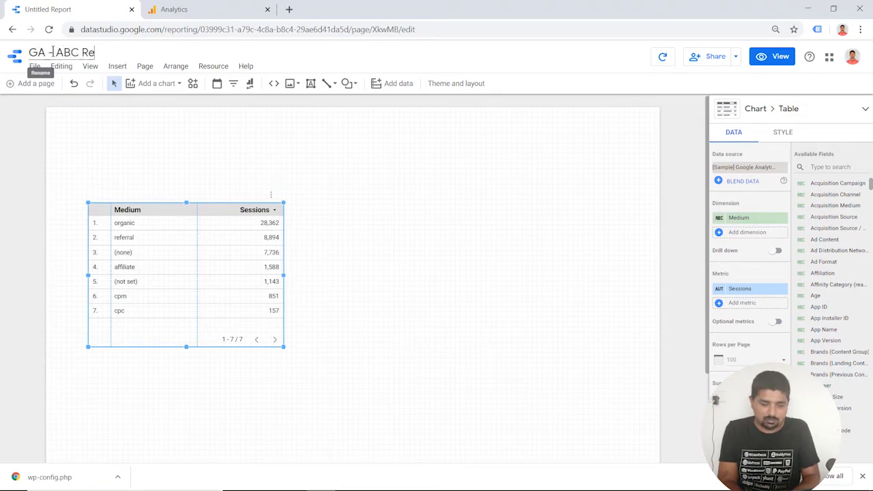
text(port)
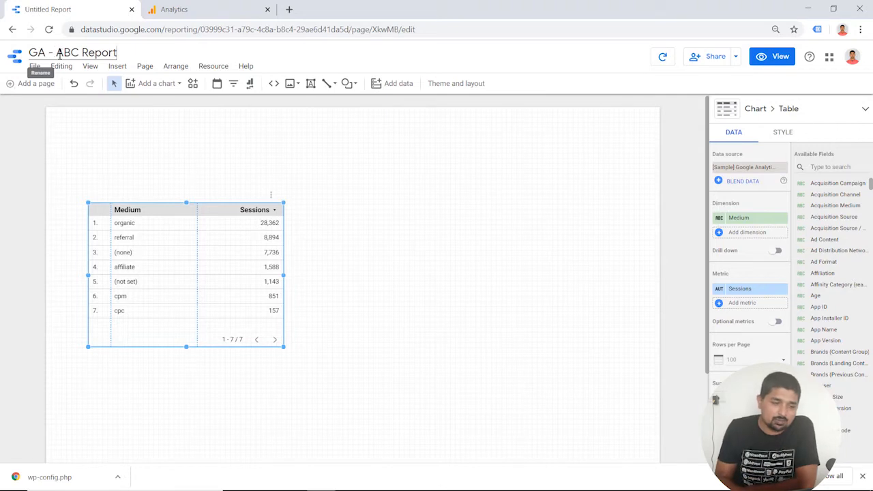
click(252, 185)
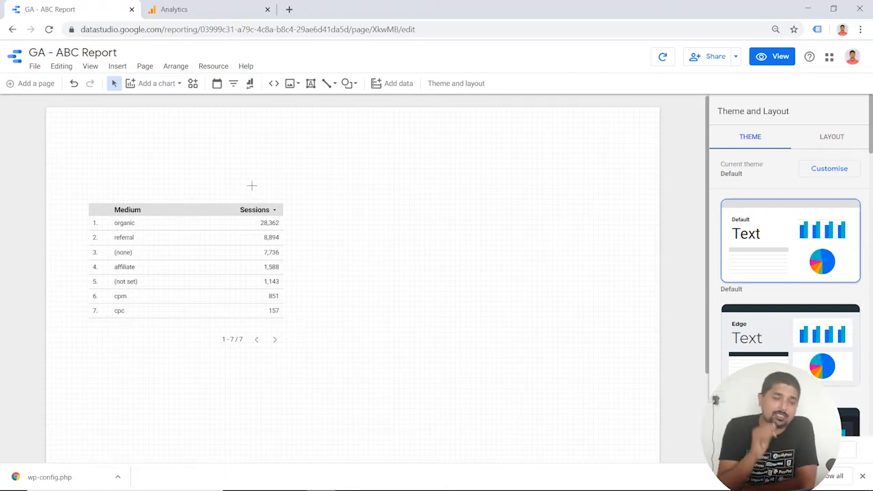
Step: Draw a rectangle across the full width of the page's upper edge as a header band
click(349, 83)
click(380, 105)
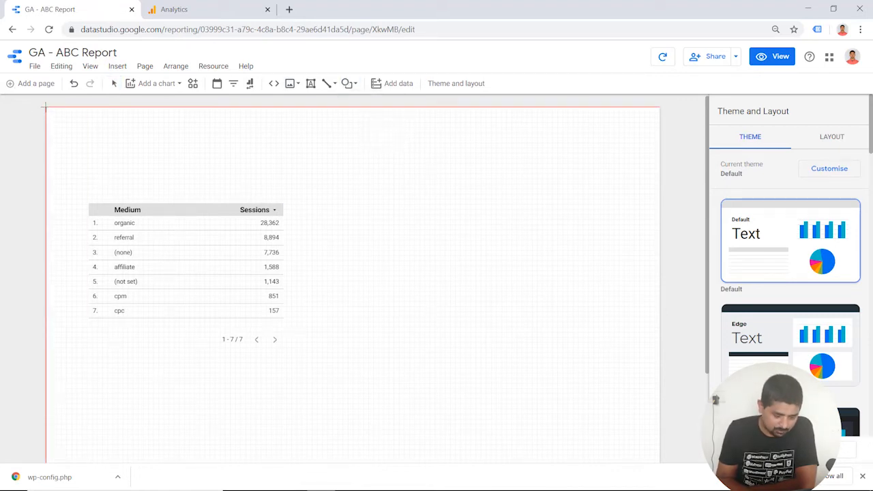
drag(45, 106, 660, 153)
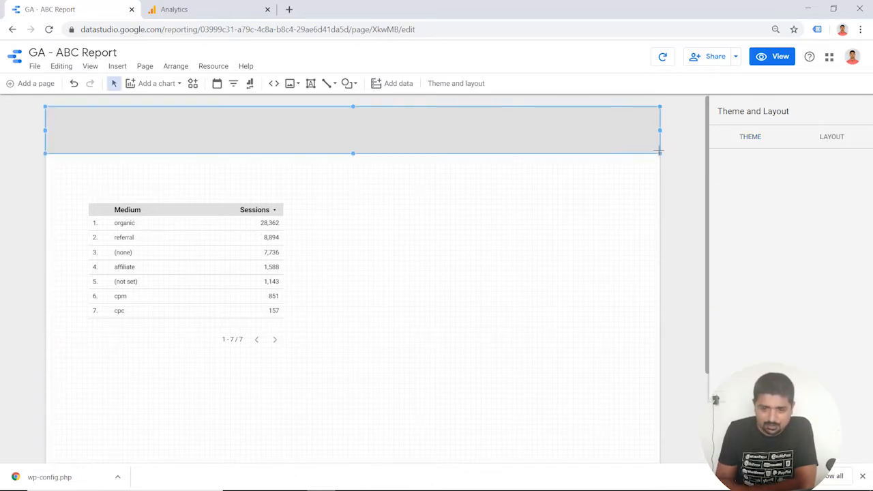
click(570, 172)
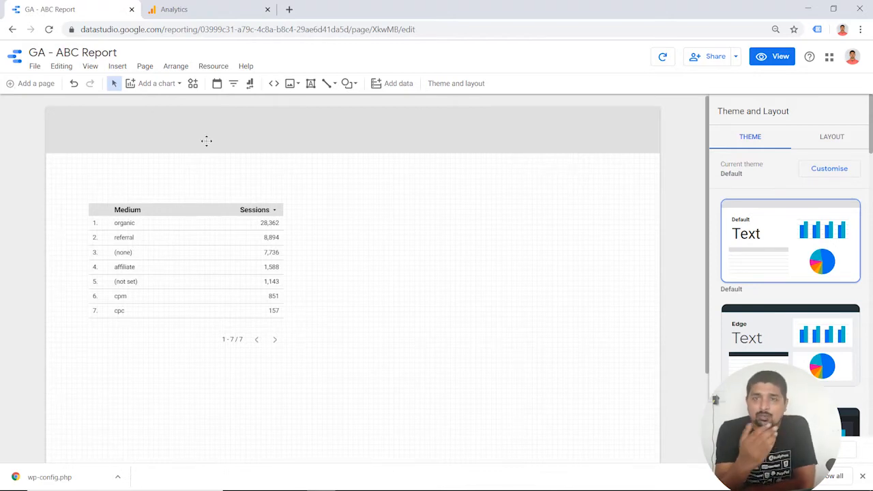
Step: Set the report's canvas height to 1500 px in the layout settings and check the lengthened page
scroll(349, 247, down, 2)
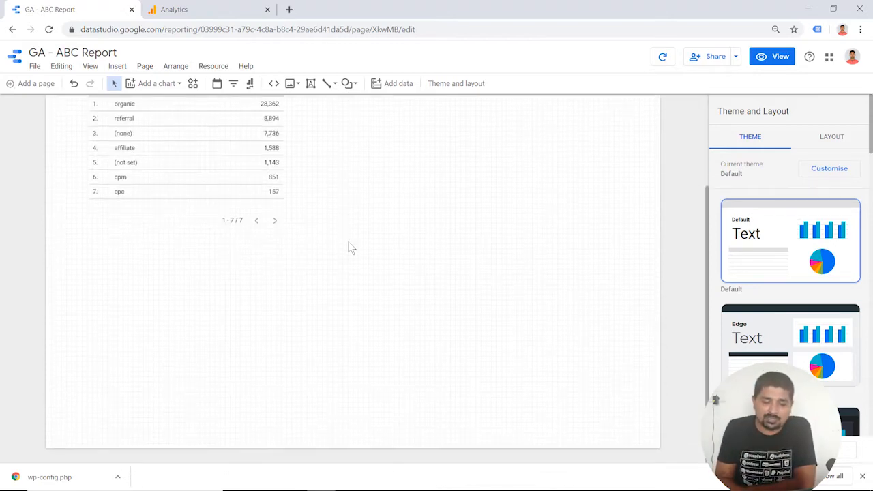
scroll(349, 247, up, 2)
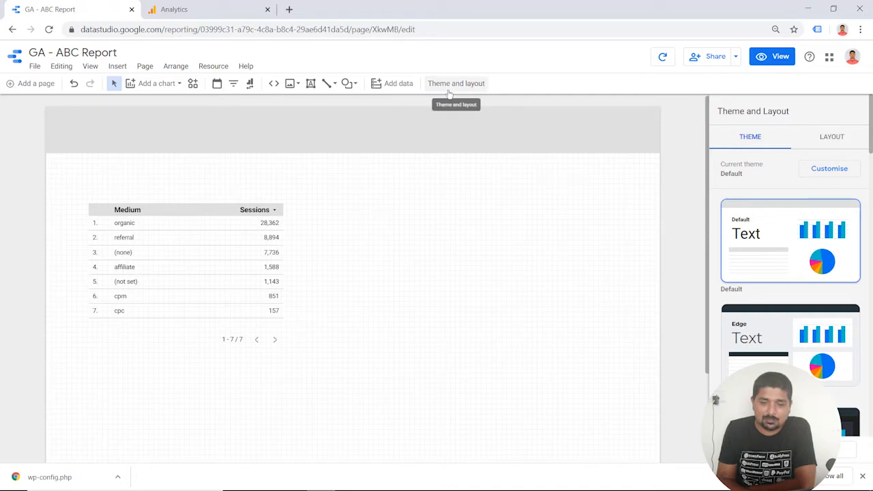
click(814, 137)
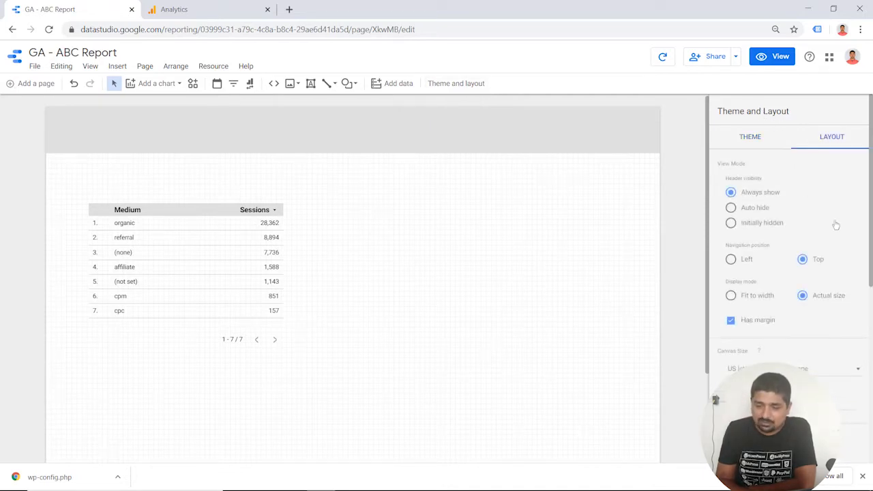
scroll(836, 225, down, 1)
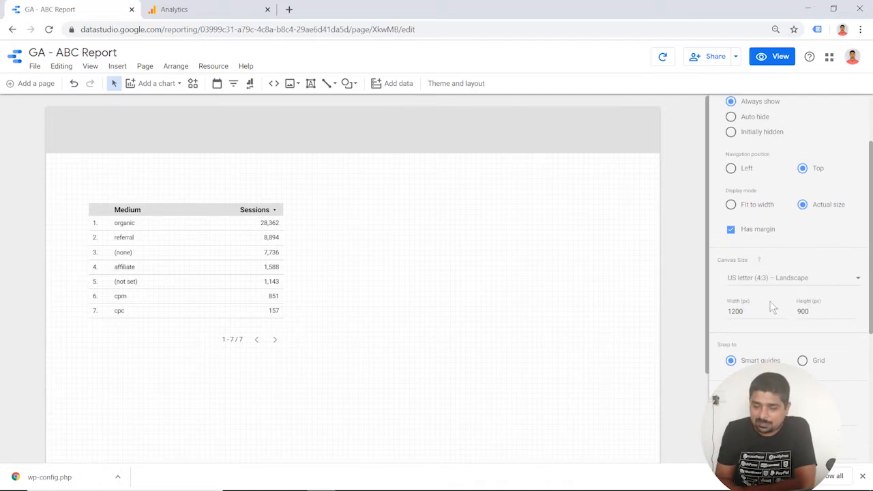
double_click(817, 312)
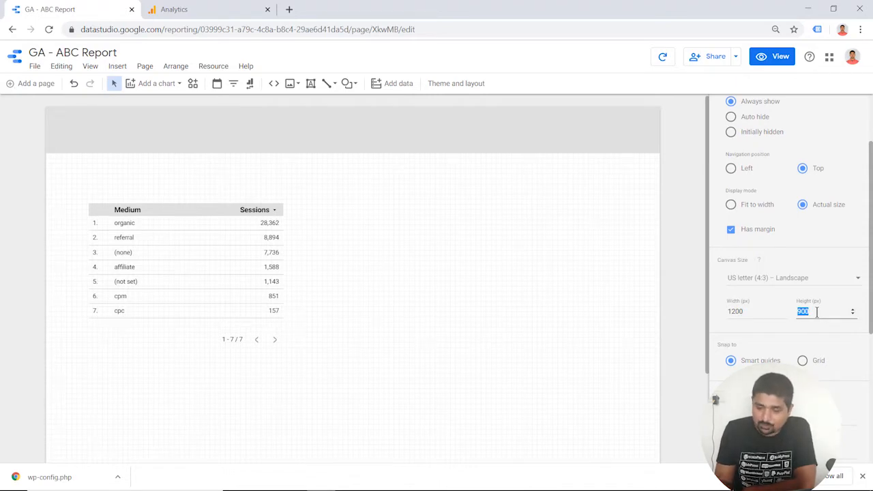
text(1500)
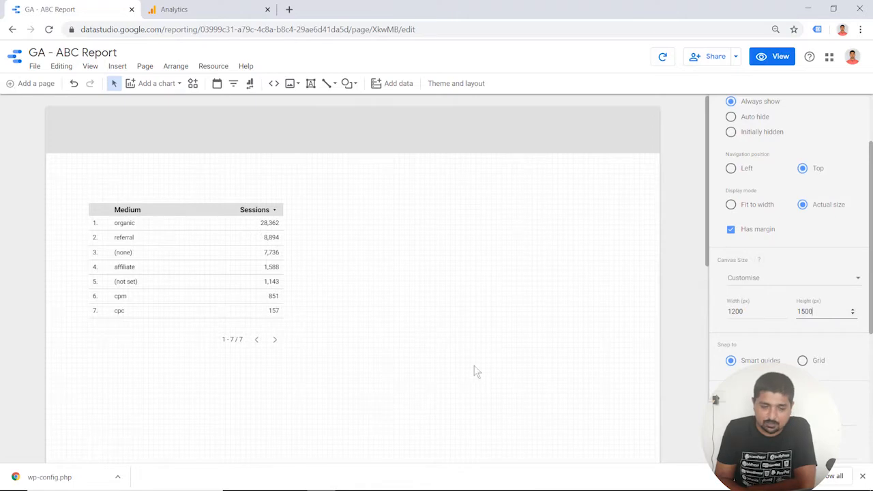
click(468, 349)
scroll(467, 349, down, 8)
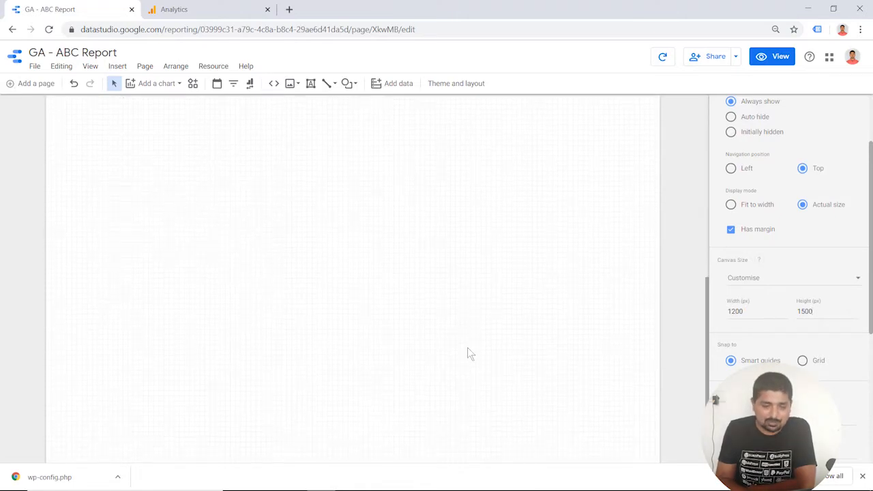
scroll(467, 349, up, 9)
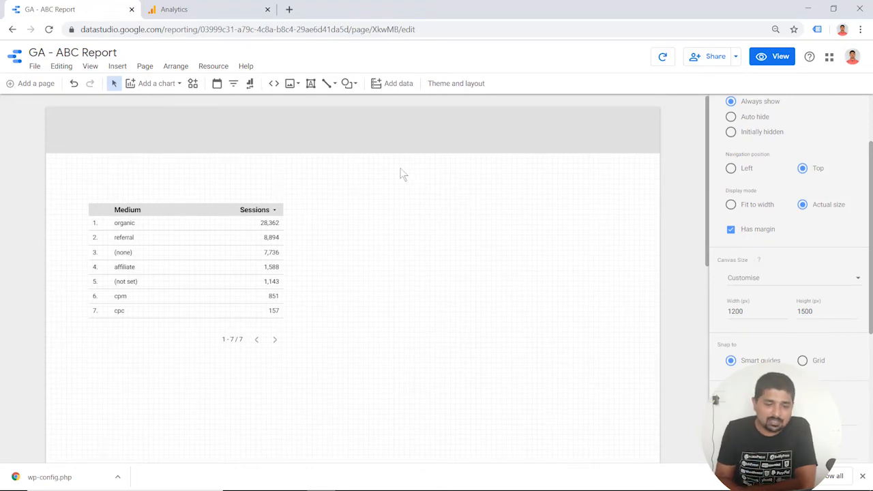
click(382, 138)
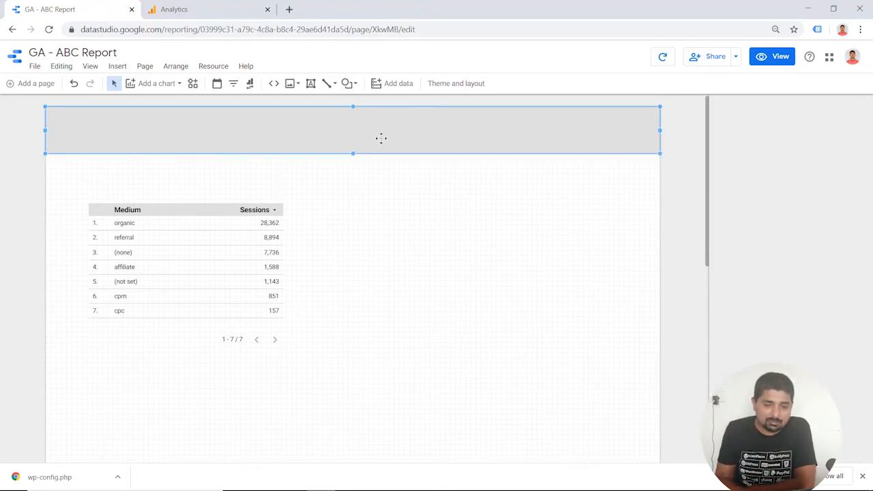
click(409, 235)
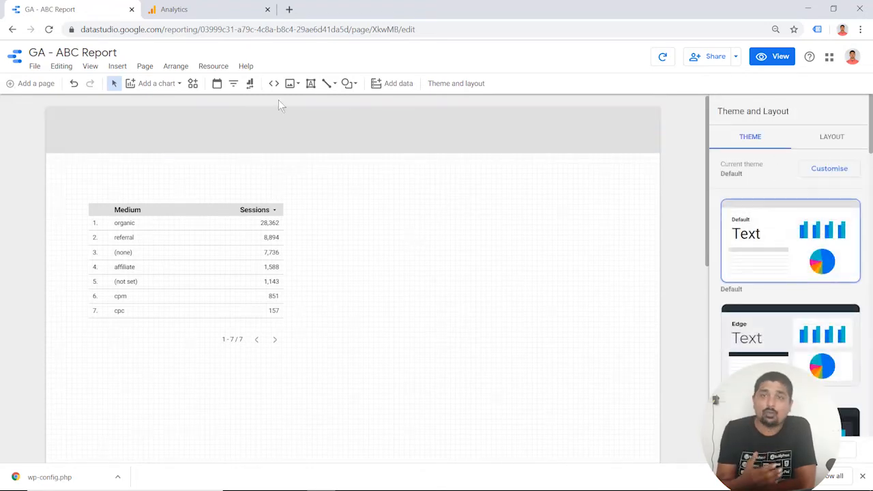
Step: Insert the image dd-new-vertical-logo.png from the New Logos folder on the computer
click(289, 85)
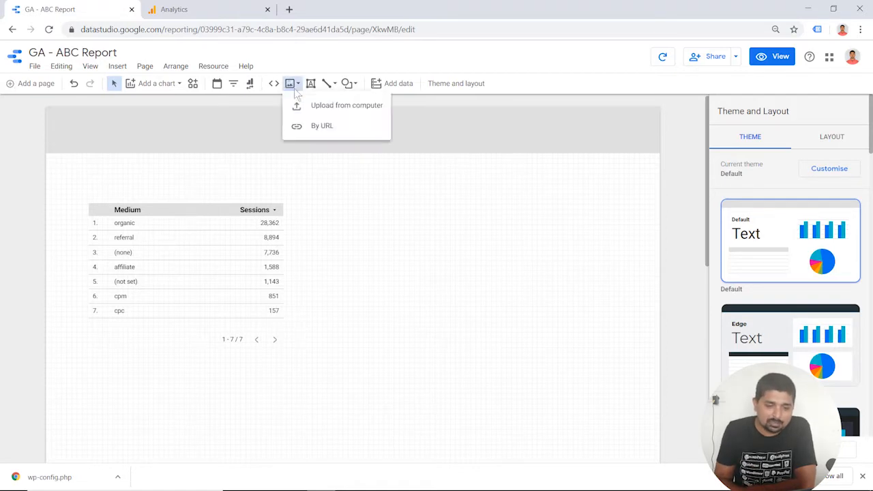
click(325, 107)
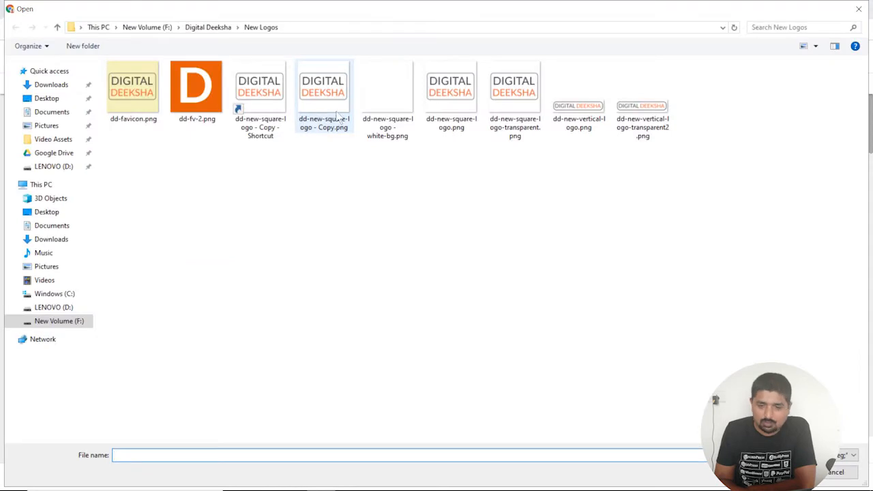
double_click(577, 109)
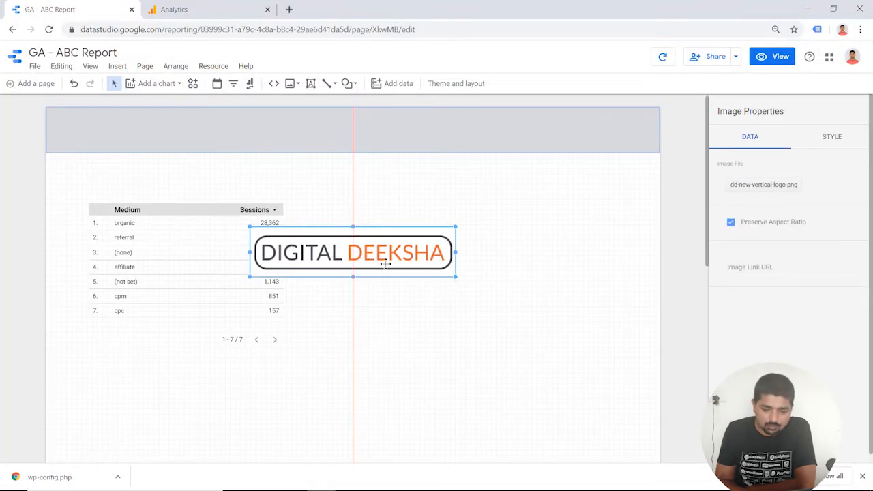
Step: Shrink the logo to fit the header band's height and place it at the band's left end
drag(453, 275, 390, 247)
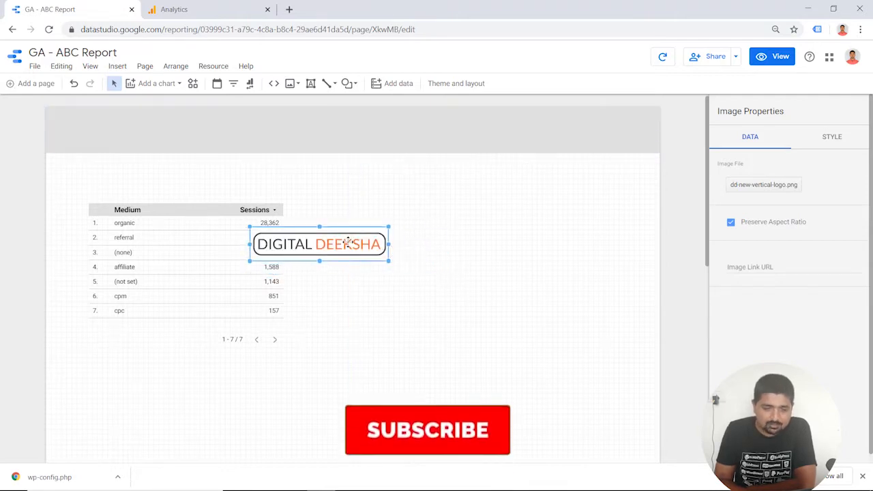
drag(318, 244, 156, 134)
click(416, 206)
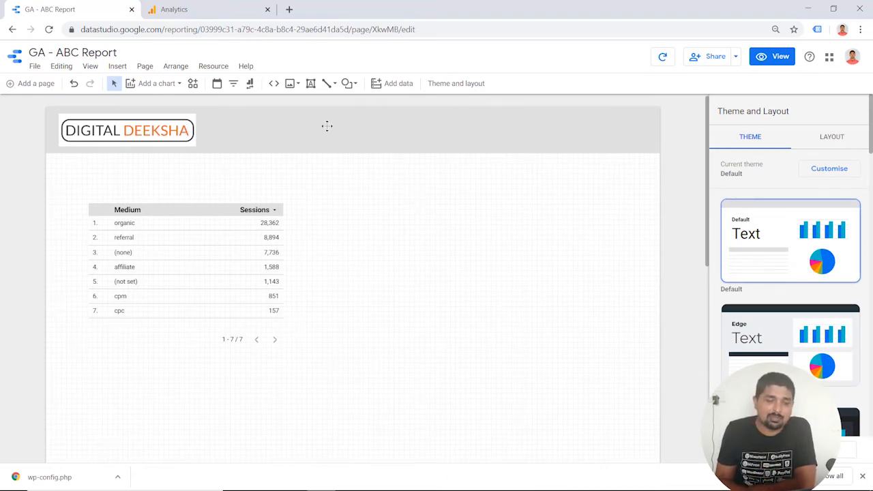
Step: Add a text box just below the header band, beside the table, reading "Acquitision Report"
click(310, 84)
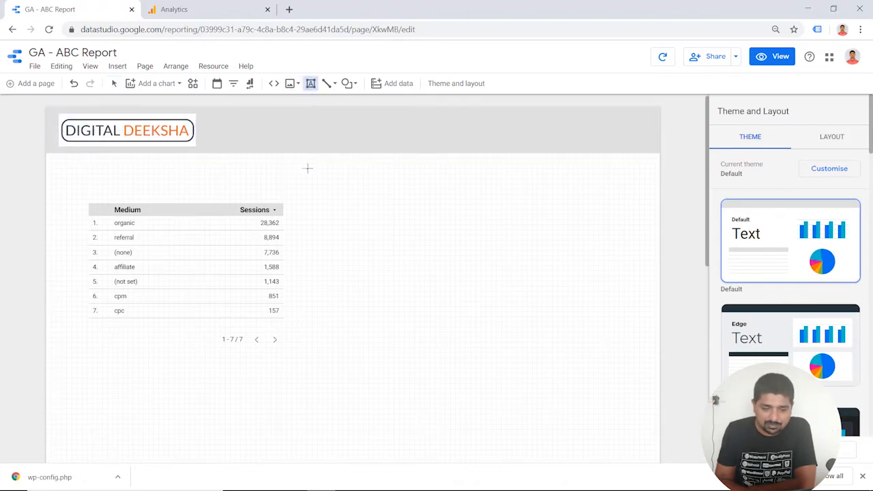
drag(307, 168, 461, 199)
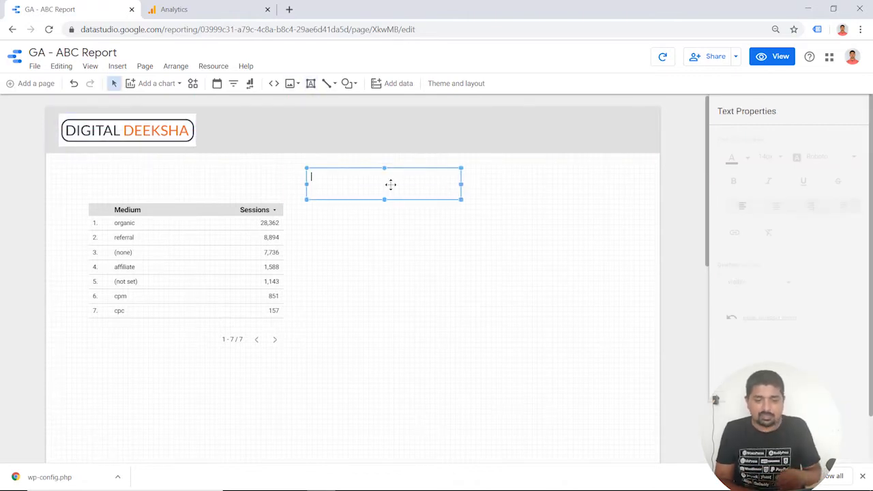
text(Ac)
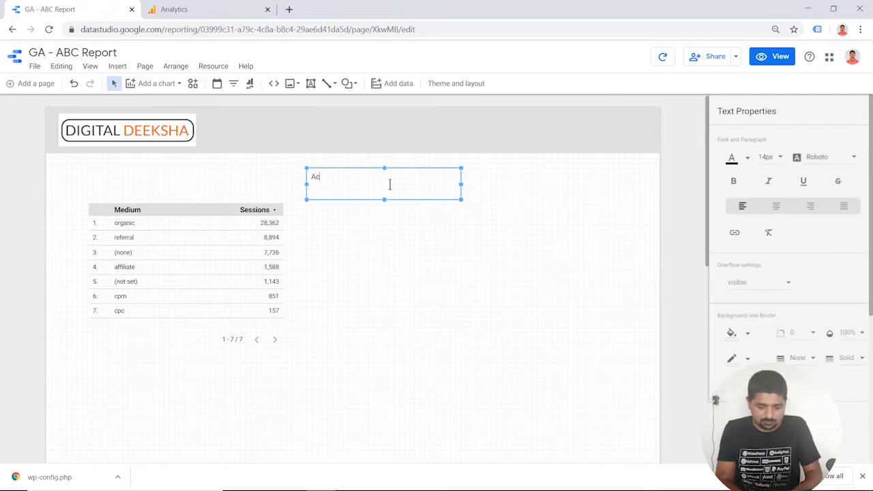
text(quisiti)
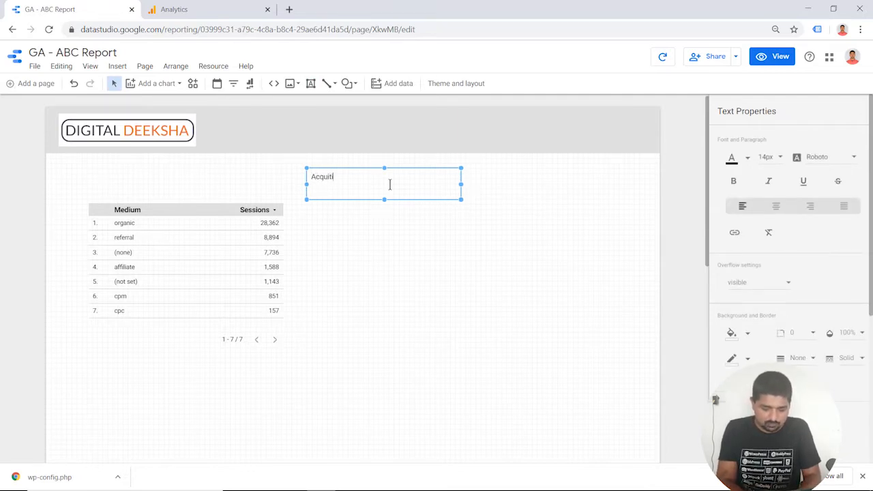
text(on Report)
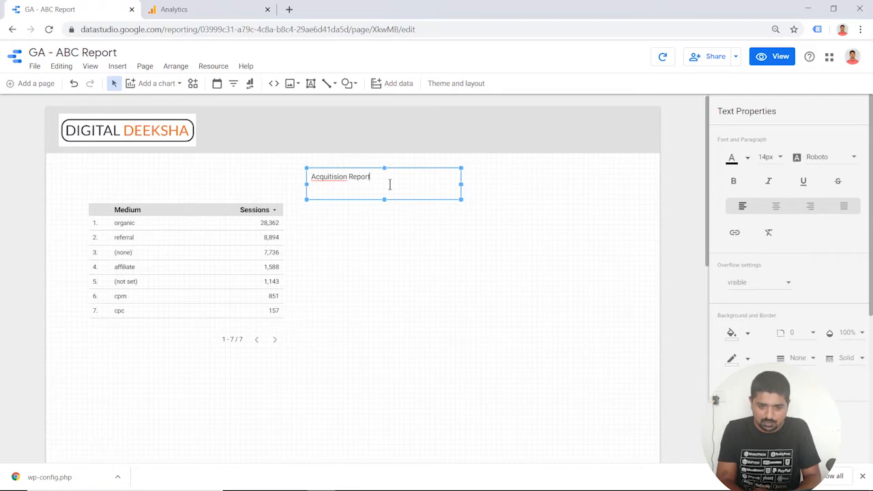
Step: Set the title text's font size to 24px and correct its misspelled first word so it reads "Acquisition Report"
key(ctrl+a)
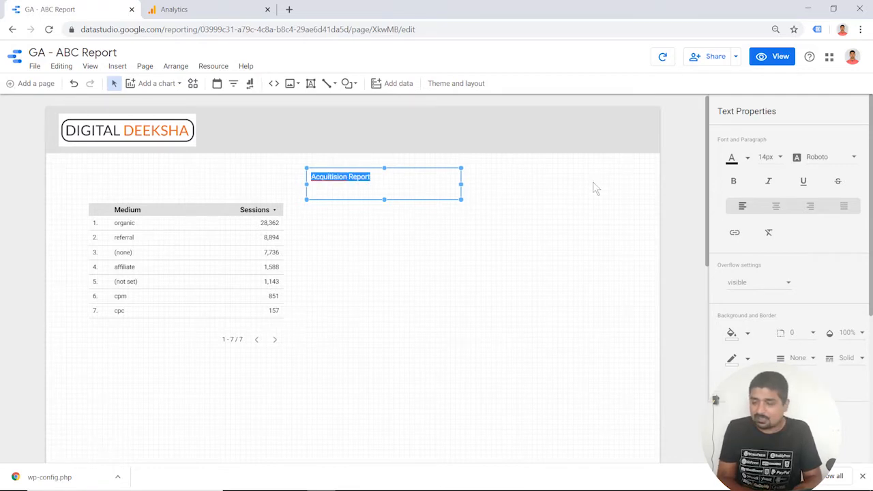
click(767, 157)
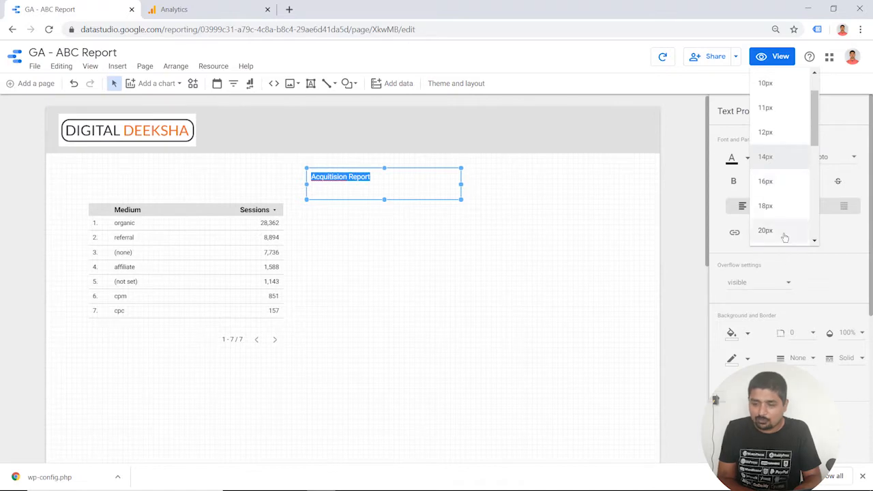
scroll(784, 236, down, 2)
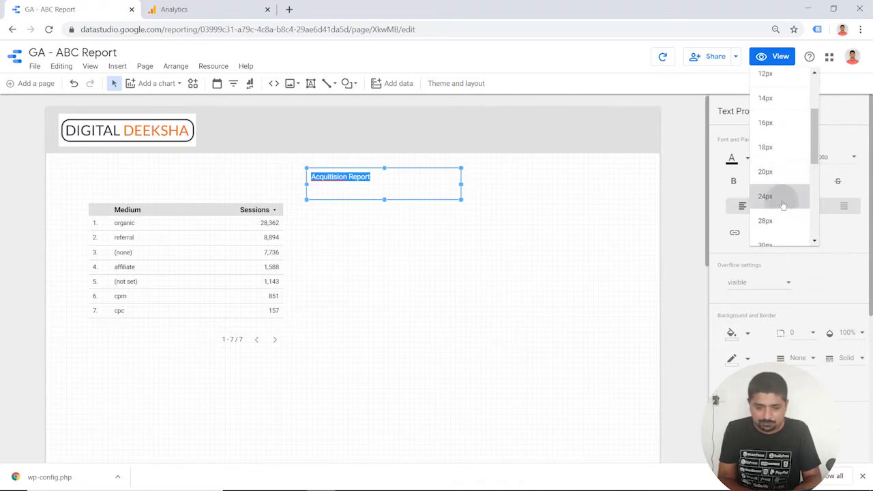
click(783, 200)
click(369, 191)
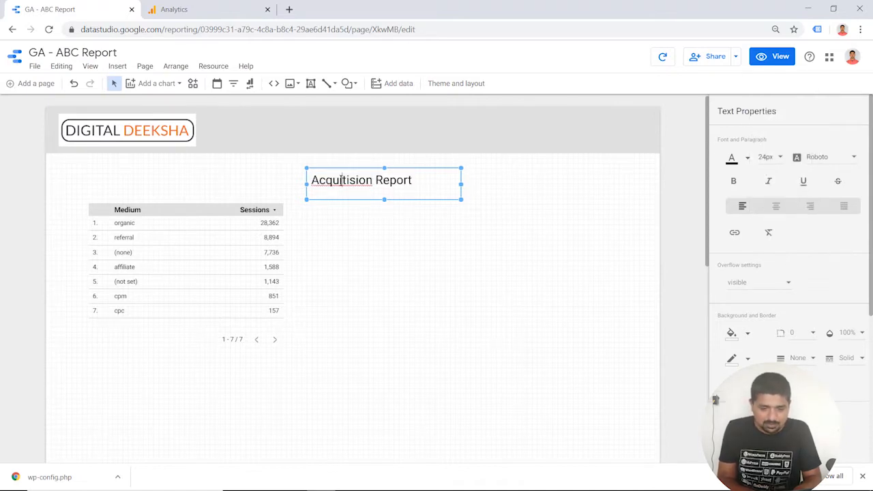
right_click(342, 182)
click(371, 191)
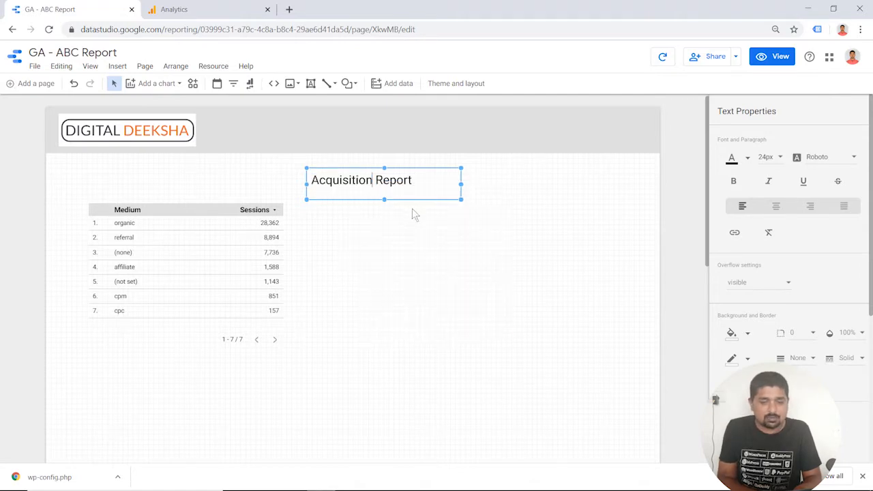
Step: Narrow the "Acquisition Report" text box to fit its text and move it into the middle of the header band
drag(461, 184, 422, 181)
click(390, 212)
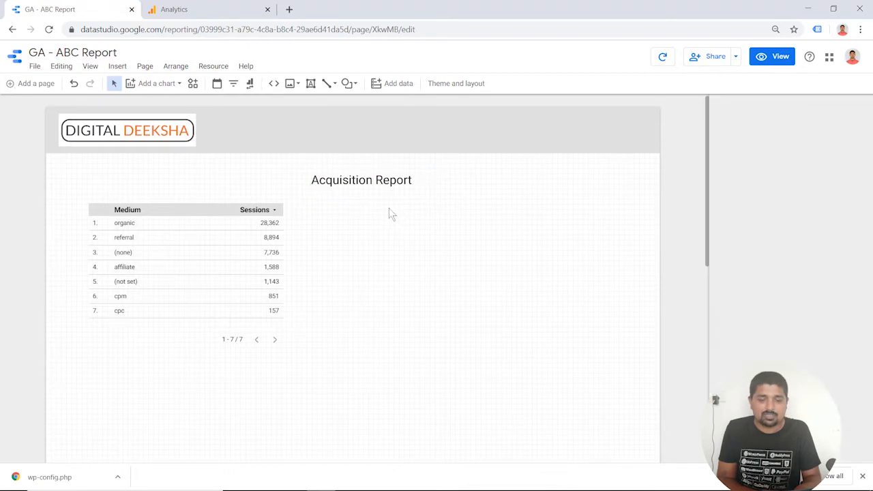
click(371, 185)
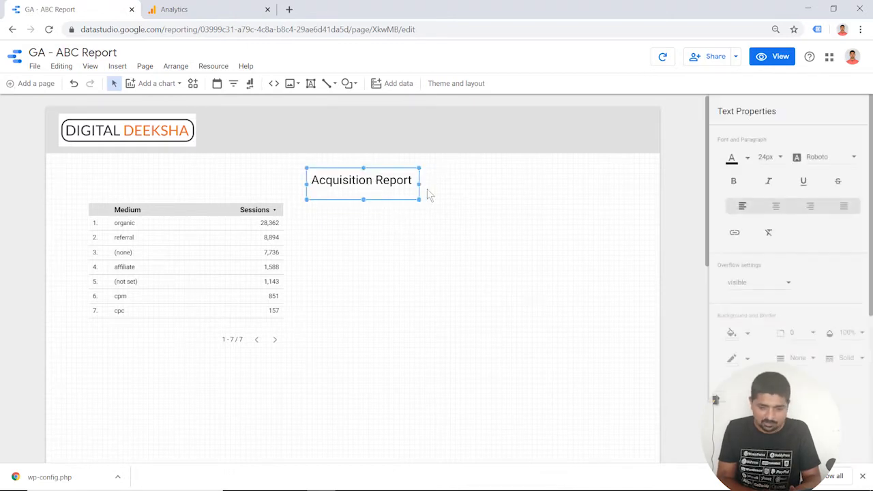
click(396, 190)
click(364, 181)
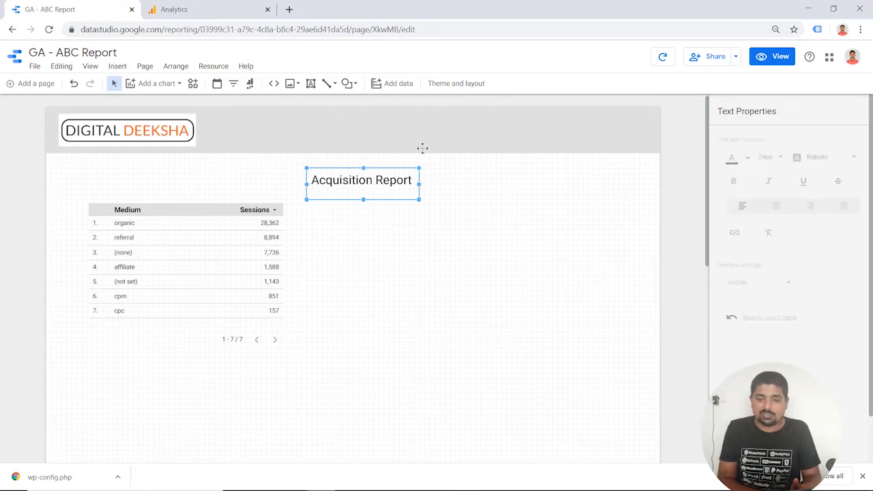
click(441, 178)
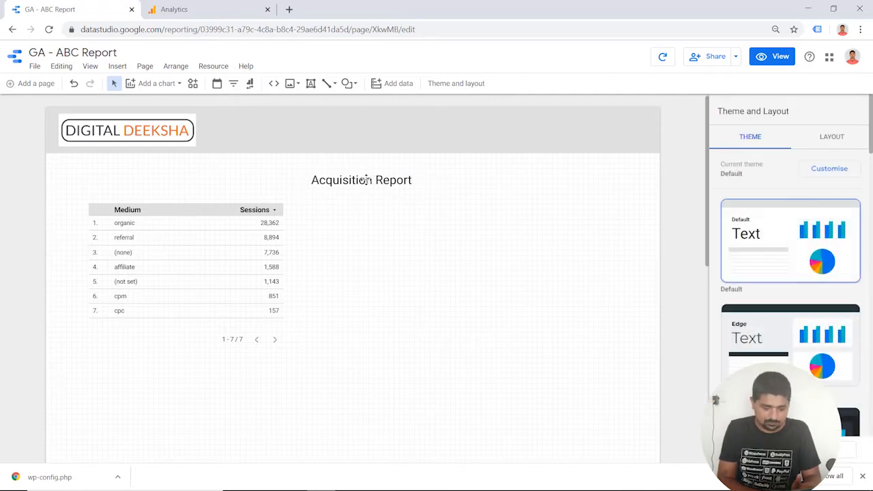
click(365, 179)
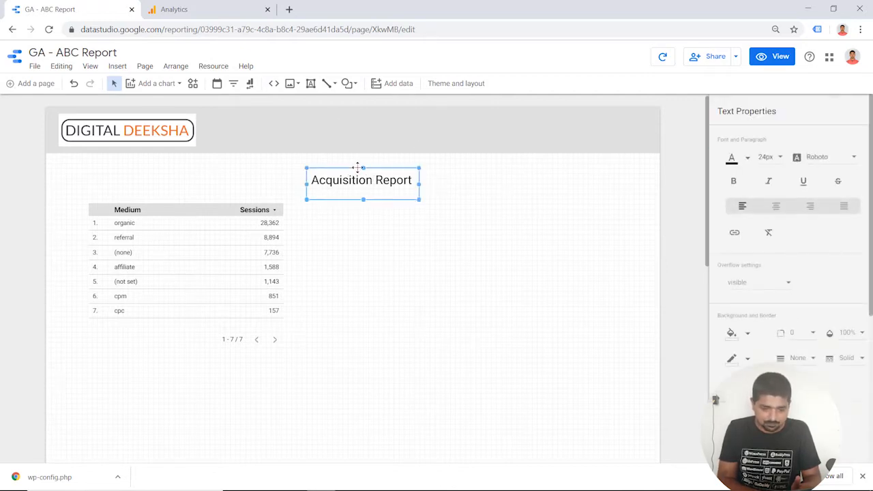
drag(361, 173, 370, 118)
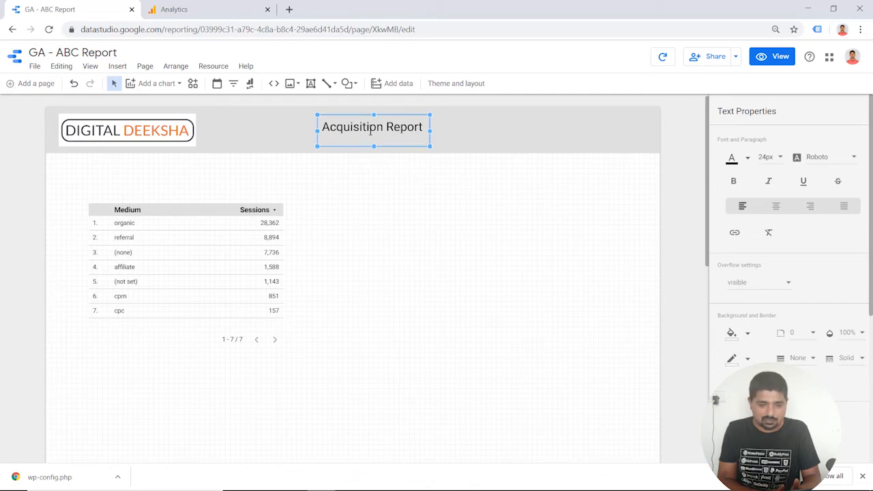
click(481, 225)
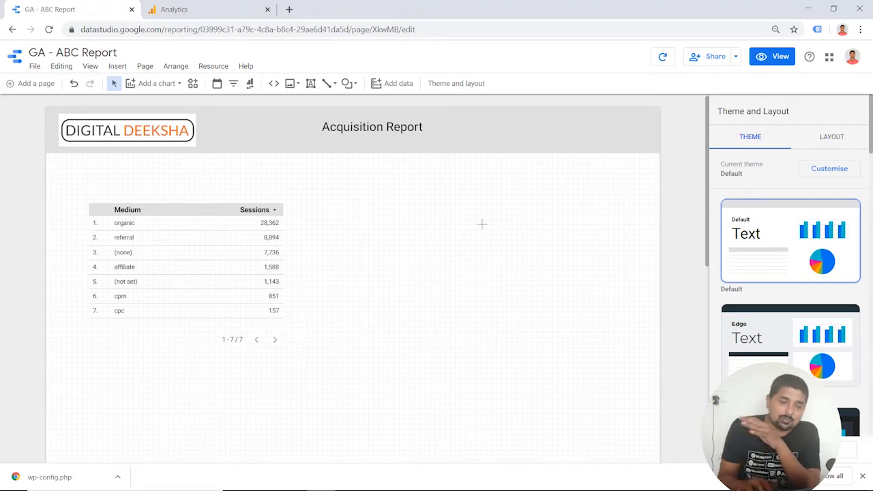
Step: Insert a data control at the right end of the header band
click(117, 66)
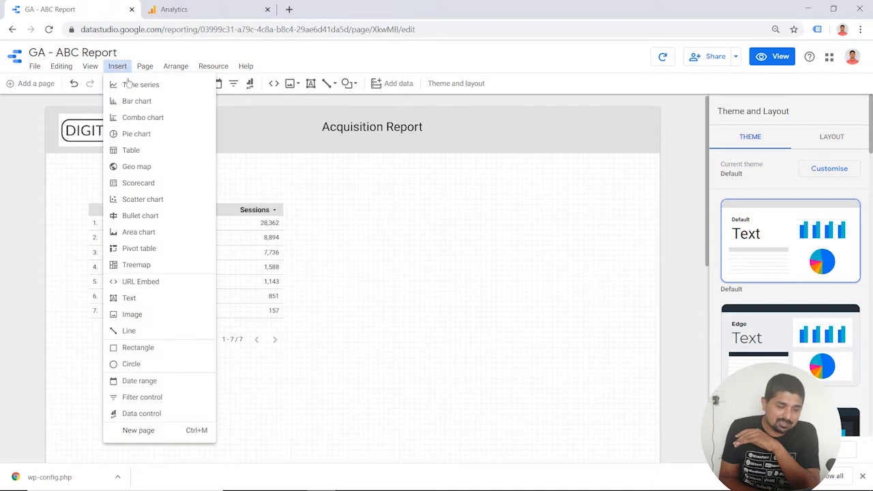
click(164, 414)
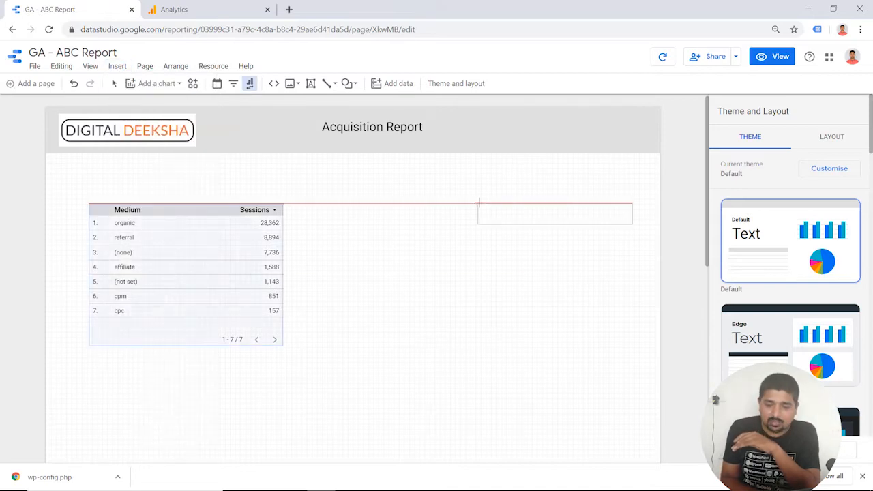
click(496, 120)
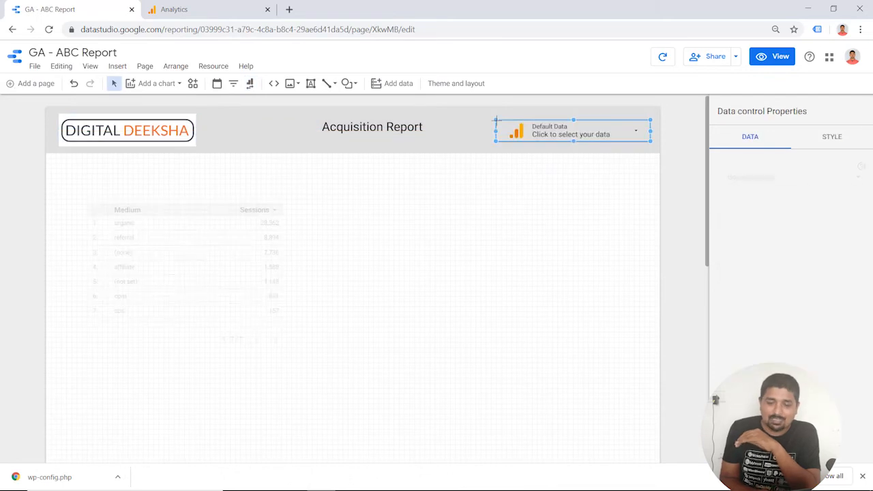
click(493, 204)
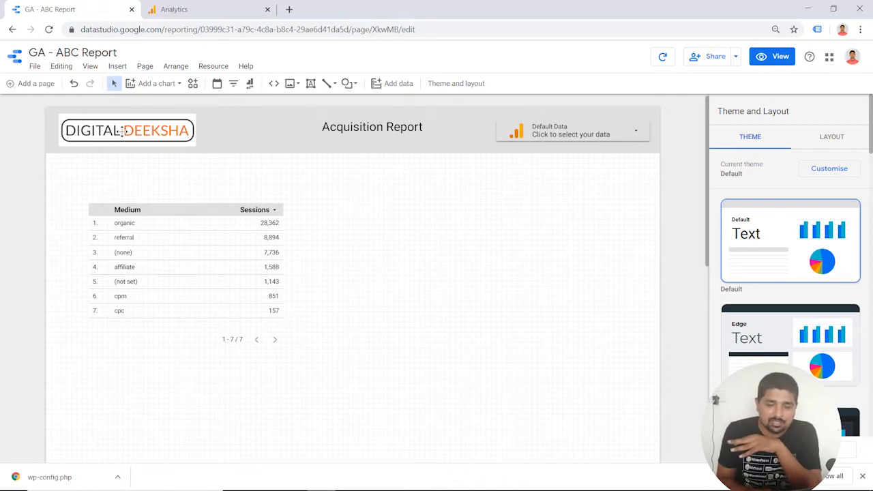
Step: Shift the "Acquisition Report" title slightly left within the header band, between the logo and the data control
click(368, 124)
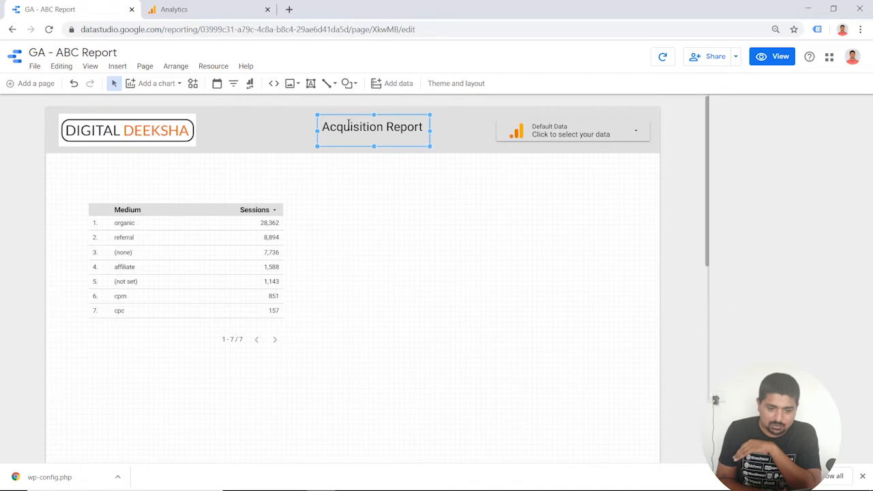
drag(368, 114, 352, 117)
click(413, 177)
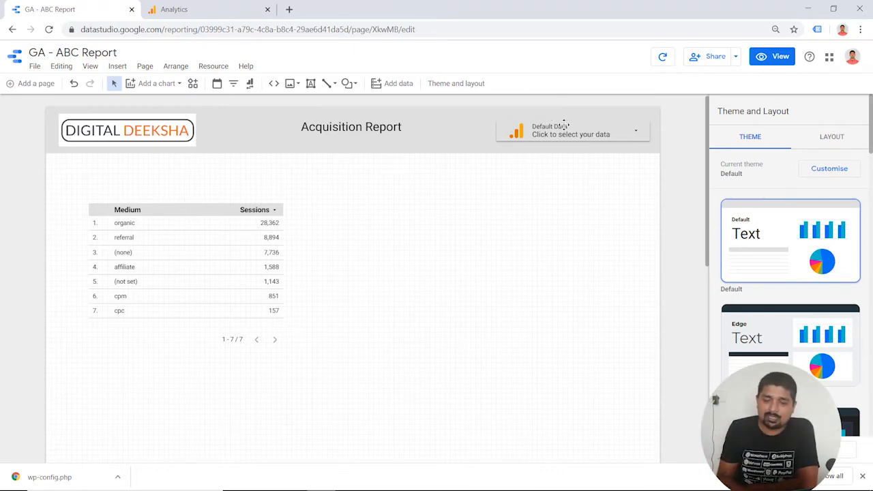
Step: Insert a date range control just below the header band, aligned under the data control
click(128, 67)
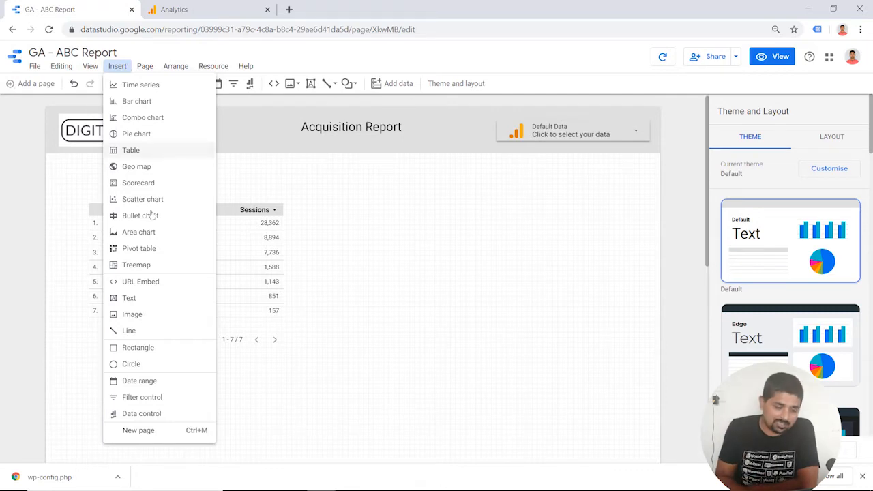
click(143, 381)
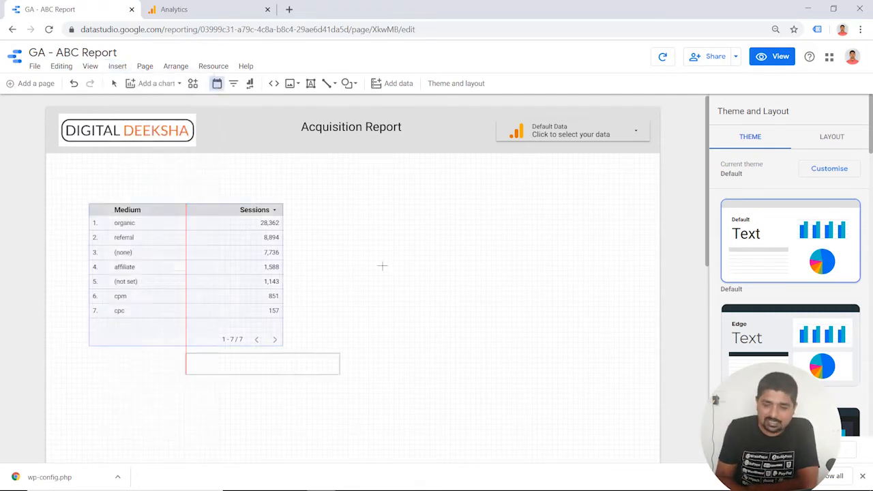
click(494, 162)
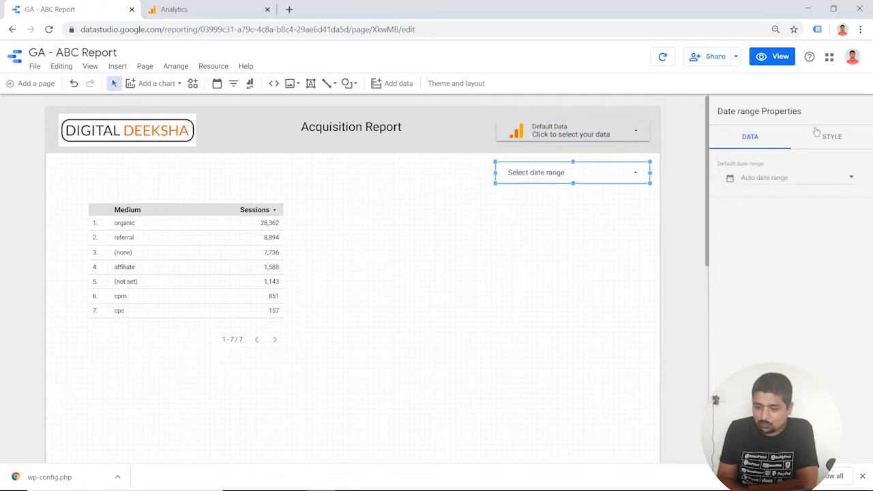
Step: Give the date range control a light grey background fill
click(832, 137)
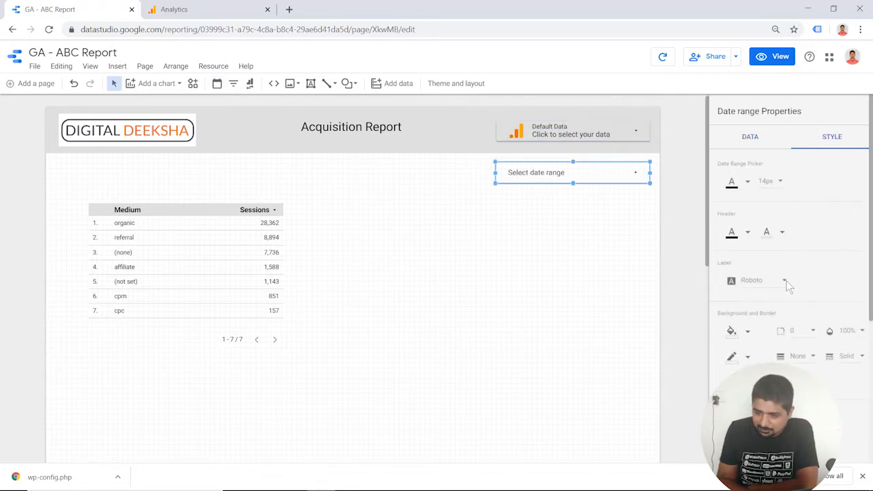
scroll(769, 300, down, 1)
scroll(767, 296, down, 2)
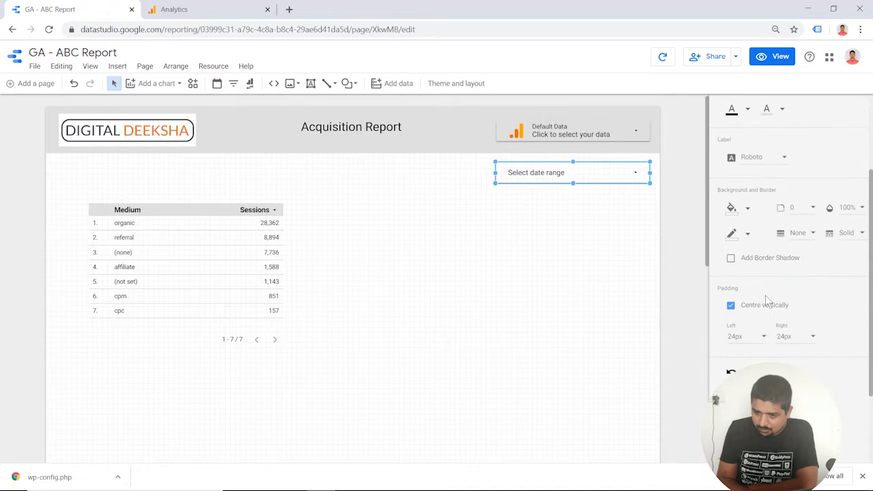
click(731, 209)
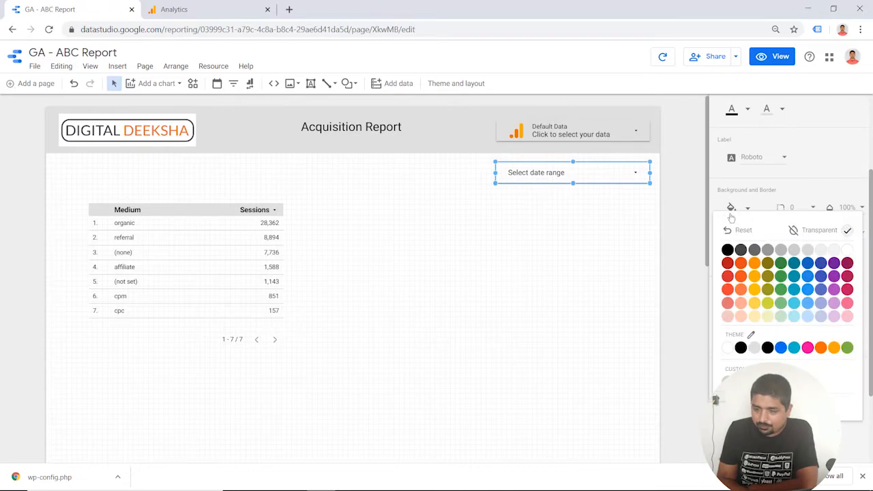
click(797, 251)
click(536, 207)
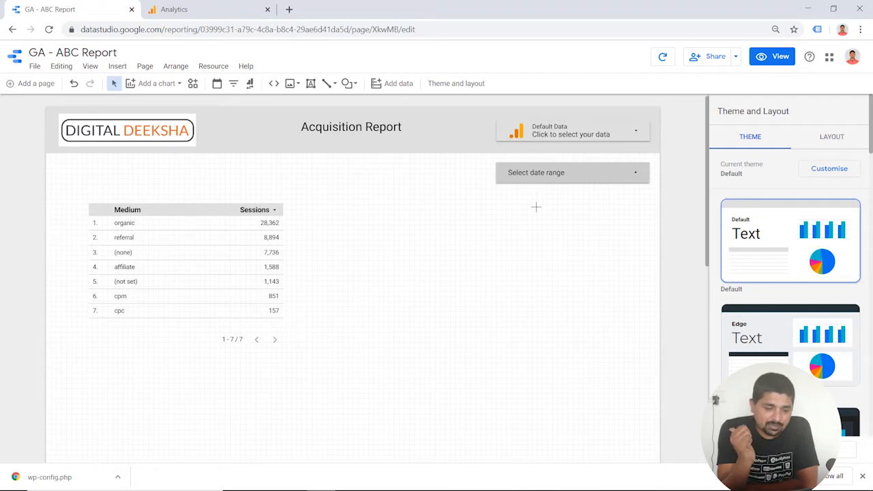
Step: Add a second page to the report and look over its blank canvas
click(42, 89)
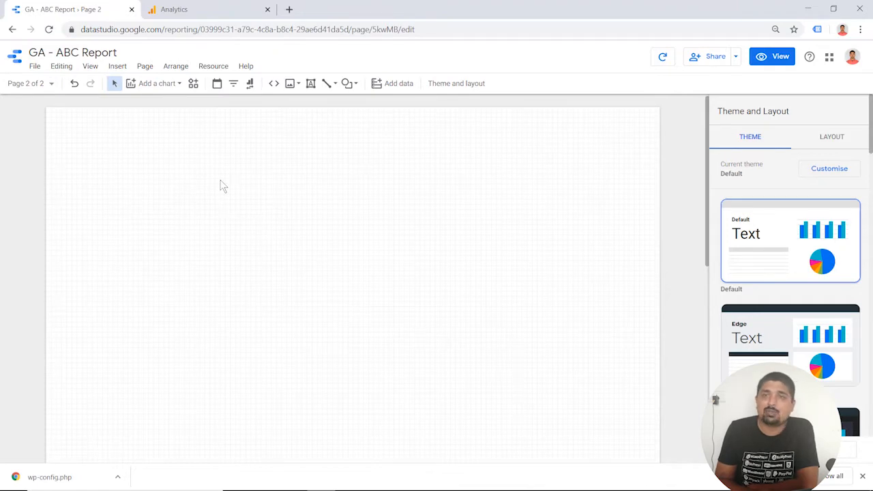
scroll(222, 186, down, 2)
scroll(222, 186, up, 3)
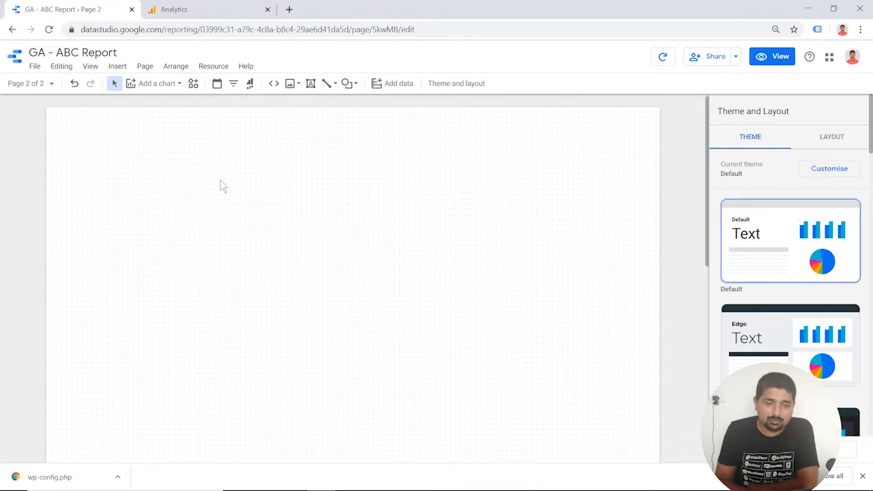
scroll(222, 186, down, 2)
scroll(222, 186, down, 3)
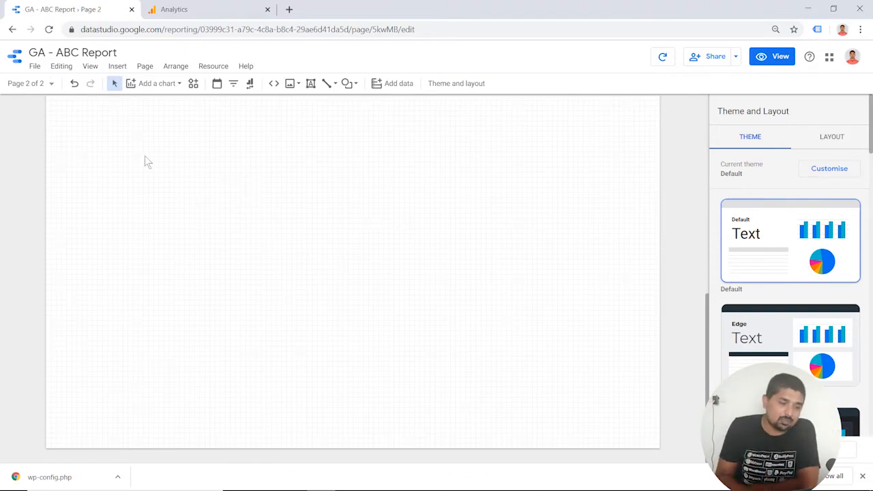
Step: Remove Page 2 from the report
click(50, 83)
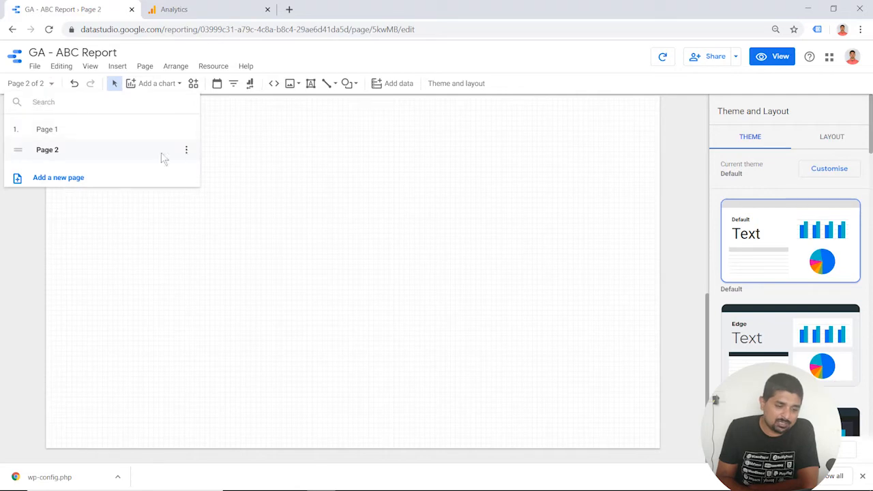
click(186, 151)
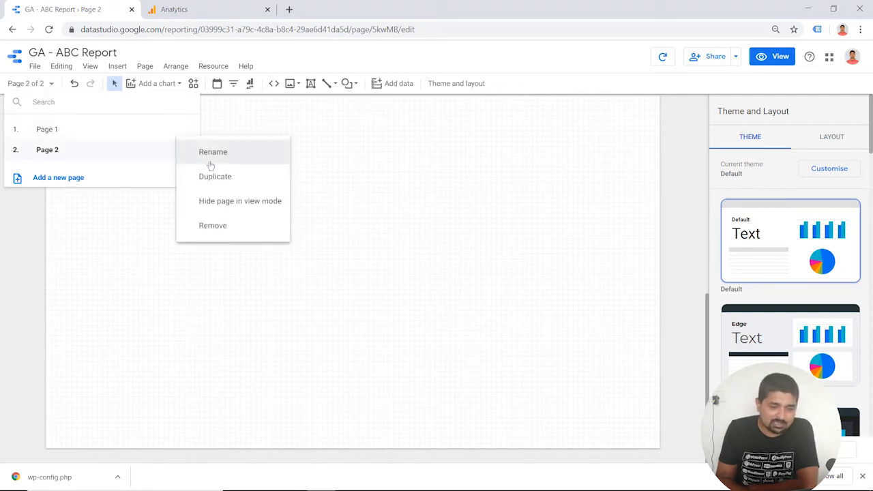
click(214, 225)
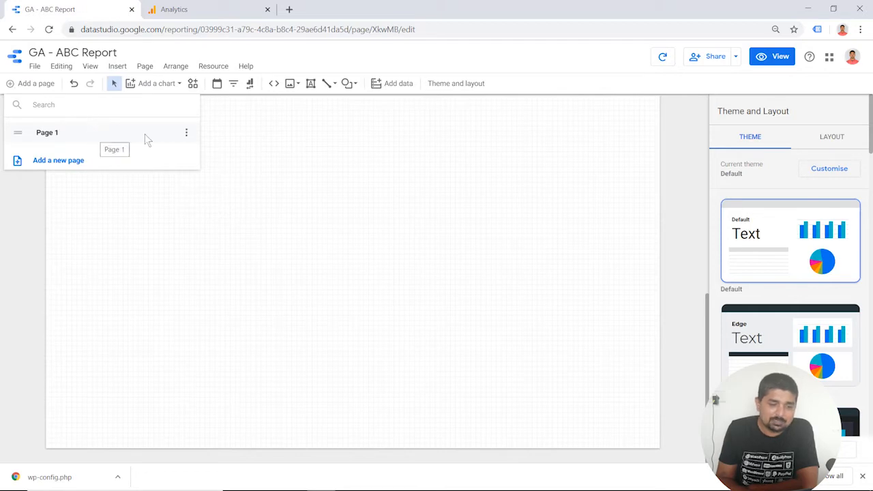
Step: Rename Page 1 of the report to "Acquitiosion Report"
click(187, 135)
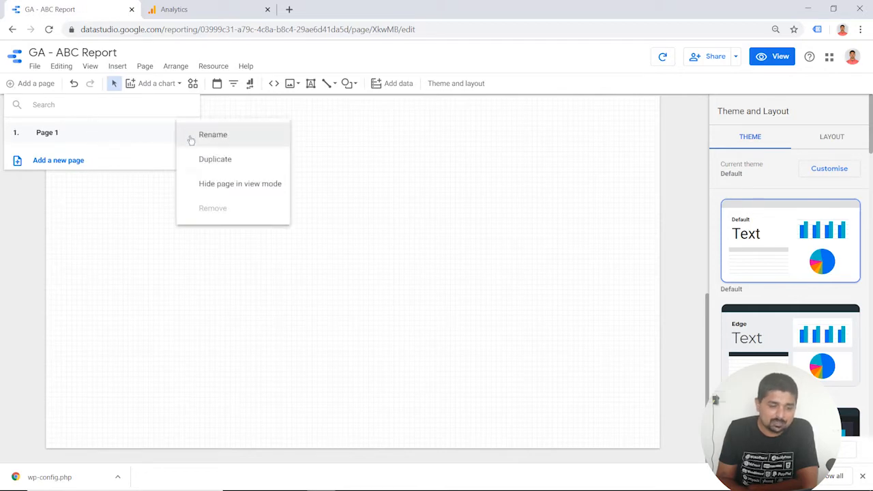
click(225, 142)
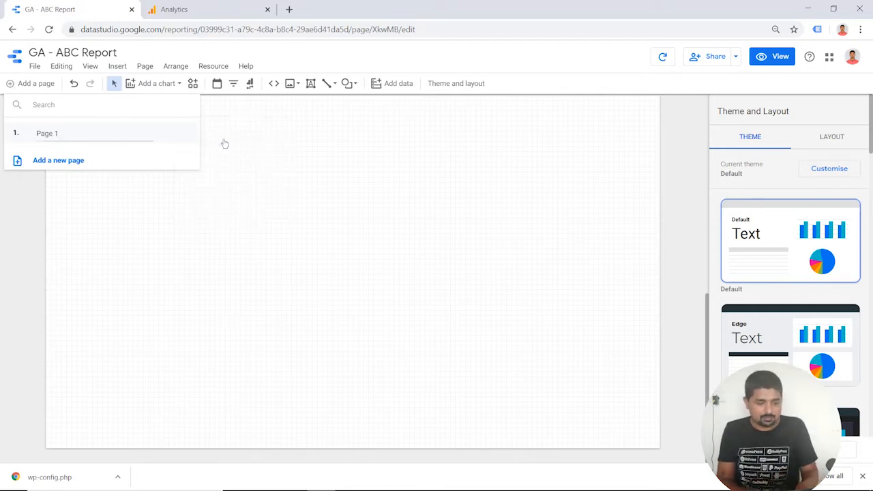
text(Ac)
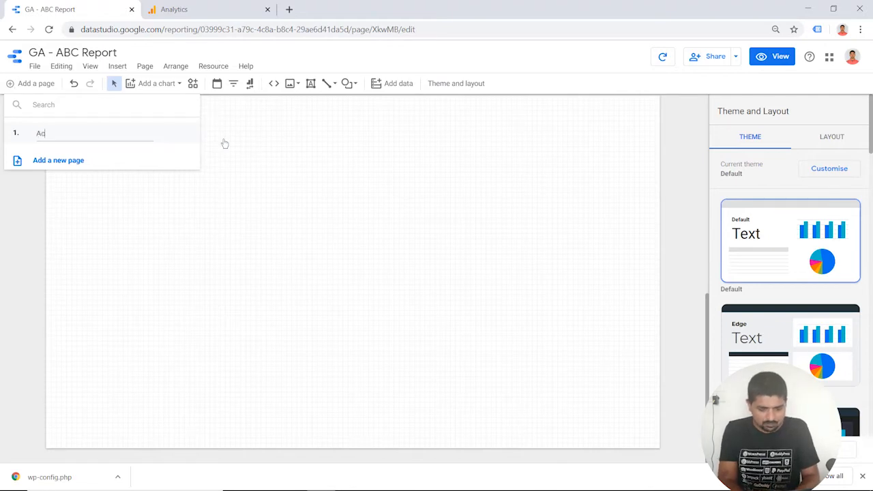
text(tq)
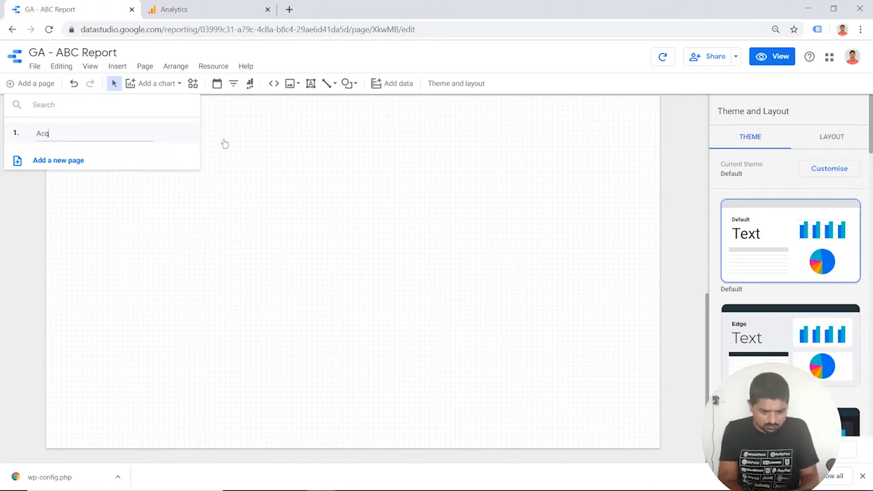
text(uitision Report)
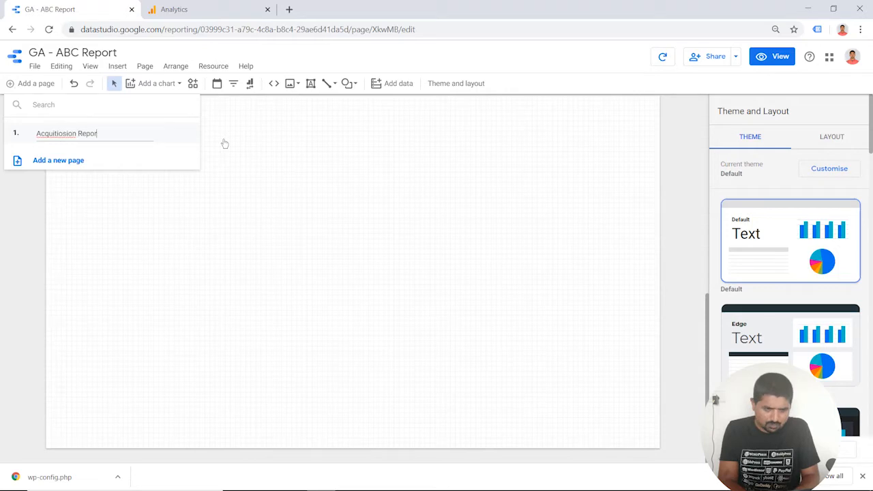
key(Return)
click(289, 167)
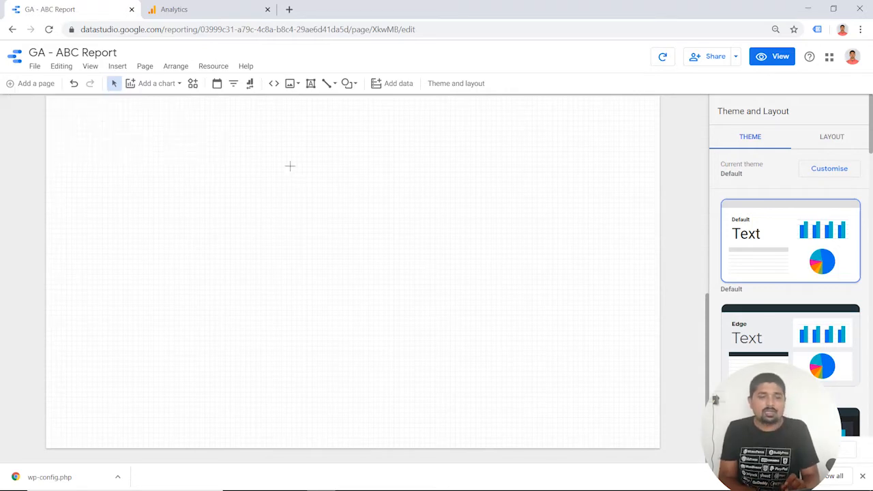
Step: Make the grey header band and the Digital Deeksha logo report-level elements
scroll(71, 174, up, 8)
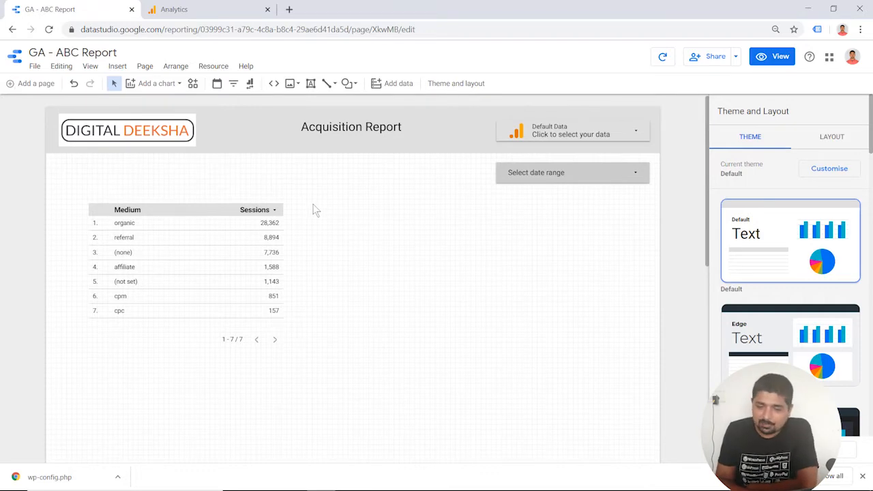
click(206, 132)
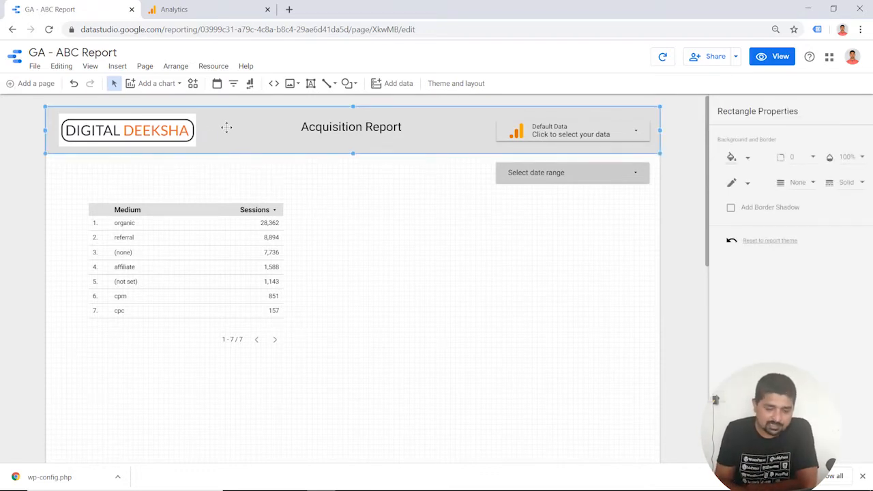
right_click(227, 127)
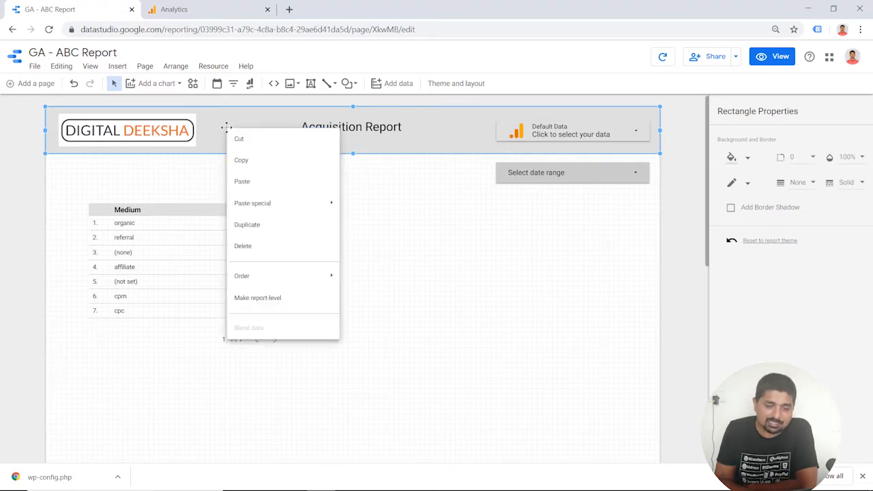
click(274, 303)
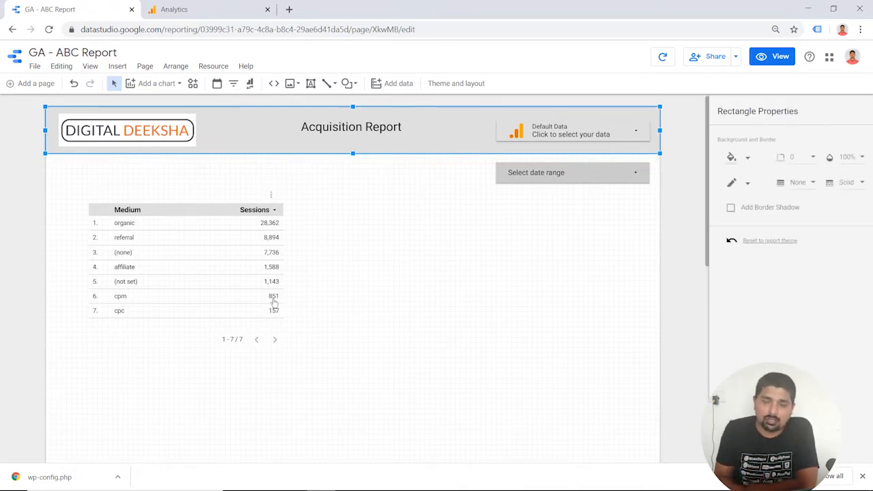
click(104, 169)
click(127, 121)
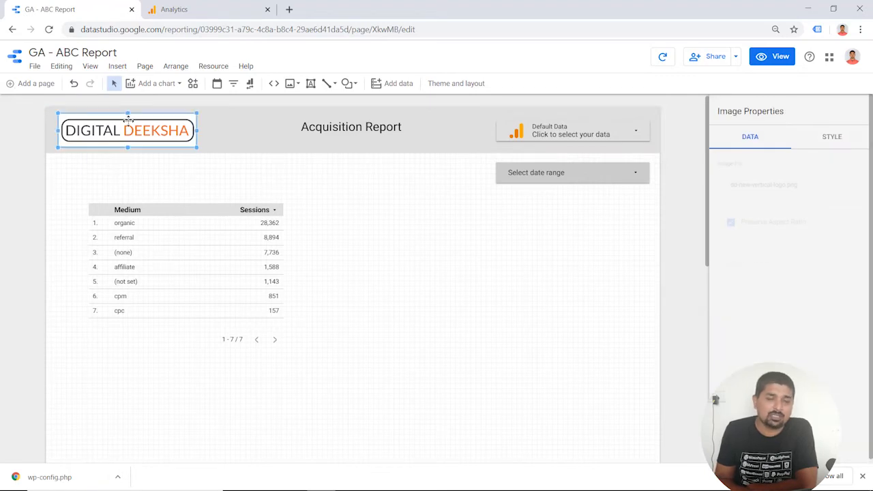
right_click(128, 121)
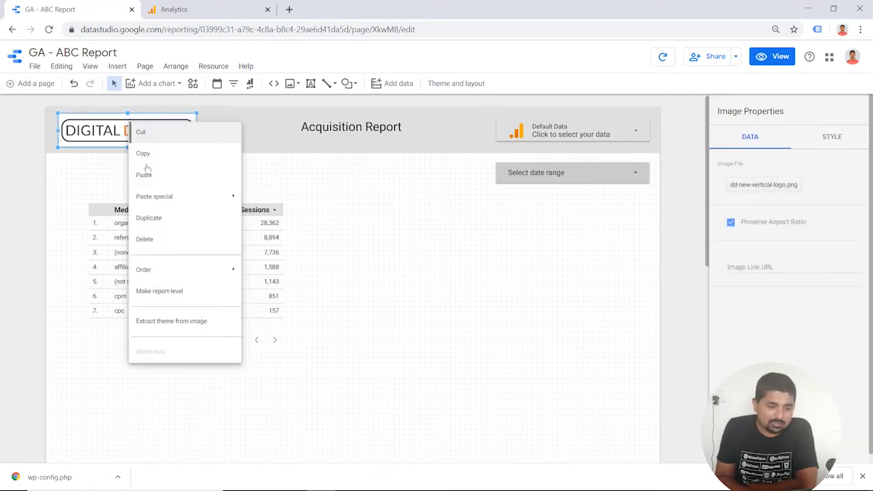
click(171, 300)
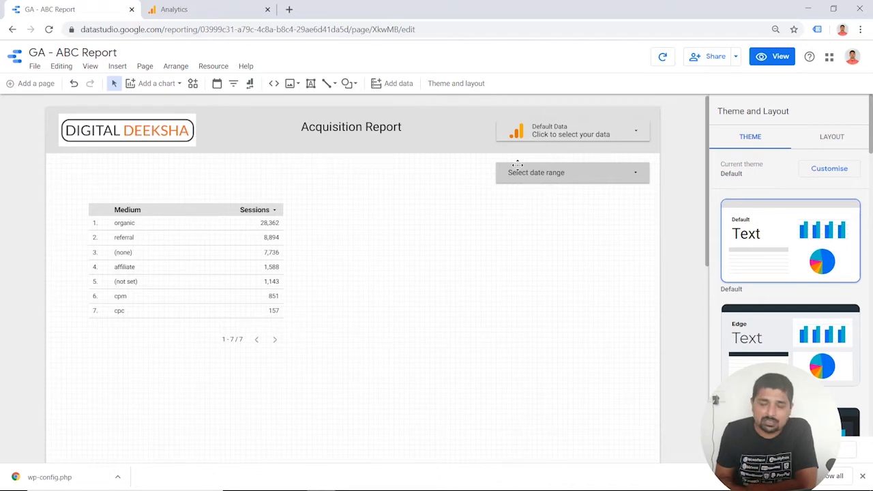
Step: Make the data control and the date range control report-level elements
click(538, 132)
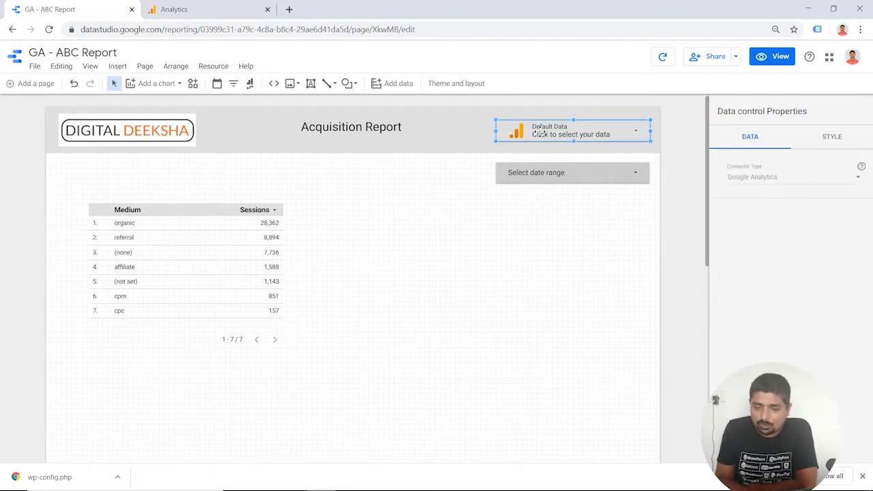
right_click(538, 132)
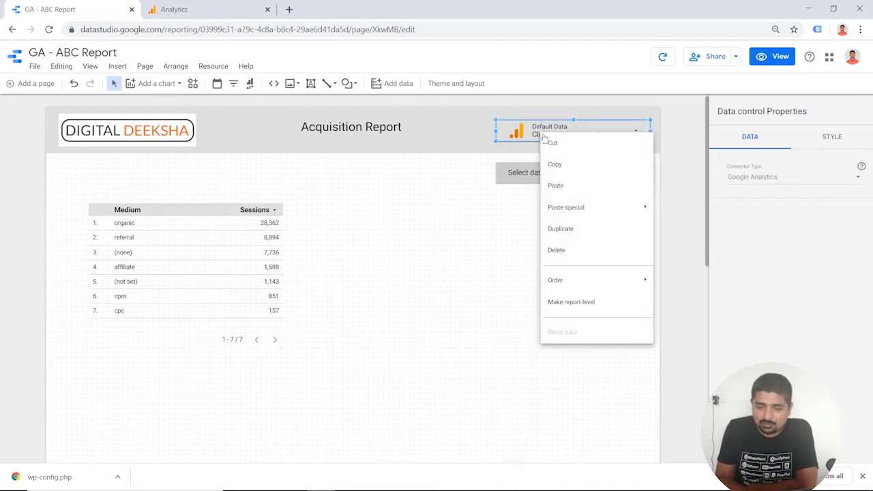
click(570, 302)
click(547, 175)
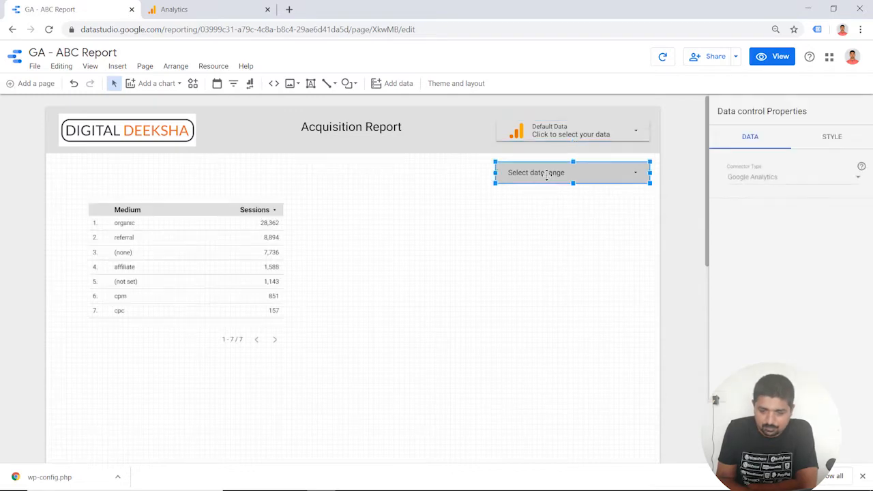
right_click(547, 175)
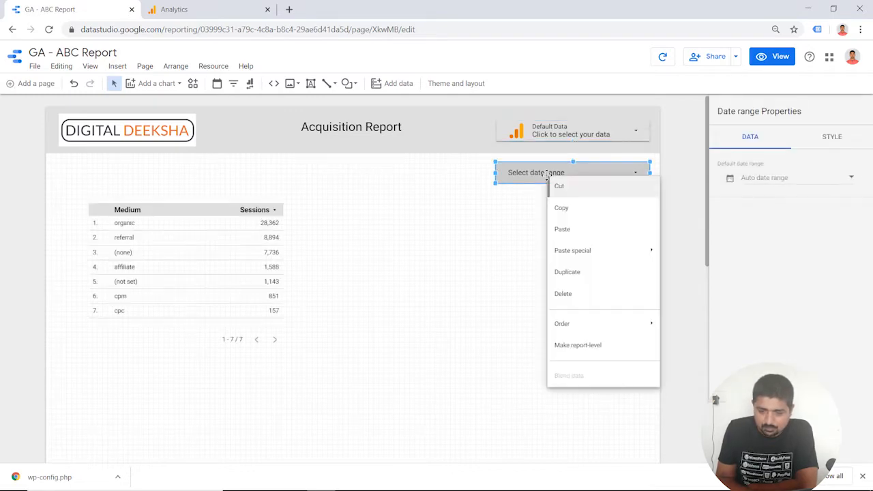
click(606, 356)
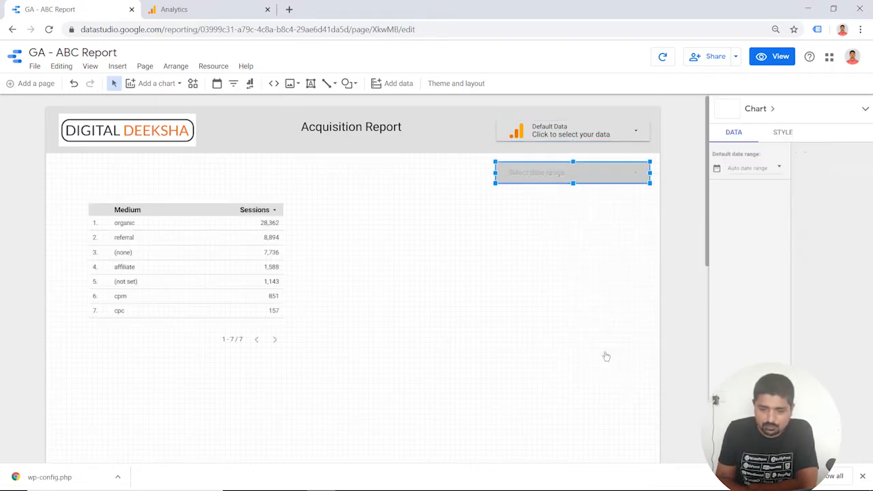
click(443, 282)
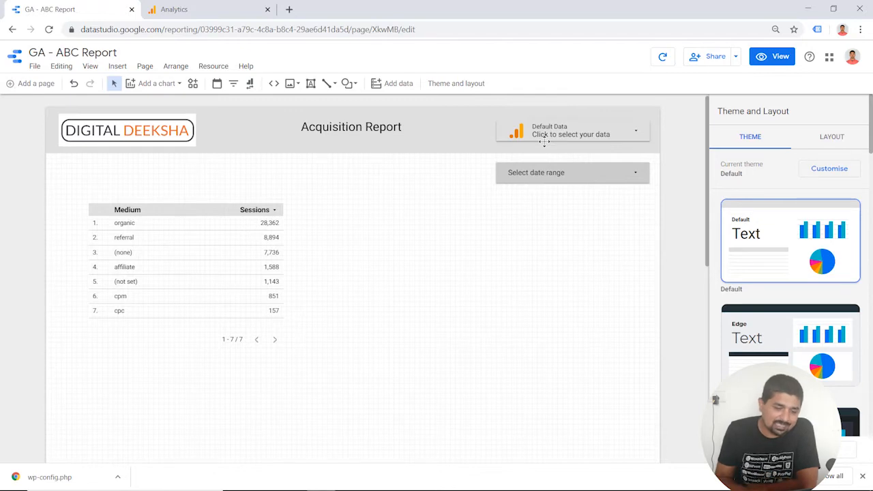
Step: Add a second page to the report and return to the Acquitiosion Report page
click(31, 85)
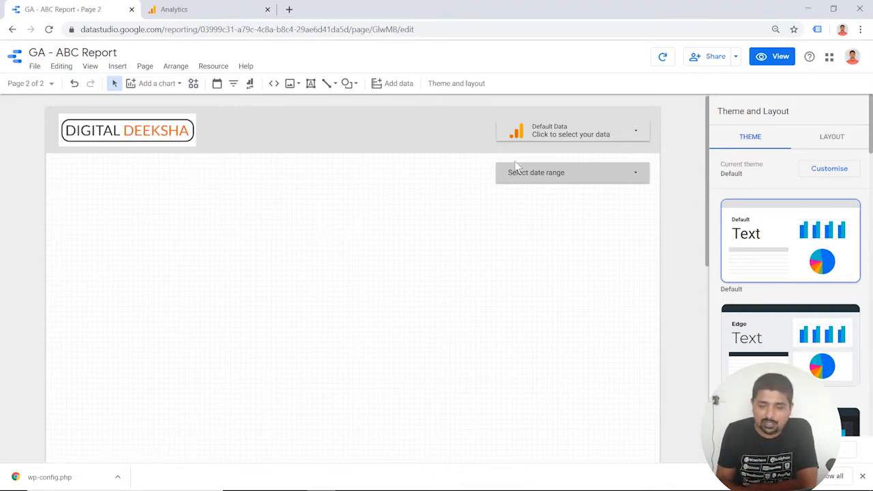
click(393, 113)
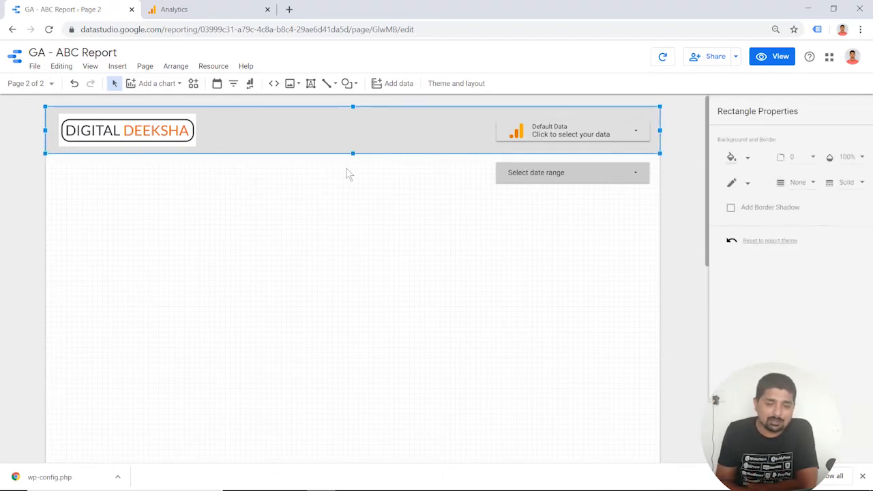
click(285, 232)
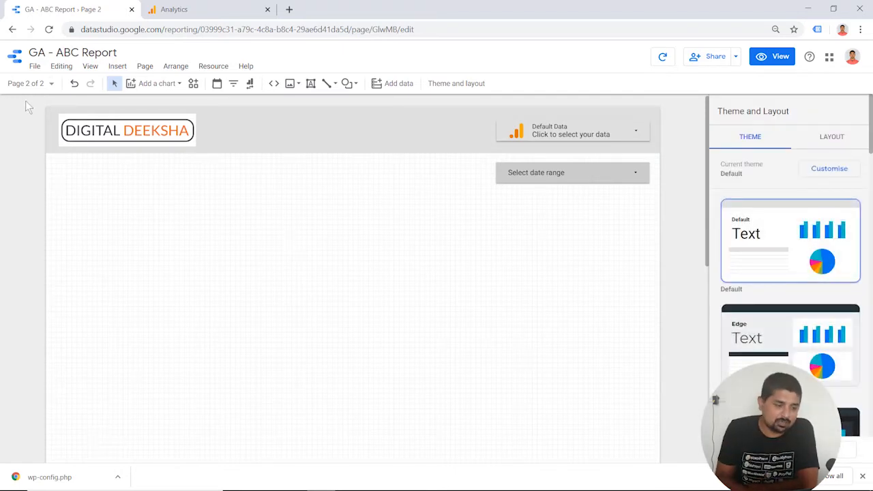
click(40, 84)
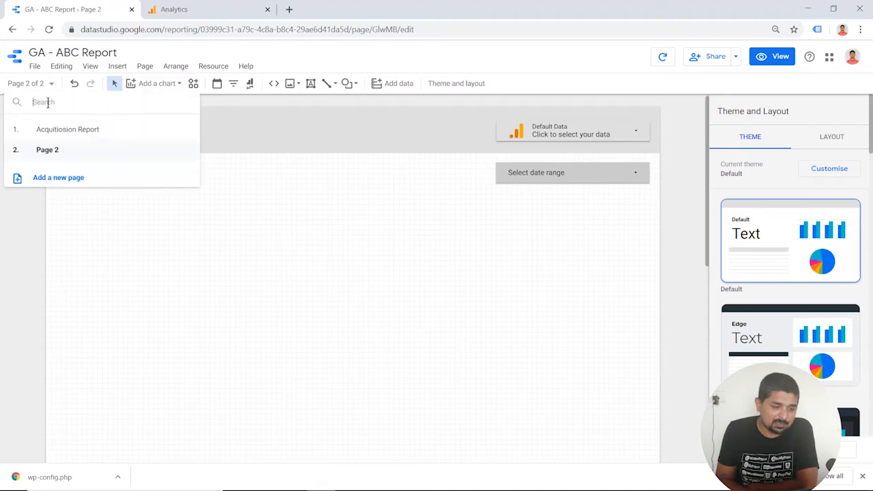
click(60, 137)
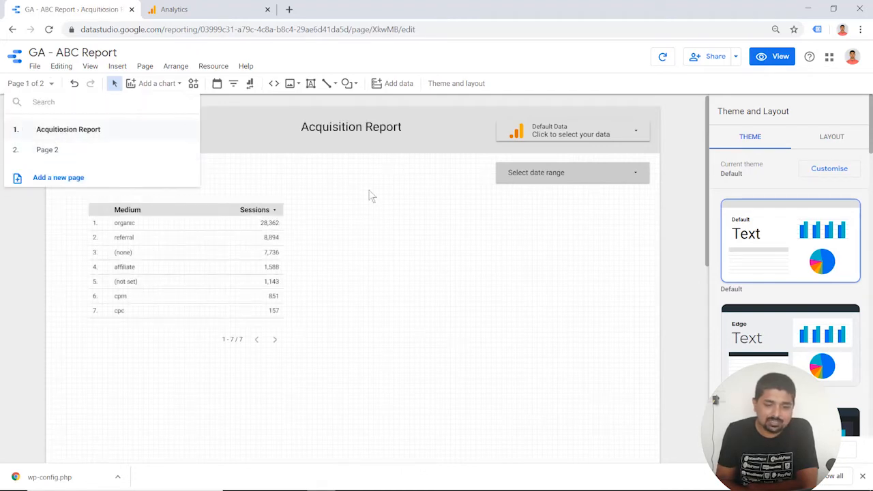
Step: Convert the Medium and Sessions table into a scorecard and shrink it to a small box below the logo
click(183, 227)
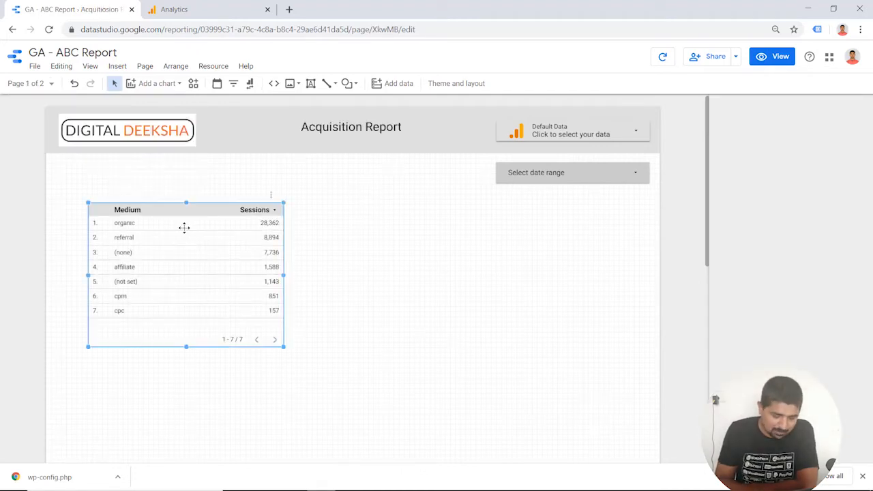
drag(177, 244, 179, 257)
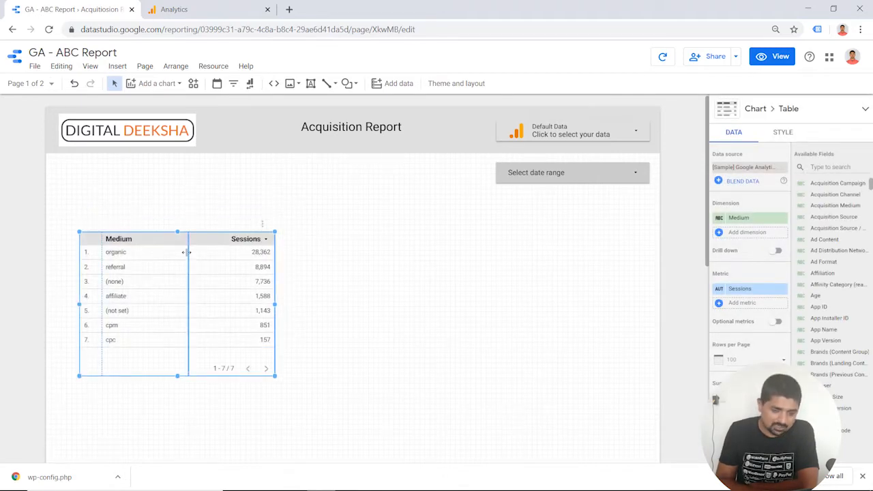
drag(186, 252, 184, 273)
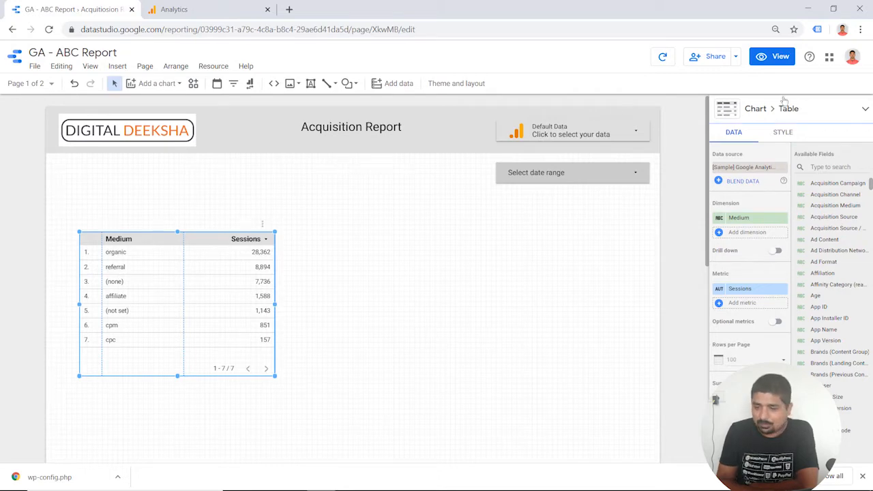
click(759, 110)
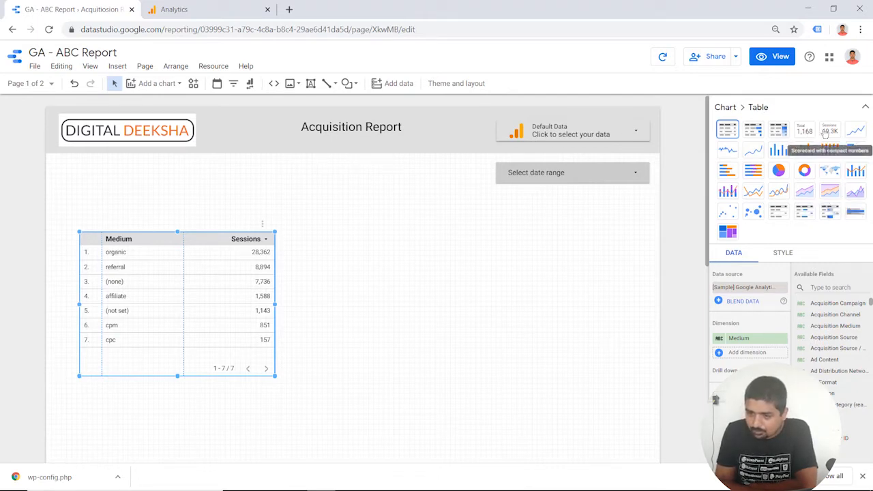
click(805, 131)
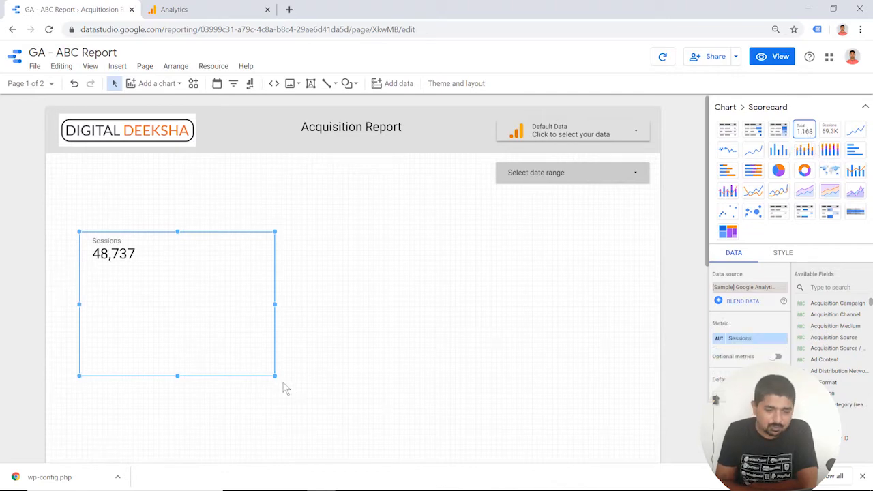
drag(270, 375, 176, 263)
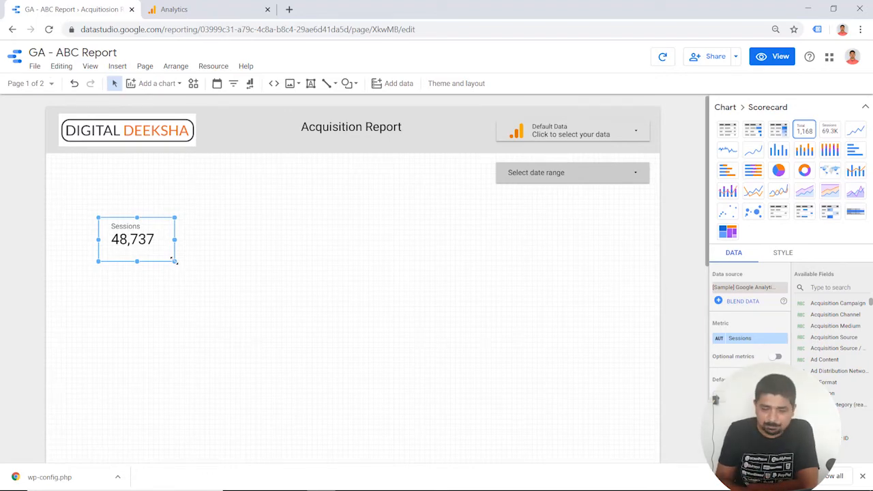
Step: Copy the Sessions scorecard and place the duplicate beside the original, level with it
right_click(130, 241)
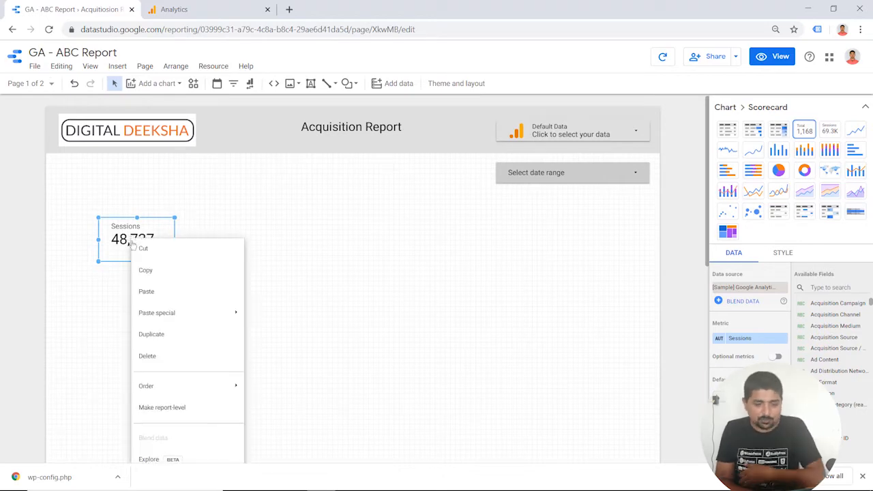
click(163, 276)
key(ctrl+v)
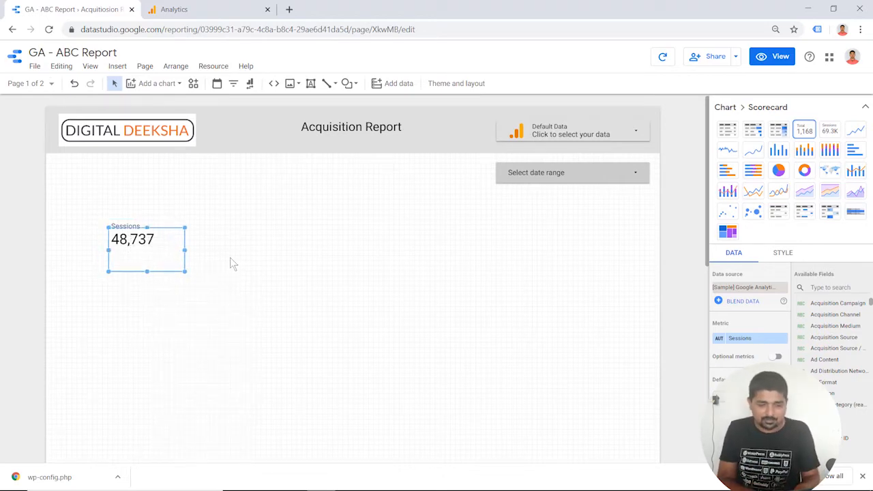
drag(154, 248, 253, 248)
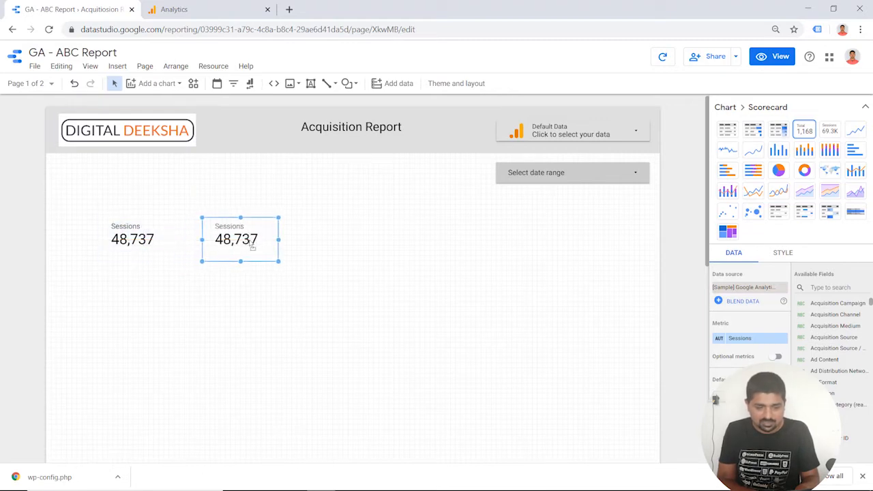
click(151, 229)
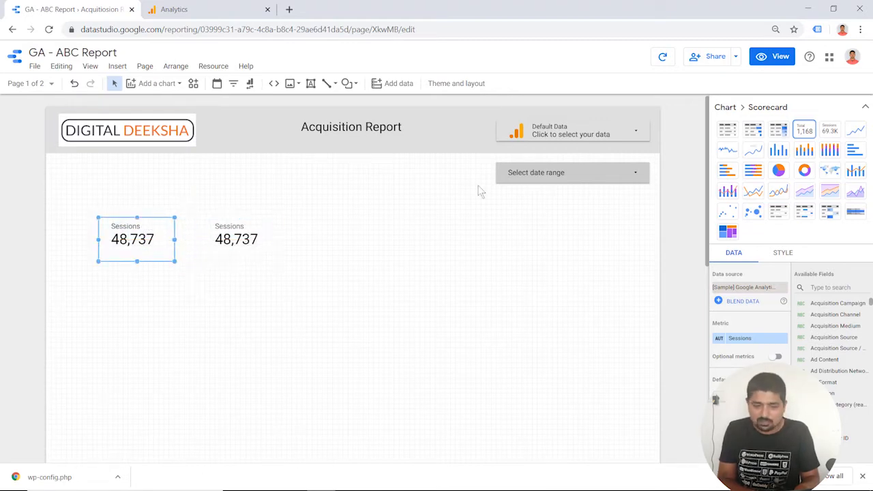
click(92, 244)
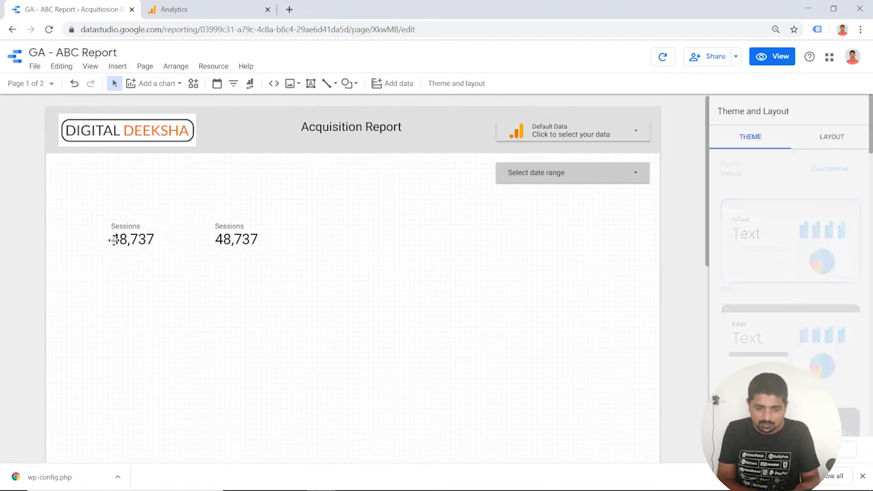
Step: Change the metric of the first Sessions scorecard to Users
click(114, 239)
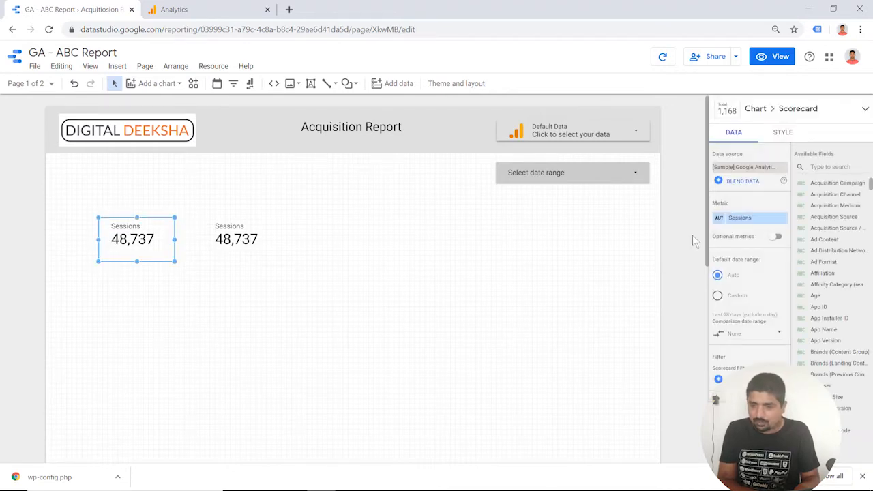
click(742, 221)
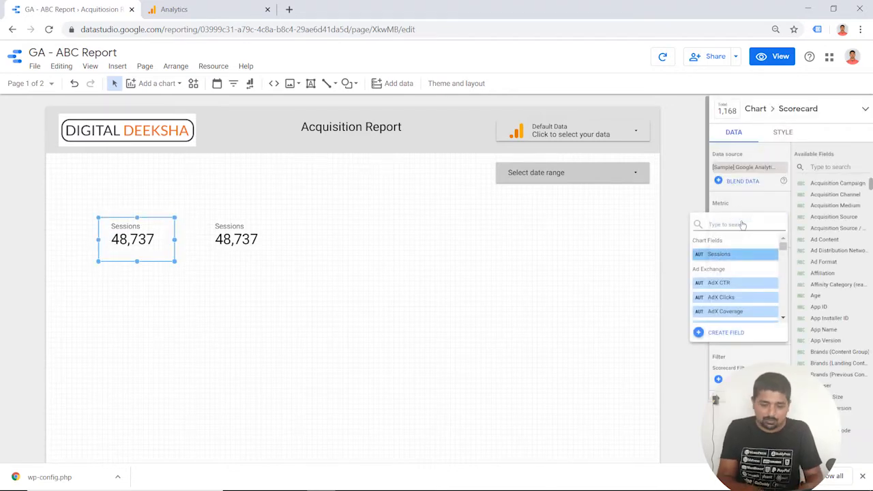
text(users)
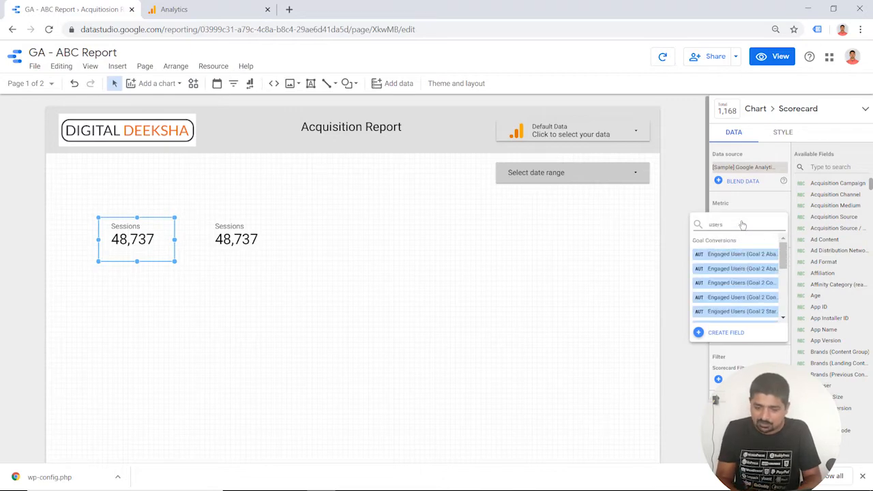
key(Down)
key(Down)
key(Down)
key(Down)
key(Down)
key(Down)
key(Down)
key(Down)
key(Down)
key(Down)
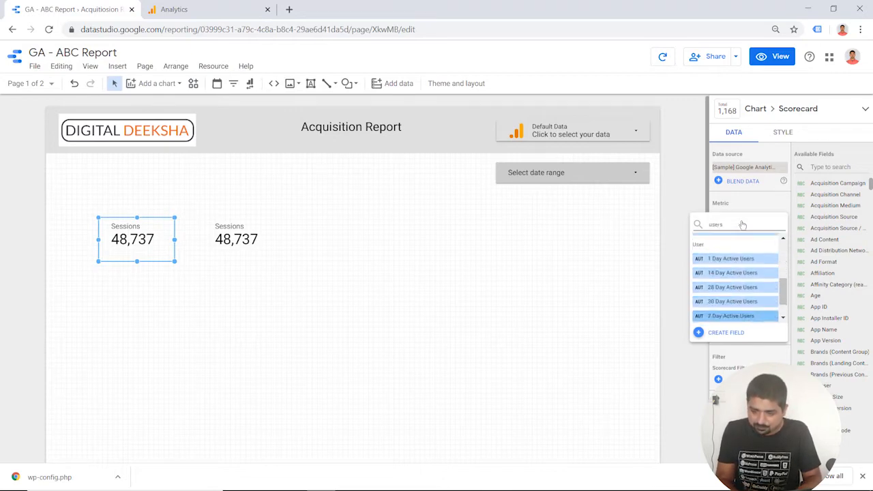
key(Down)
key(Down)
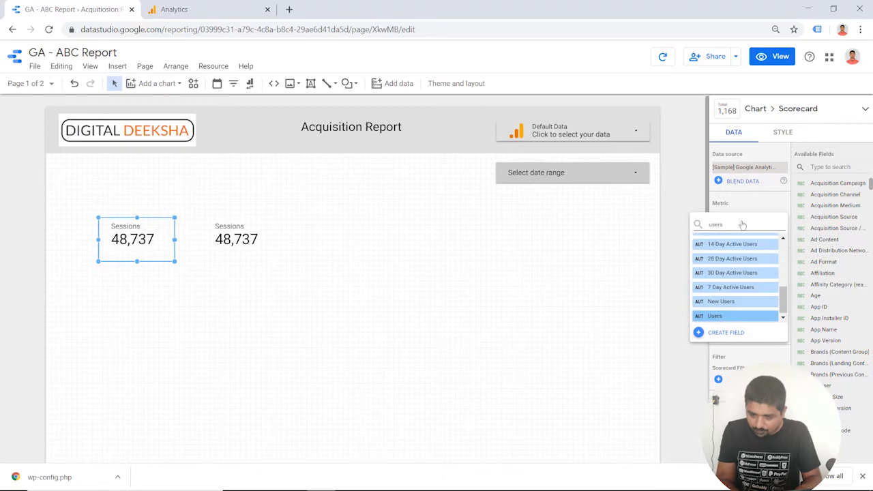
key(Return)
Step: Duplicate the Users and Sessions scorecards together and place the copied pair beside the originals, continuing the same row
click(327, 290)
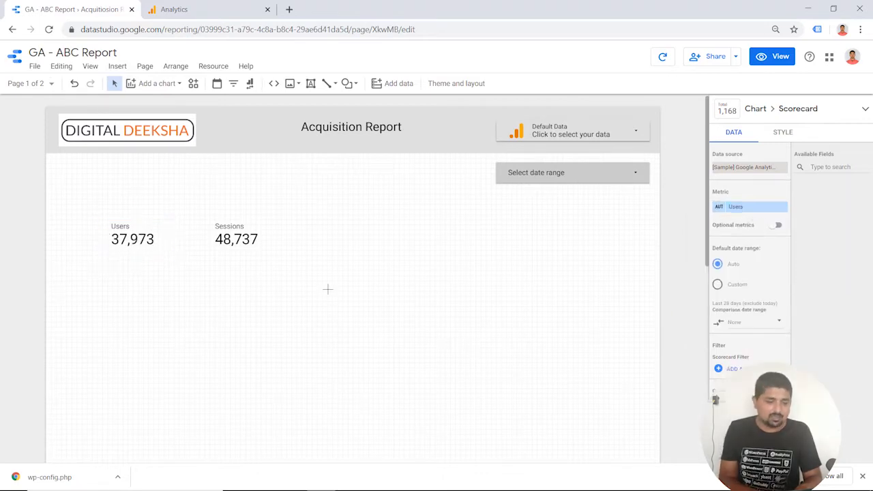
drag(253, 292, 320, 232)
click(309, 305)
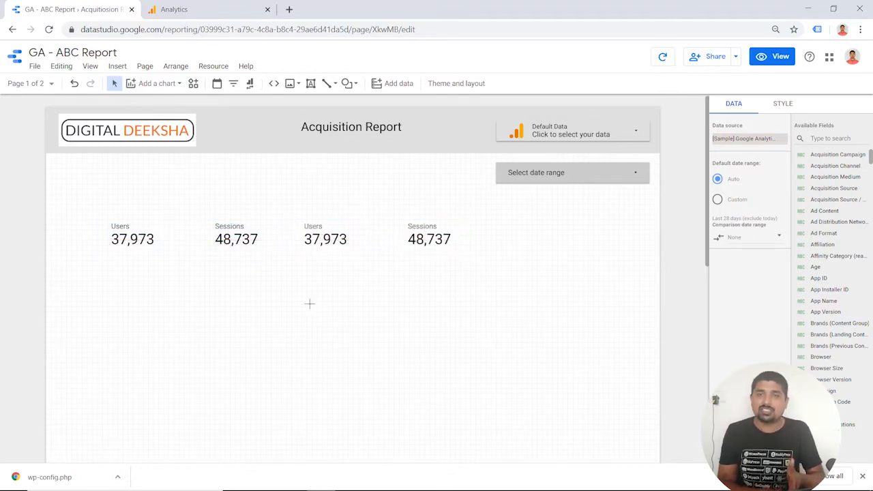
Step: Set the metric of the third scorecard, the copied Users one, to Avg. Session Duration
click(318, 235)
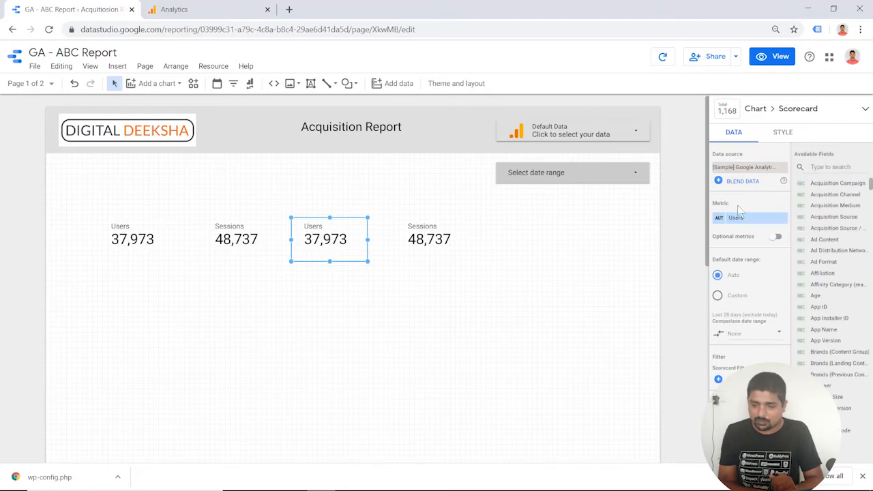
click(740, 223)
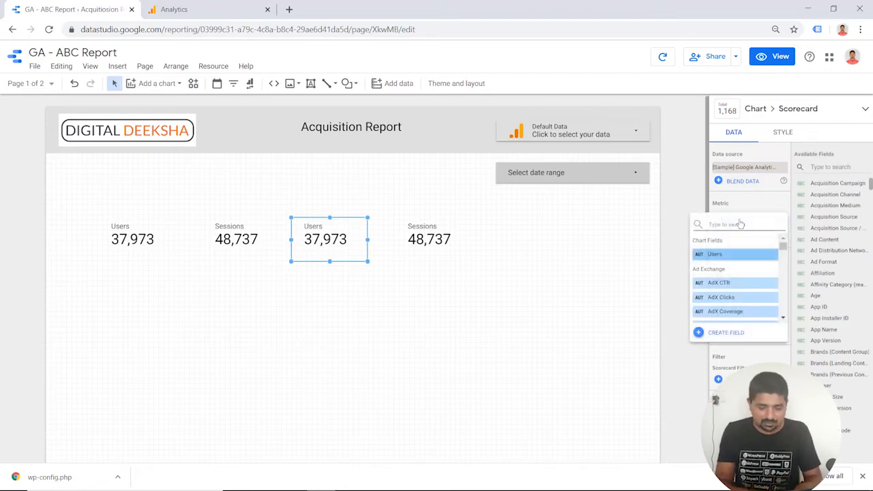
text(avg.)
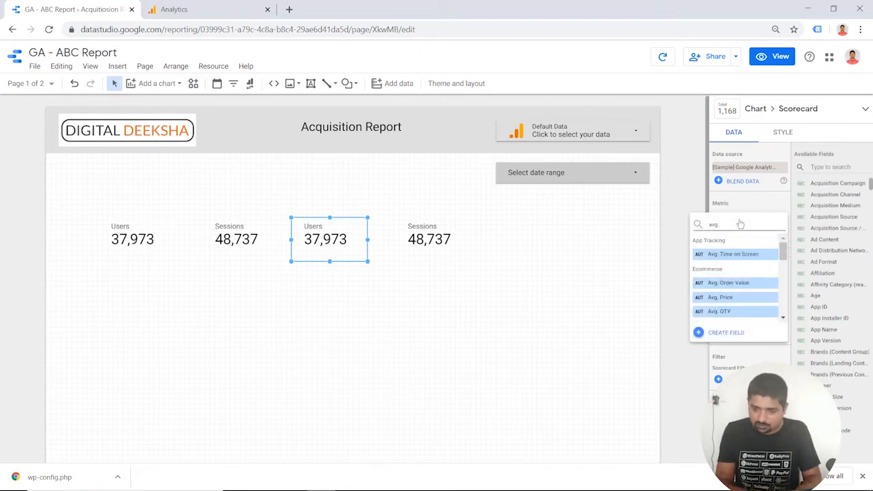
text( se)
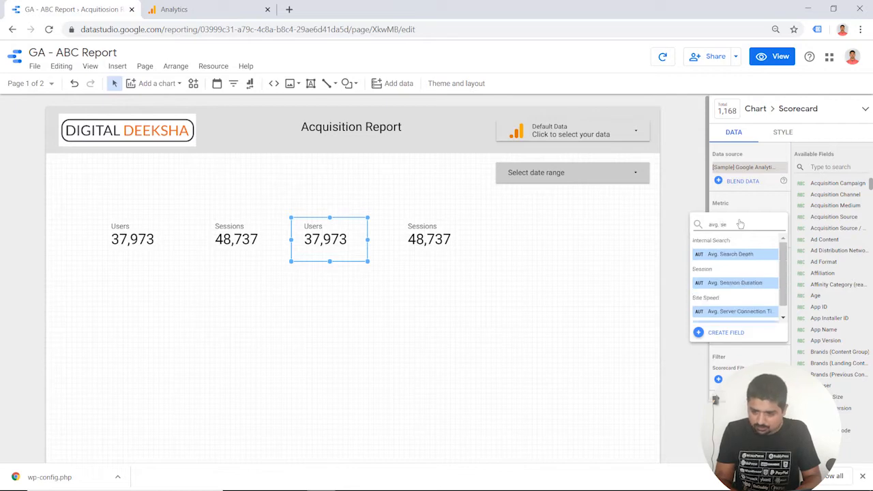
click(742, 283)
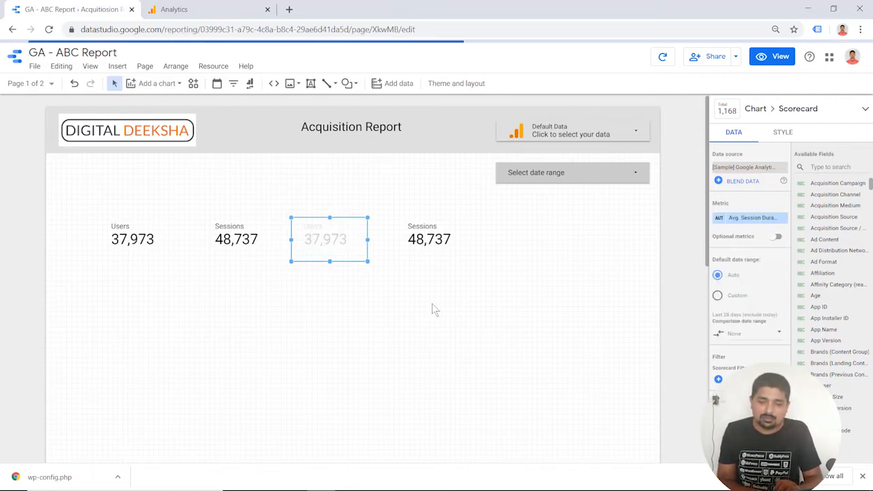
click(388, 302)
Step: Set the metric of the fourth scorecard, the copied Sessions one, to New Users and select the whole scorecard row
click(434, 236)
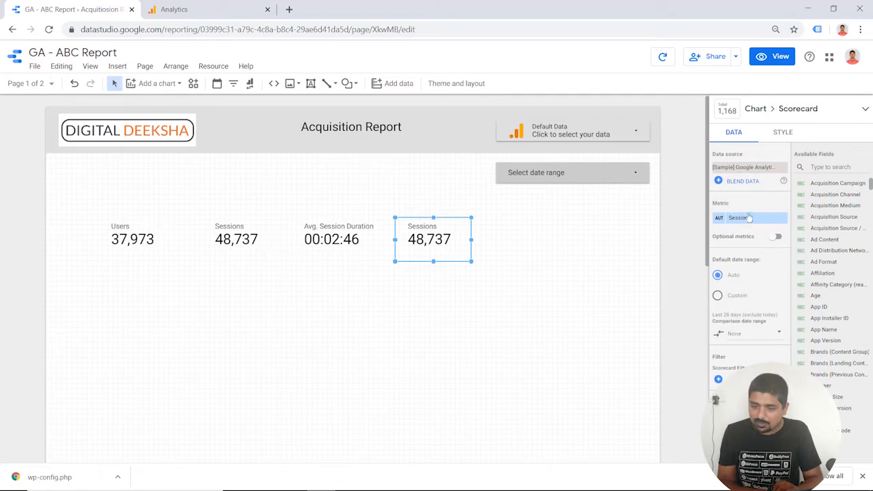
click(749, 217)
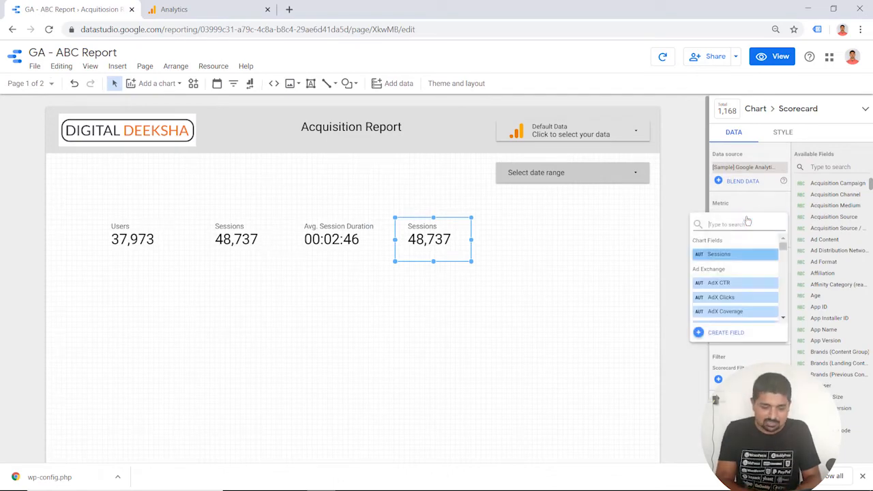
text(new us)
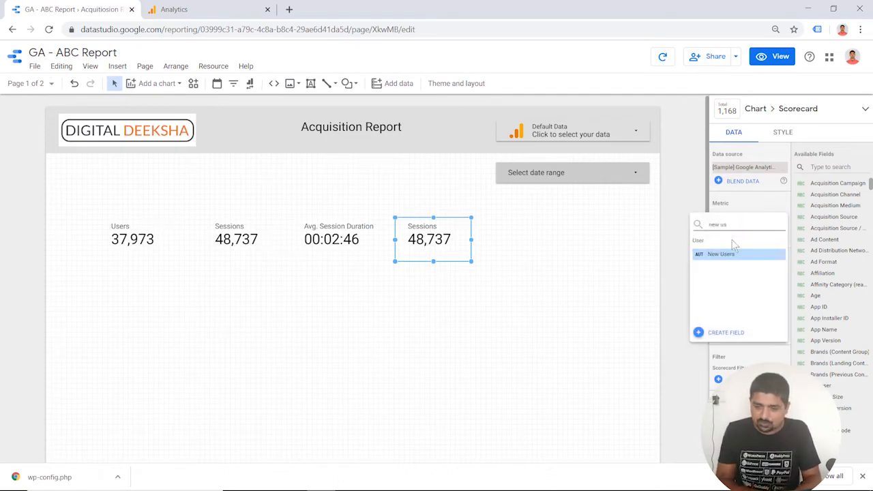
click(730, 254)
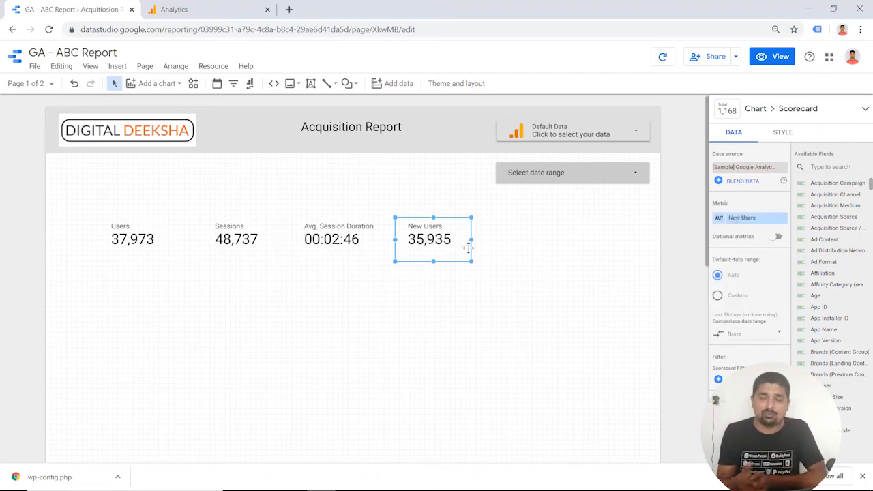
click(496, 274)
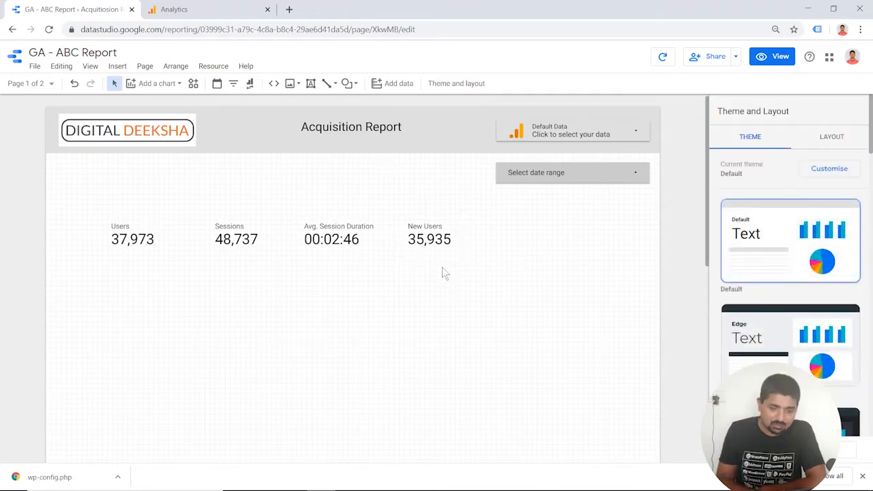
drag(416, 256, 128, 216)
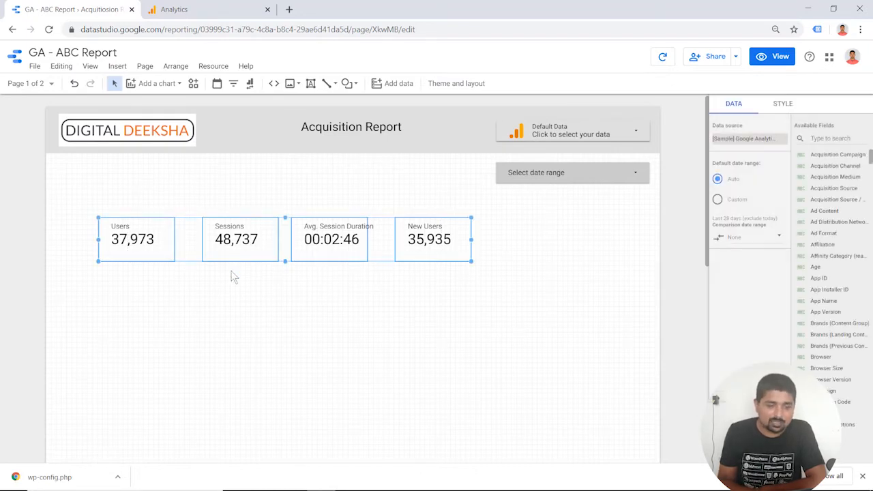
Step: Switch to Google Analytics, examine the metrics in the Acquisition Overview report, and return to the Data Studio report
click(208, 9)
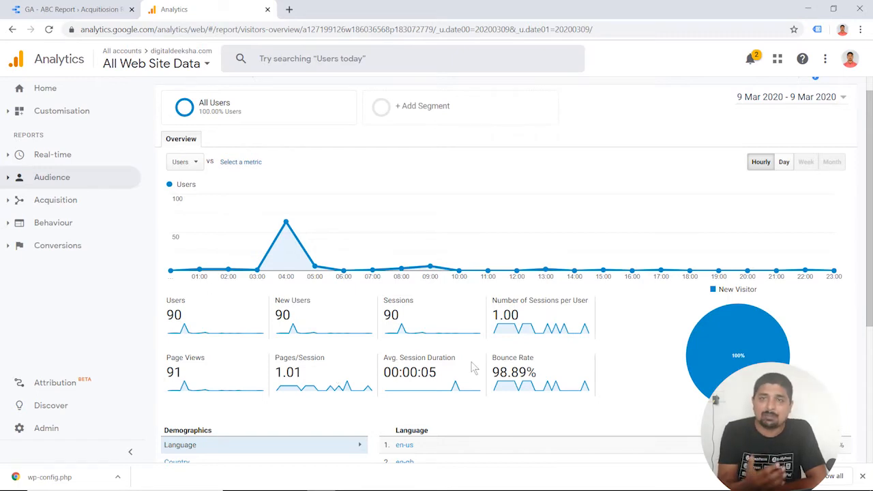
click(107, 207)
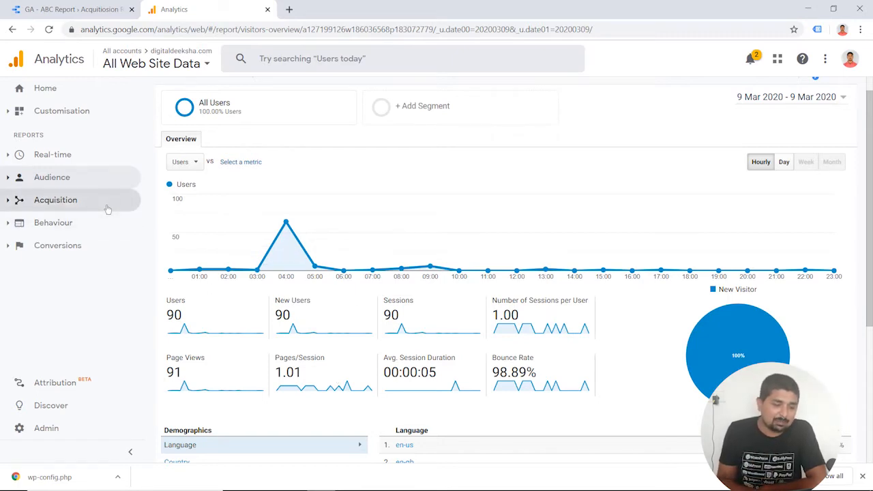
click(103, 218)
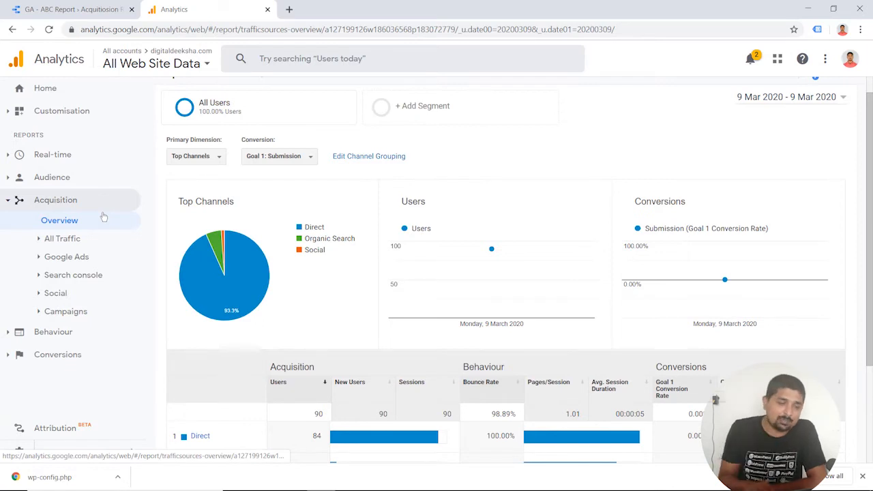
click(98, 6)
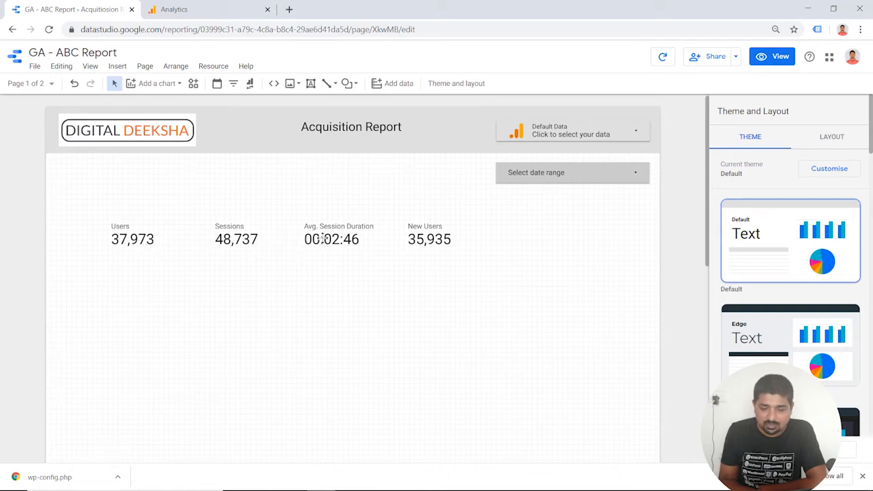
click(220, 12)
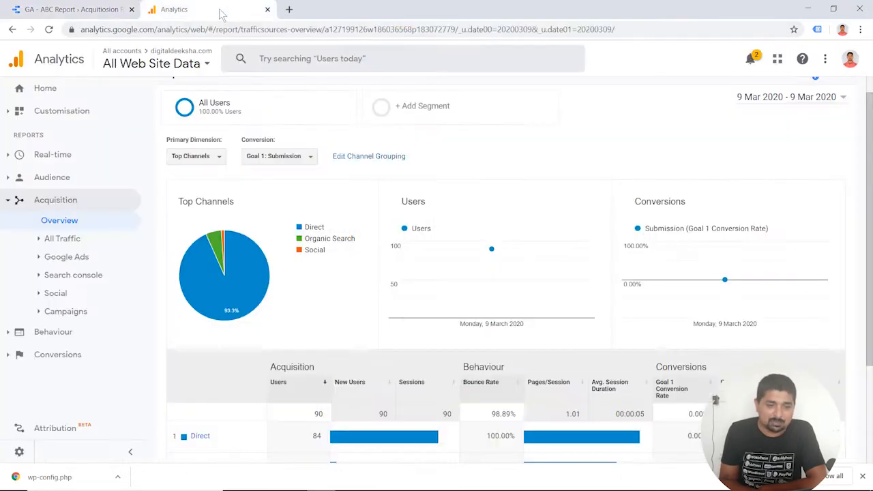
scroll(330, 206, down, 2)
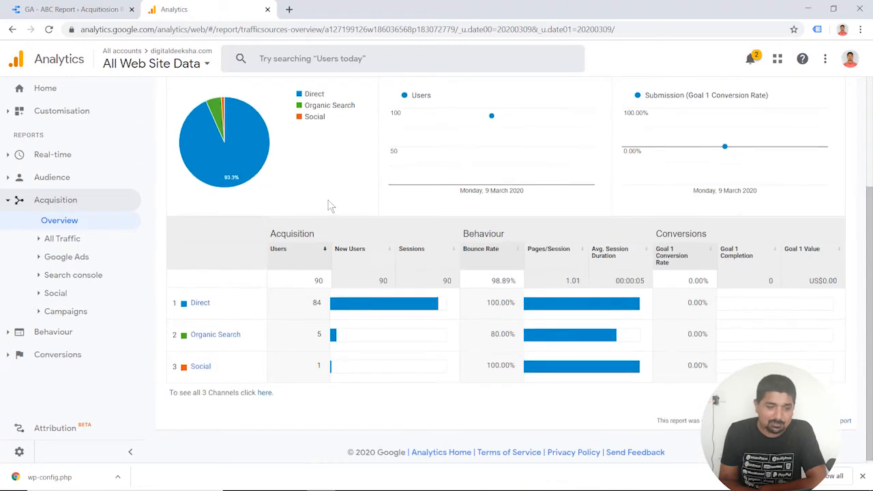
scroll(331, 206, up, 3)
click(110, 8)
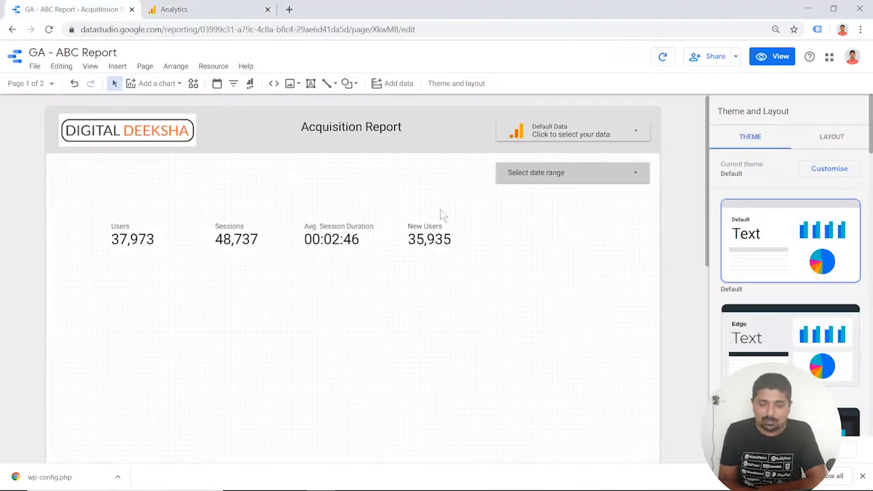
Step: Paste the copied Users and Sessions scorecards after New Users, and delete the extra Sessions copy
click(428, 227)
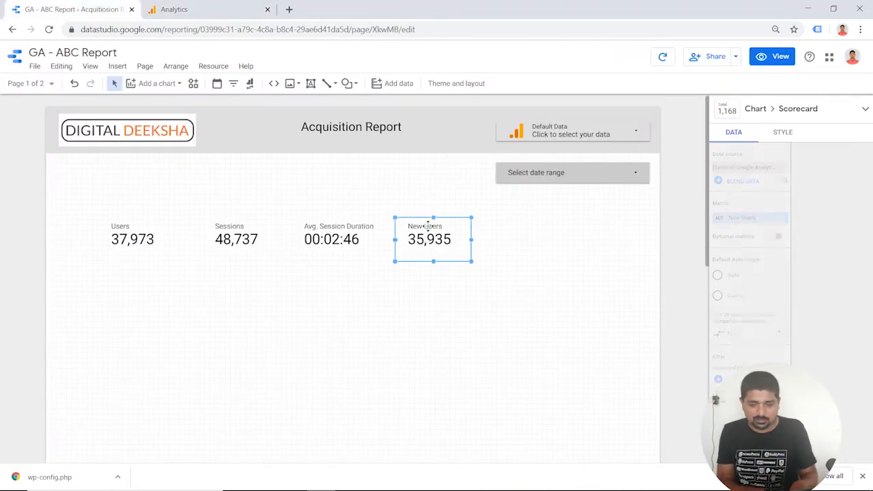
key(ctrl+v)
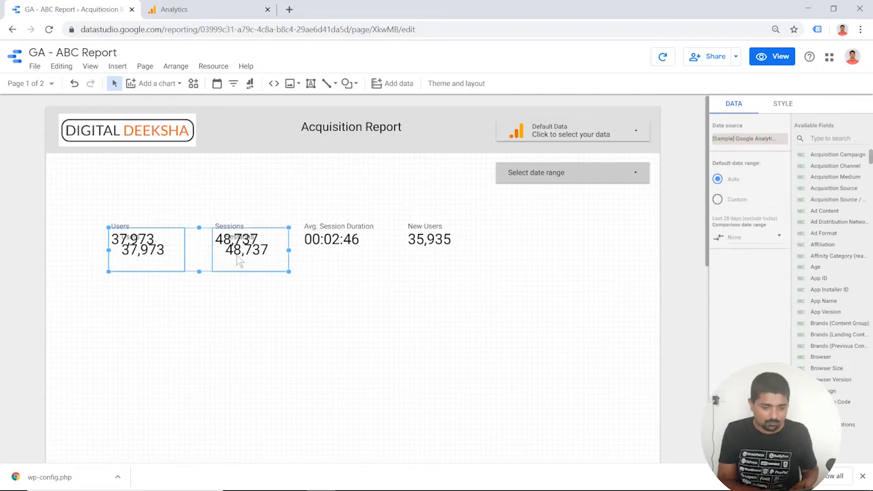
drag(238, 251, 628, 240)
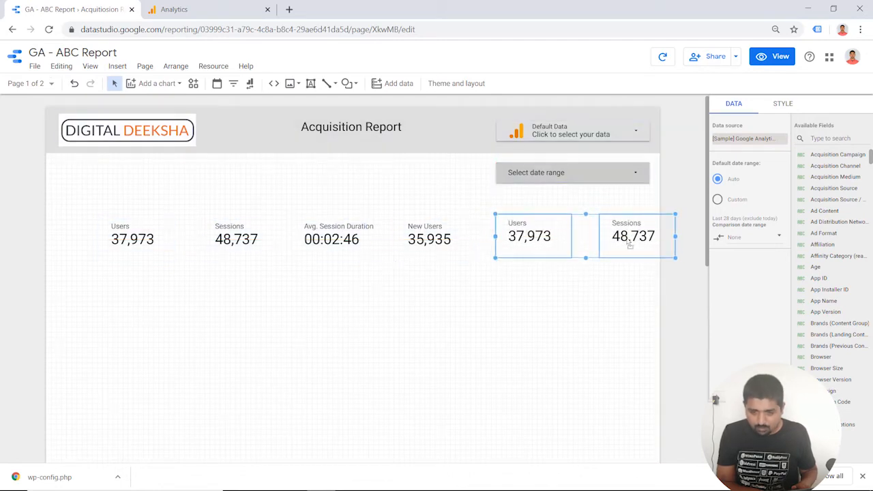
click(621, 286)
click(622, 236)
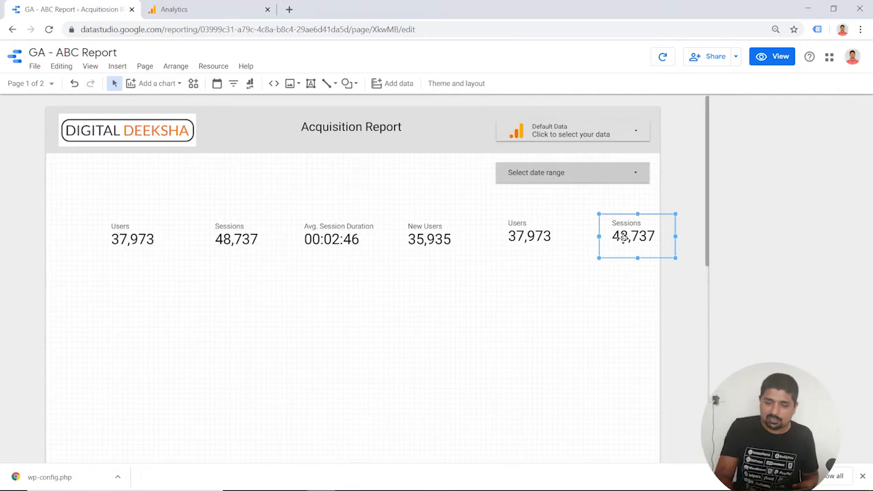
key(Delete)
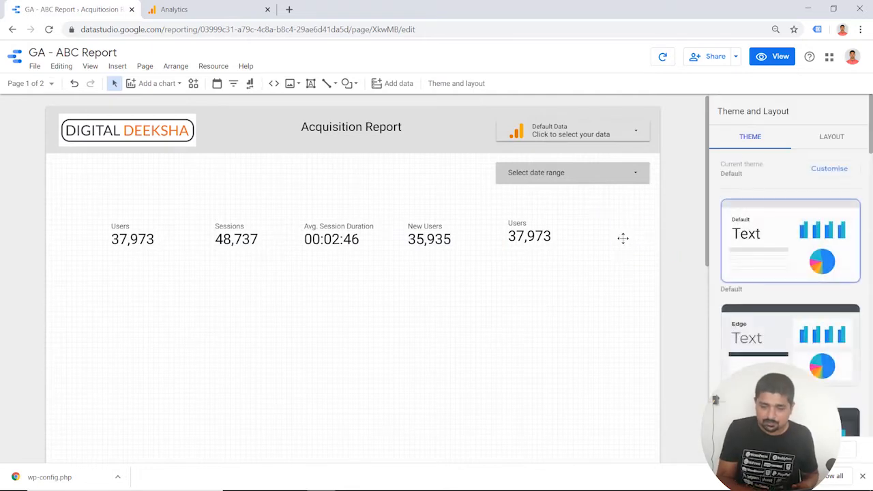
Step: Set the metric of the fifth scorecard, the pasted Users copy, to Bounce Rate
click(530, 235)
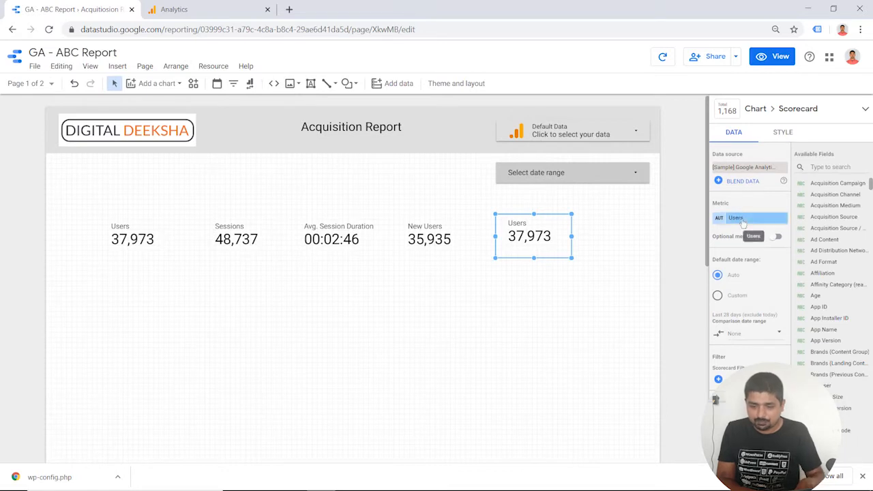
click(743, 224)
text(bounce)
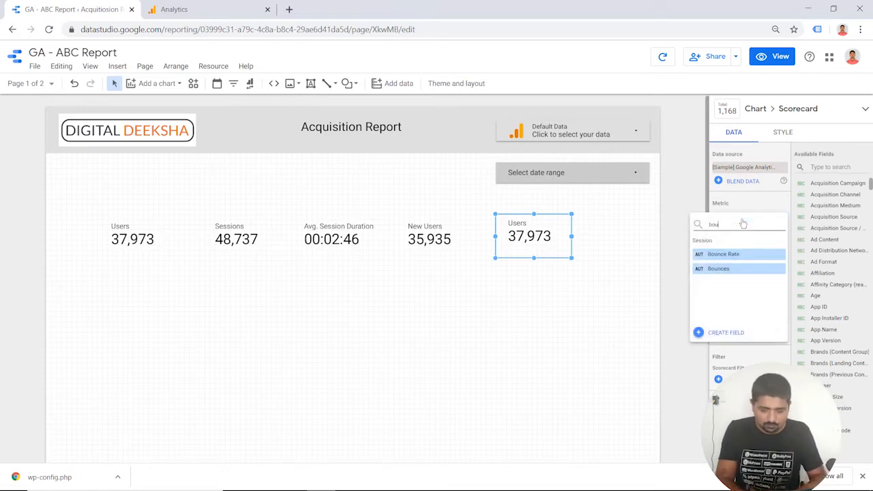
click(728, 254)
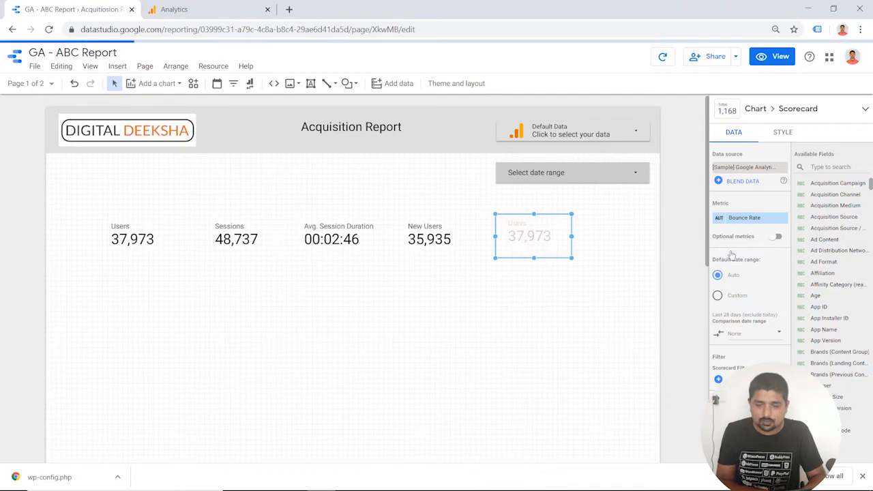
click(478, 310)
Step: Select all five scorecards and shift the row slightly right so it sits centred on the page
drag(546, 286, 97, 221)
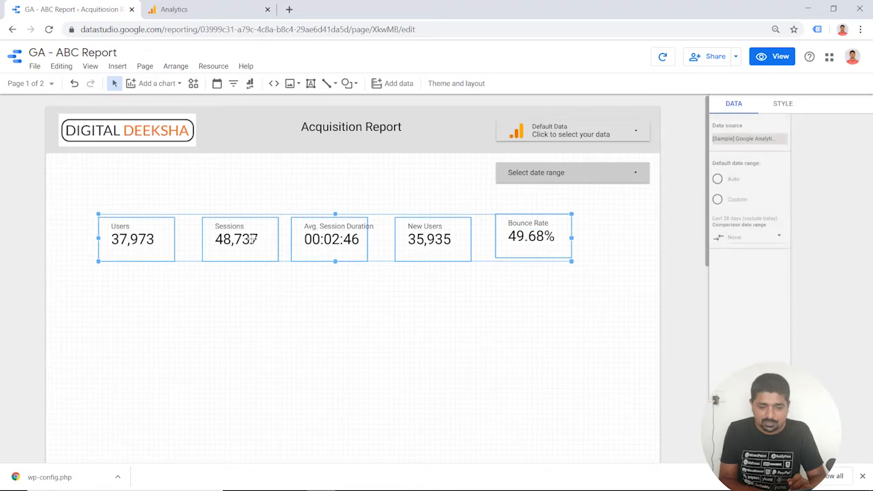
drag(311, 235, 339, 242)
click(308, 299)
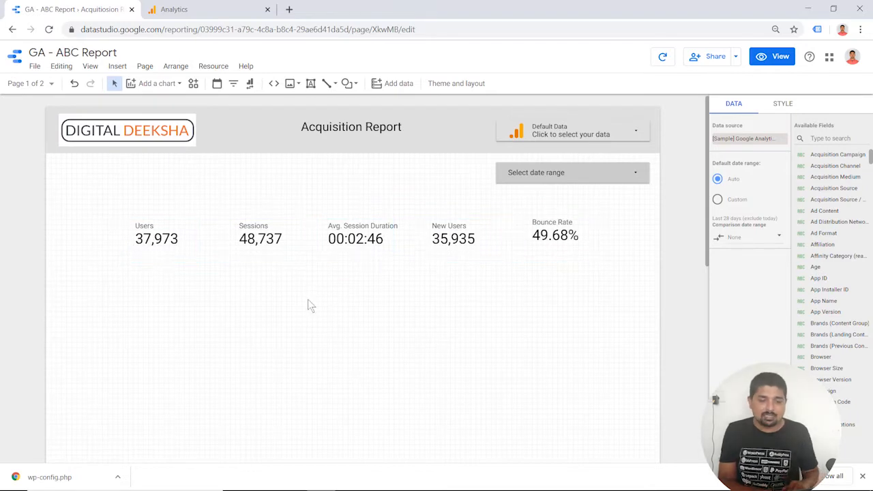
Step: Insert a pie chart on the left of the page, below the Users scorecard
scroll(308, 305, down, 2)
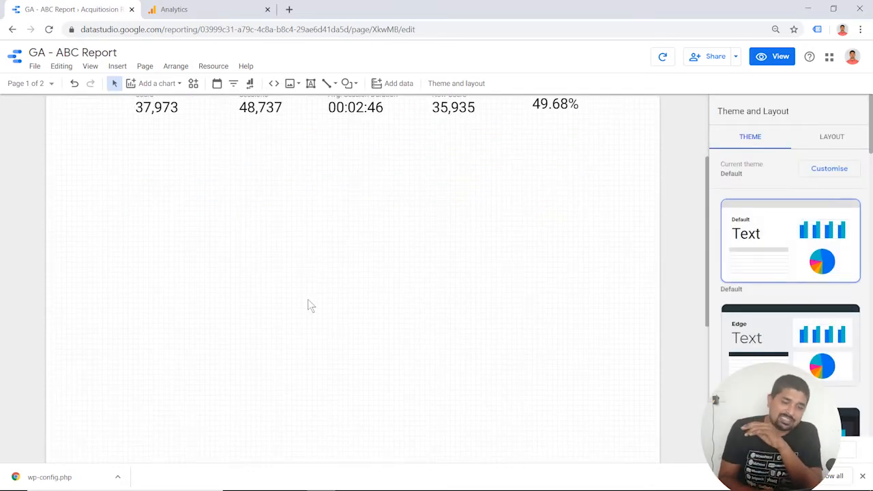
scroll(307, 305, up, 3)
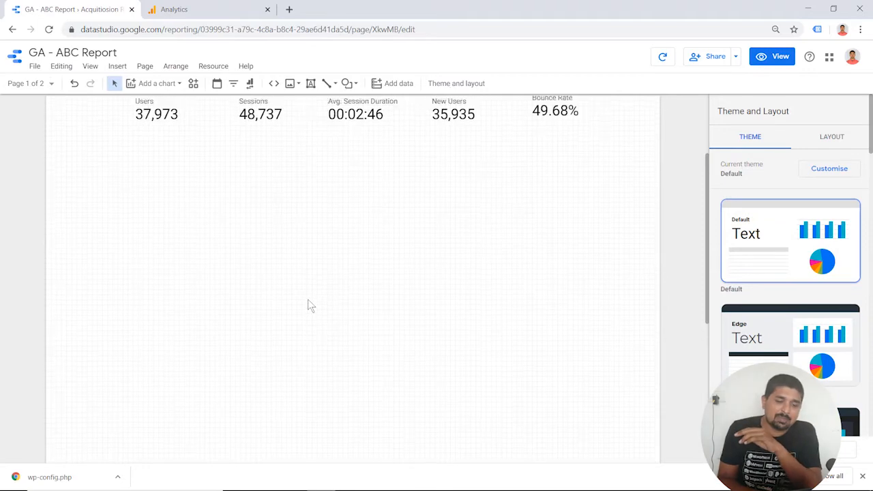
click(117, 66)
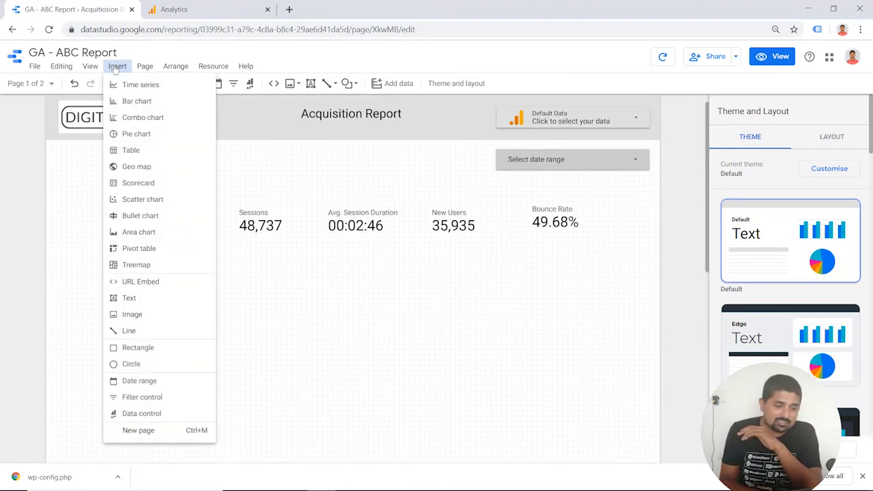
click(133, 133)
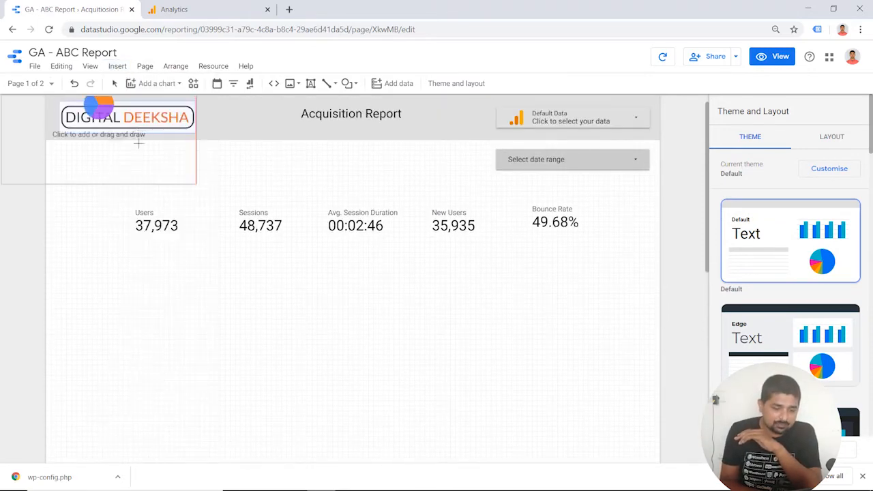
click(96, 291)
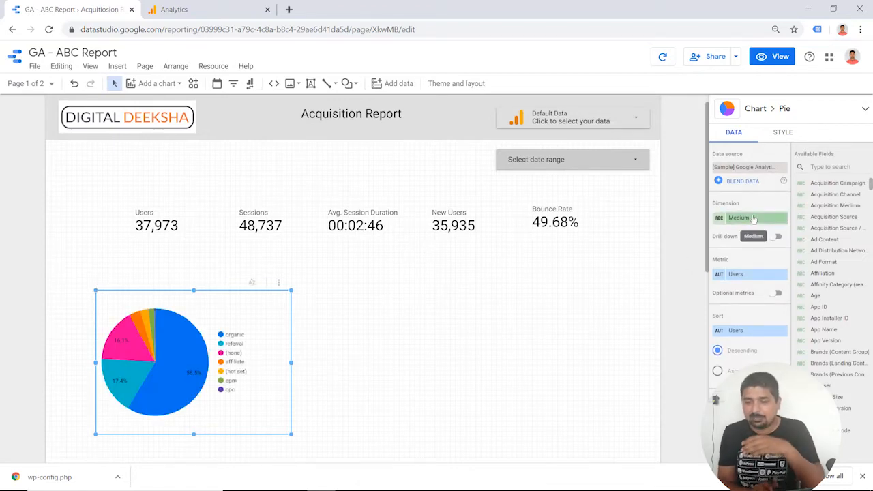
Step: Set the pie chart's dimension to Device Category
click(753, 218)
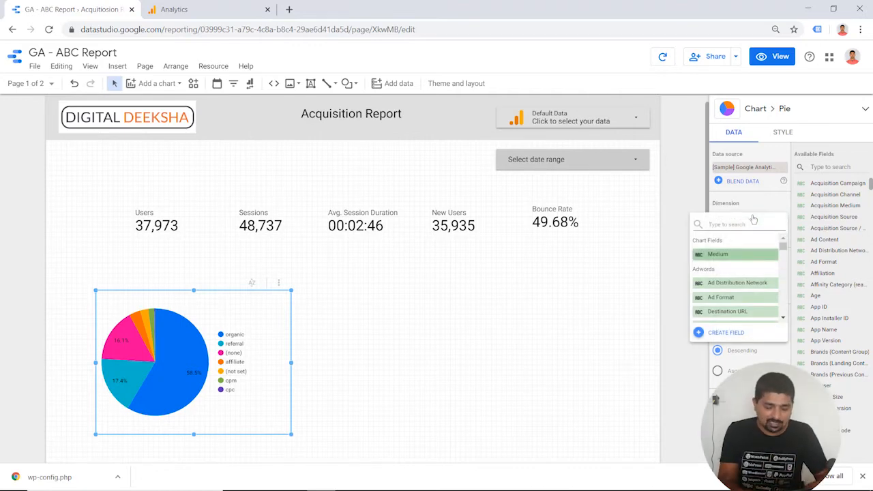
text(device)
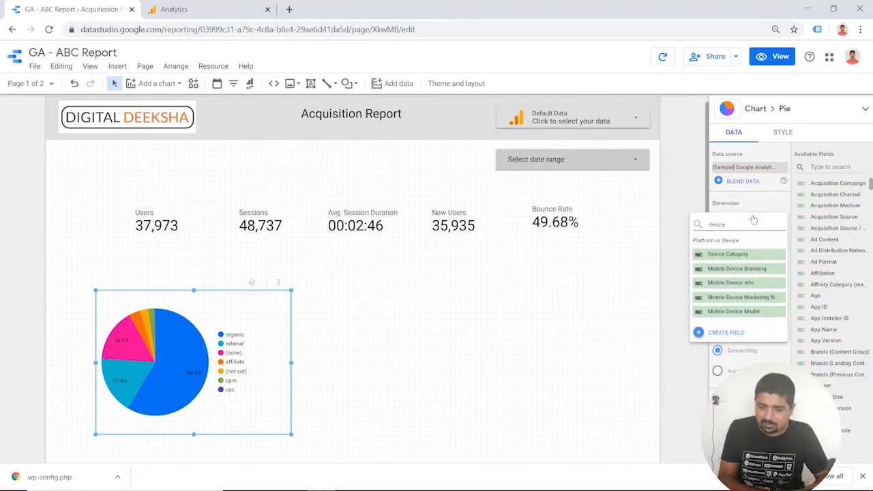
click(742, 254)
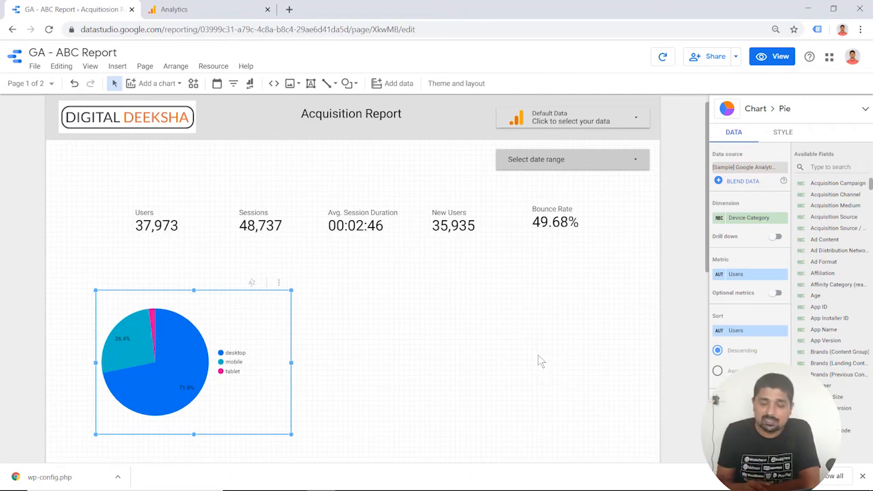
click(473, 345)
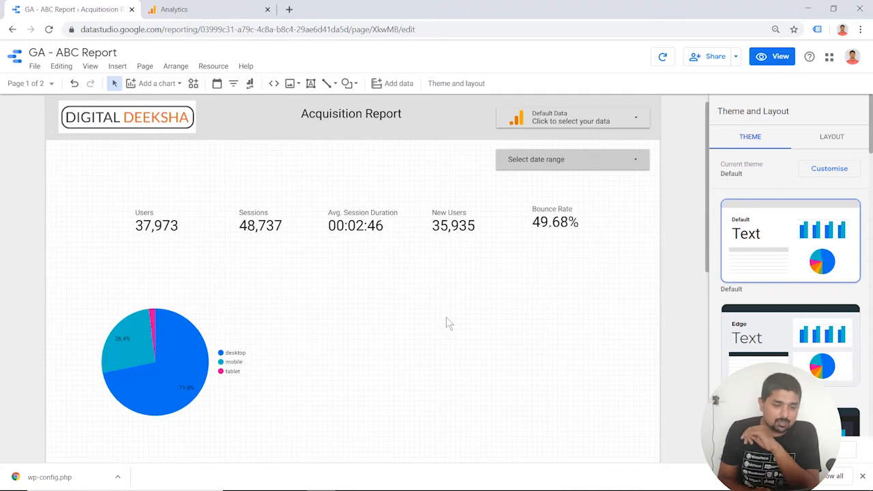
Step: Insert a bar chart beside the device pie chart, level with its top edge
click(116, 67)
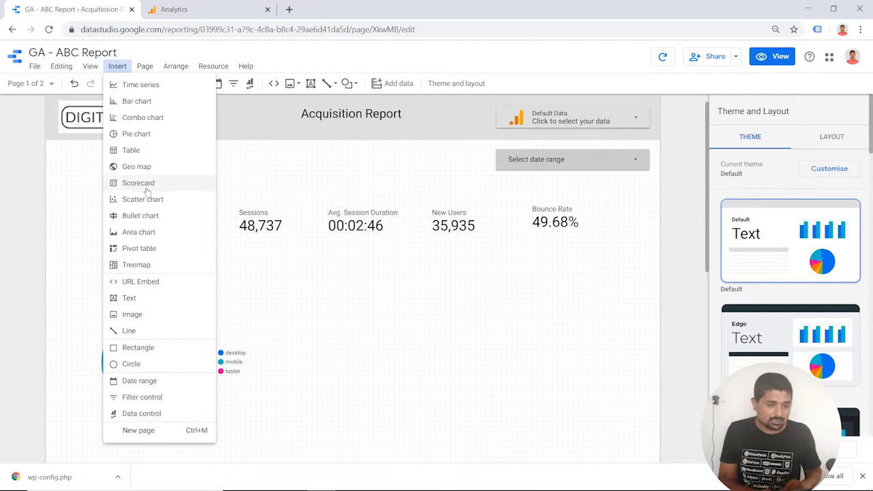
click(158, 103)
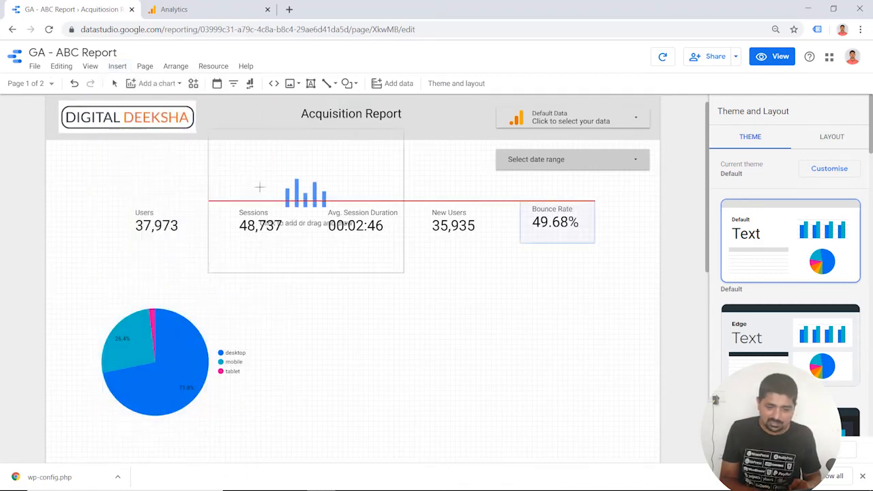
key(Escape)
click(347, 293)
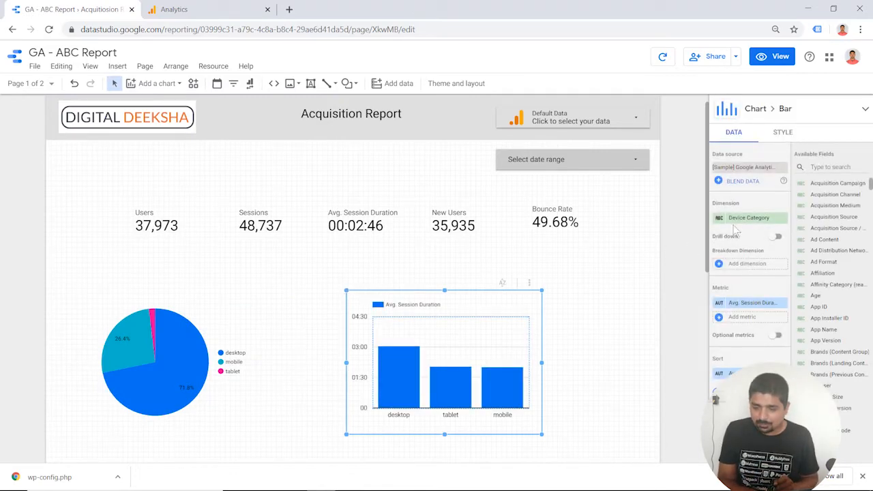
Step: Set the bar chart's dimension to Browser and widen the chart toward the page's right margin
click(756, 225)
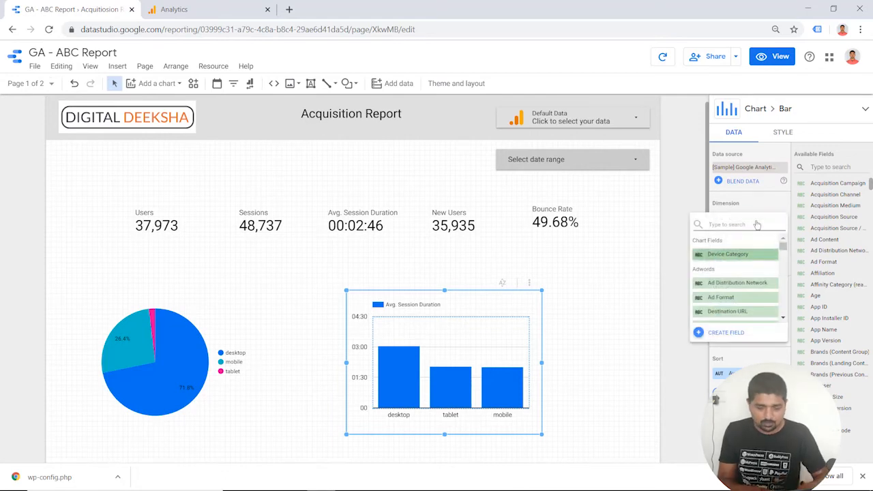
text(bro)
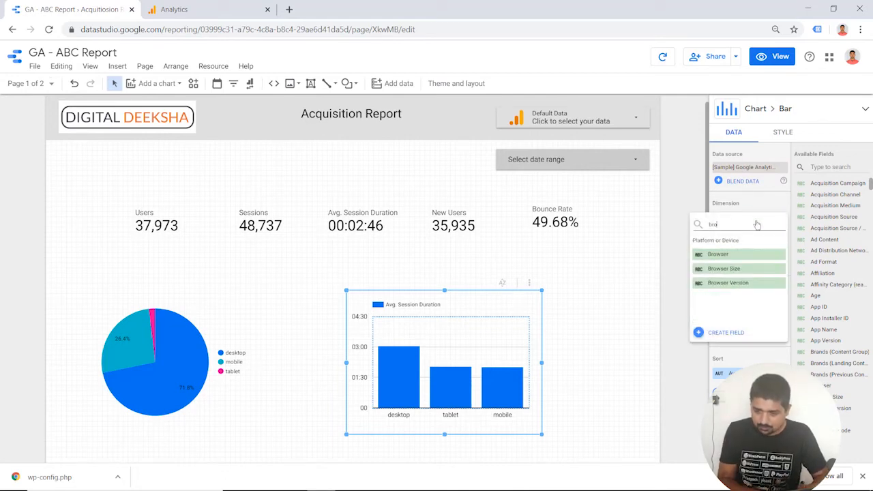
click(726, 254)
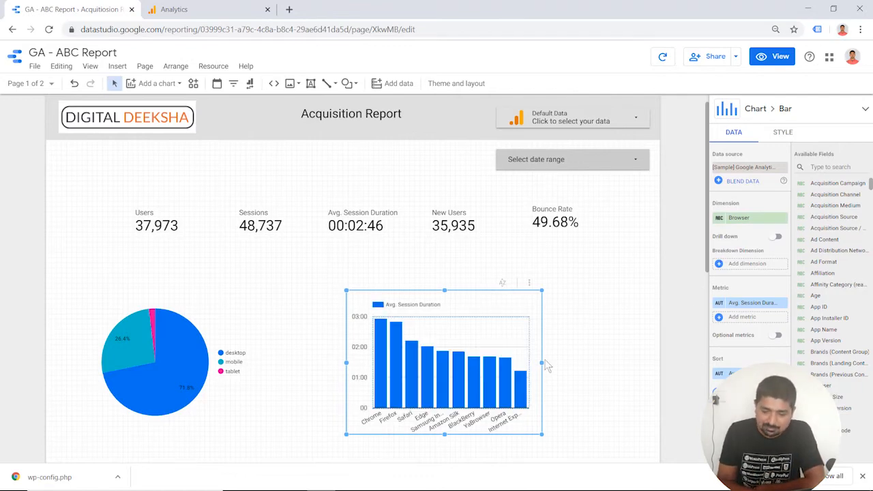
drag(544, 362, 622, 364)
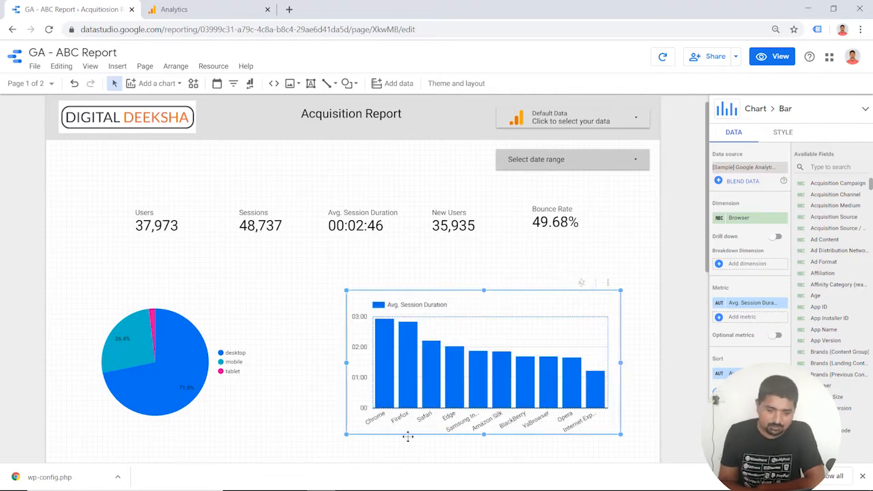
click(256, 441)
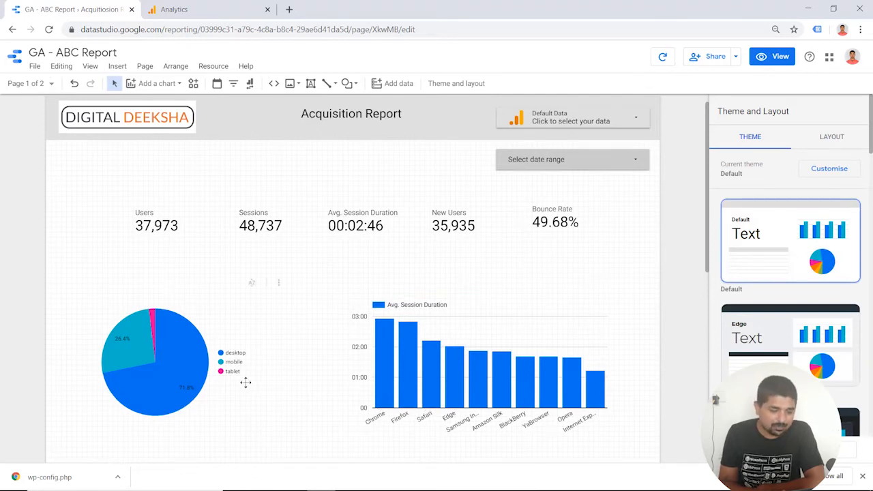
Step: Look over the device pie chart, the browser bar chart and the empty page area below them
click(203, 375)
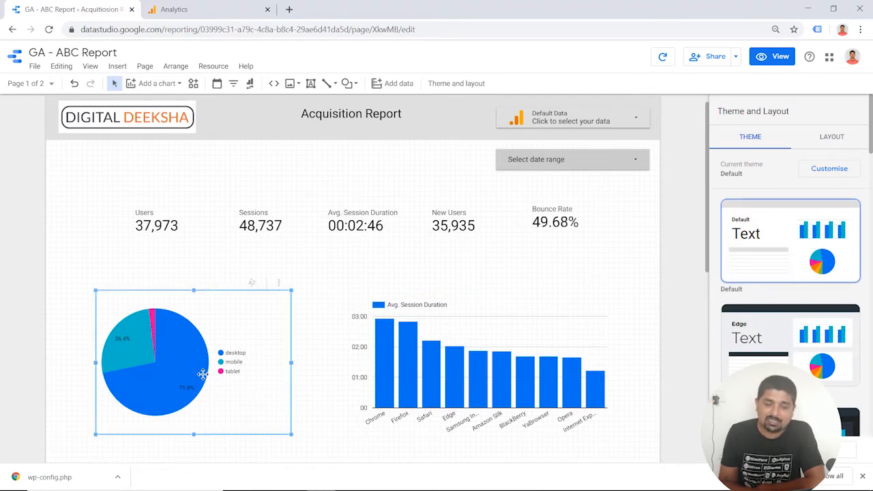
click(179, 446)
scroll(179, 446, down, 3)
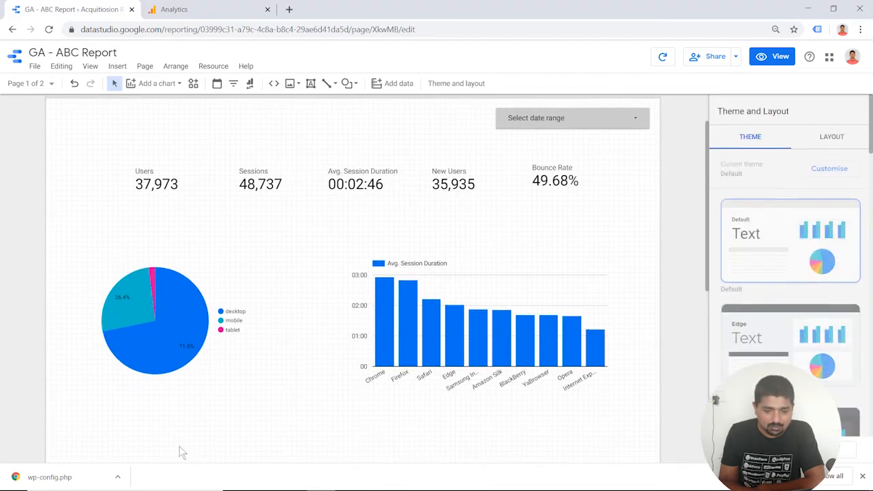
scroll(182, 451, up, 1)
scroll(183, 451, up, 1)
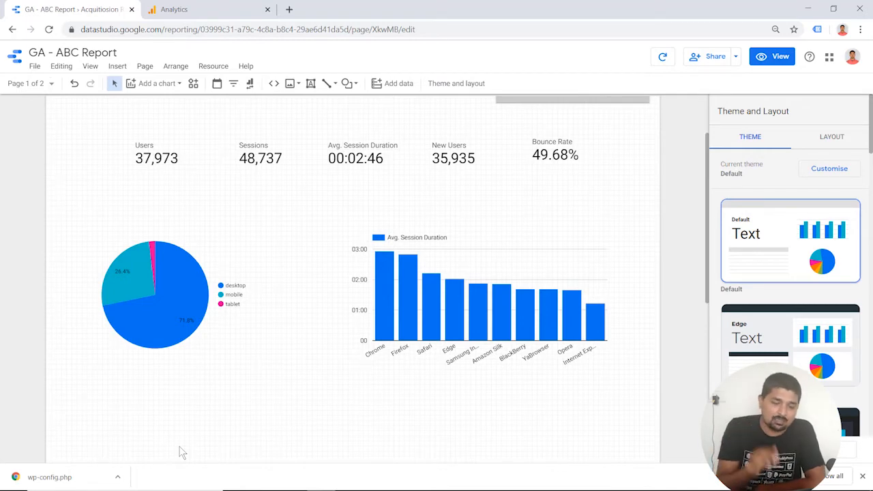
scroll(182, 451, up, 1)
scroll(182, 451, down, 2)
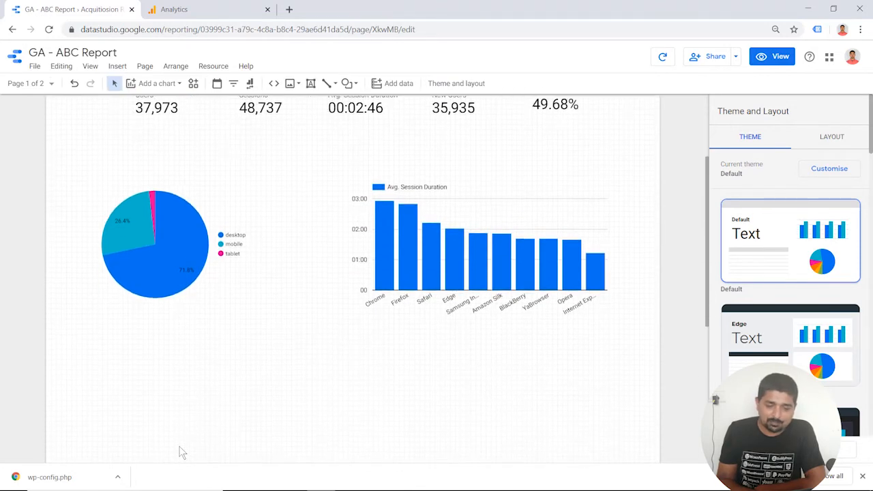
scroll(182, 452, down, 2)
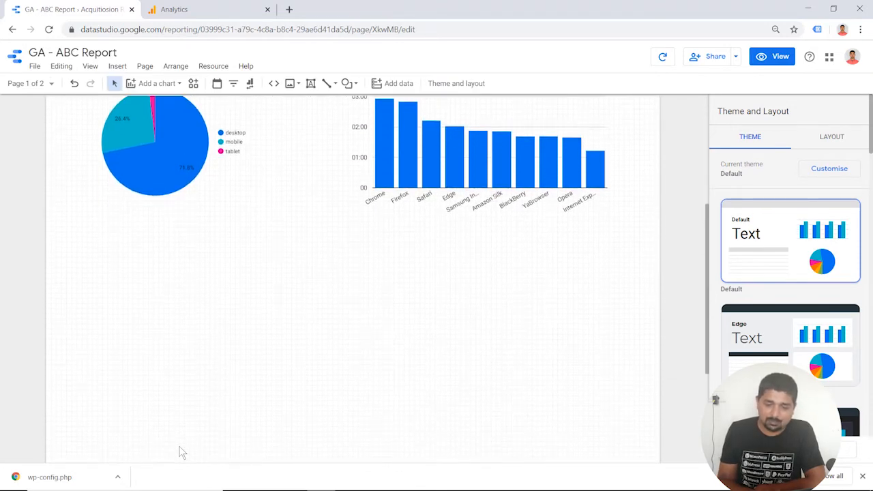
scroll(180, 451, up, 2)
Step: Switch to Google Analytics, examine the channel table in the Acquisition Overview report, and return to the Data Studio report
click(218, 7)
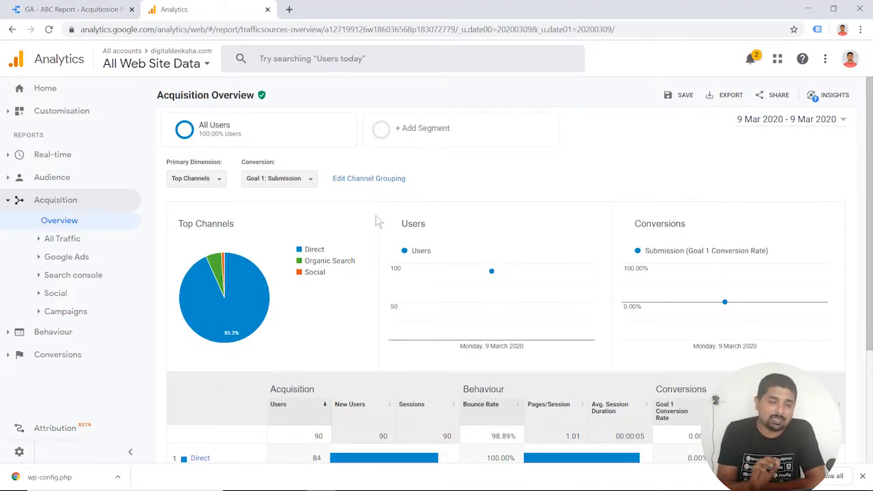
scroll(378, 222, down, 3)
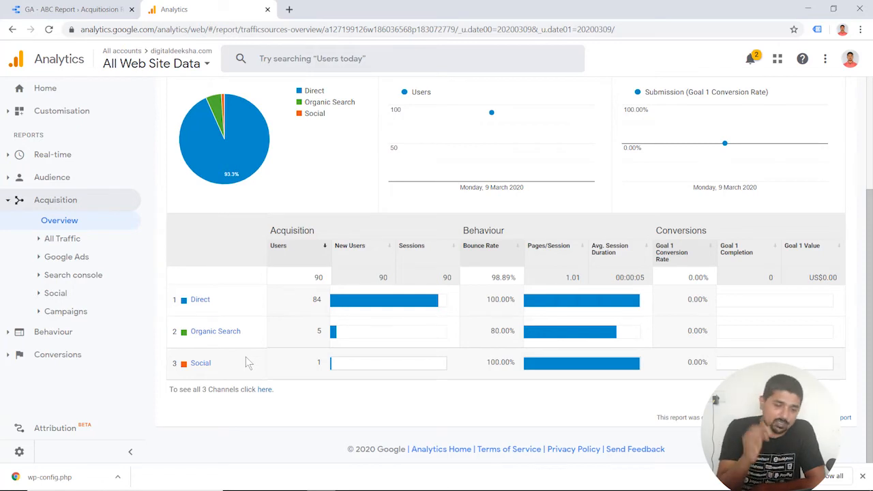
click(88, 10)
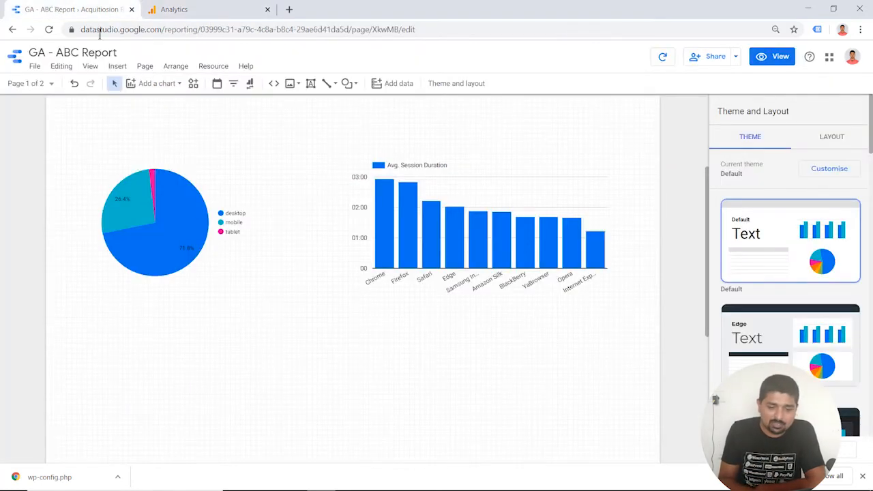
Step: Insert a table below the device pie chart, roughly in line with the pie chart's left edge
click(119, 68)
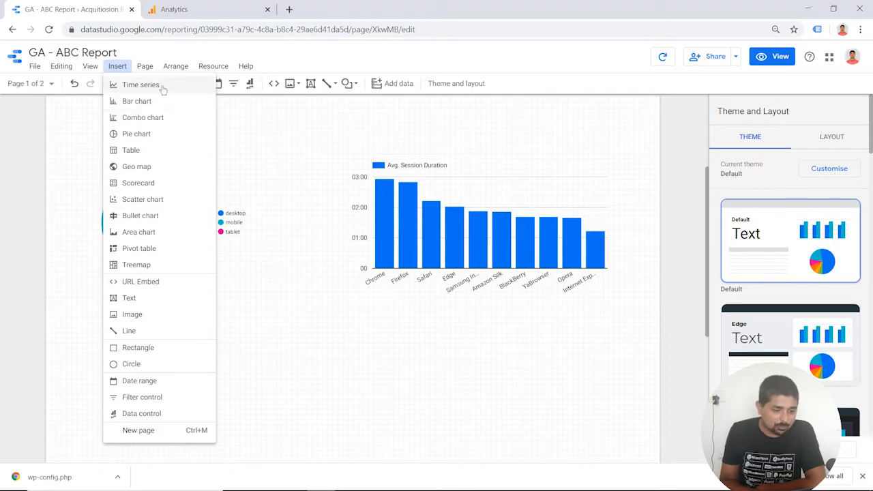
click(144, 151)
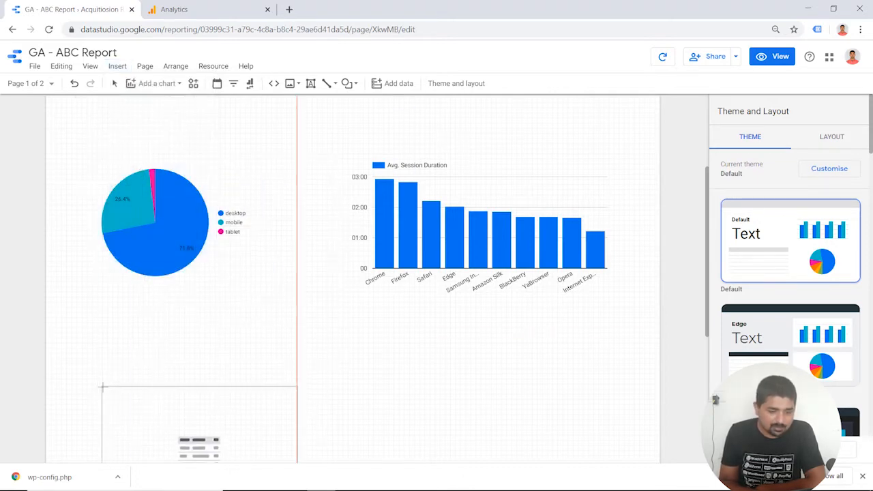
click(93, 363)
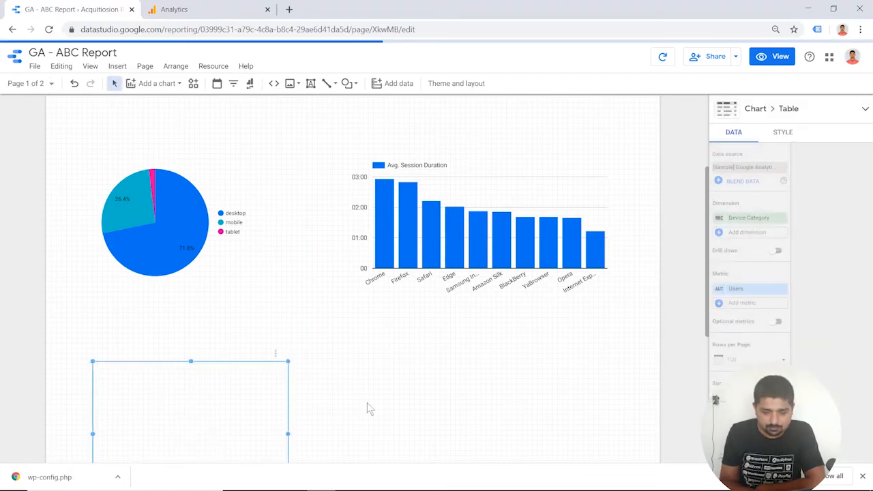
scroll(367, 402, down, 4)
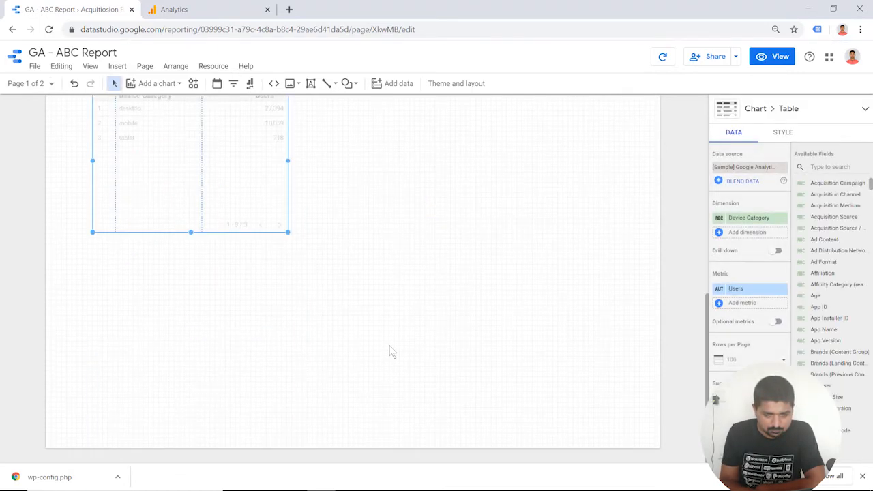
scroll(388, 348, up, 3)
scroll(390, 351, up, 1)
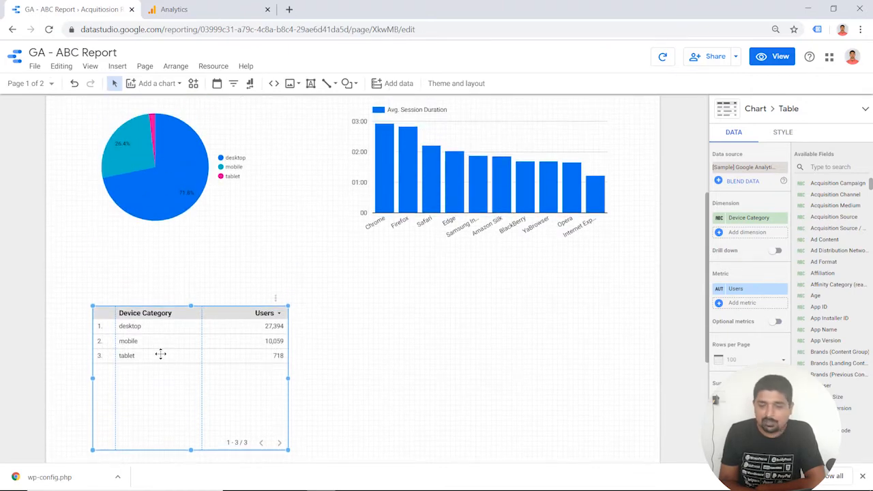
Step: Set the new table's dimension to Default Channel Grouping
click(751, 222)
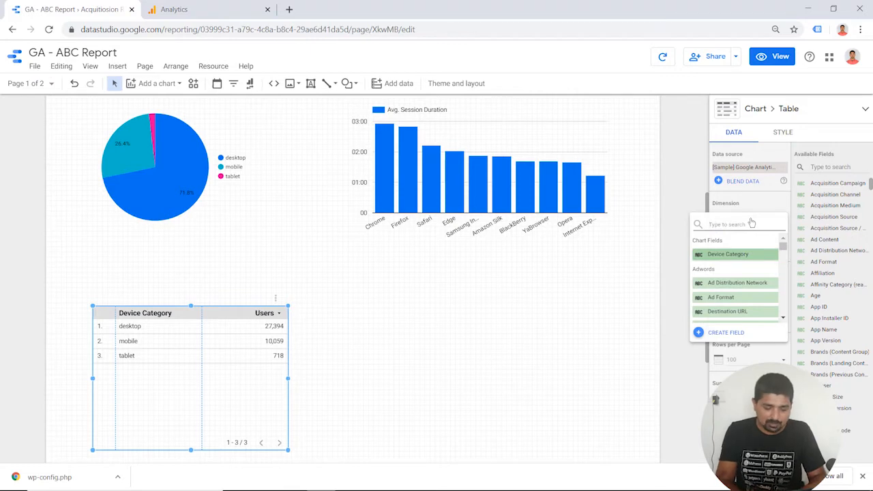
text(c)
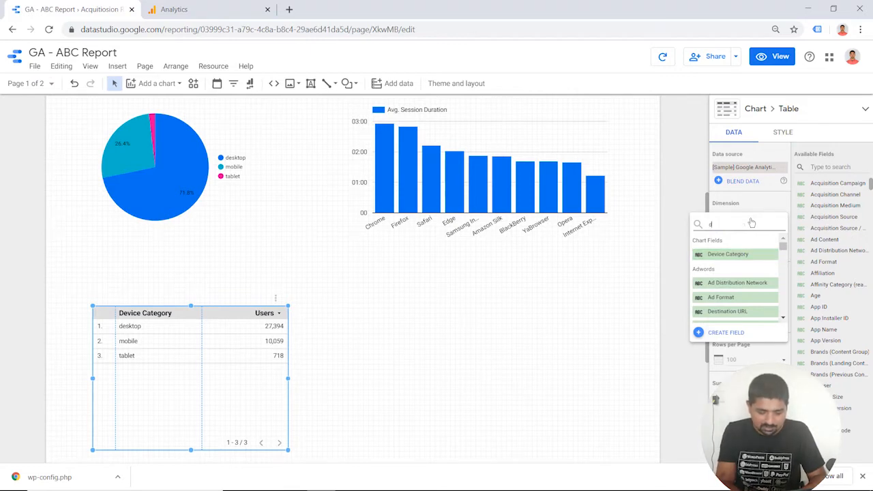
key(BackSpace)
text(chan)
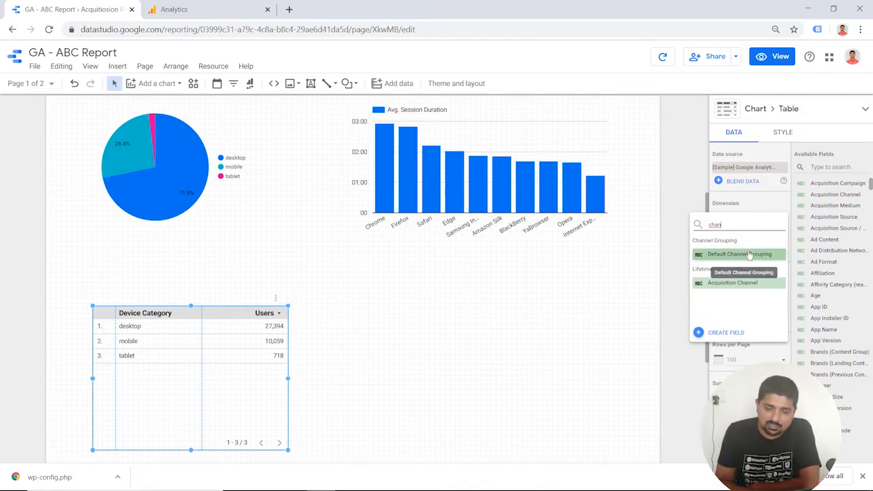
click(749, 254)
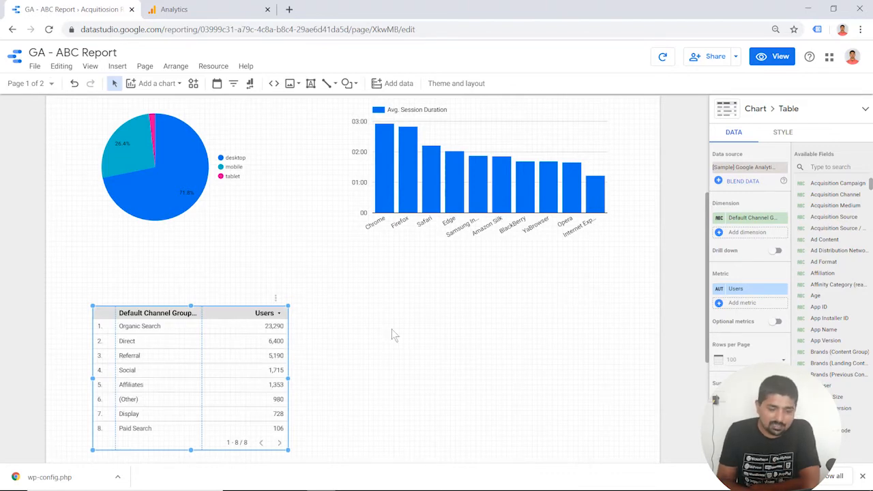
scroll(392, 332, down, 3)
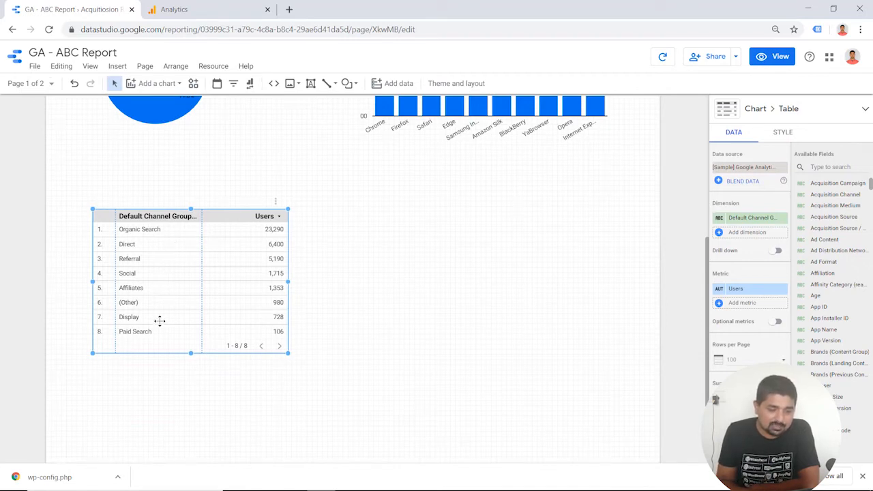
Step: Duplicate the channel table and place the copy beside it, below the browser bar chart
click(464, 288)
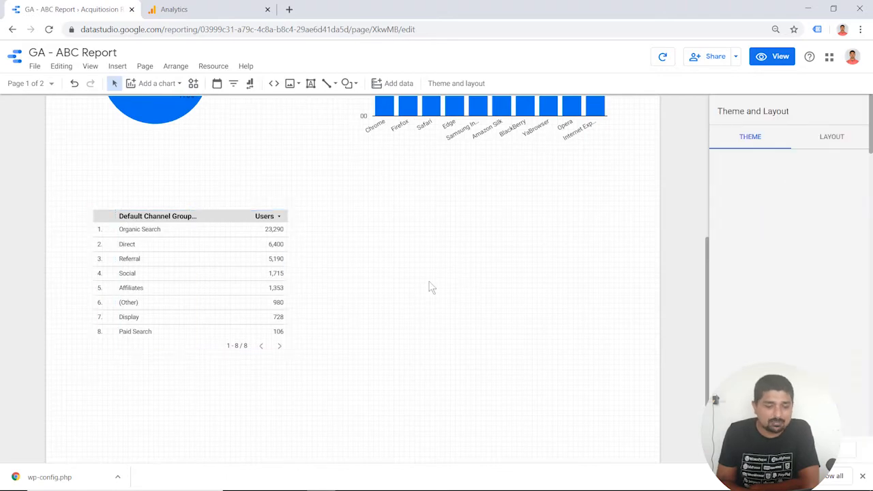
scroll(425, 283, up, 5)
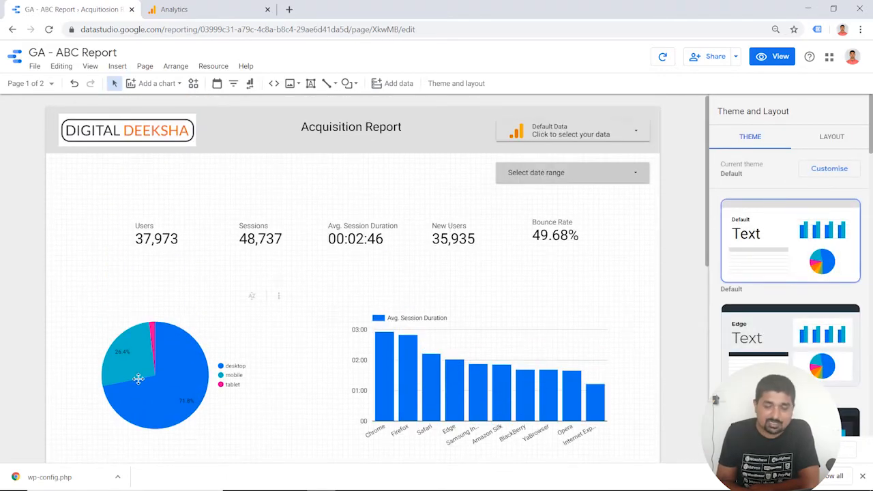
scroll(404, 371, down, 4)
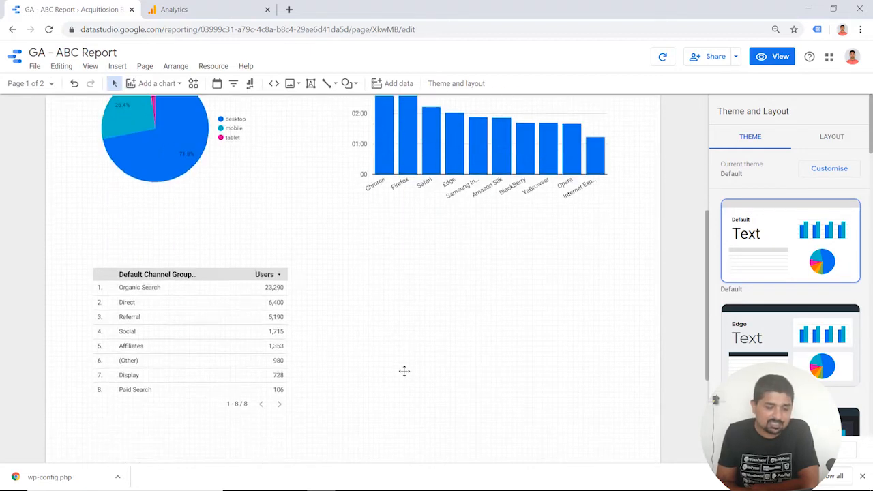
click(226, 357)
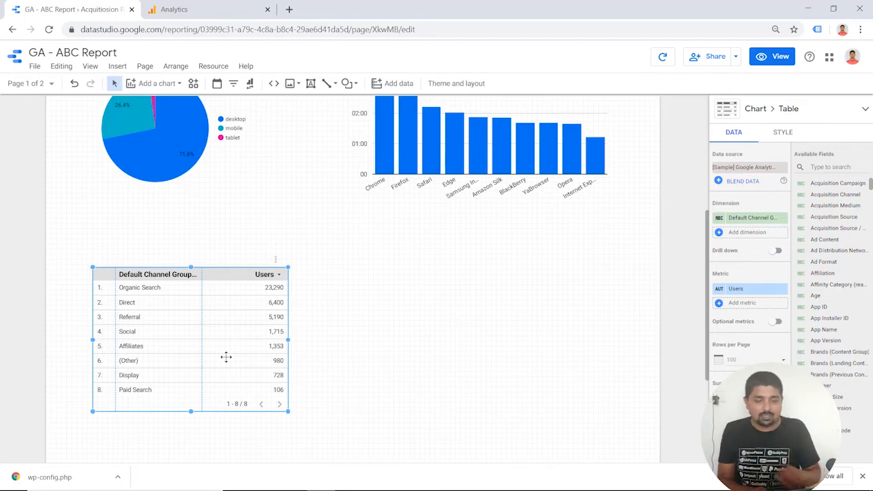
key(ctrl+d)
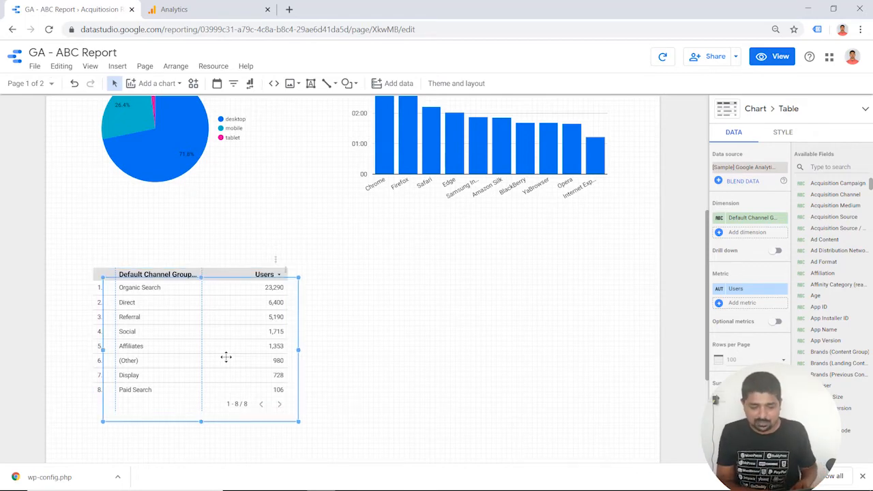
drag(223, 294, 522, 282)
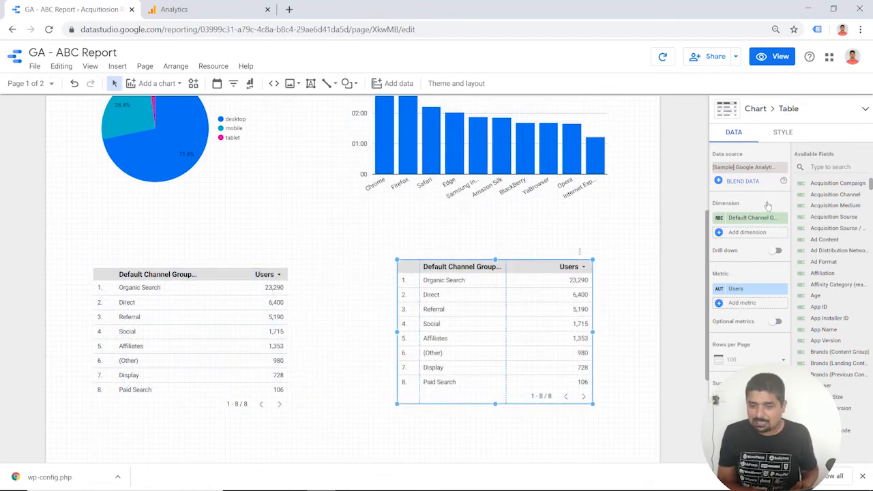
Step: Set the duplicated table's dimension to Source / Medium
click(751, 219)
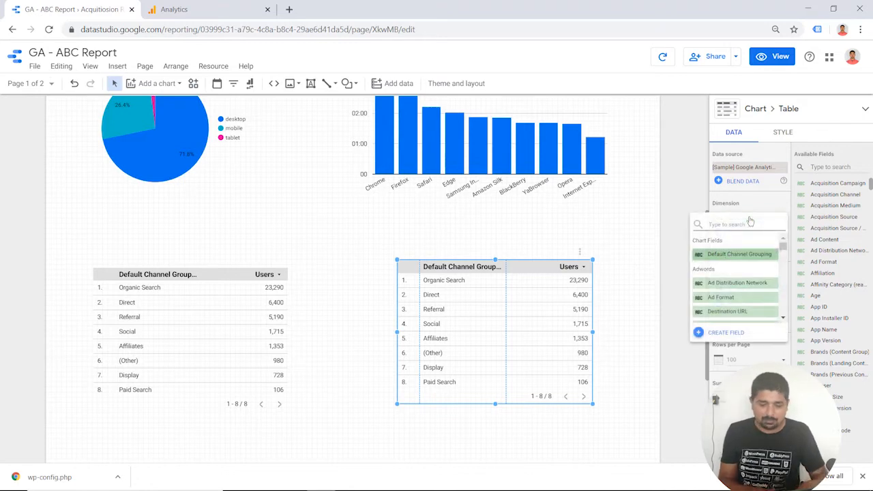
text(source)
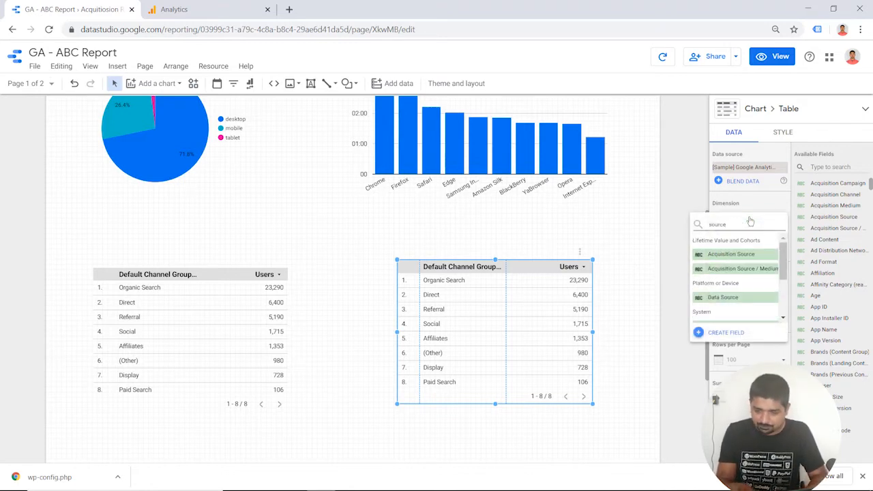
key(Down)
key(Down)
key(Down)
key(Down)
key(Down)
key(Down)
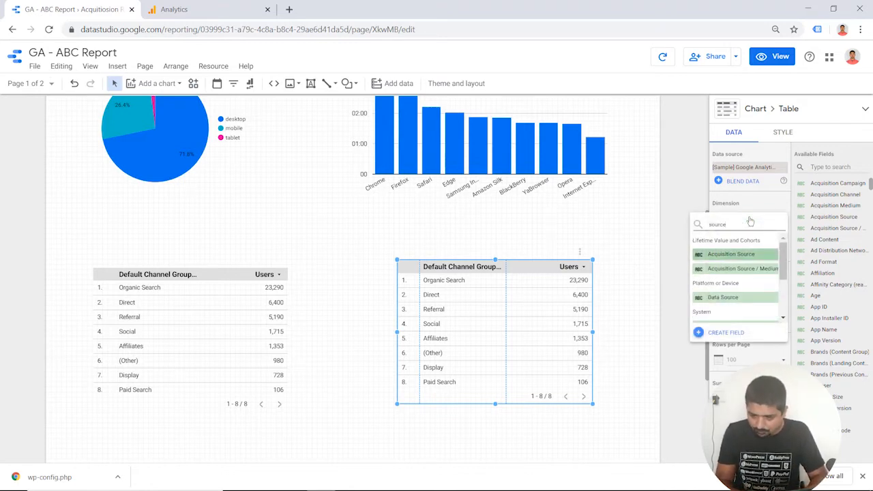
key(Up)
key(Up)
key(Up)
key(Up)
key(Up)
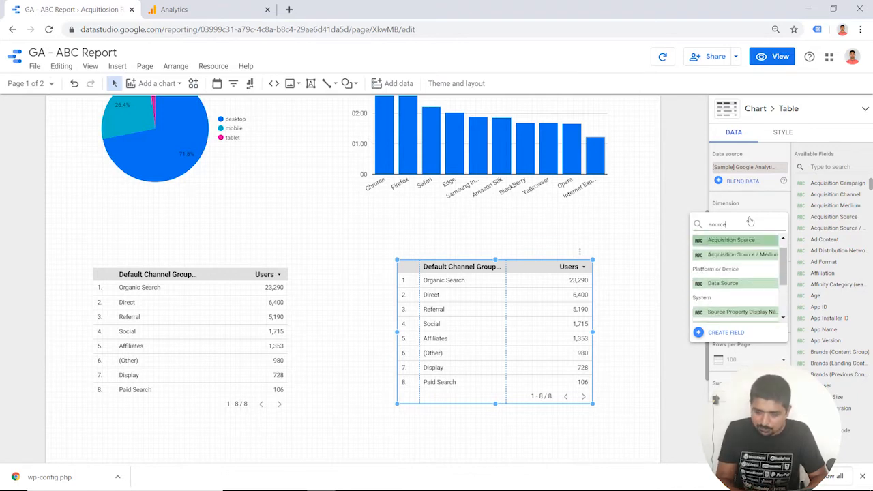
key(Down)
key(Down)
key(Down)
key(Down)
key(Down)
key(Down)
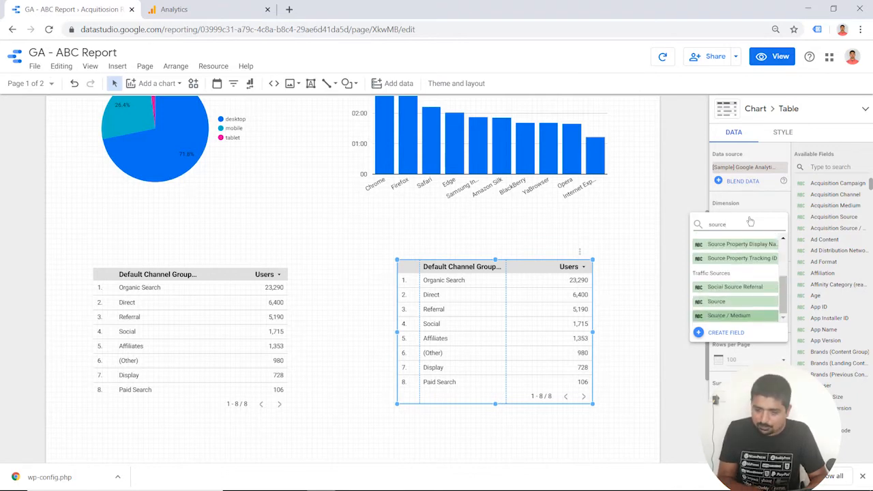
click(731, 315)
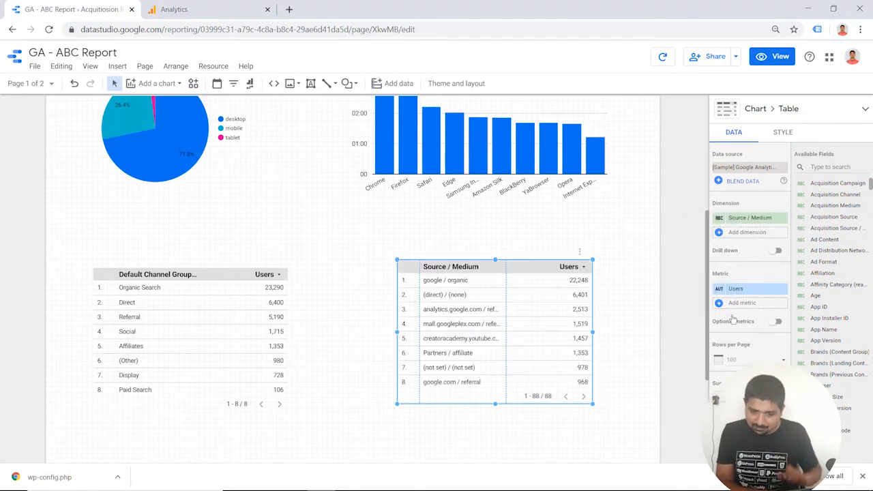
click(367, 440)
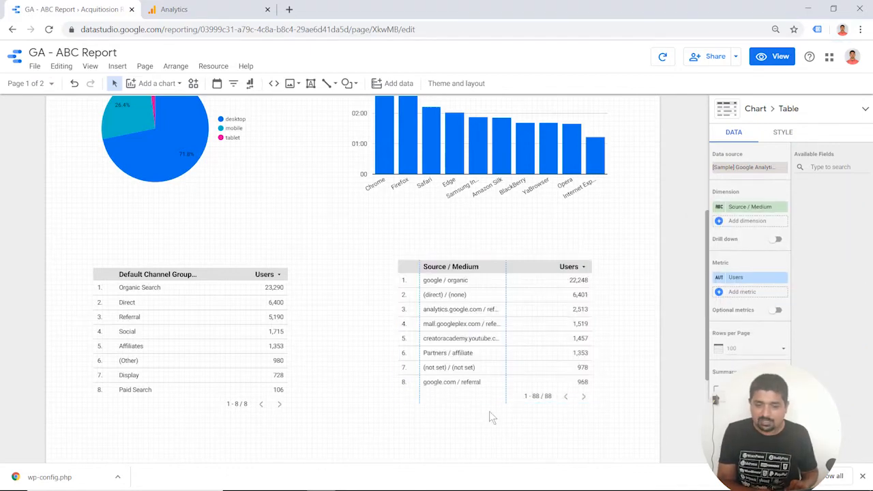
Step: Extend the Source / Medium table downward until it shows 17 rows
click(543, 400)
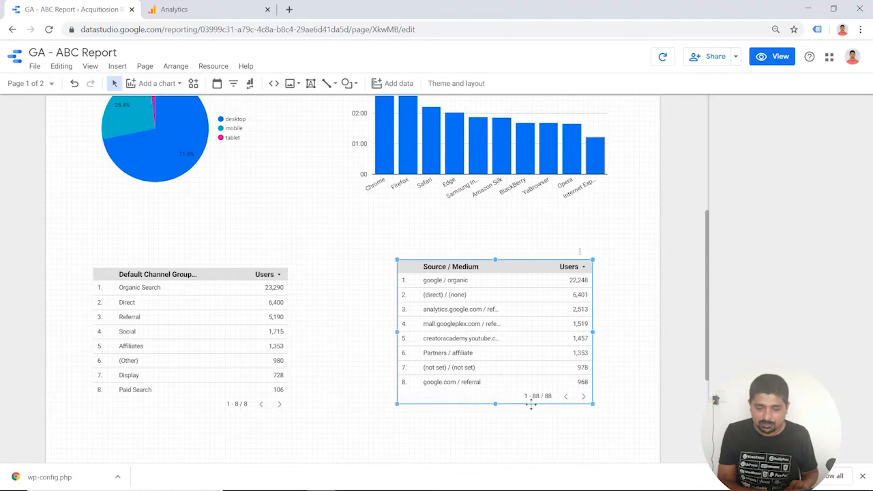
scroll(506, 414, down, 1)
scroll(506, 414, down, 3)
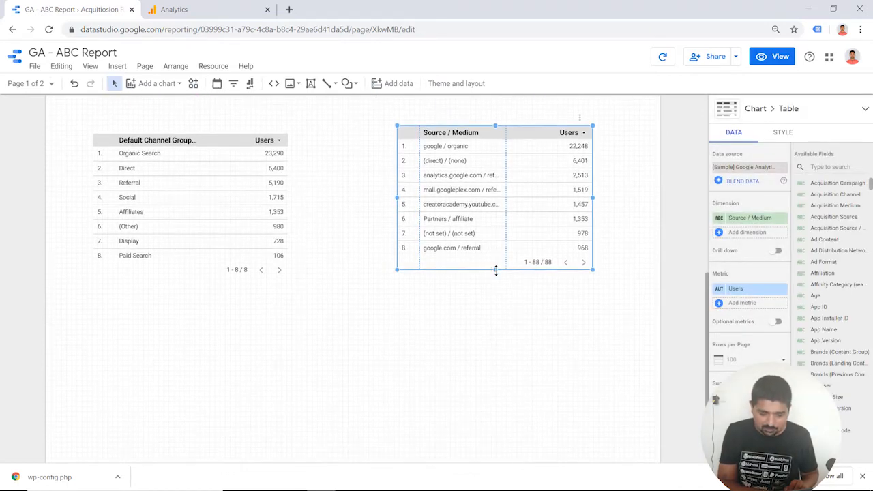
drag(496, 270, 496, 405)
click(326, 424)
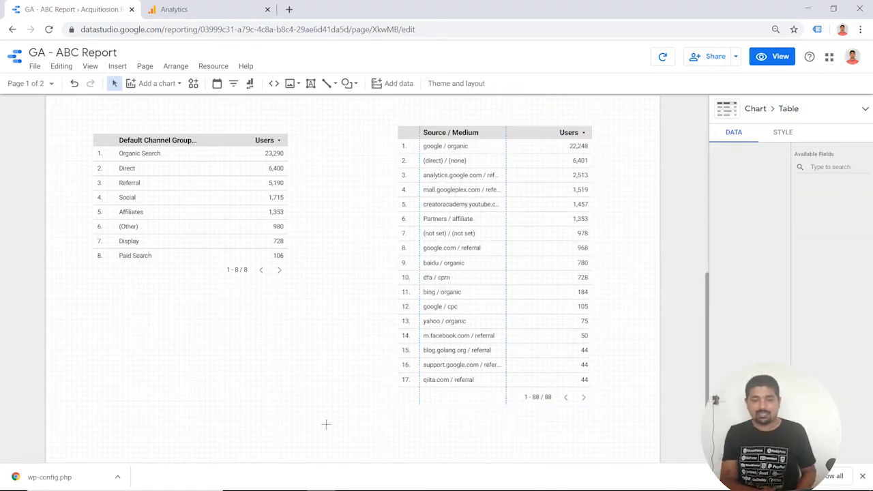
Step: Shorten the Source / Medium table to eight rows so it roughly matches the channel table's height
scroll(326, 424, up, 3)
scroll(325, 424, up, 3)
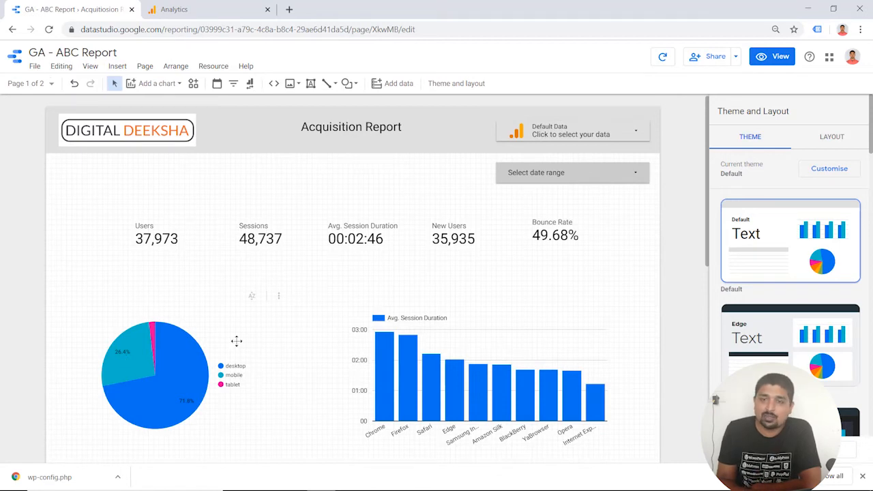
scroll(325, 320, down, 2)
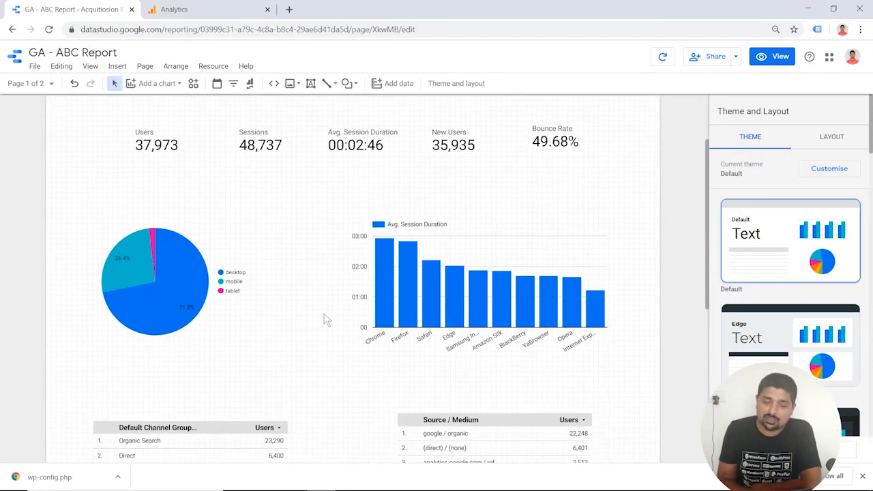
scroll(324, 319, down, 2)
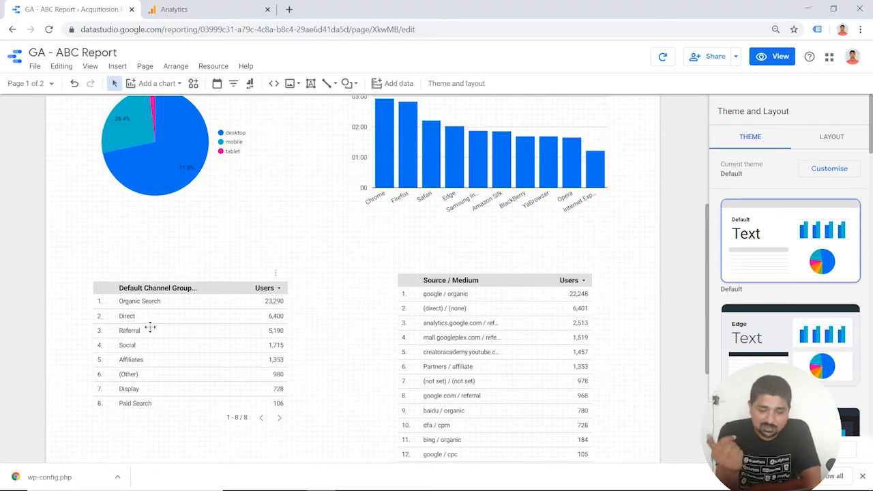
scroll(150, 327, down, 3)
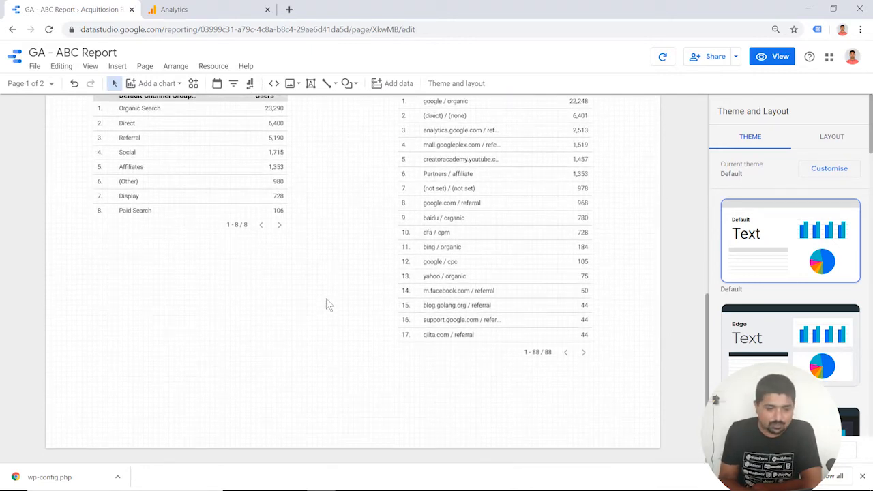
scroll(154, 326, up, 3)
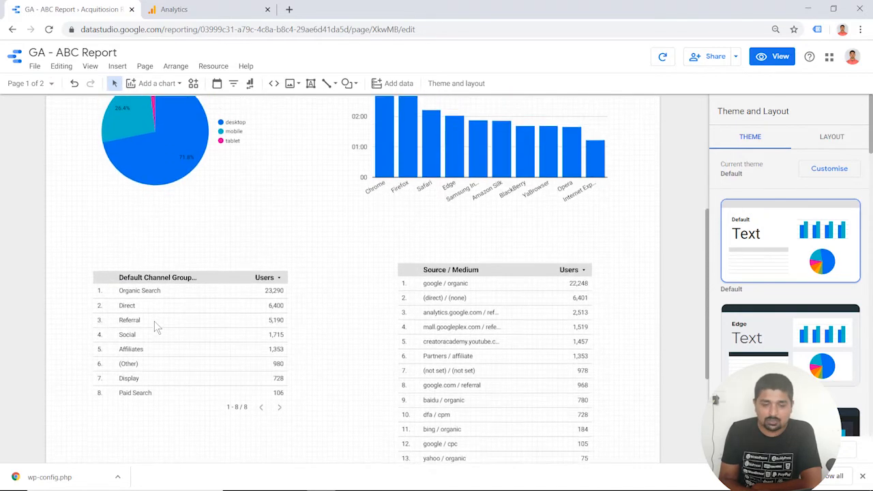
click(154, 326)
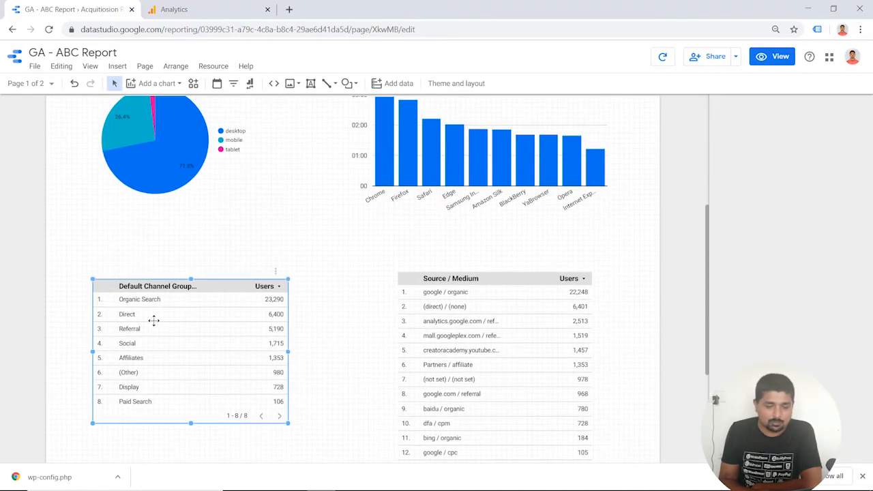
click(508, 311)
scroll(508, 312, down, 3)
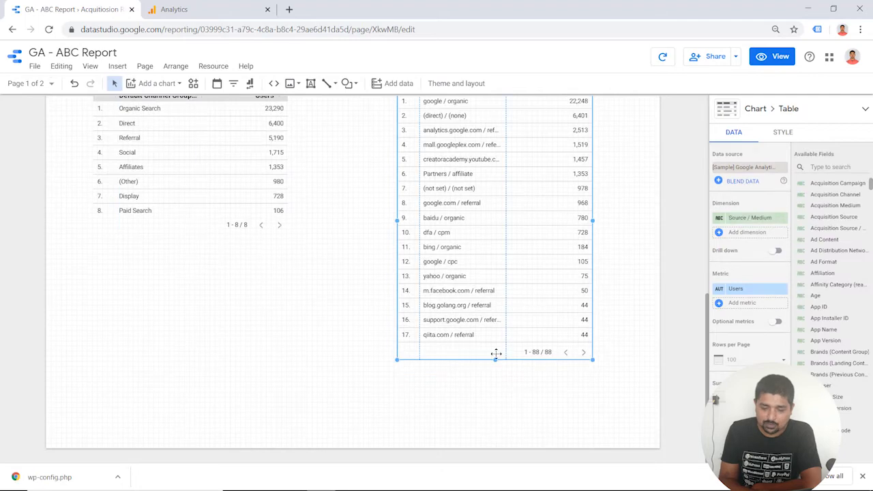
drag(495, 359, 491, 226)
click(298, 296)
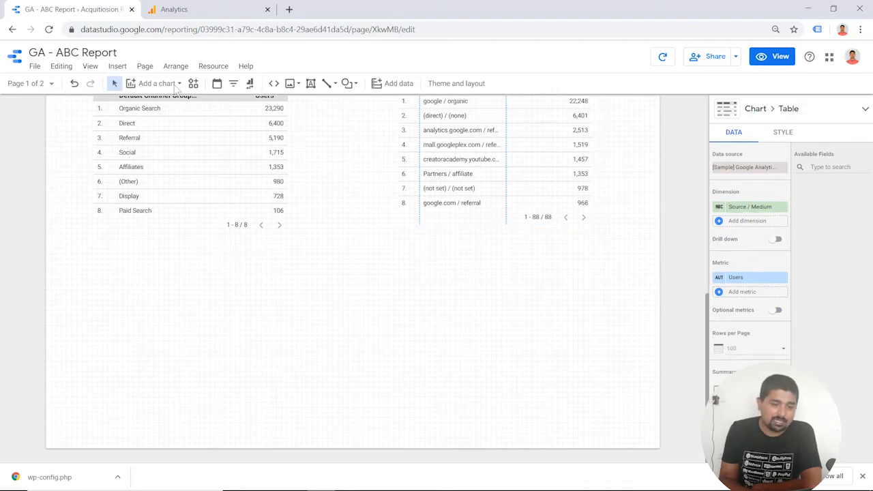
Step: Insert a geo map below the two tables, spanning both of them, and move it slightly down
click(117, 66)
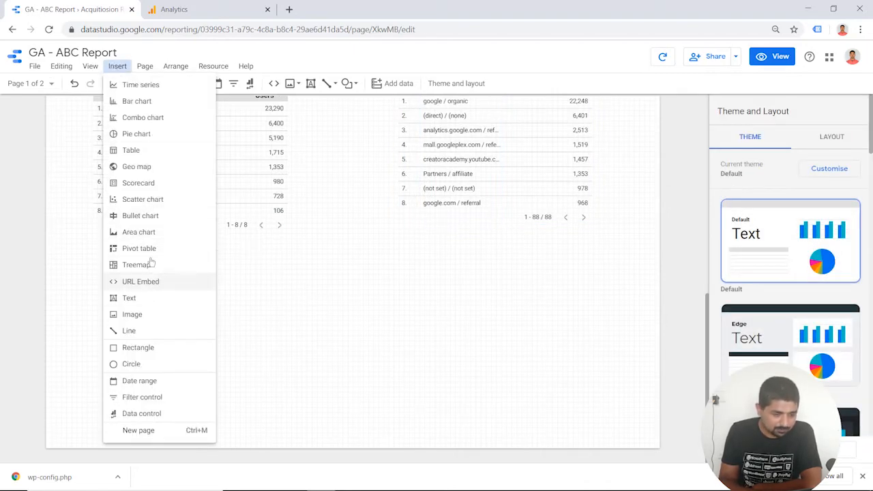
click(157, 167)
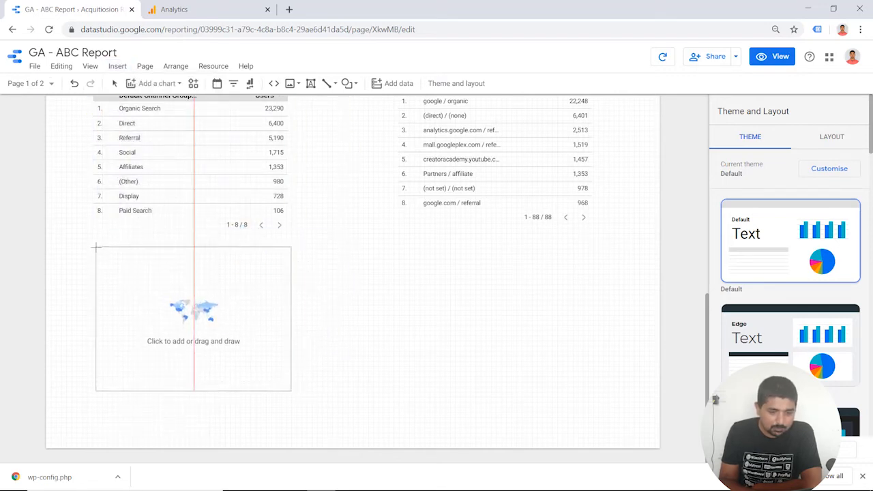
drag(95, 248, 607, 386)
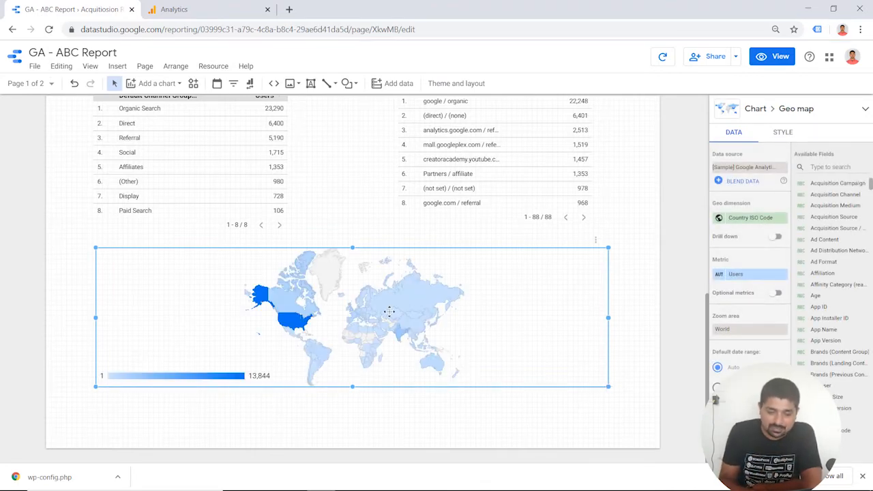
drag(390, 317, 391, 327)
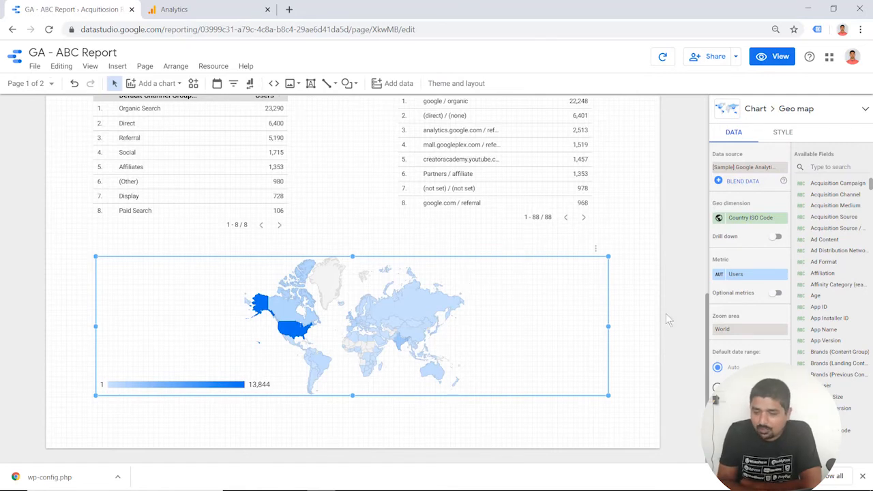
click(736, 330)
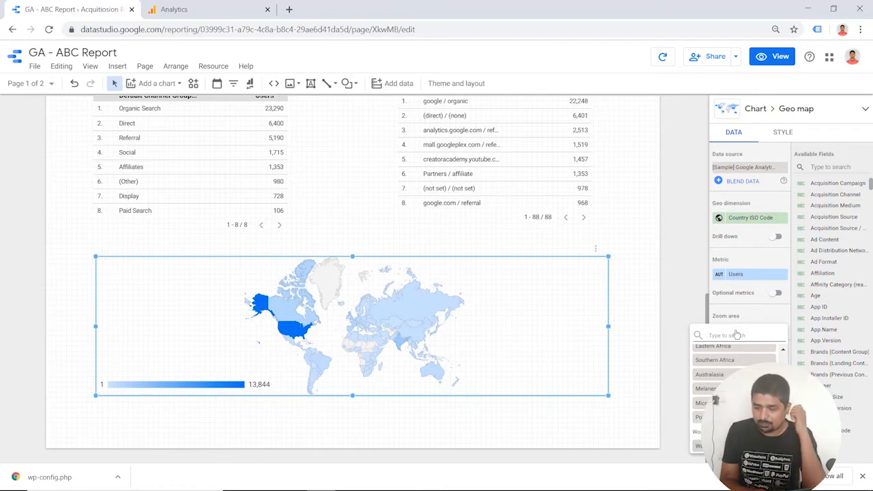
click(643, 323)
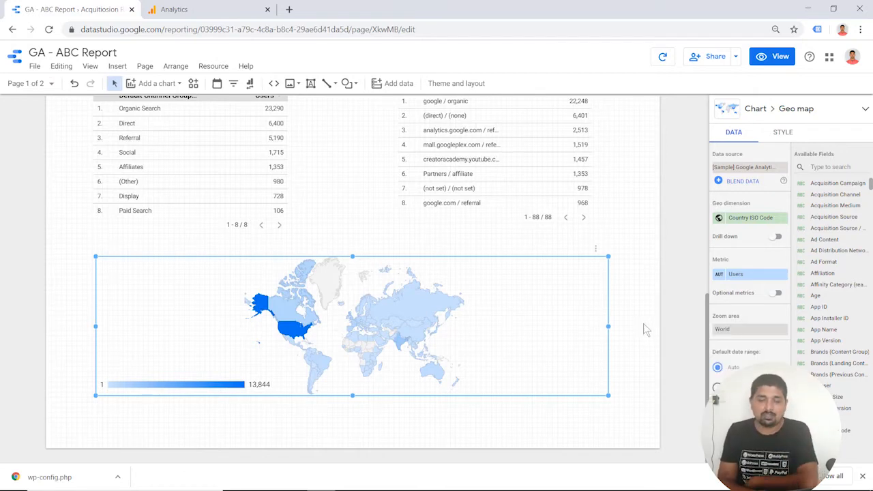
Step: Add a text box reading "Traffic by Device Category" above the device pie chart
scroll(643, 324, up, 8)
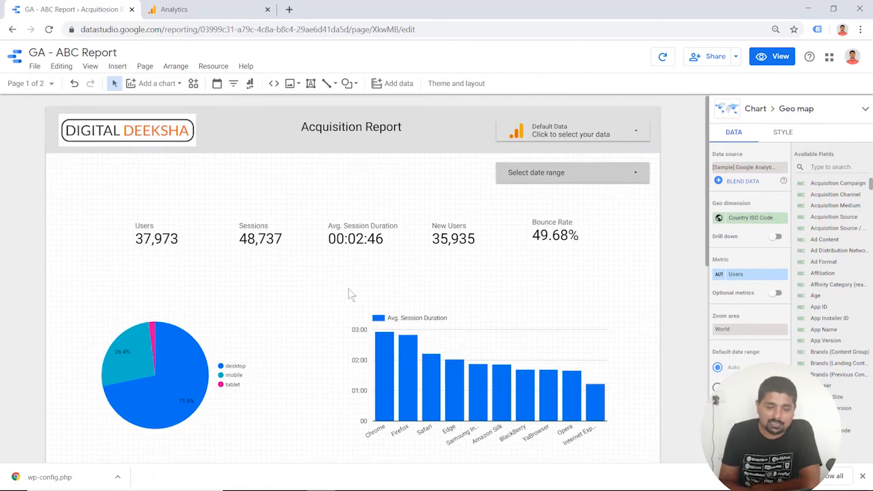
click(164, 342)
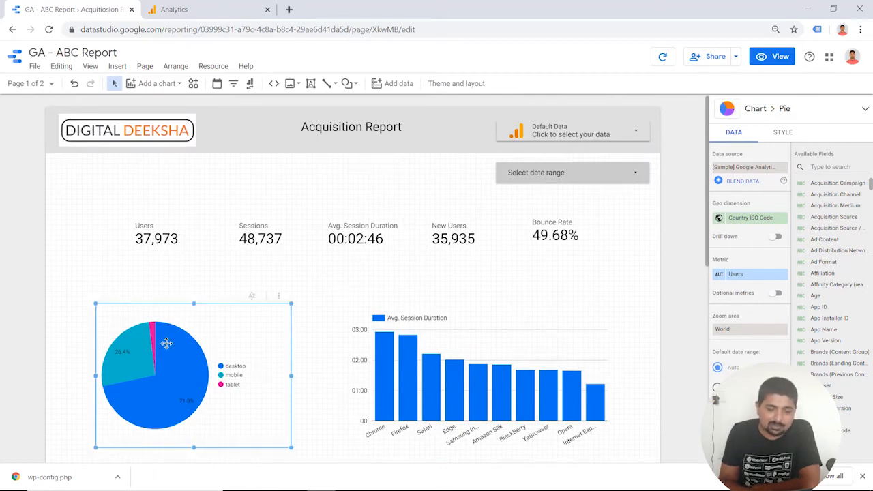
click(457, 348)
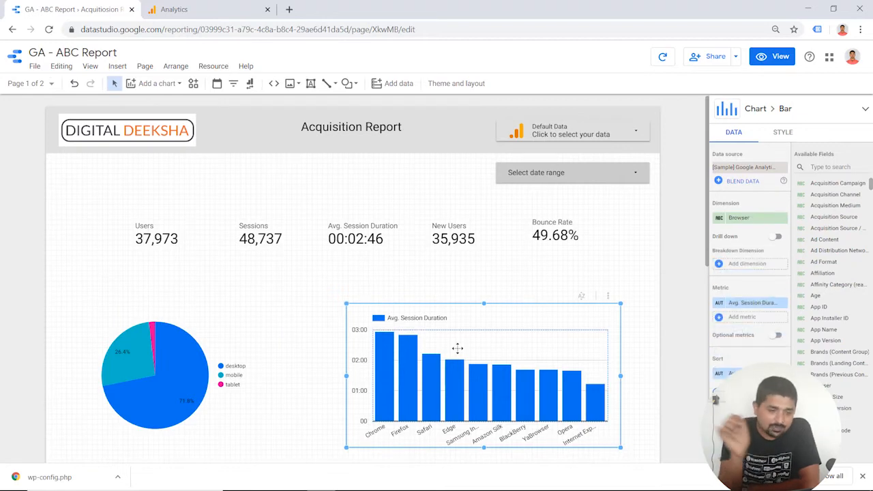
click(310, 83)
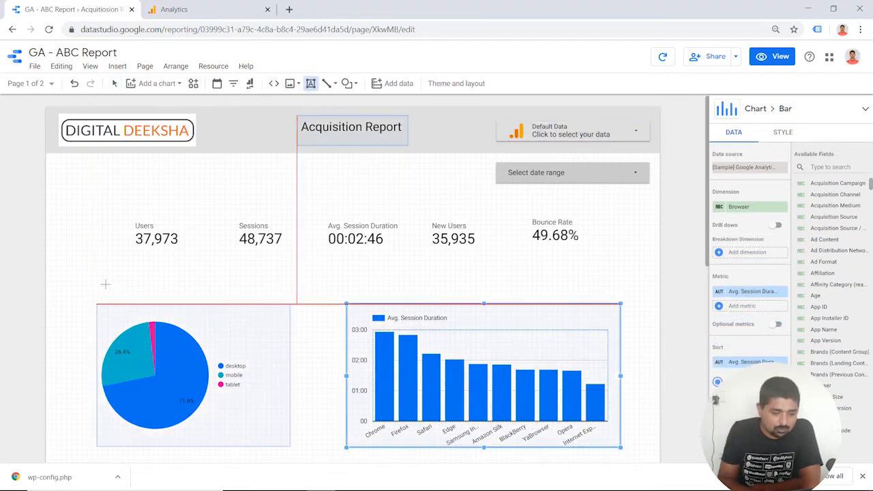
drag(111, 280, 299, 301)
double_click(201, 290)
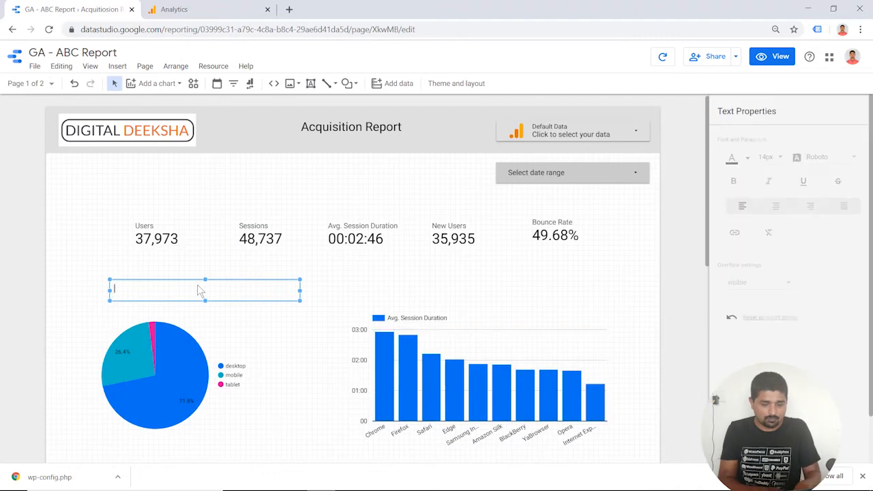
text(Traffic)
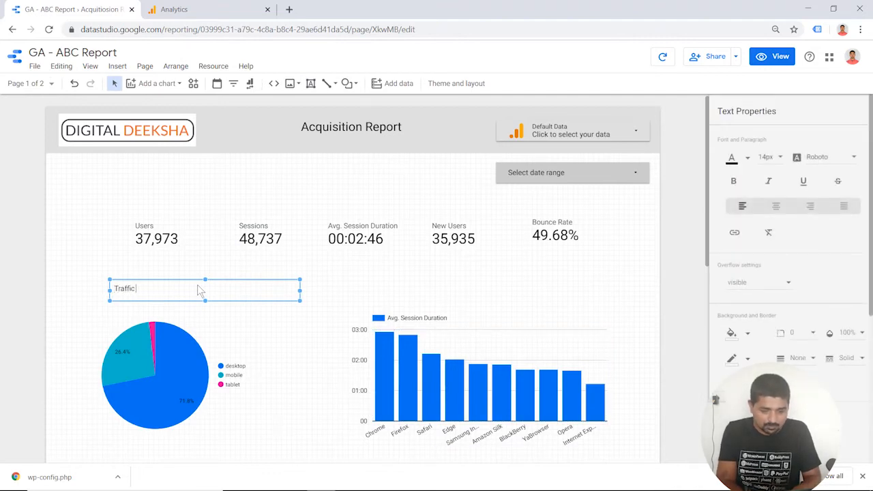
text( by Devic)
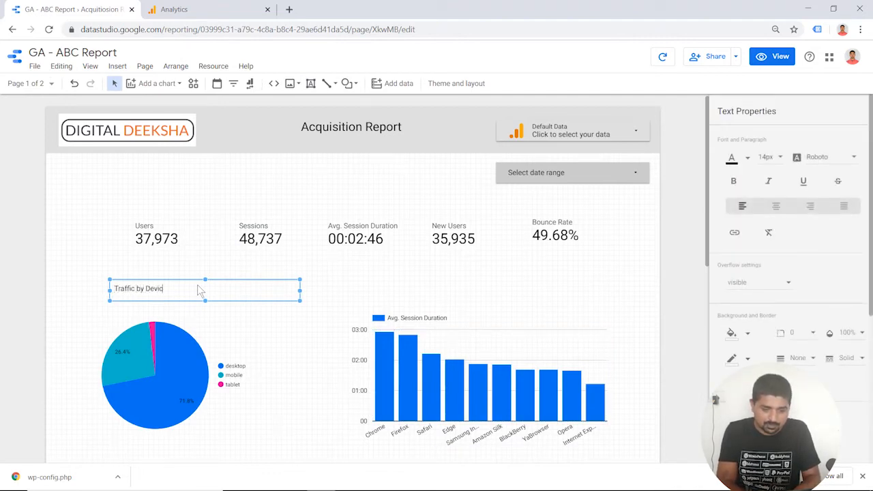
text(e Category)
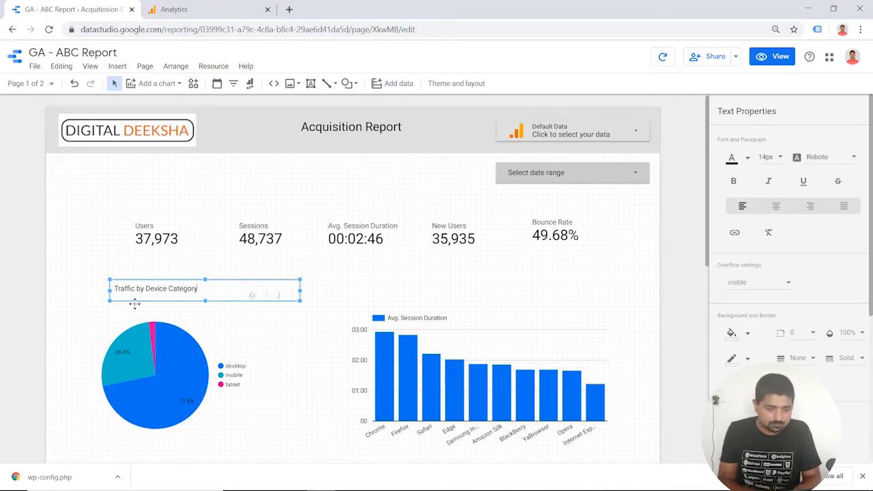
Step: Narrow the pie chart's title box, centre its text and give it a light grey background
drag(301, 290, 238, 289)
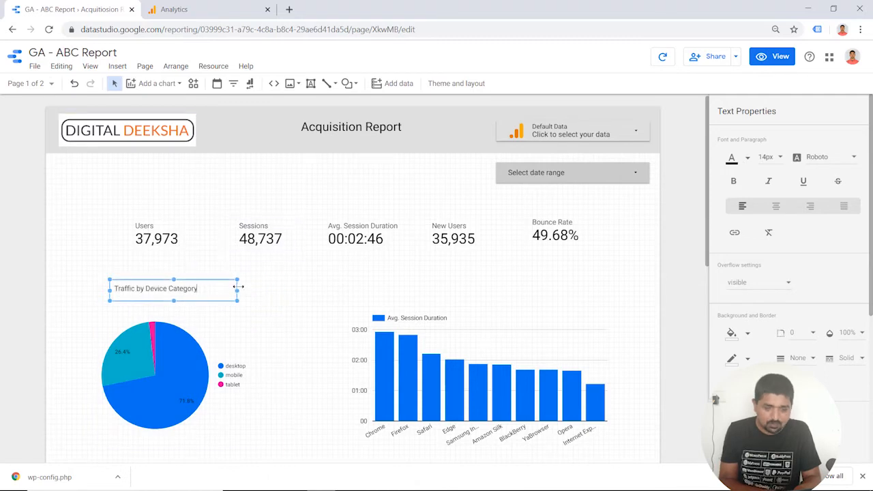
click(781, 208)
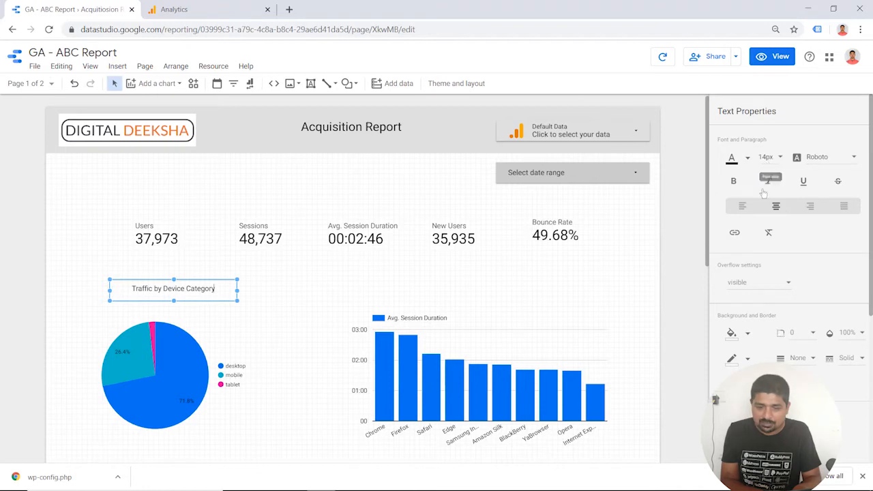
click(730, 335)
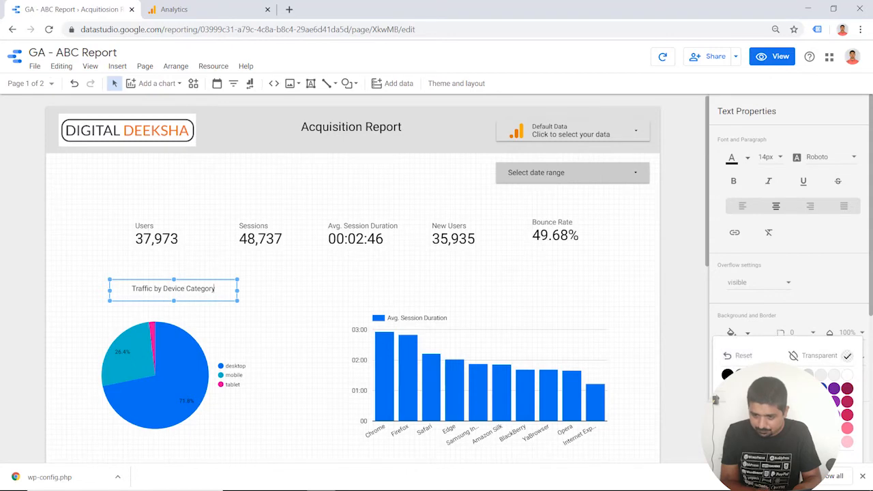
click(794, 375)
click(337, 293)
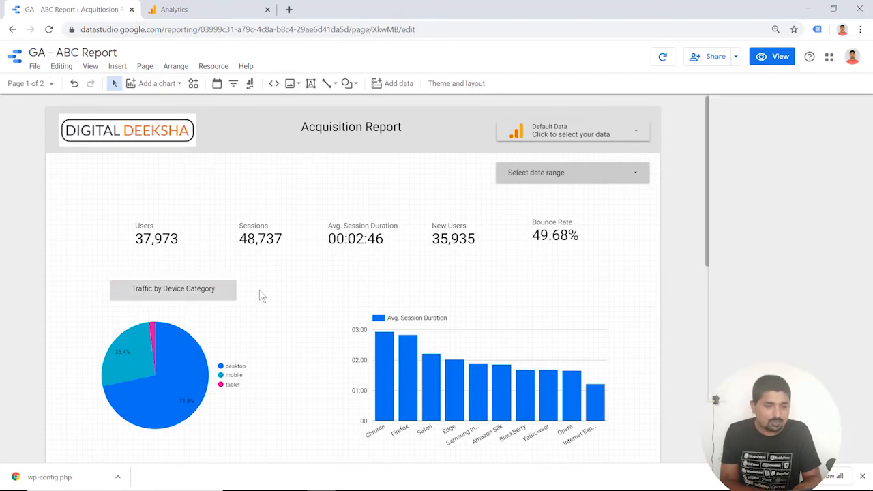
click(192, 292)
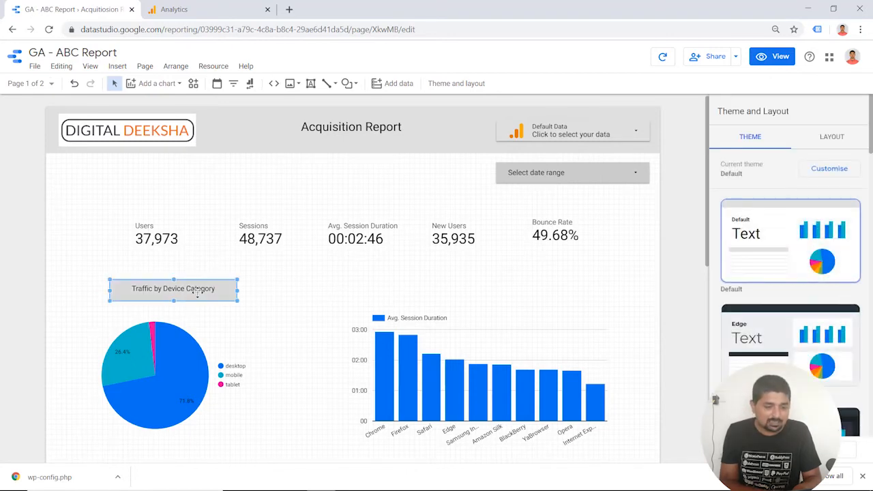
click(260, 294)
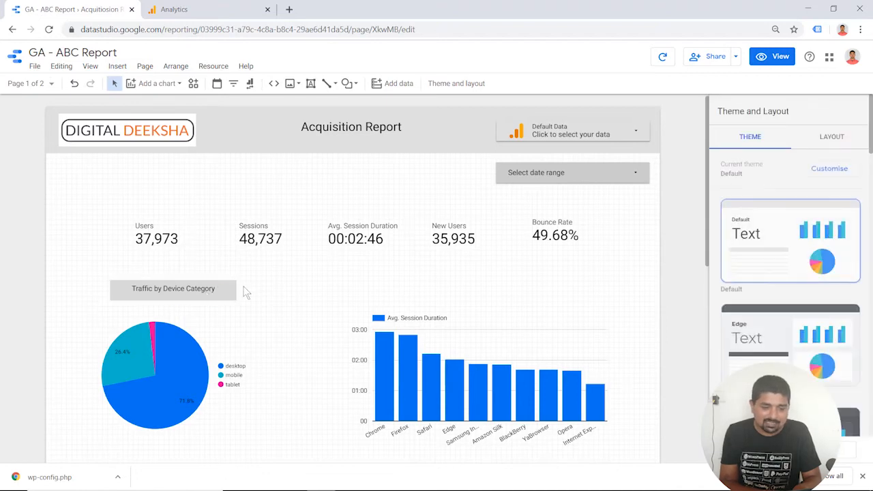
scroll(316, 313, down, 1)
scroll(316, 314, down, 5)
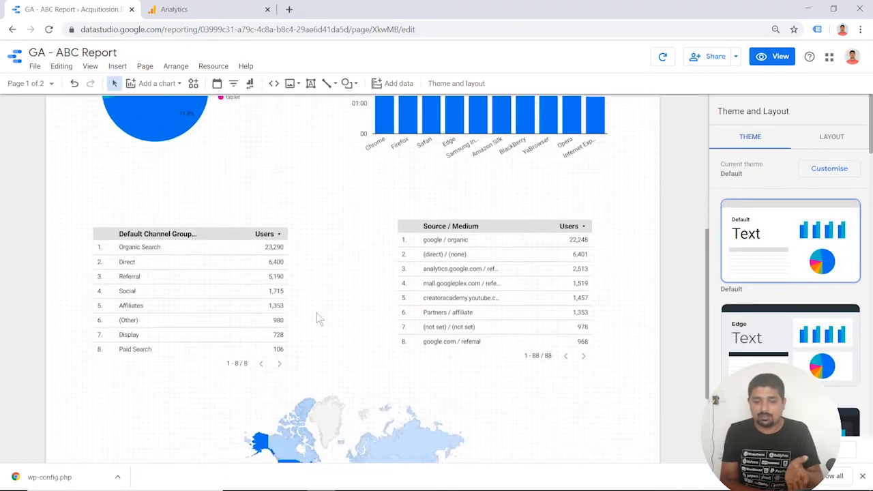
click(199, 275)
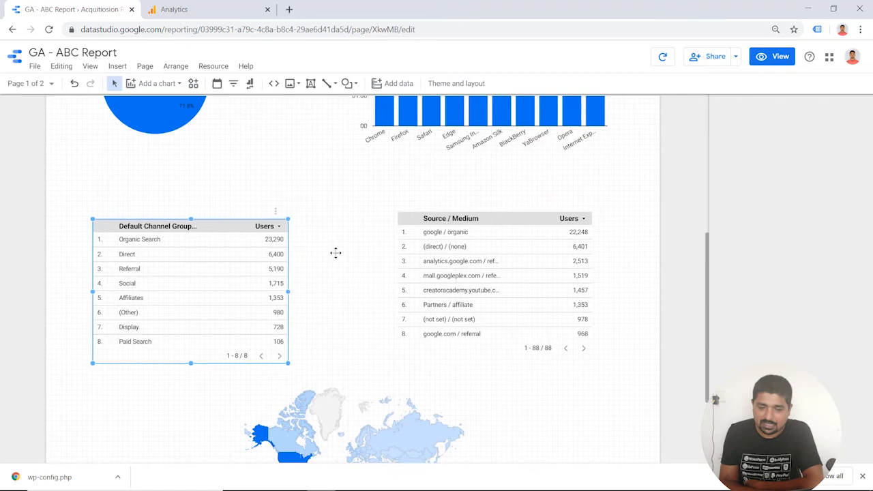
click(414, 245)
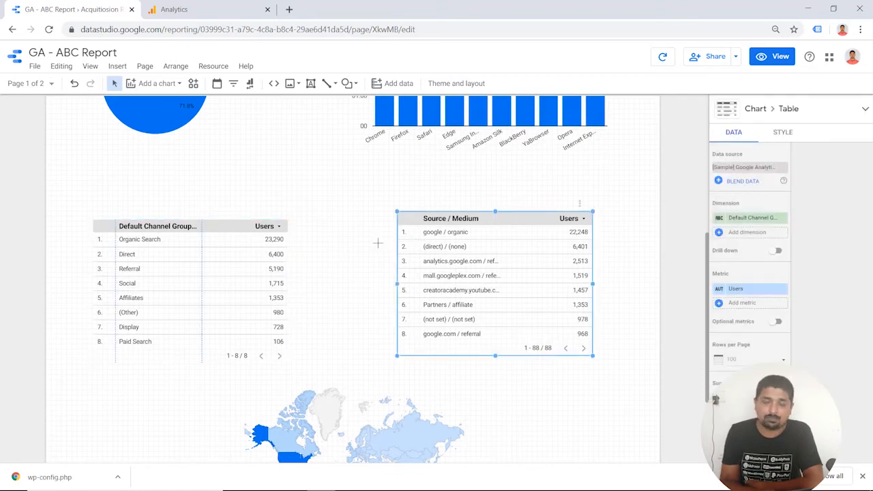
Step: Delete the "Traffic by Device Category" title box above the pie chart
scroll(377, 243, up, 10)
click(198, 297)
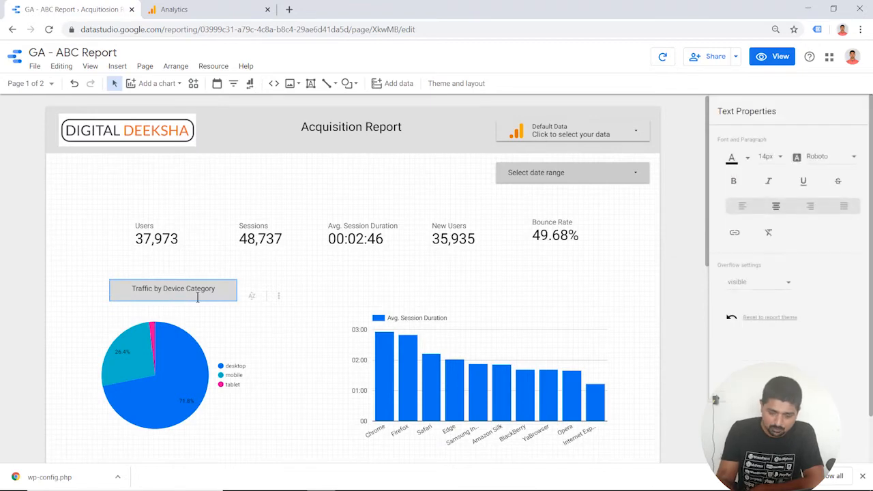
key(Delete)
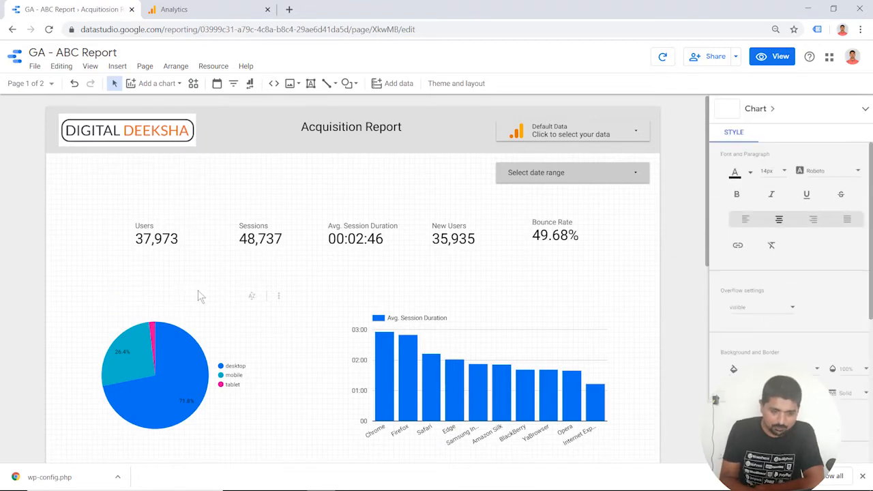
right_click(198, 291)
click(86, 299)
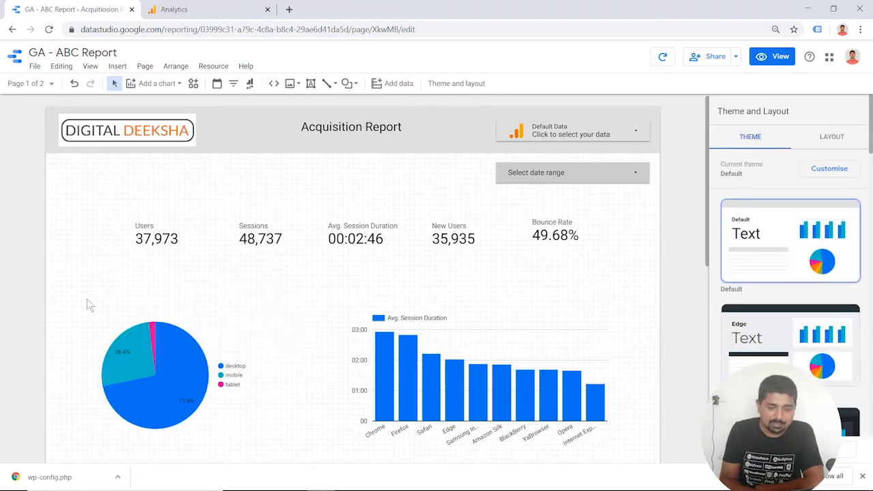
scroll(87, 299, down, 1)
scroll(87, 298, up, 1)
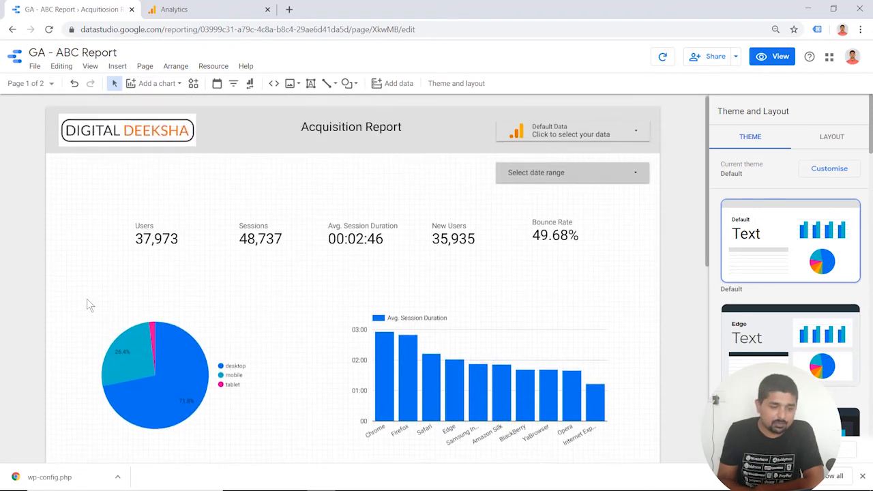
Step: Switch to the report's second page and rename it "Behaviour Report"
click(39, 85)
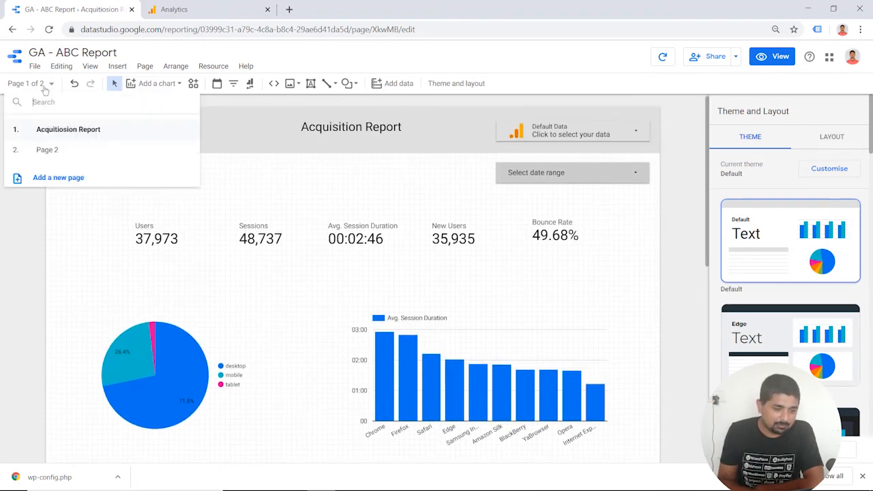
click(75, 150)
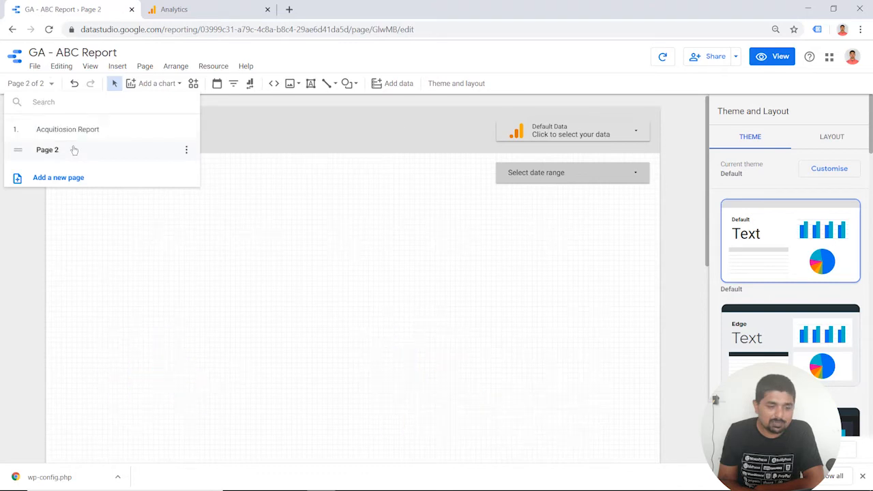
click(184, 149)
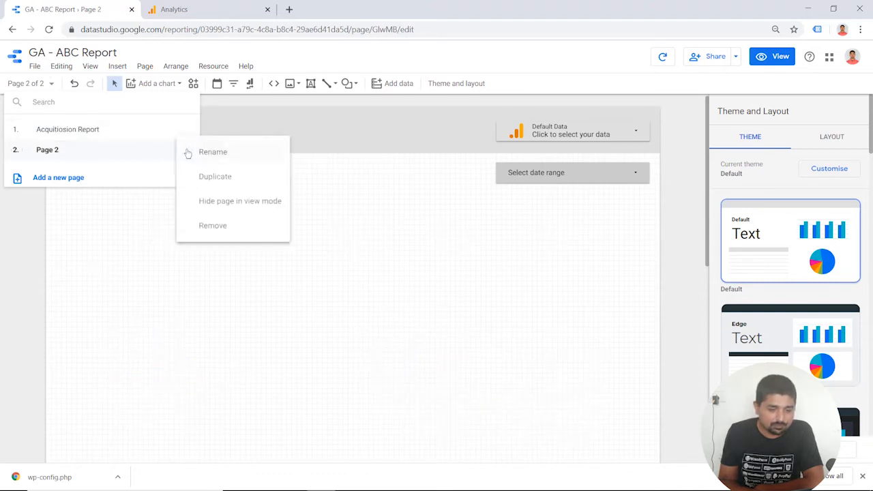
click(223, 157)
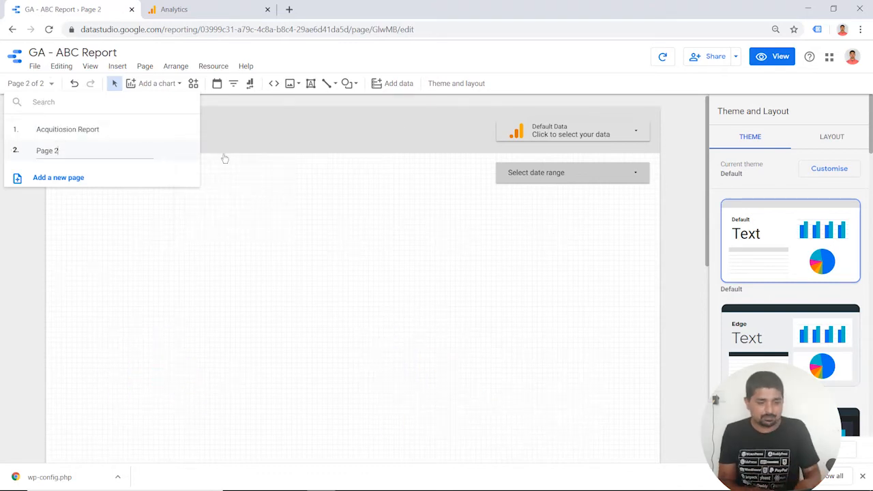
key(ctrl+a)
text(Ba)
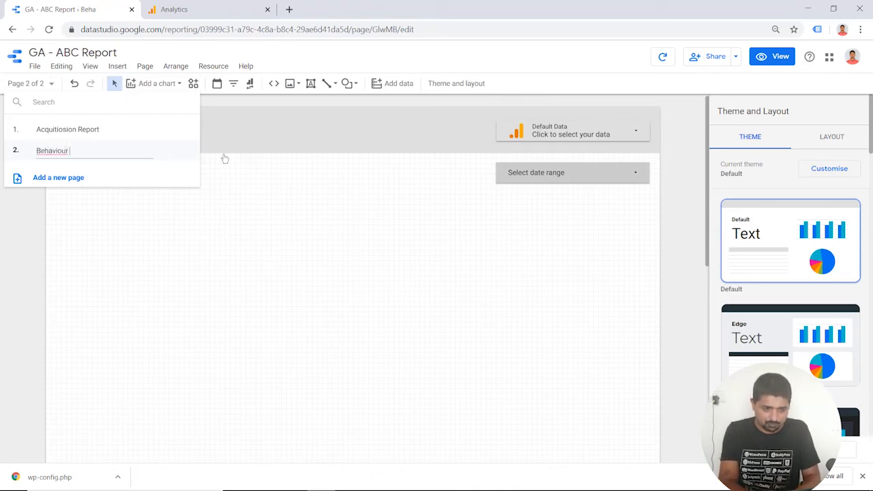
text(haviour Report)
key(Return)
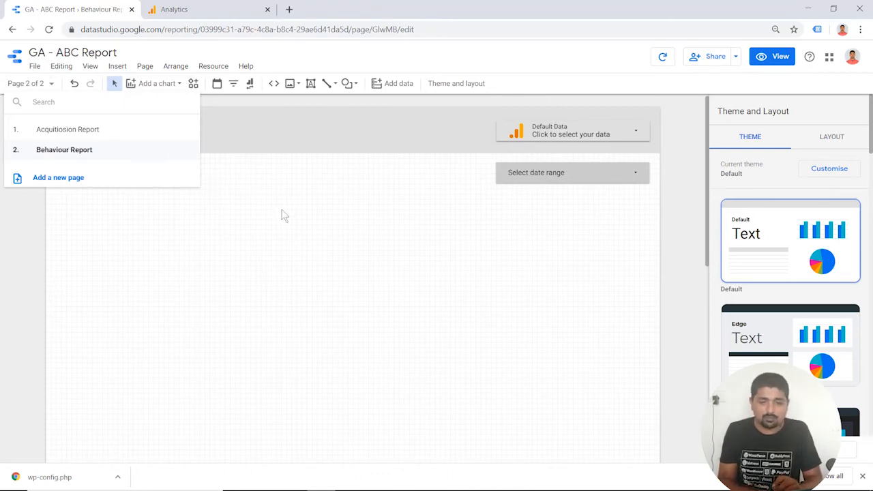
click(281, 209)
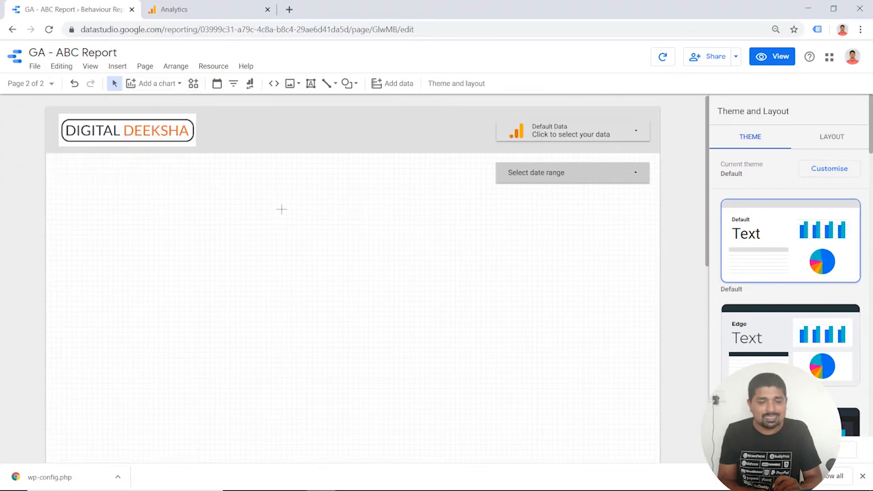
Step: Add a text box reading "Behavior Report" just below the header band, between the logo and the date range control
click(310, 86)
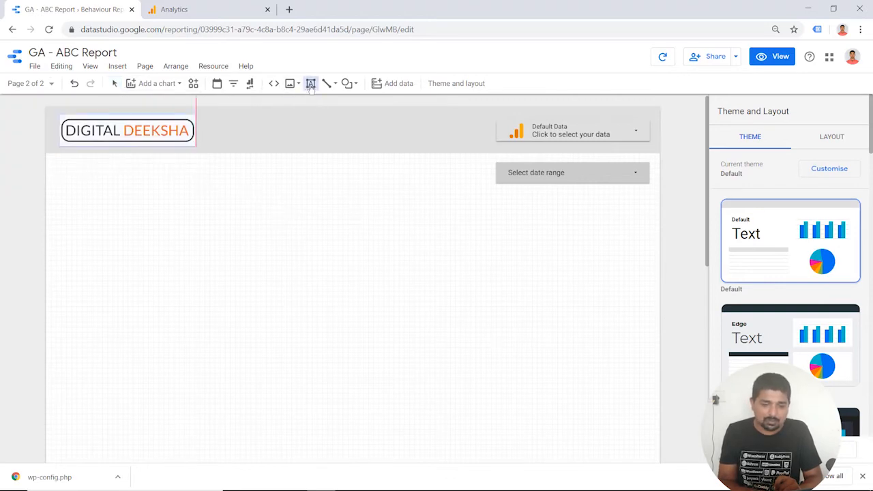
click(263, 172)
drag(356, 194, 422, 198)
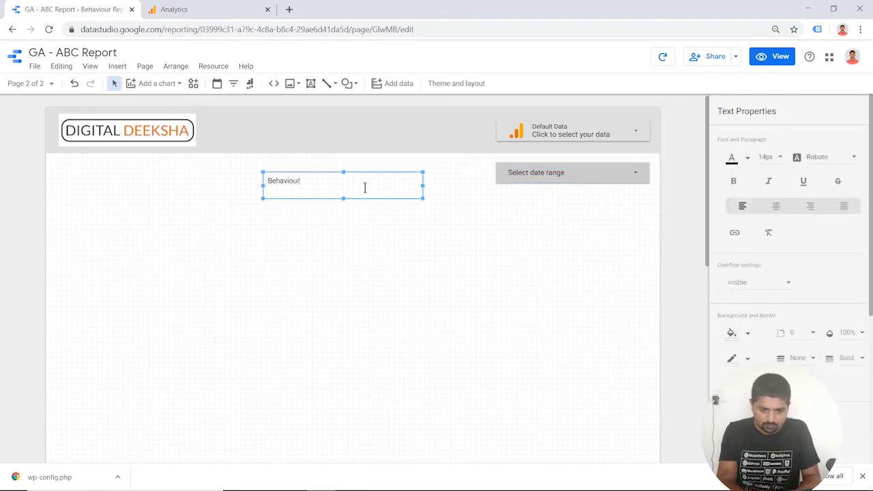
right_click(292, 181)
click(324, 188)
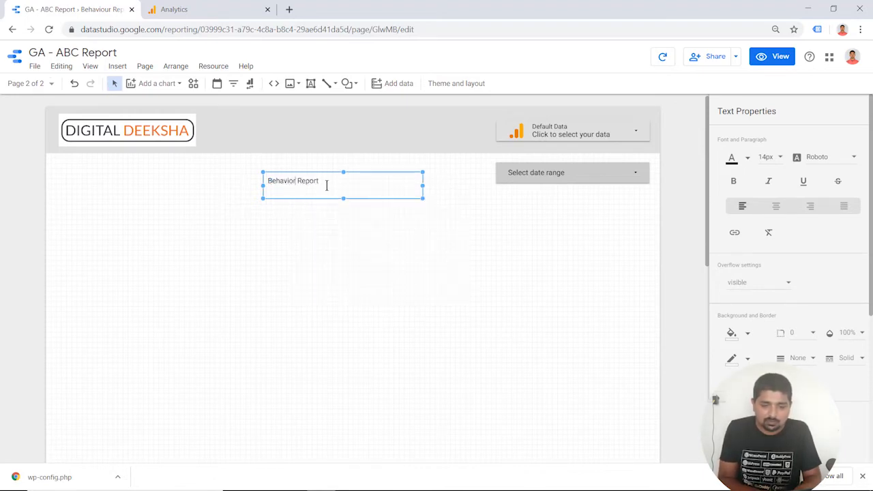
Step: Set the font size of the whole "Behavior Report" title to 24px
key(ctrl+a)
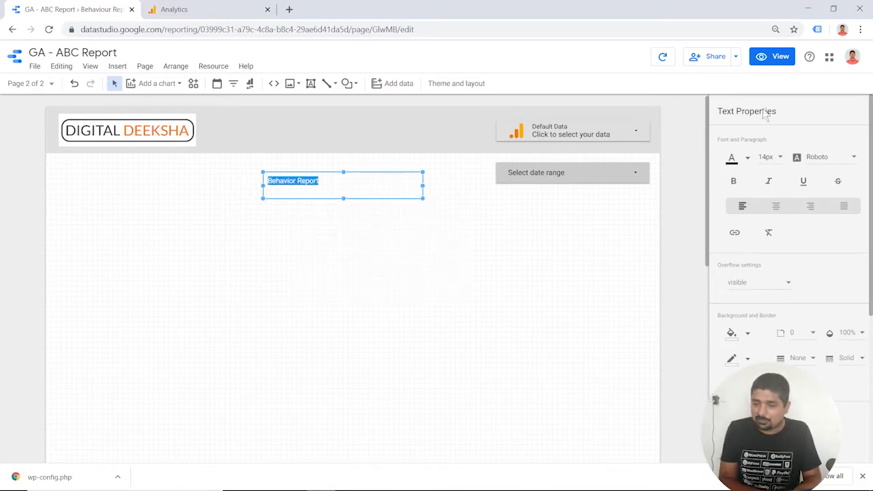
click(769, 158)
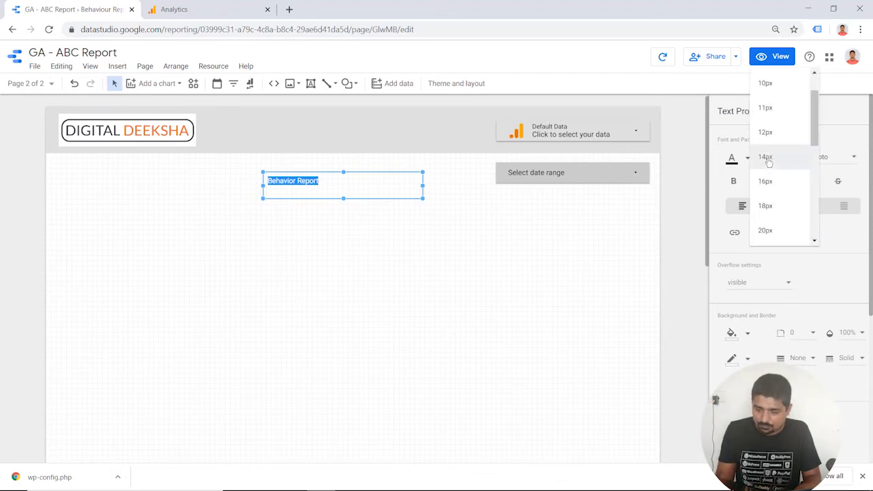
scroll(773, 205, down, 3)
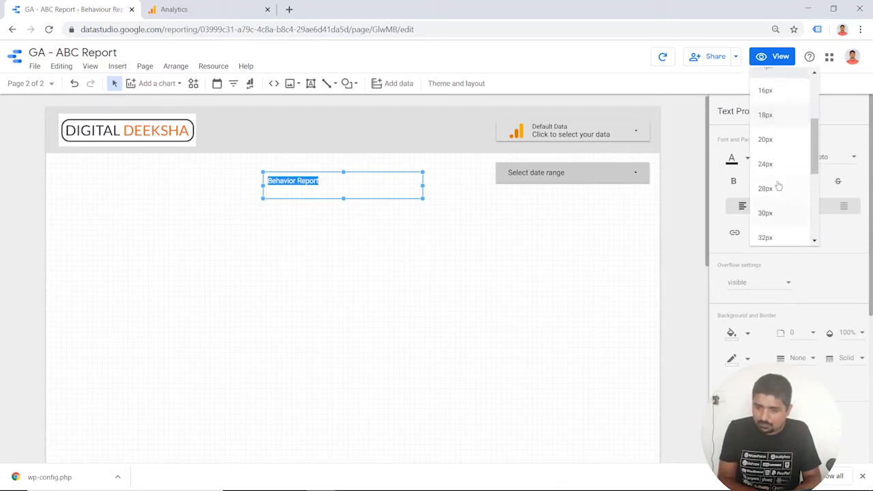
click(780, 165)
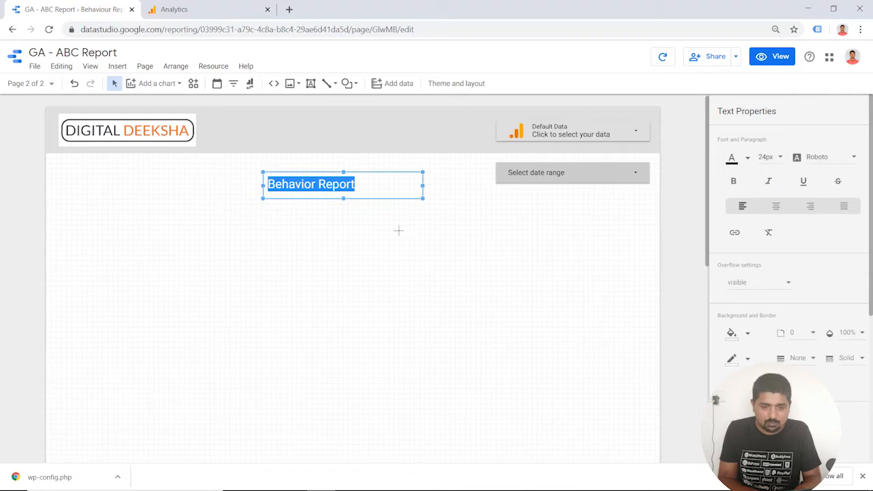
Step: Narrow the "Behavior Report" text box to fit its text and move it into the header band, between the logo and the data control
click(399, 230)
click(362, 191)
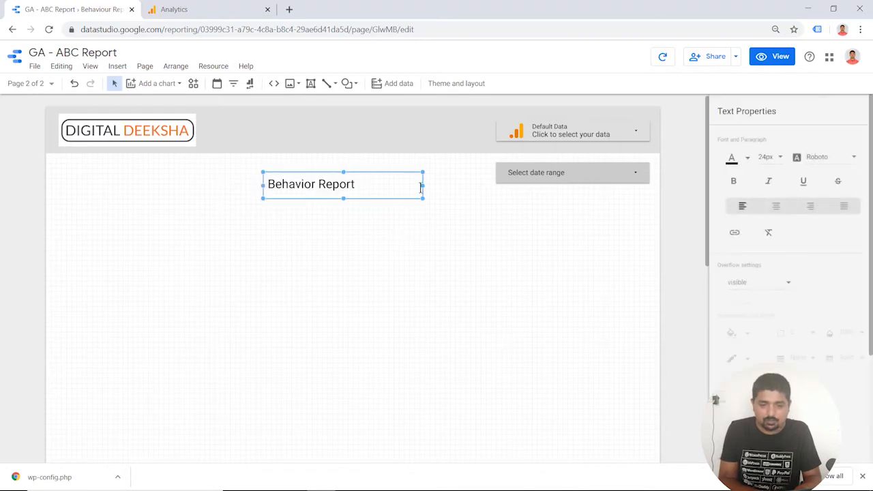
drag(423, 186, 365, 185)
click(333, 211)
click(324, 182)
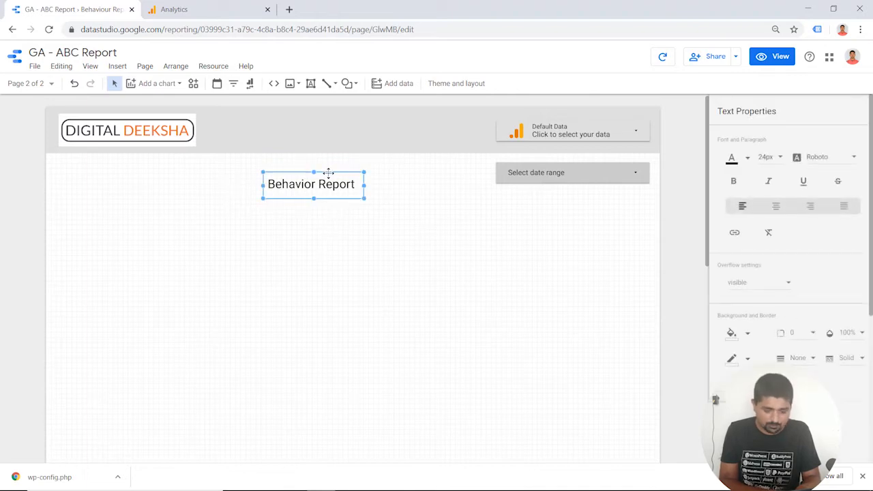
drag(328, 173, 362, 121)
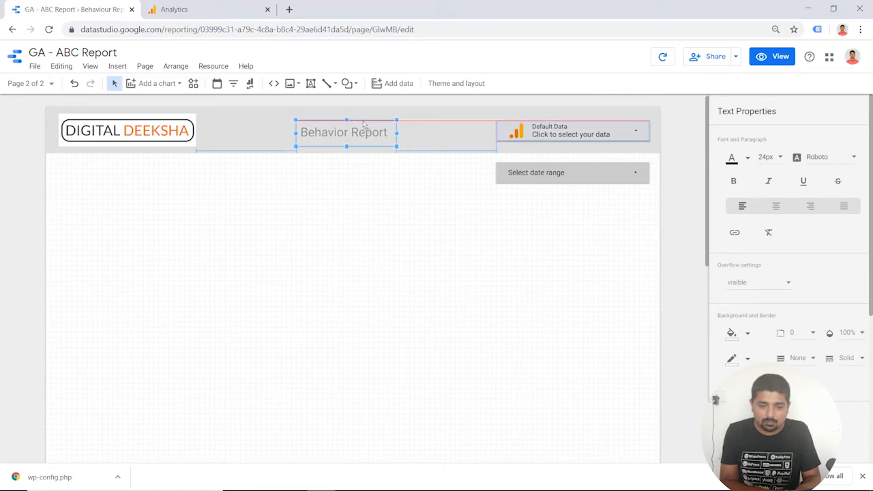
click(373, 239)
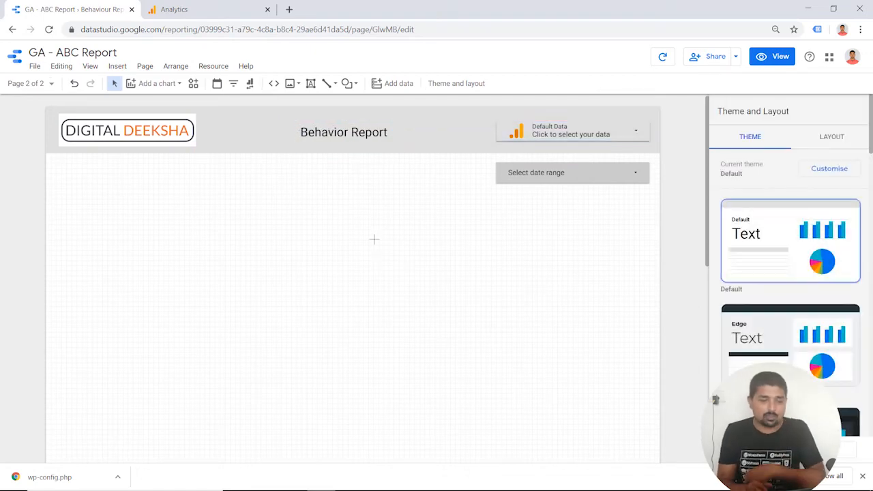
Step: Switch to Google Analytics, examine the metrics and page tables in the Behaviour overview, and return to the Data Studio report
click(150, 6)
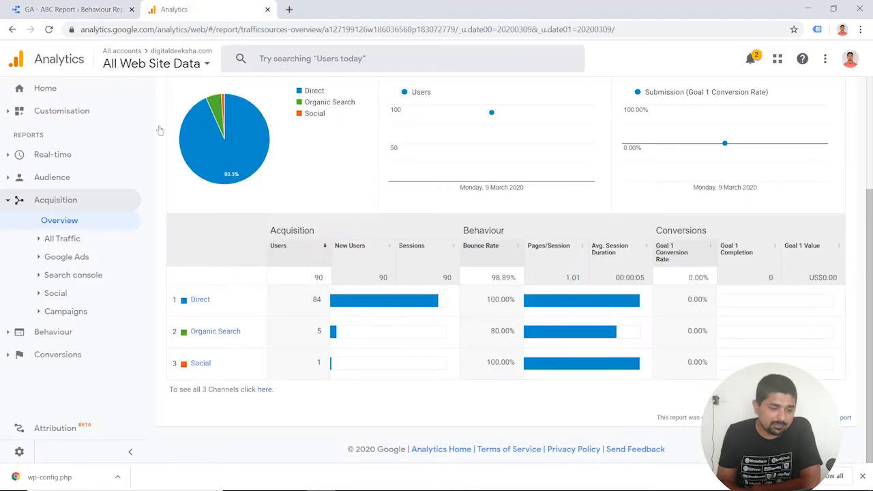
click(51, 331)
click(69, 251)
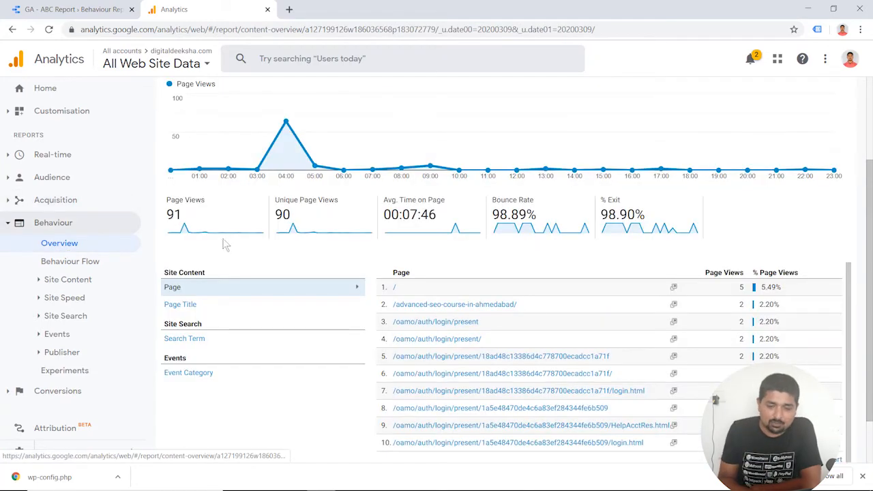
scroll(242, 246, up, 3)
scroll(242, 246, down, 2)
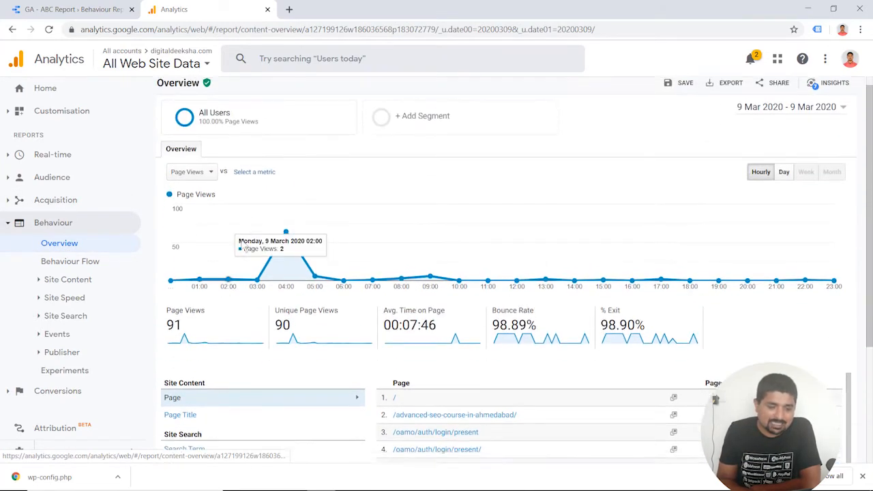
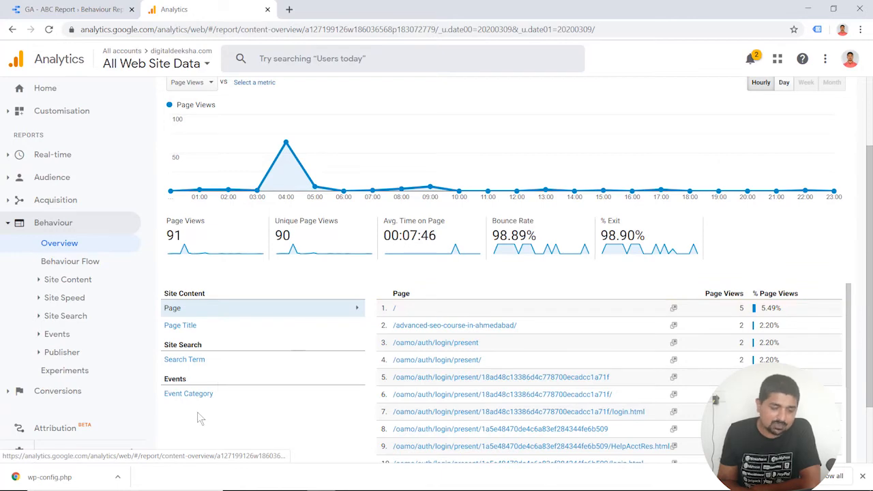
click(43, 8)
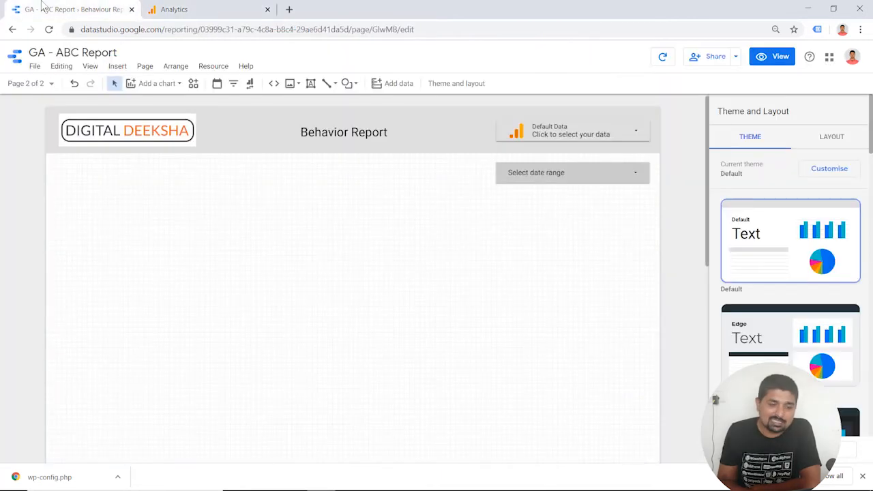
click(210, 7)
click(34, 9)
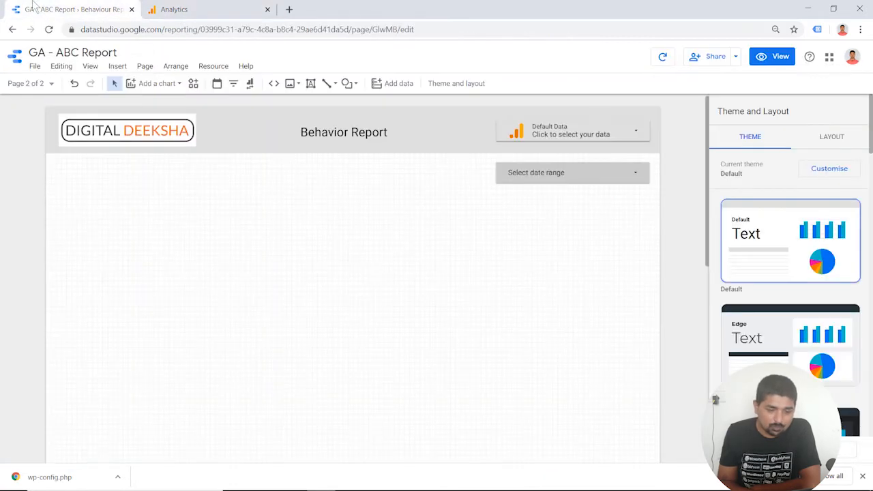
Step: Copy the five scorecards from Users to Bounce Rate on the acquisition page and paste them onto the Behaviour Report page
click(39, 85)
click(50, 128)
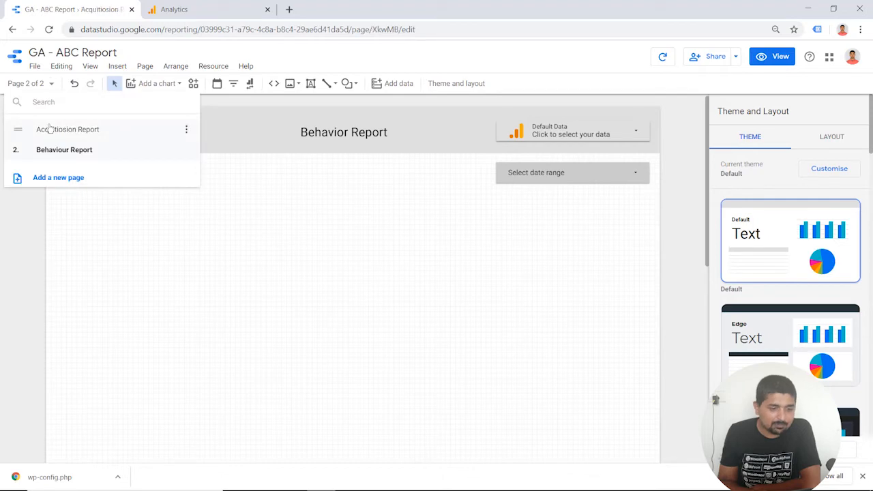
click(90, 197)
drag(123, 200, 580, 271)
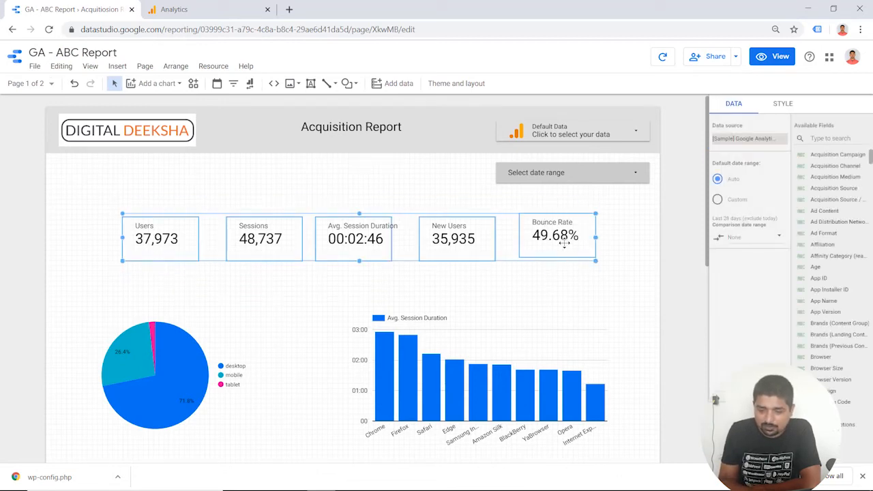
right_click(564, 244)
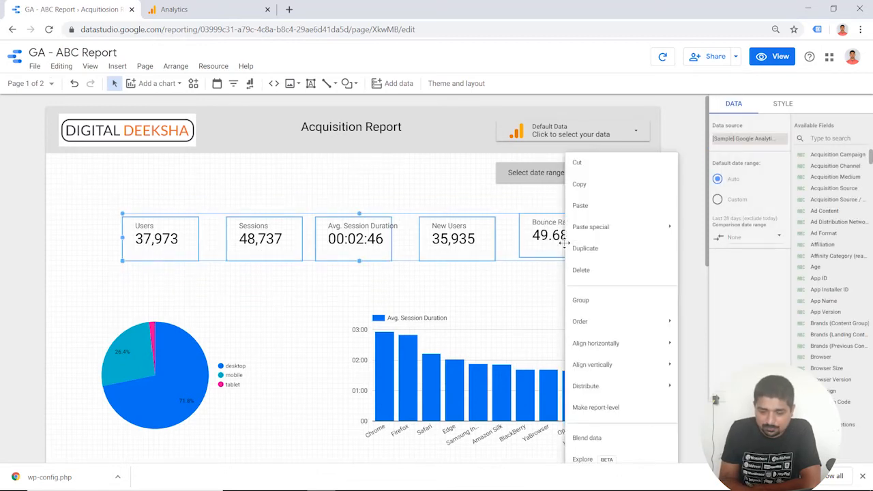
click(606, 199)
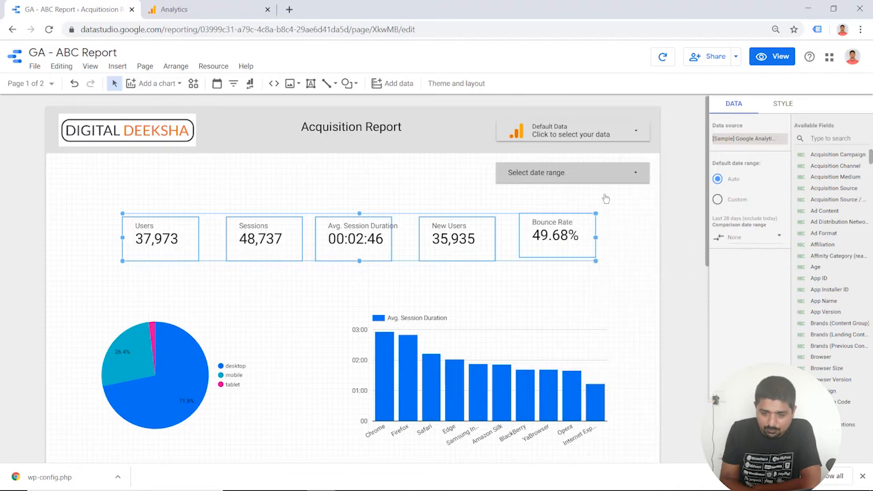
click(41, 85)
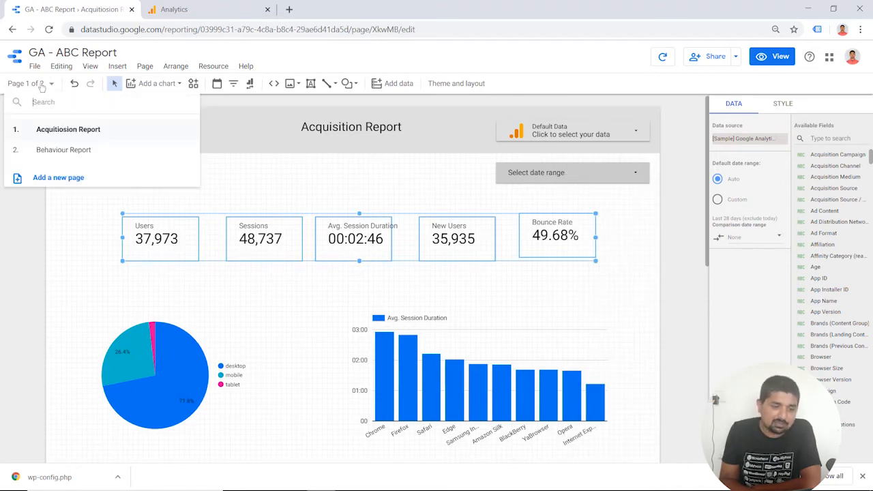
click(60, 150)
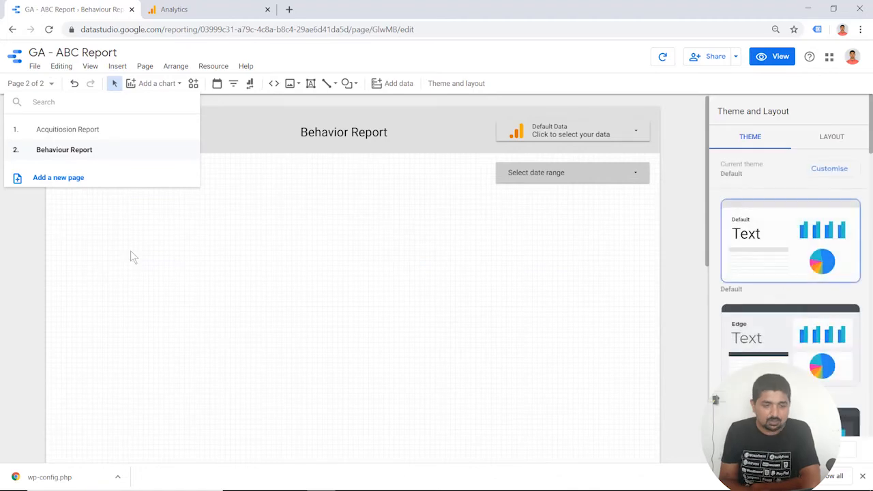
click(130, 250)
key(ctrl+v)
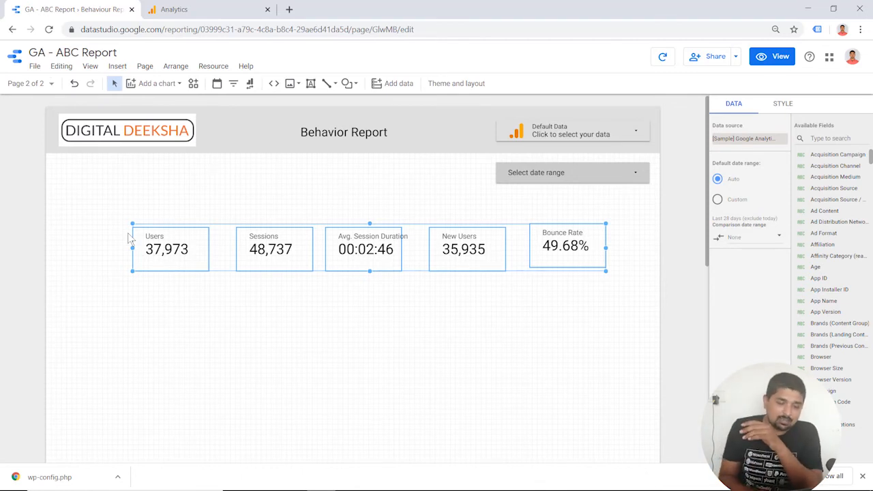
Step: Check the headline metrics of the Behaviour overview in Google Analytics and return to the Data Studio report
click(152, 8)
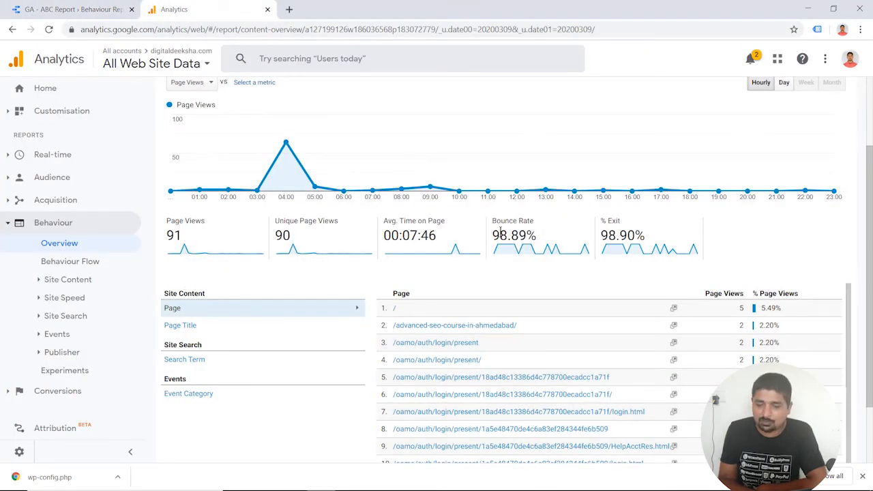
click(55, 8)
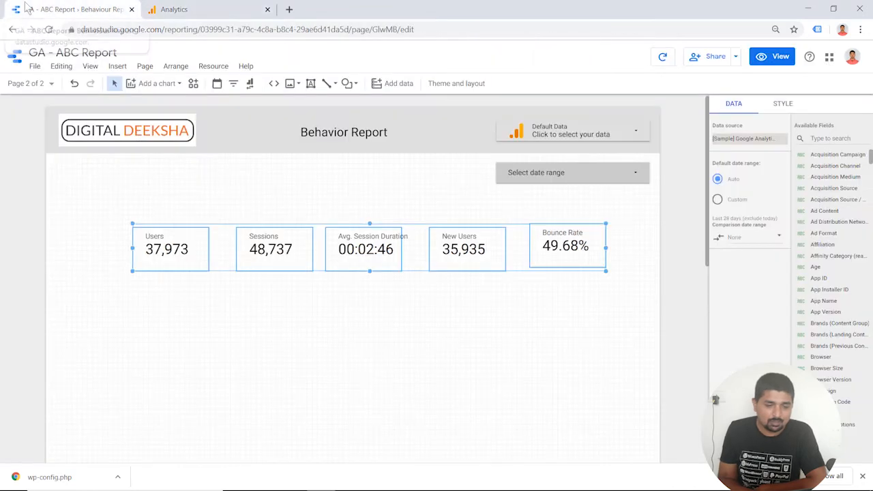
Step: Change the first scorecard's metric in the row to Pageviews
click(147, 236)
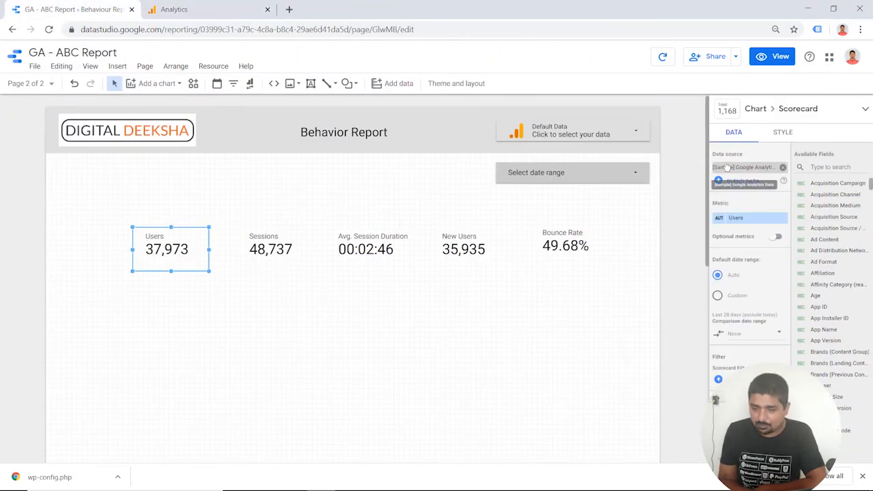
click(746, 218)
text(pageview)
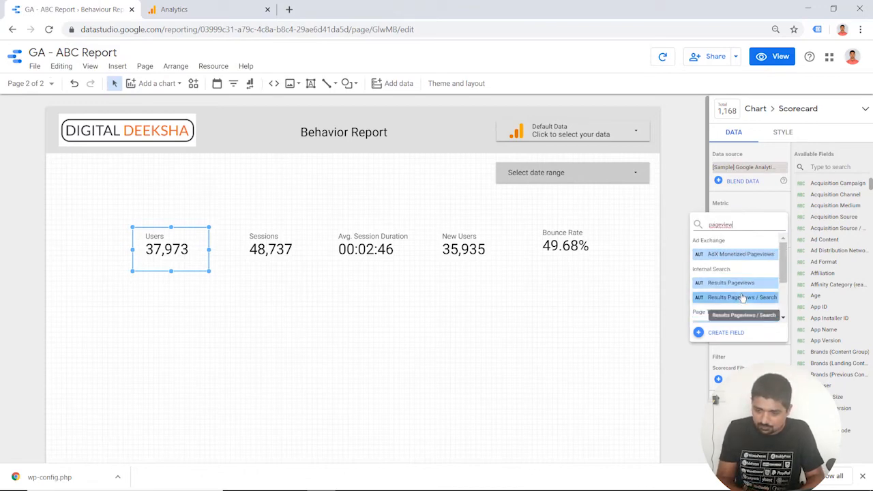
scroll(742, 297, down, 1)
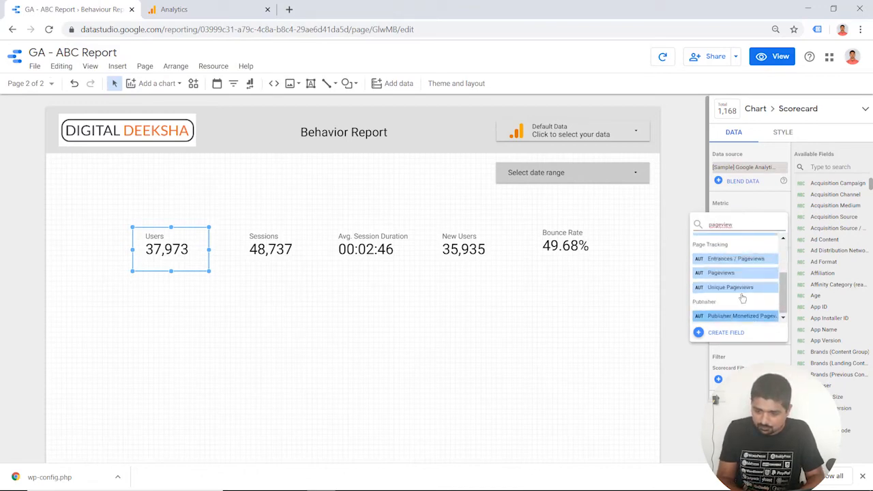
key(Up)
key(Return)
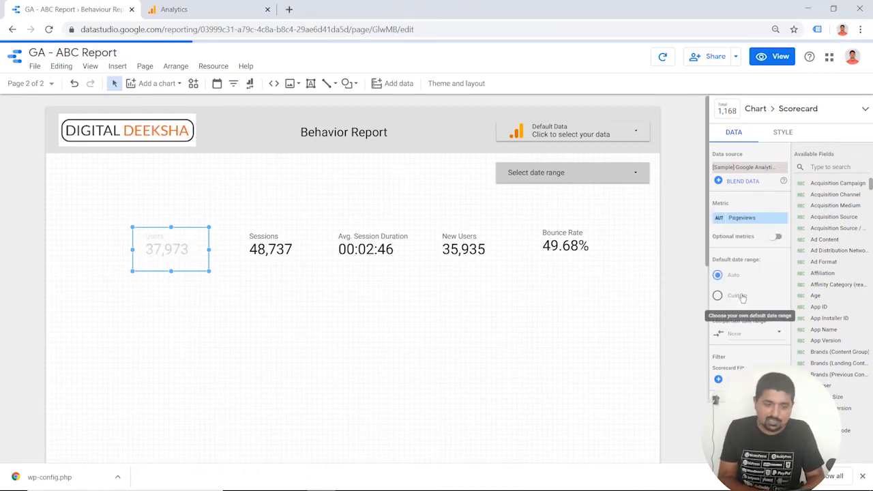
Step: Consult the Google Analytics behaviour overview and change the second scorecard's metric in the report to Unique Pageviews
click(191, 7)
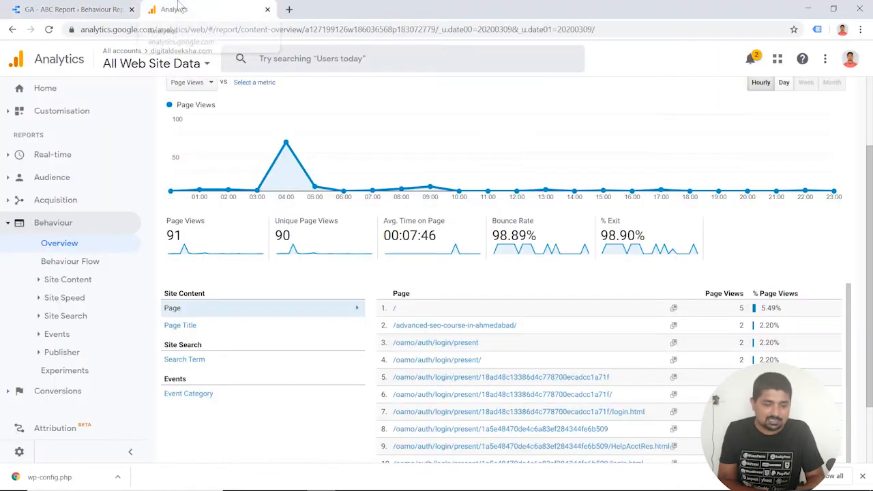
click(106, 11)
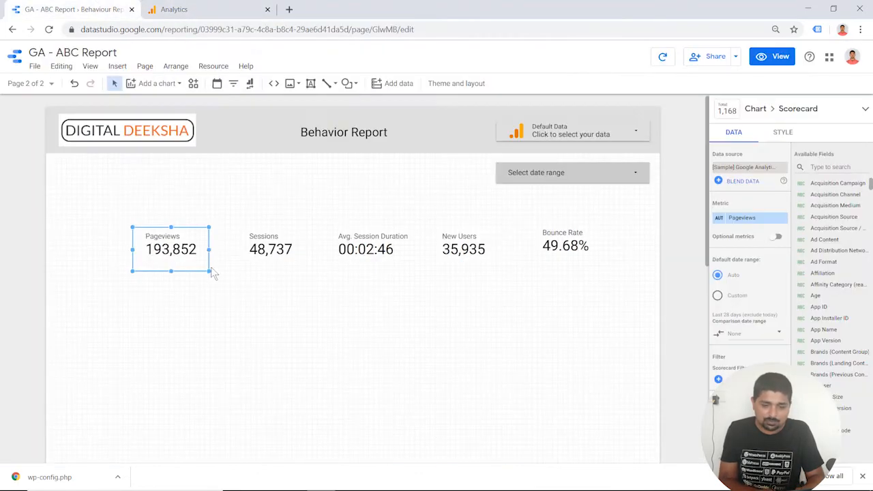
click(250, 244)
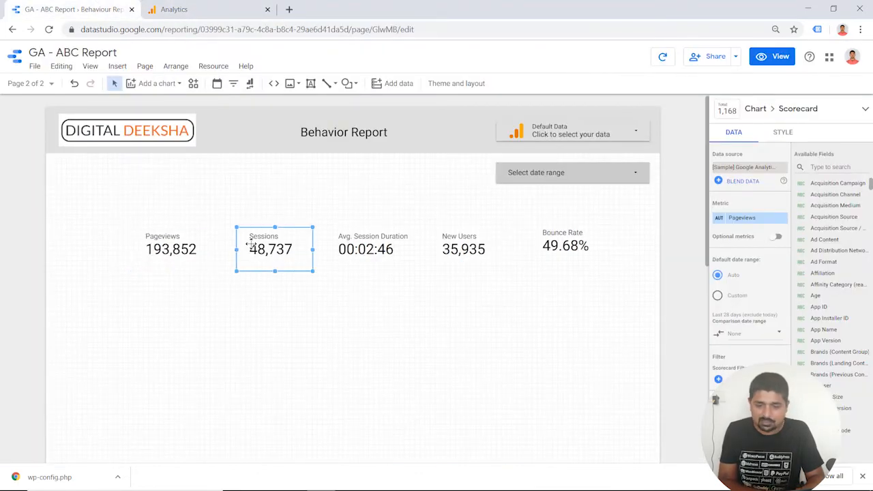
click(743, 219)
text(un)
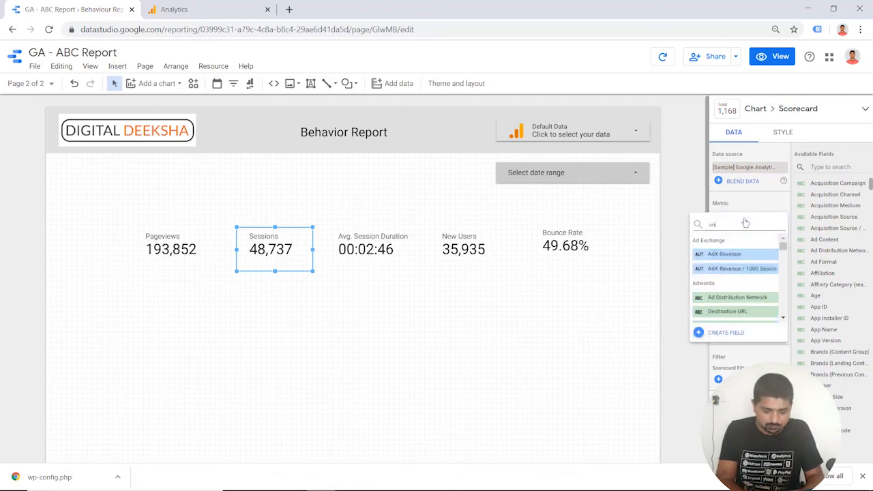
text(iq)
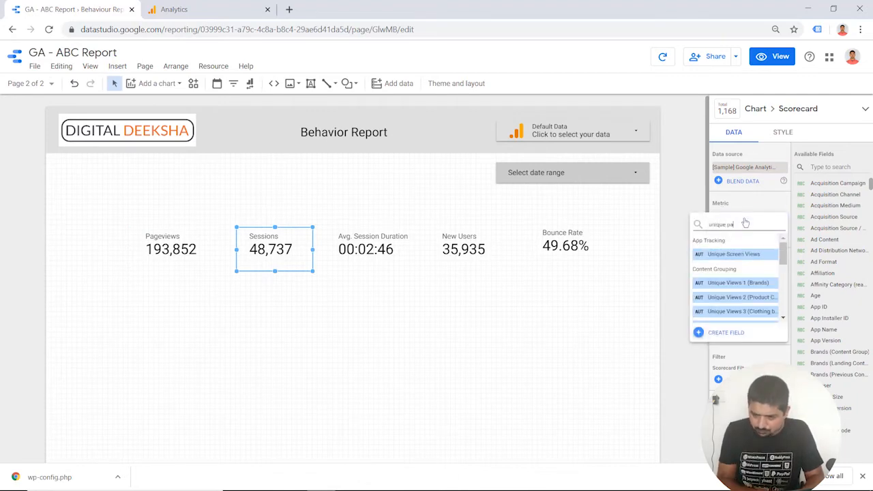
text(ue pa)
click(737, 254)
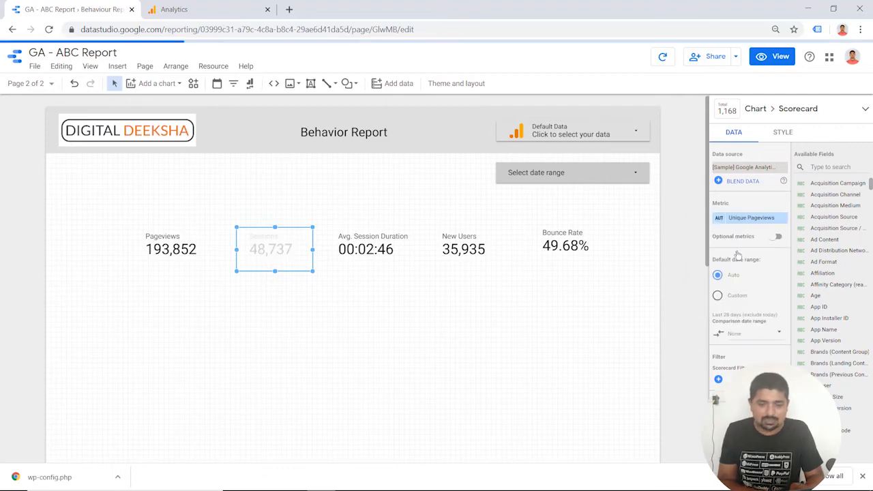
Step: Check the Google Analytics behaviour overview again and set the third scorecard's metric in the report to Avg. Time on Page
click(223, 9)
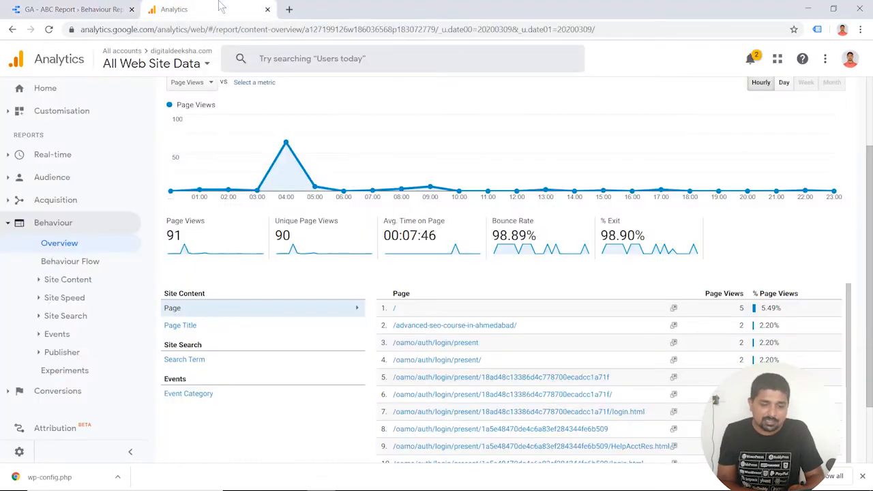
click(87, 7)
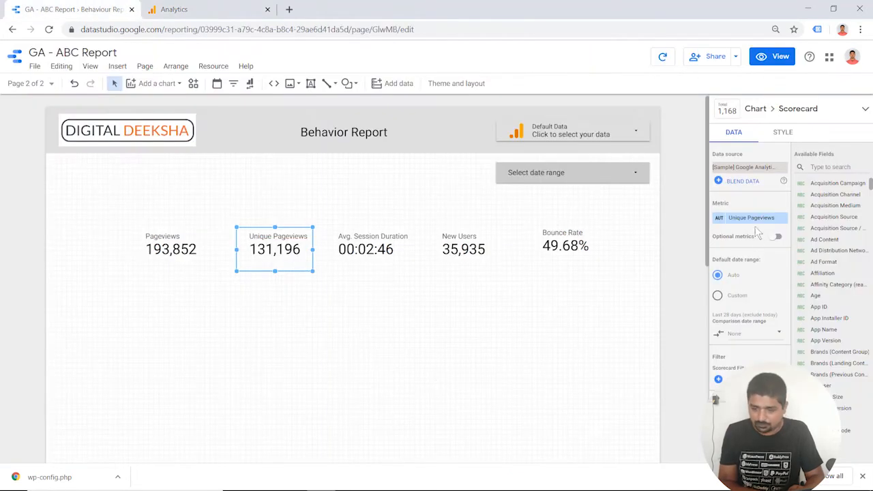
click(378, 233)
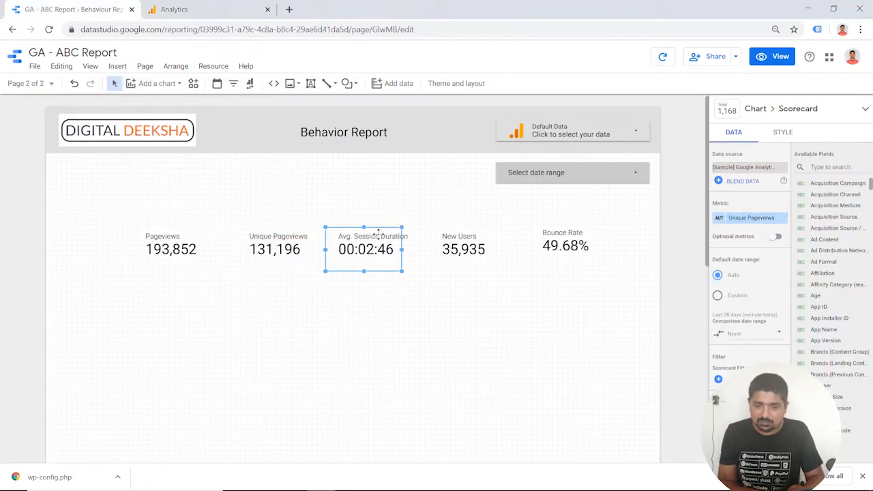
click(747, 217)
text(avg. time)
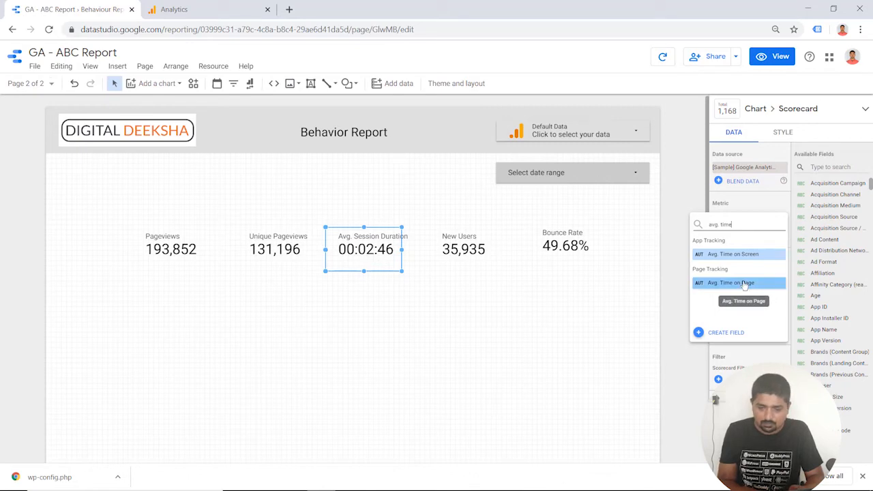
click(744, 283)
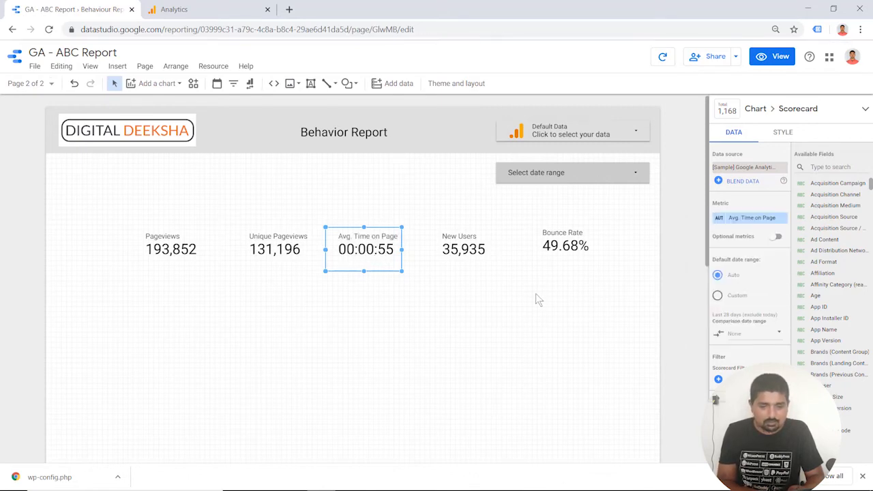
Step: Set the fourth scorecard's metric to Bounce Rate
click(459, 253)
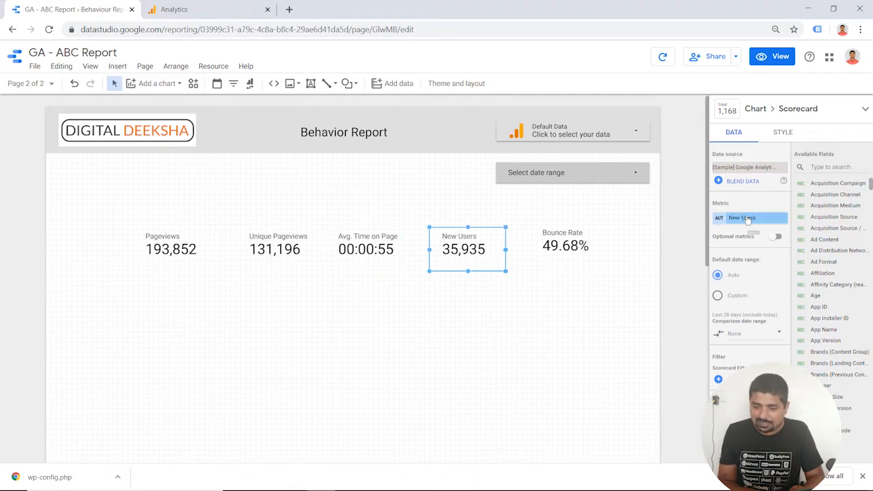
click(747, 218)
text(b)
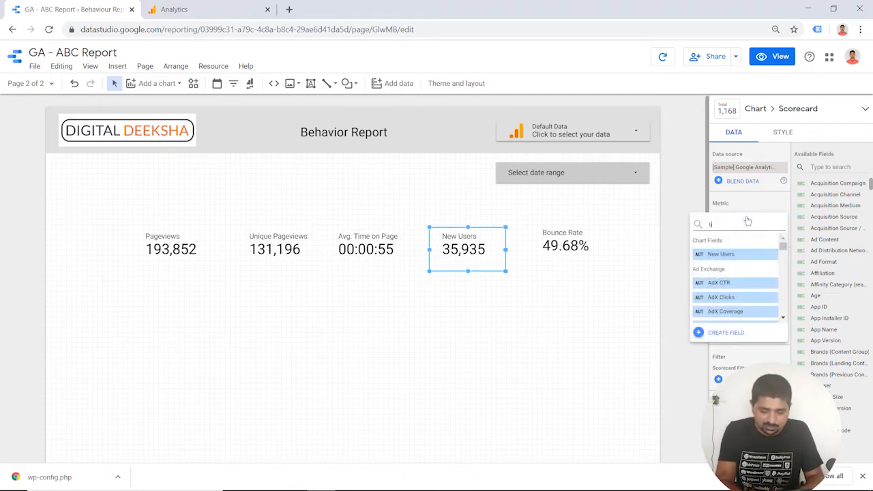
text(ounce)
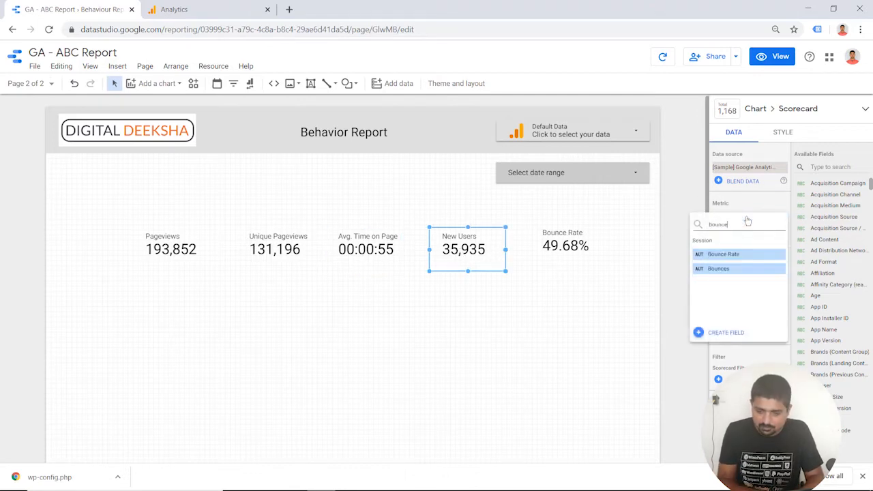
click(723, 258)
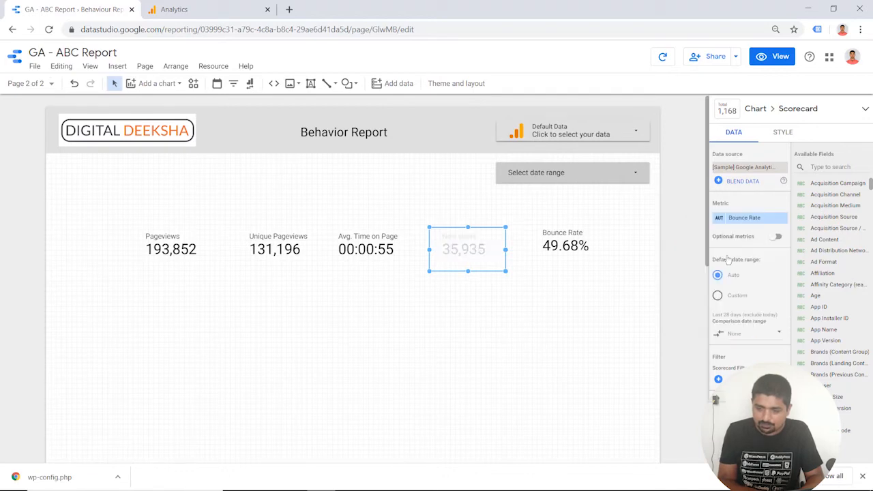
Step: Set the fifth scorecard's metric to % Exit and deselect the scorecard
click(577, 234)
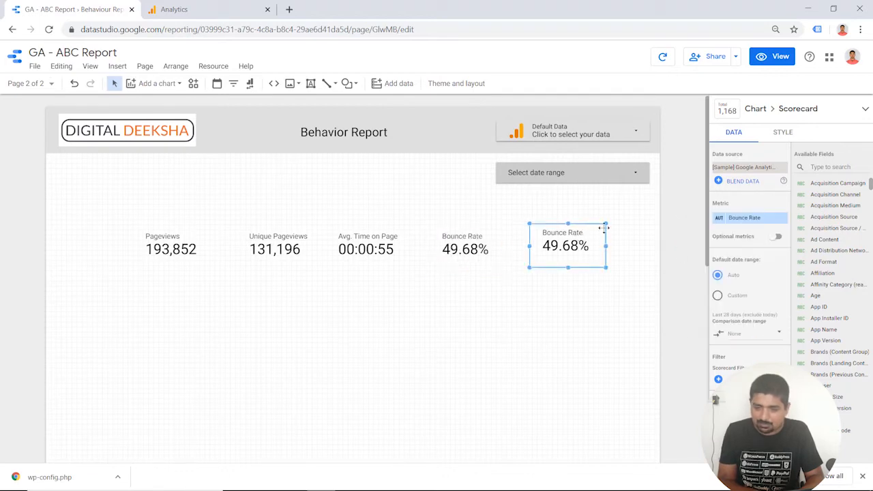
click(745, 220)
text(exit)
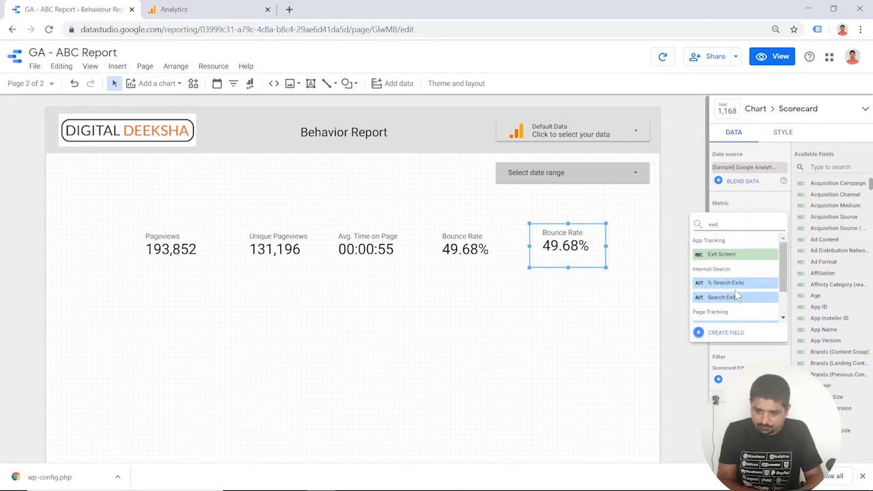
scroll(737, 295, down, 1)
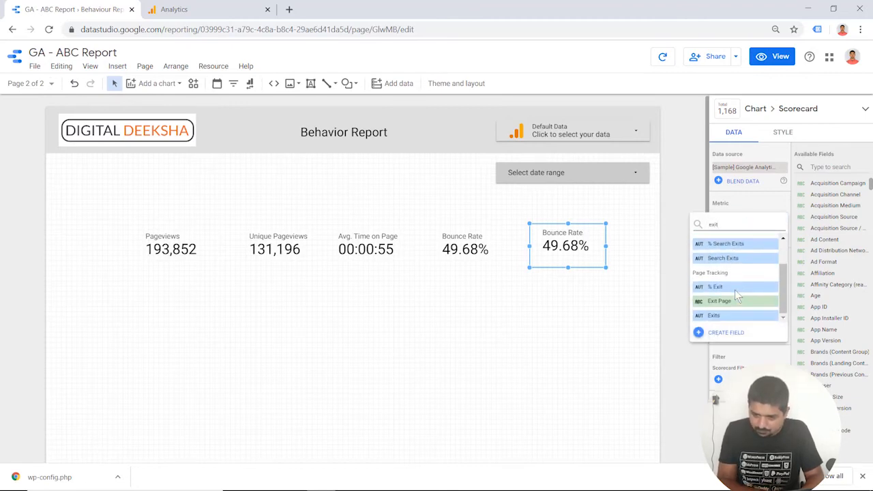
click(727, 286)
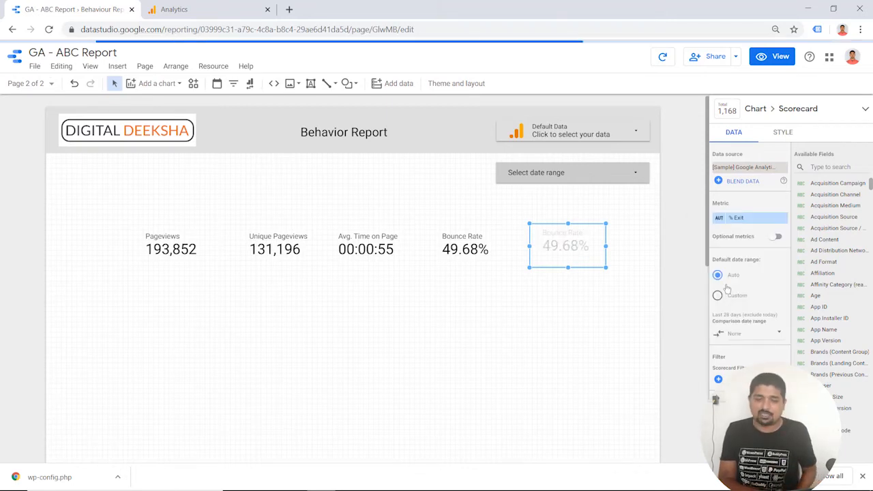
click(399, 369)
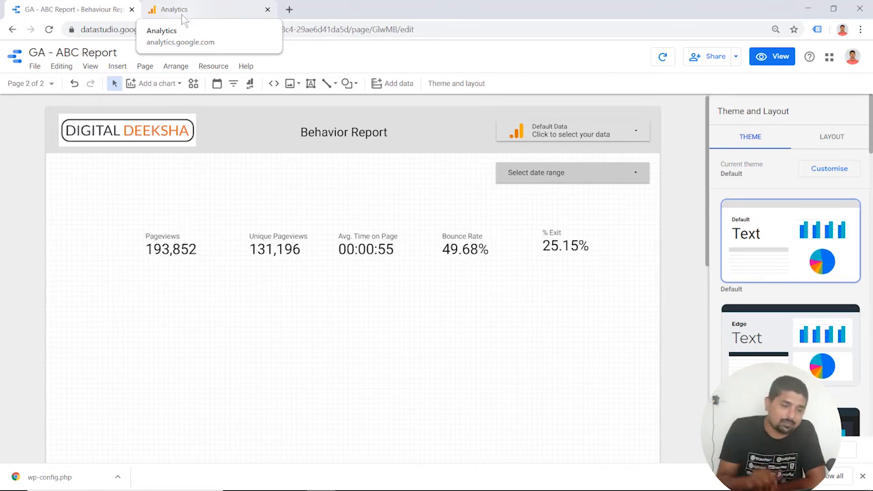
Step: Insert a table below the first two scorecards and extend its lower edge to make it taller
click(118, 66)
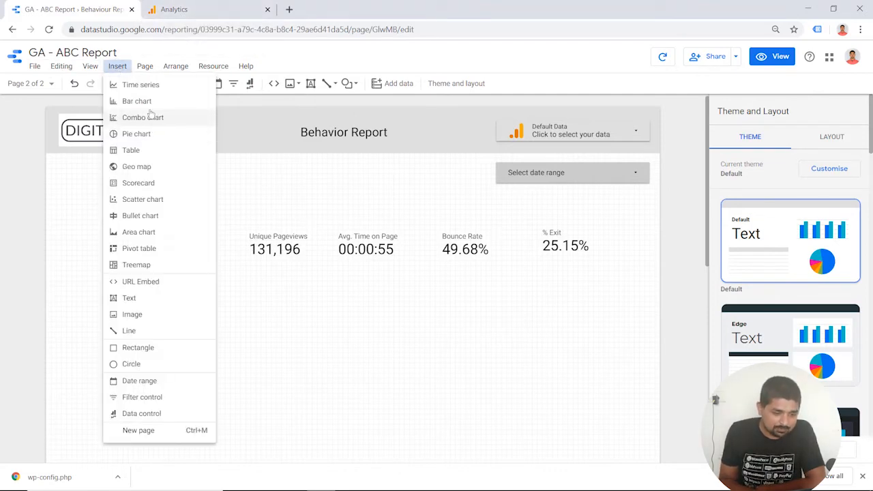
click(147, 156)
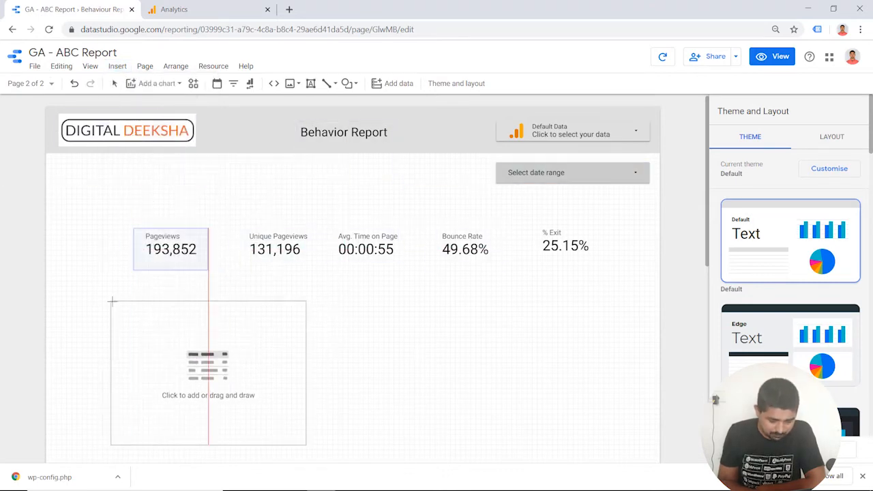
mouse_move(112, 301)
mouse_down()
mouse_move(238, 416)
mouse_move(316, 446)
mouse_move(315, 466)
mouse_up()
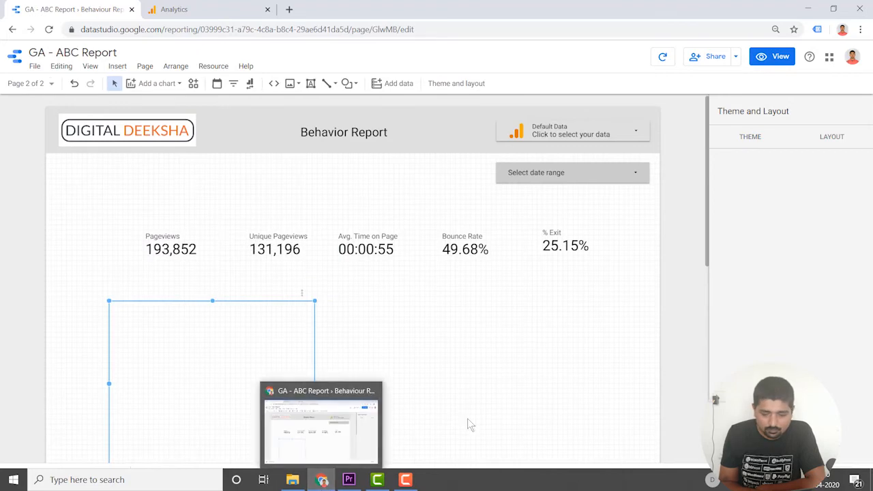
scroll(468, 418, down, 3)
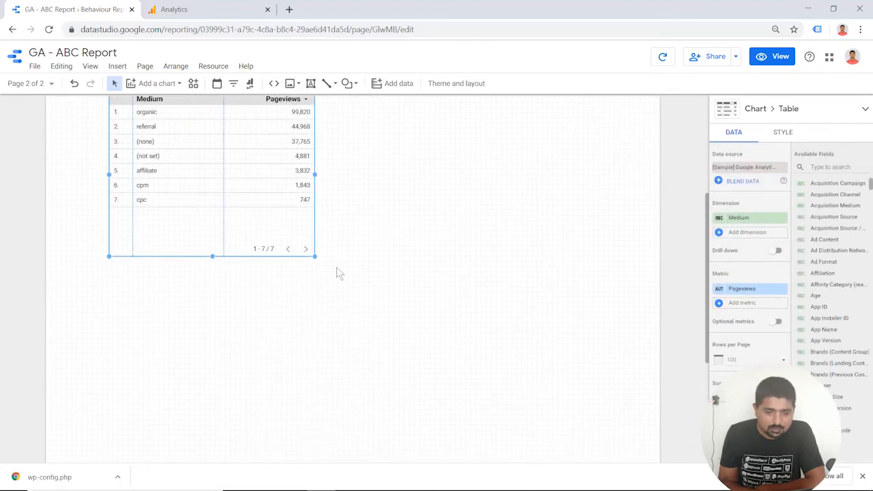
scroll(336, 271, up, 3)
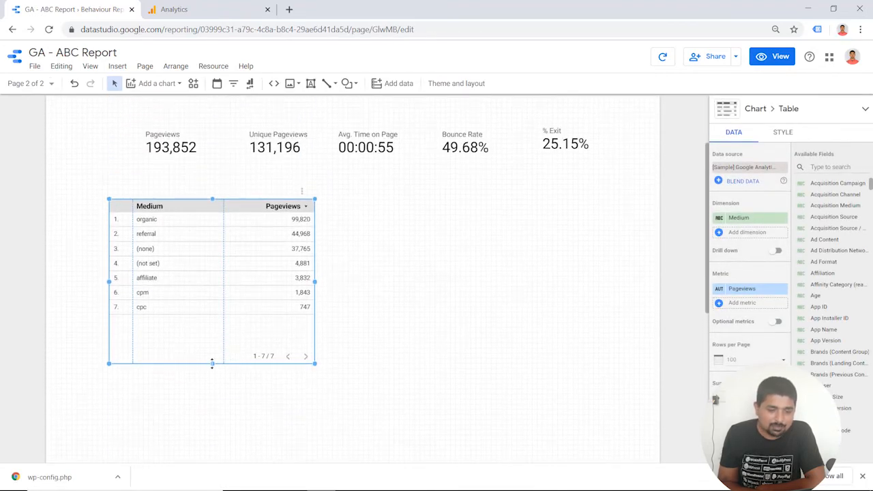
drag(212, 364, 208, 400)
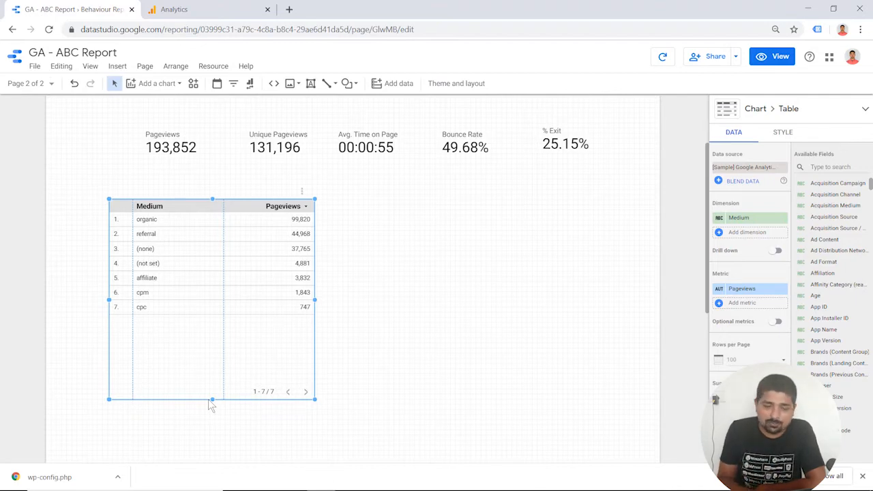
Step: Change the table's dimension to Landing Page
click(739, 218)
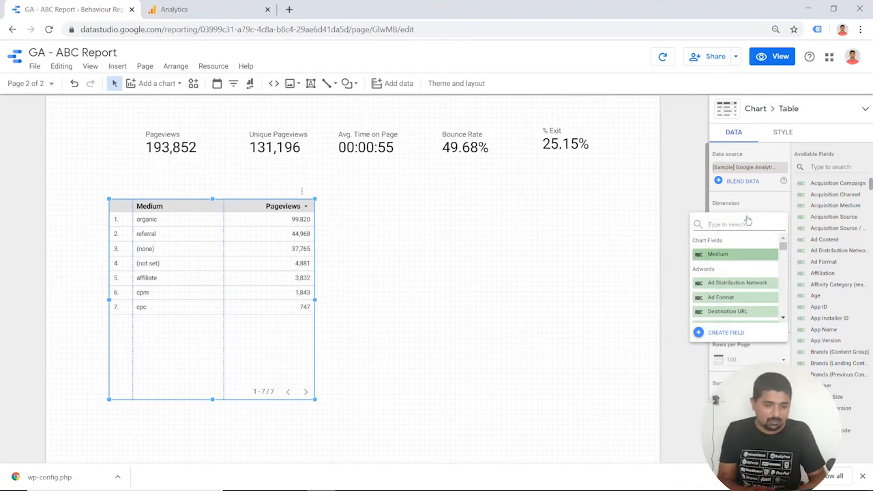
text(landing)
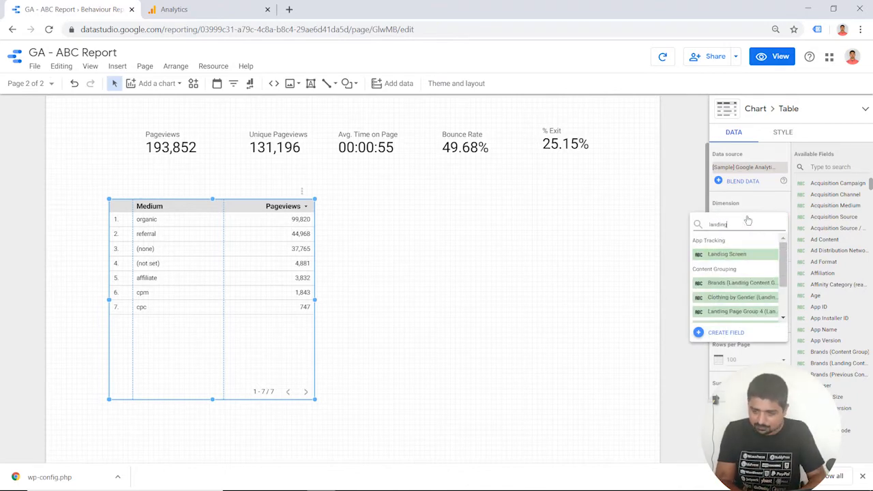
text( page)
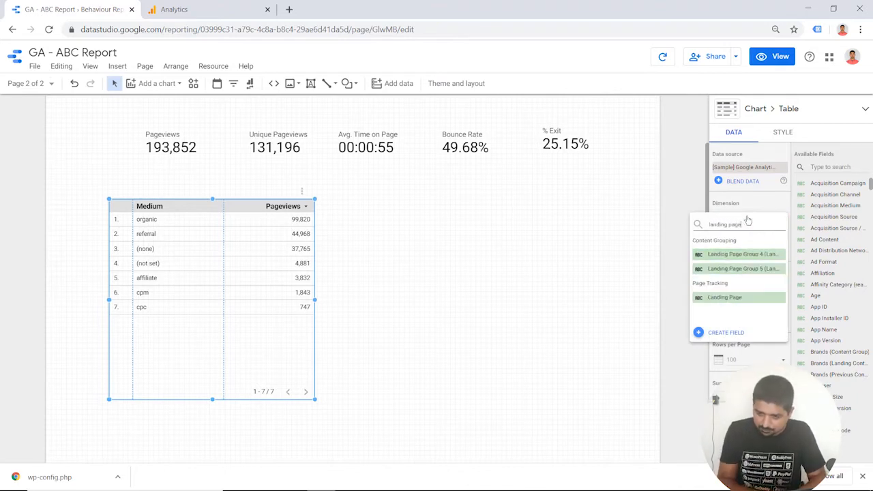
click(728, 298)
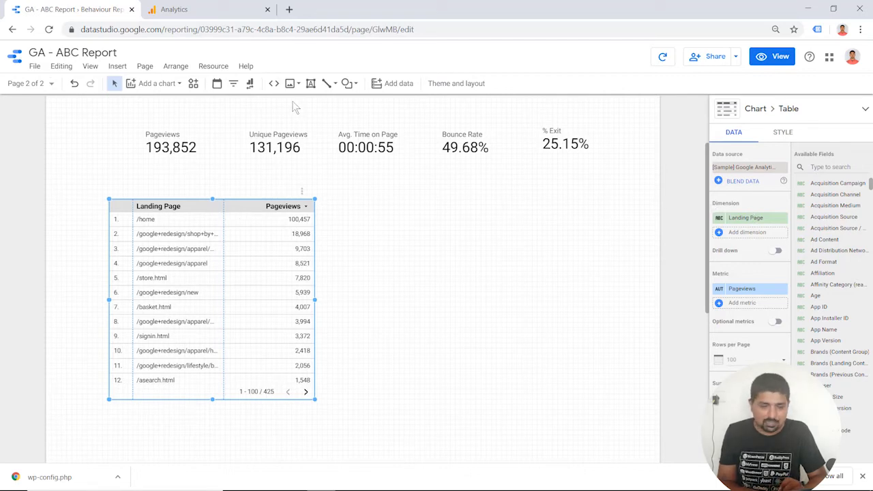
Step: Switch to Google Analytics and open the Landing Pages report under Behaviour's Site Content to review its table columns
click(163, 7)
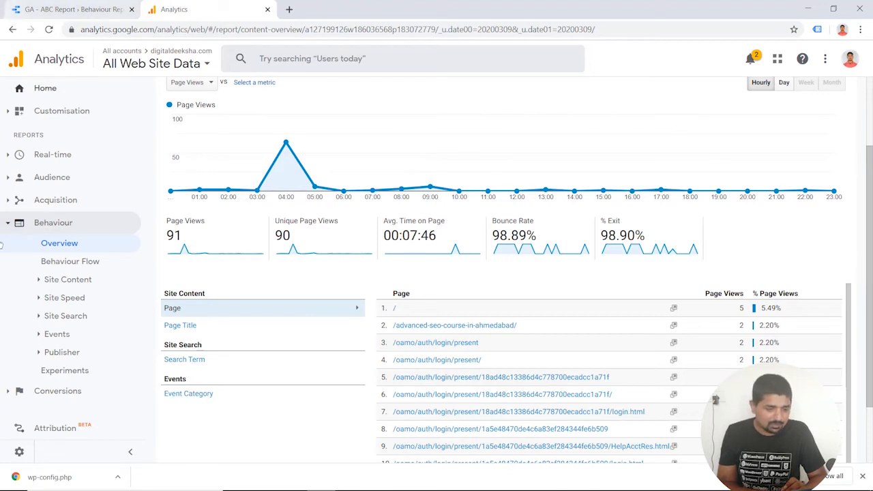
click(61, 281)
click(71, 335)
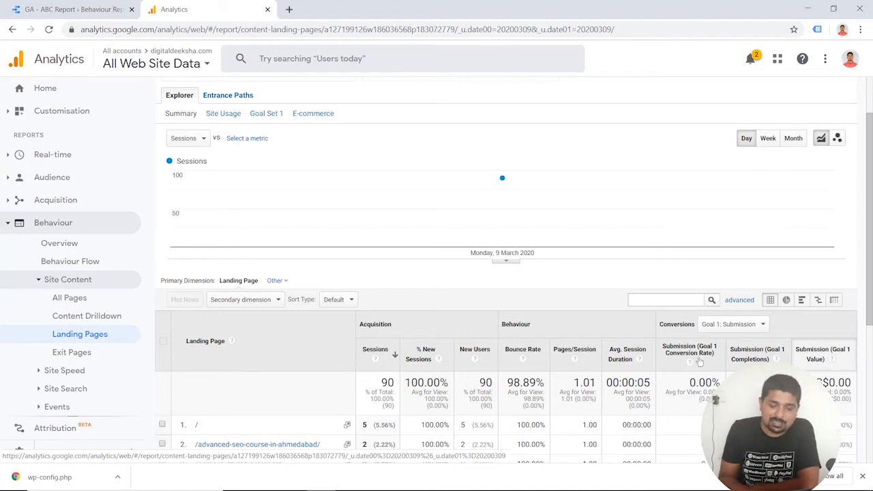
scroll(793, 352, down, 1)
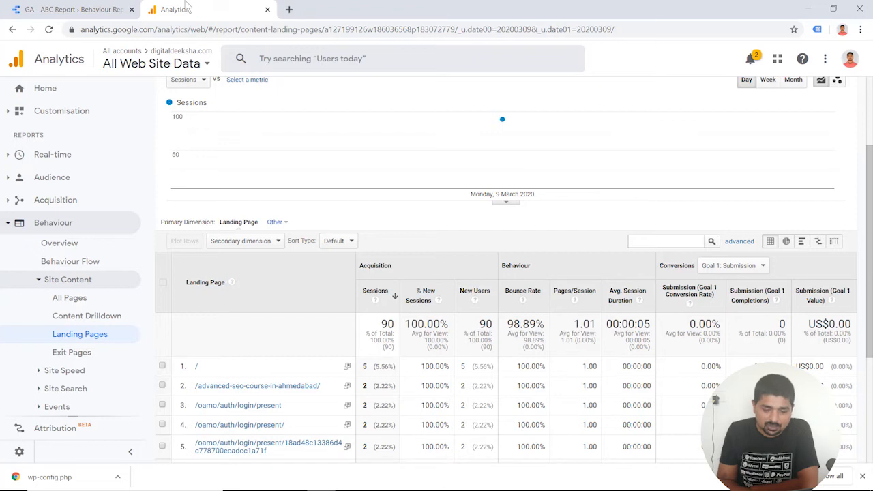
Step: Return to the Data Studio report and replace the landing page table's Pageviews metric with Sessions
click(75, 9)
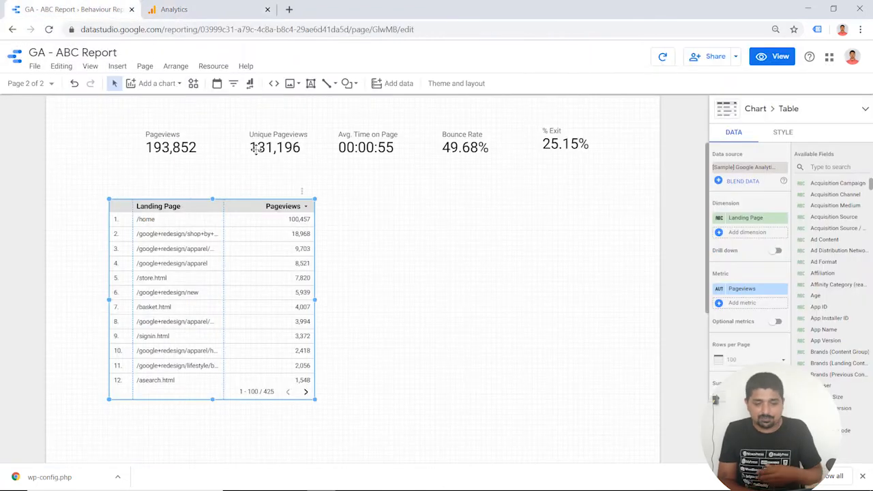
click(746, 288)
text(sessions)
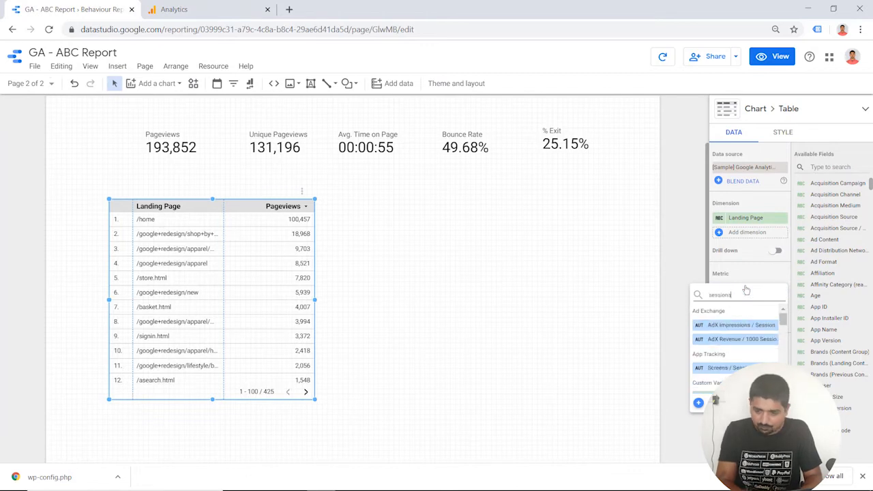
scroll(740, 345, down, 5)
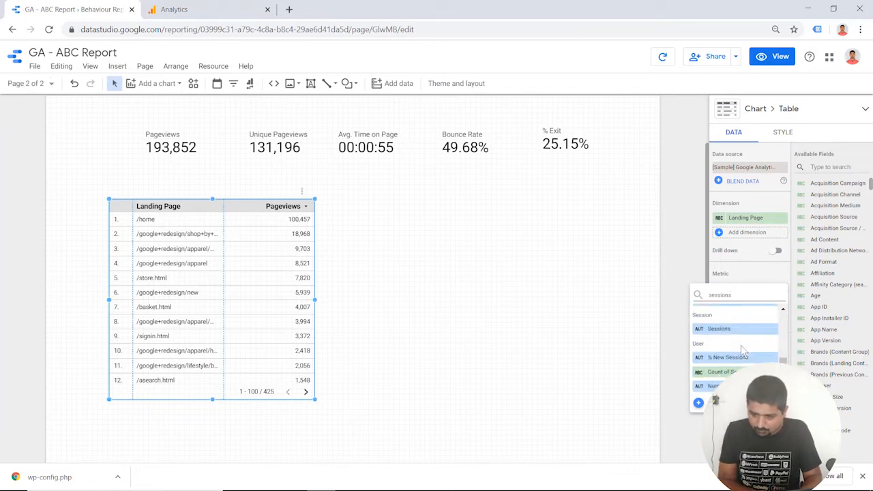
click(735, 329)
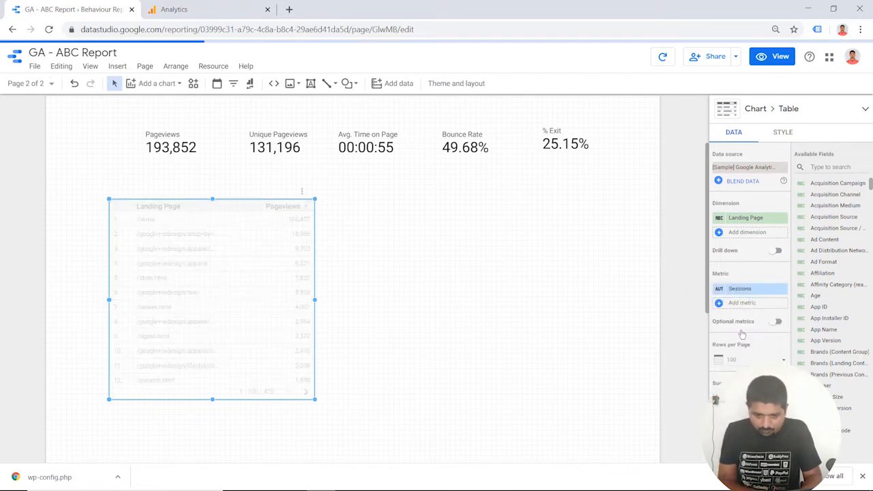
Step: Add % New Sessions and New Users as table metrics, checking the column order against the Analytics Landing Pages report
click(749, 304)
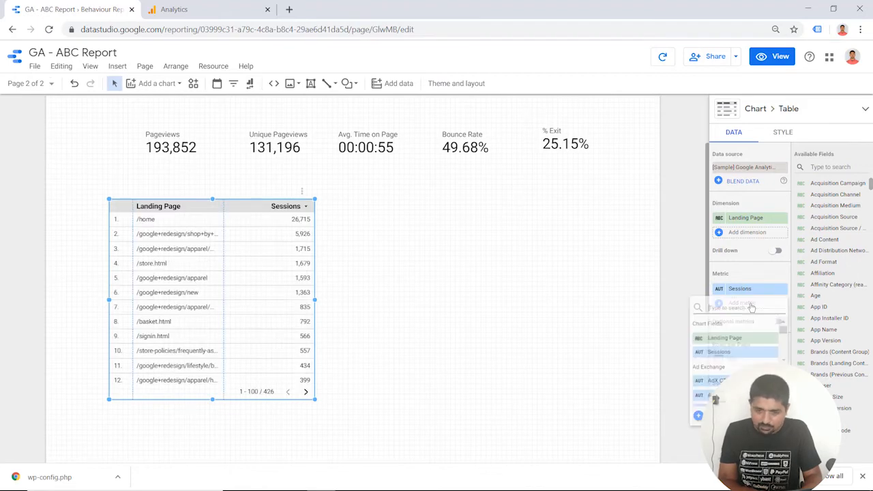
text(new s)
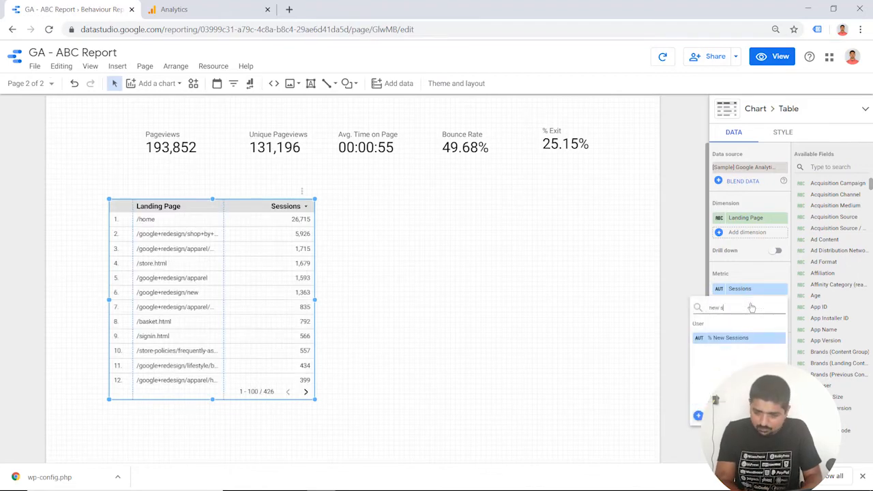
click(731, 338)
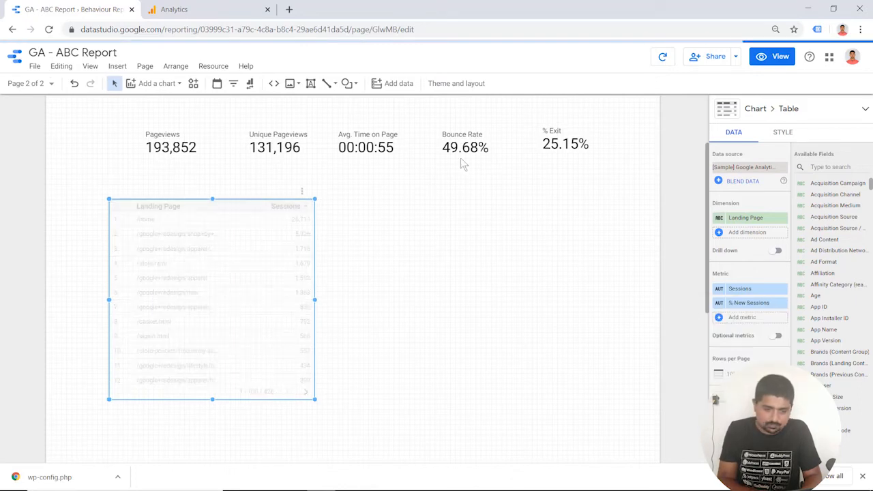
click(170, 9)
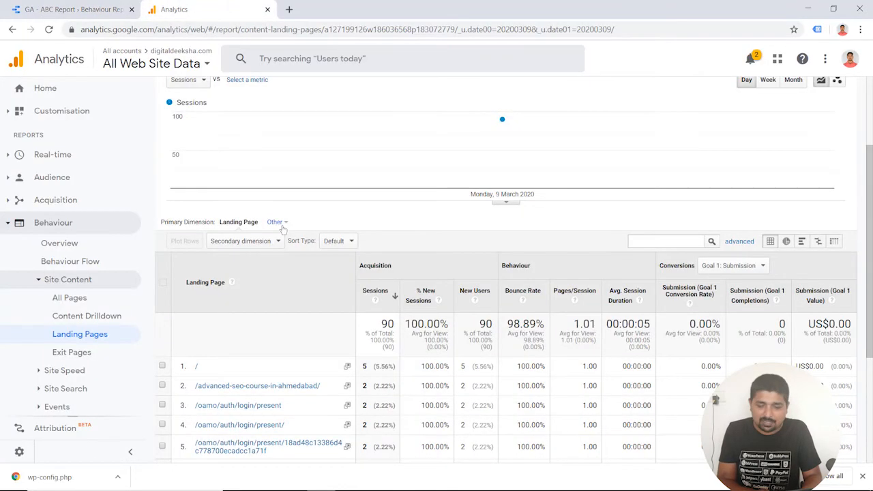
click(75, 8)
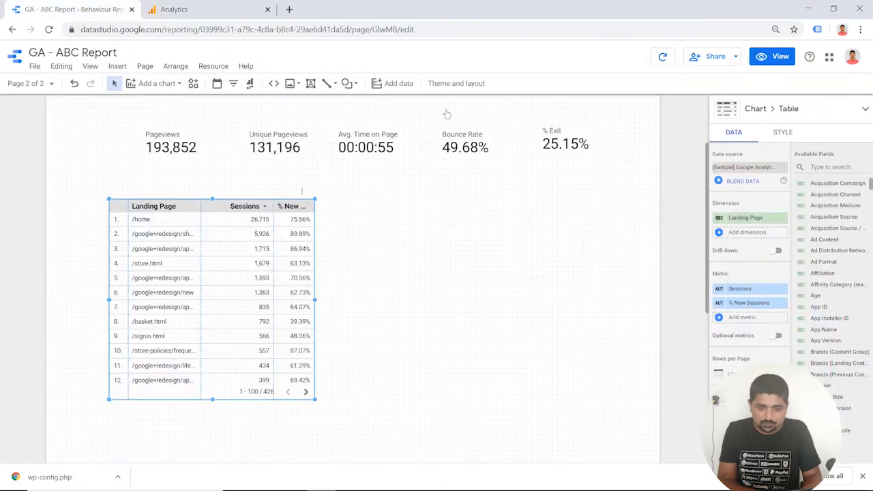
click(747, 318)
text(new use)
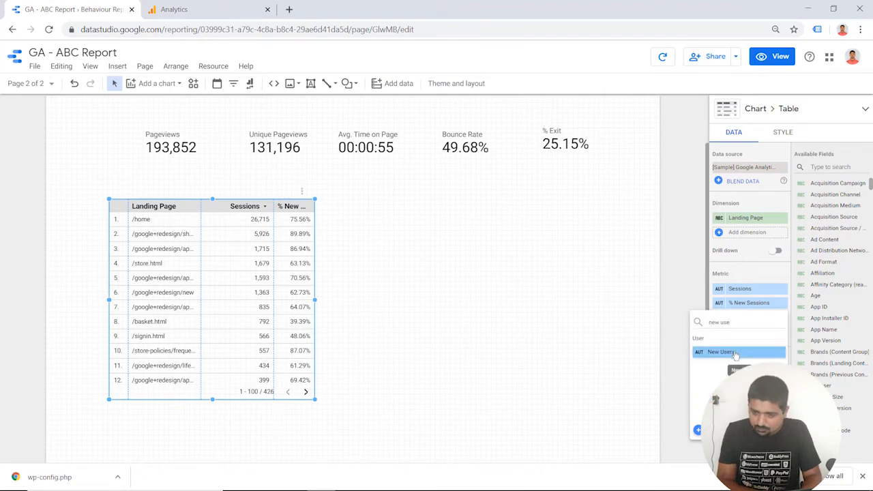
click(735, 352)
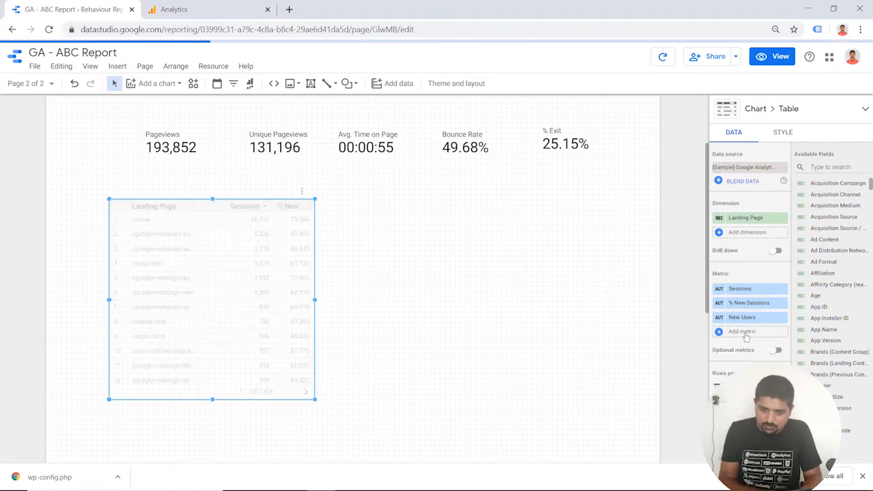
Step: Add Bounce Rate and Pages / Session as table metrics, checking the Analytics Landing Pages report in between
click(744, 332)
text(bounce)
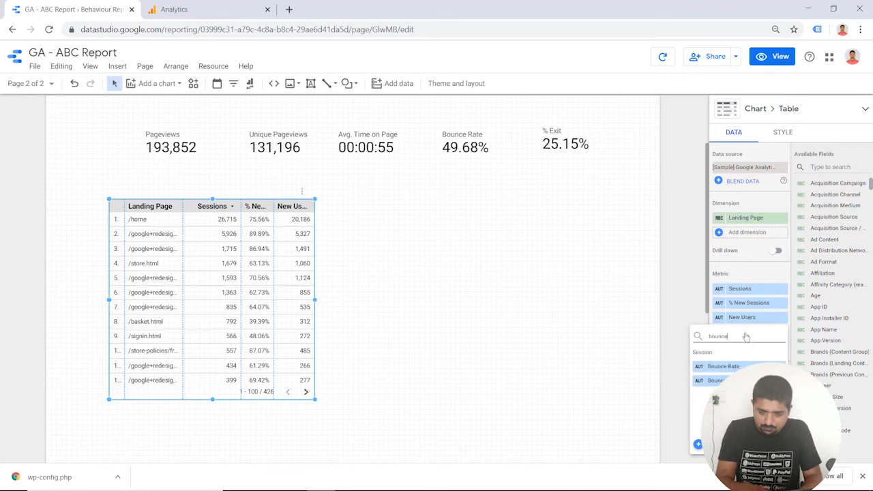
click(737, 366)
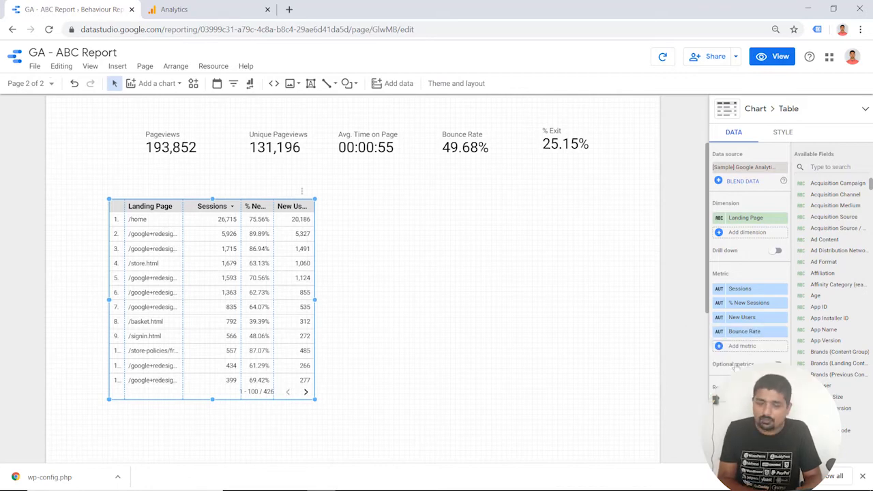
click(177, 9)
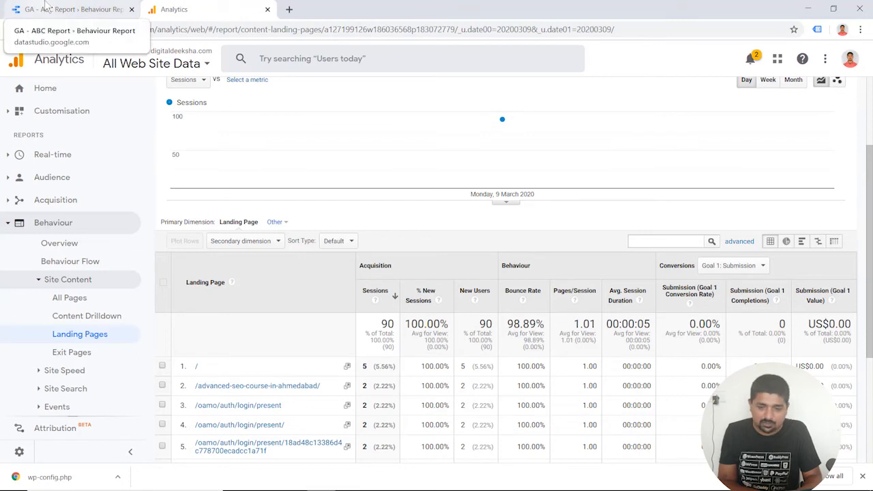
click(68, 8)
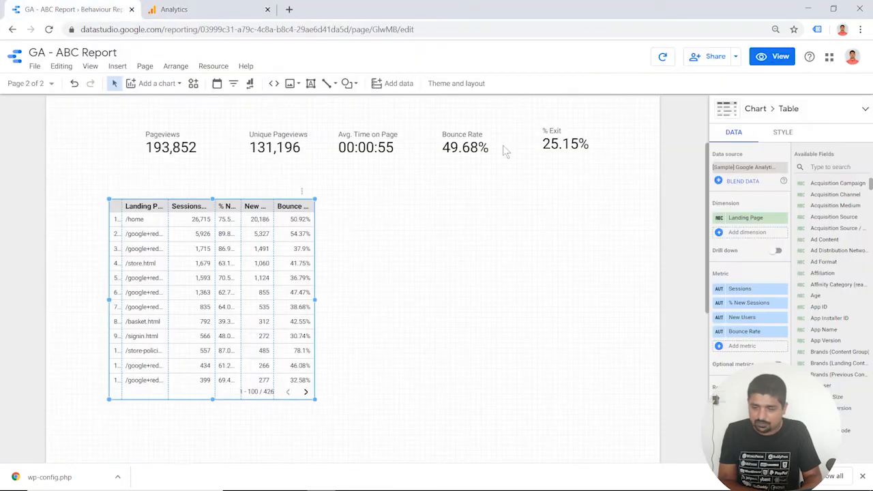
click(750, 346)
text(pa)
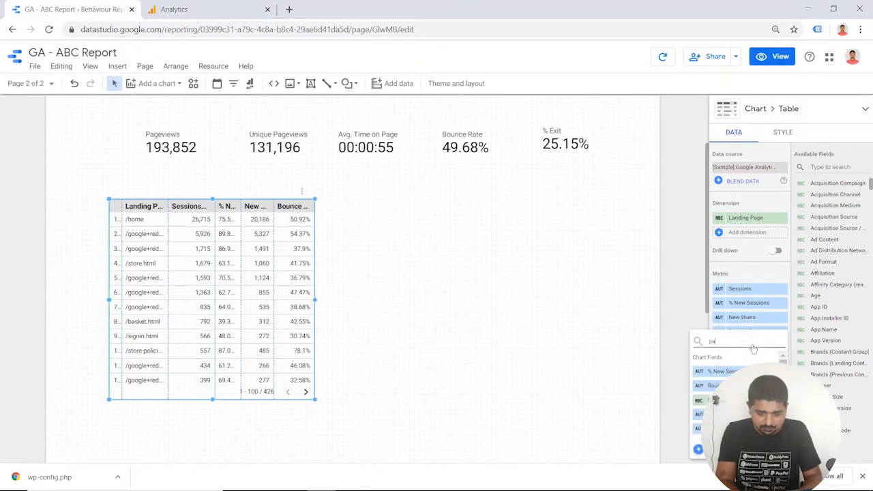
text(ges)
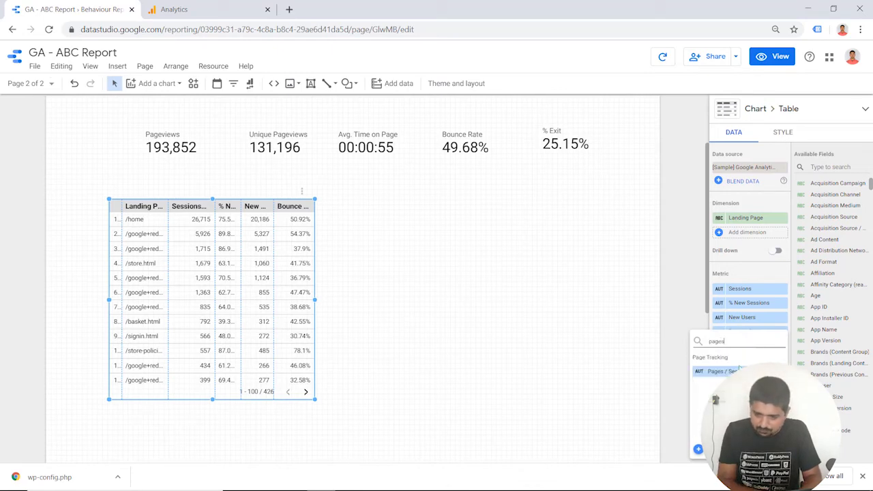
click(733, 371)
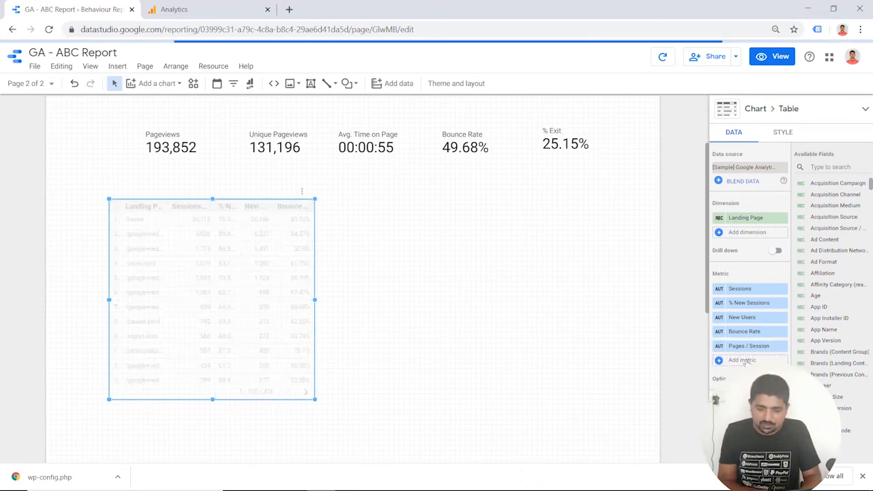
Step: Add Avg. Session Duration as the table's sixth metric and compare the metric set with the Analytics Landing Pages report
click(743, 360)
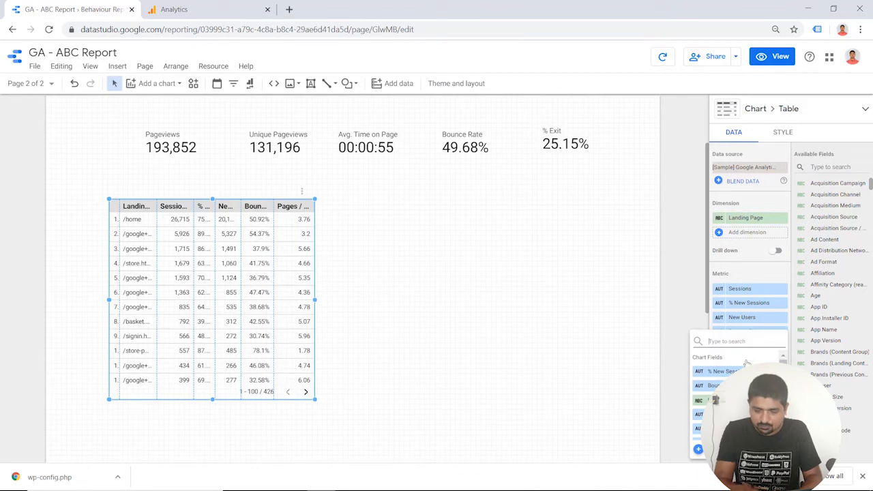
text(avg)
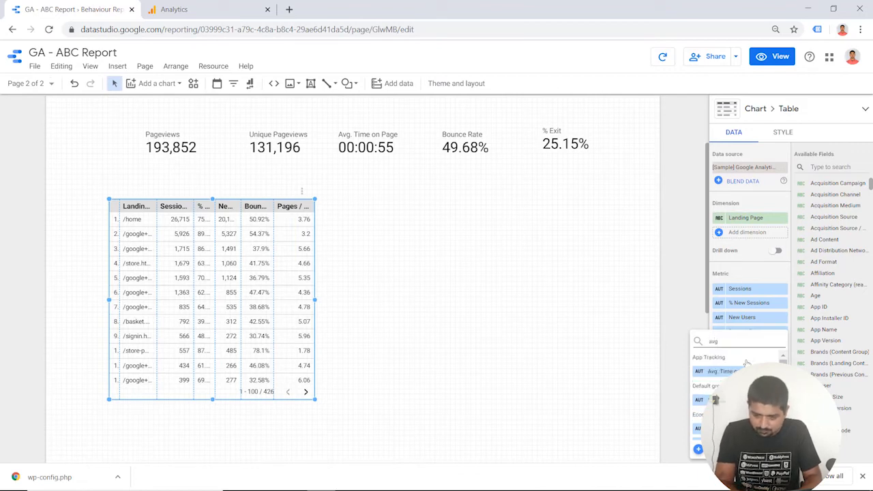
text( s)
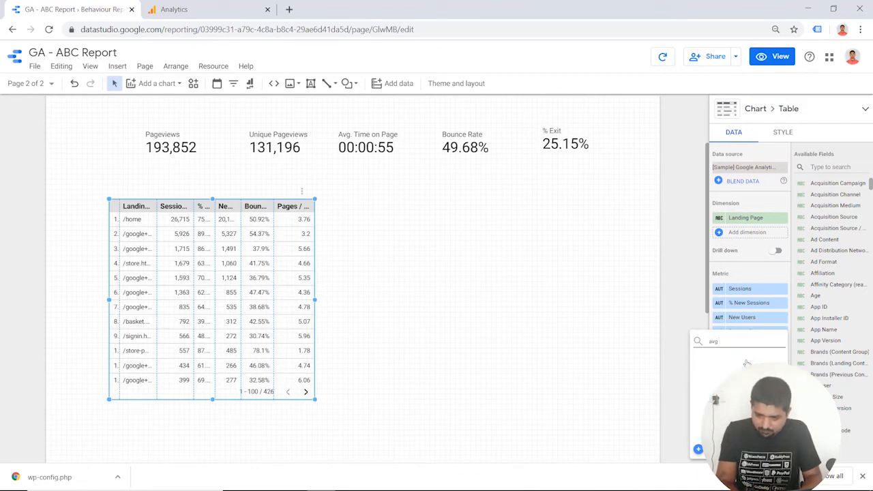
key(BackSpace)
text(se)
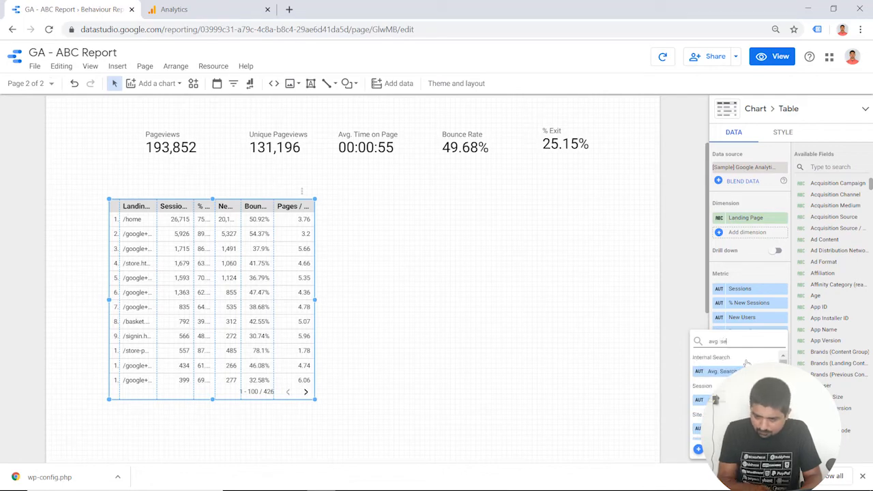
text(s)
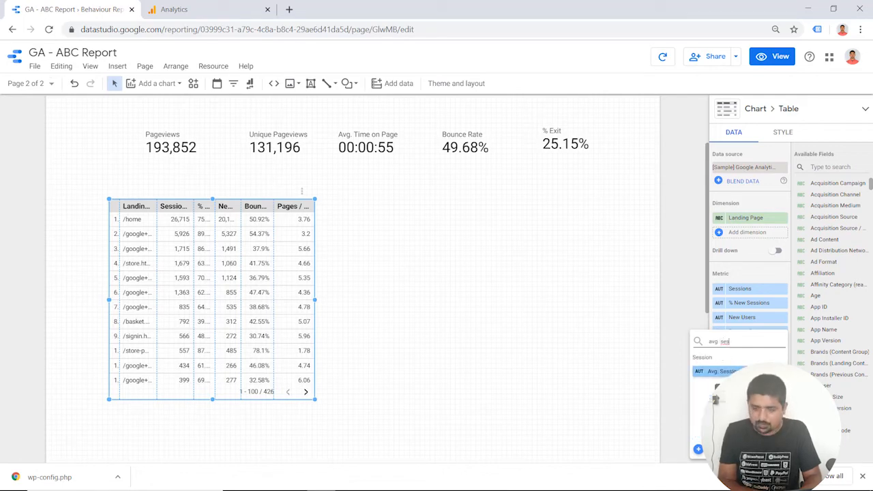
click(730, 371)
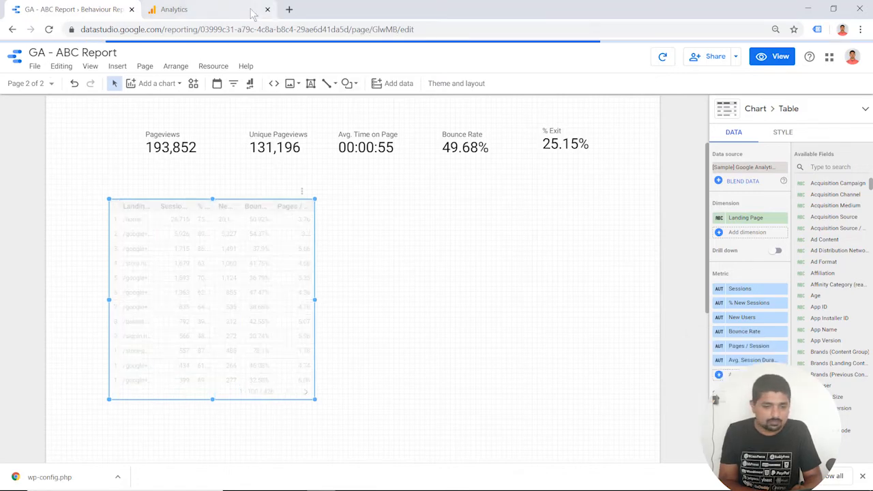
click(182, 8)
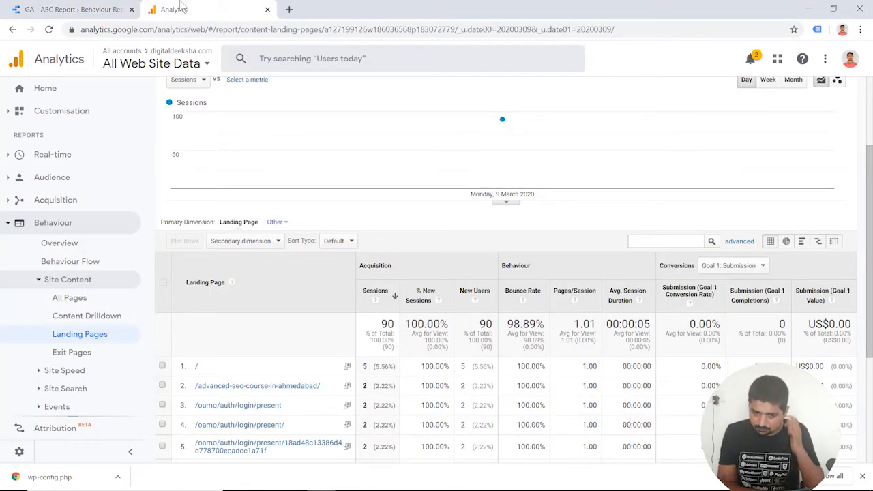
click(99, 9)
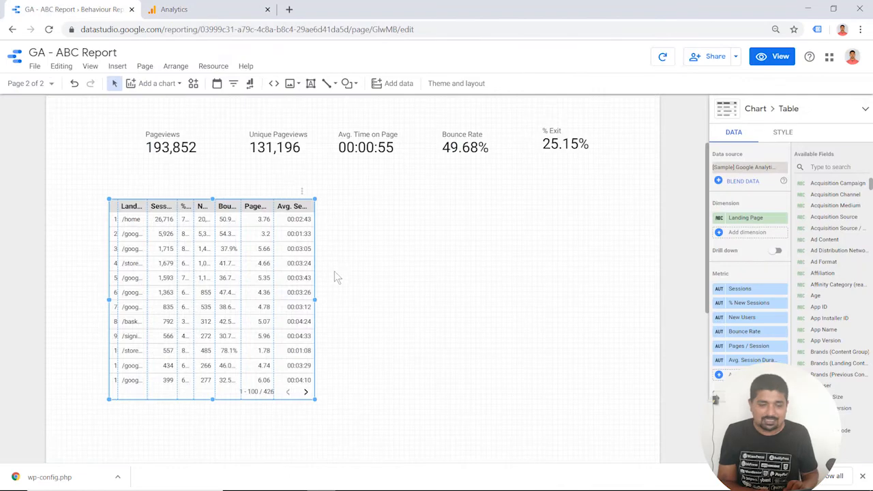
Step: Widen the table to span beneath all five scorecards, adjust its metric column widths to fit the headers, and deselect it
drag(316, 298, 618, 291)
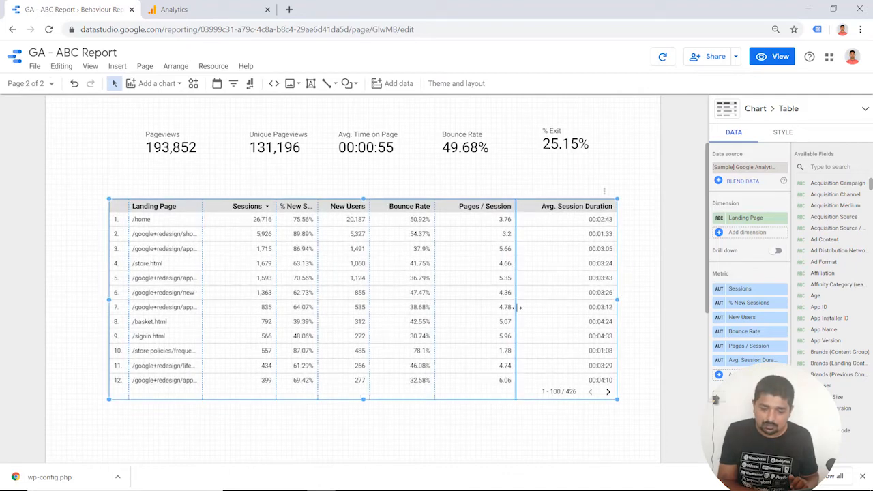
drag(518, 307, 540, 306)
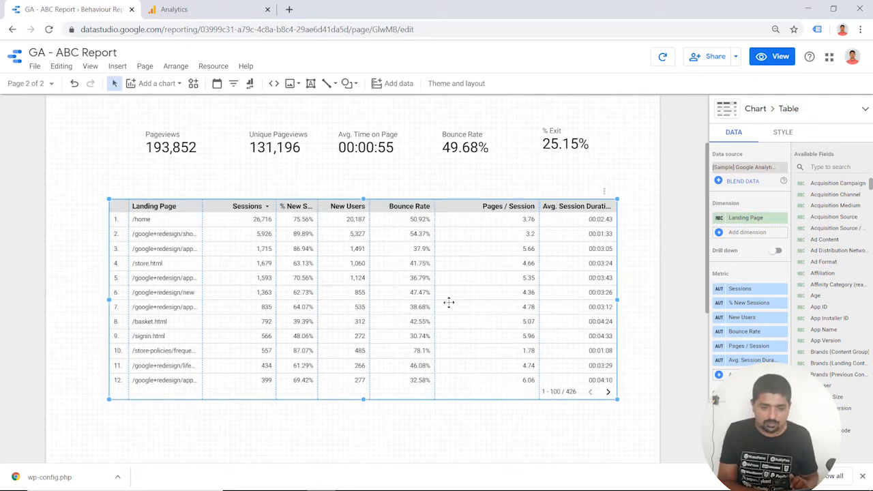
drag(438, 301, 472, 300)
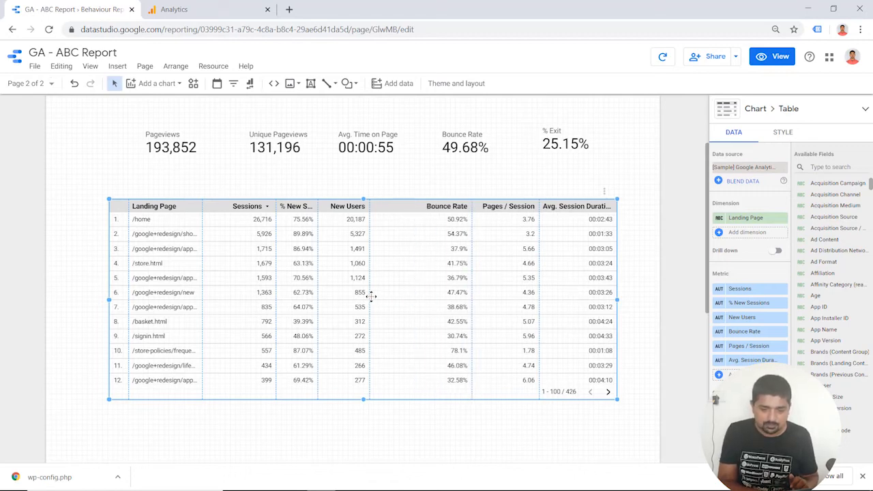
drag(374, 294, 406, 294)
drag(318, 285, 350, 287)
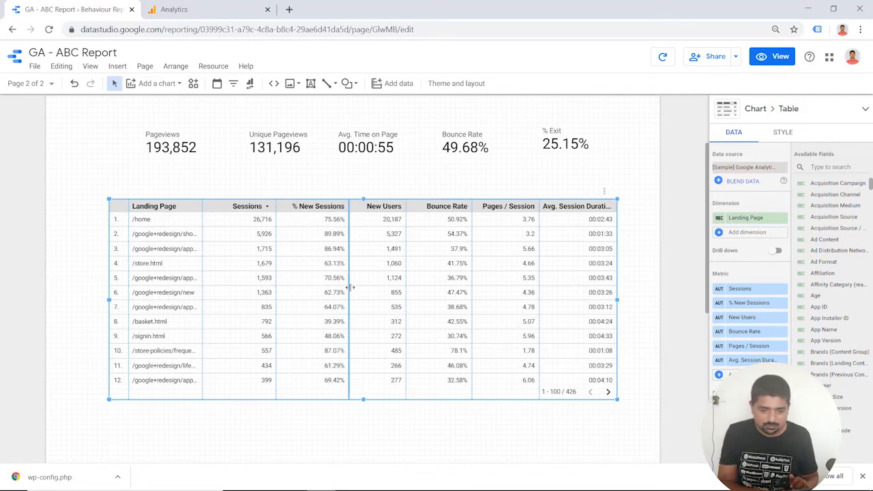
click(243, 432)
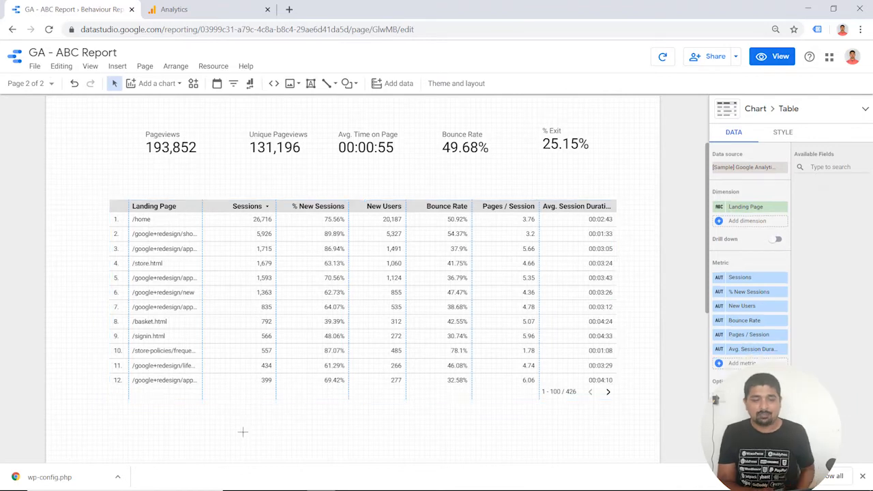
scroll(246, 438, down, 4)
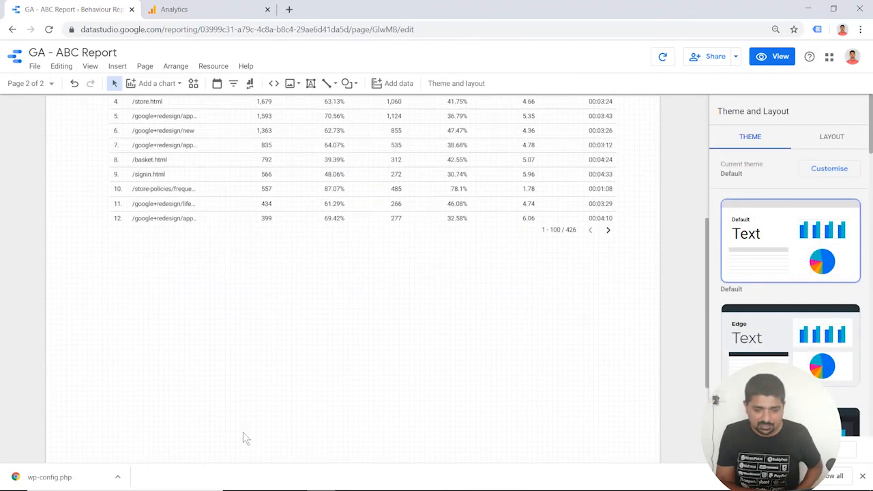
Step: Duplicate the Landing Page table and place the copy directly beneath the original, aligned with its edges
scroll(245, 439, up, 3)
scroll(245, 438, up, 1)
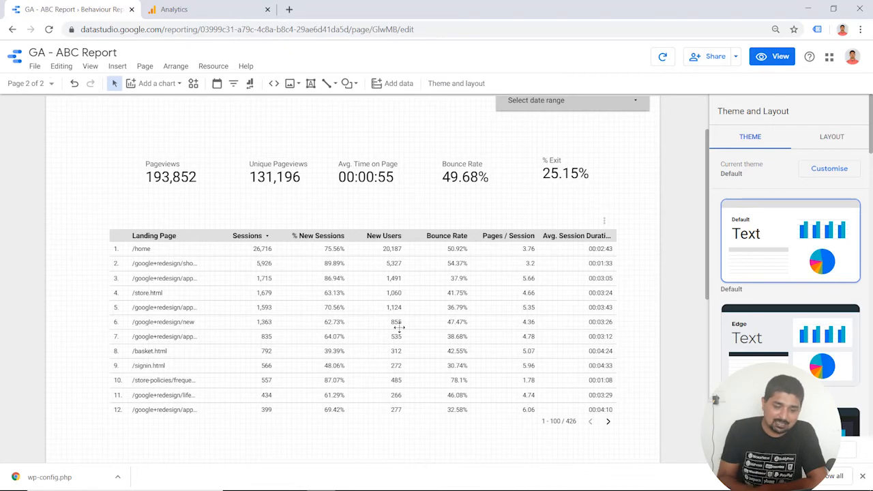
click(345, 355)
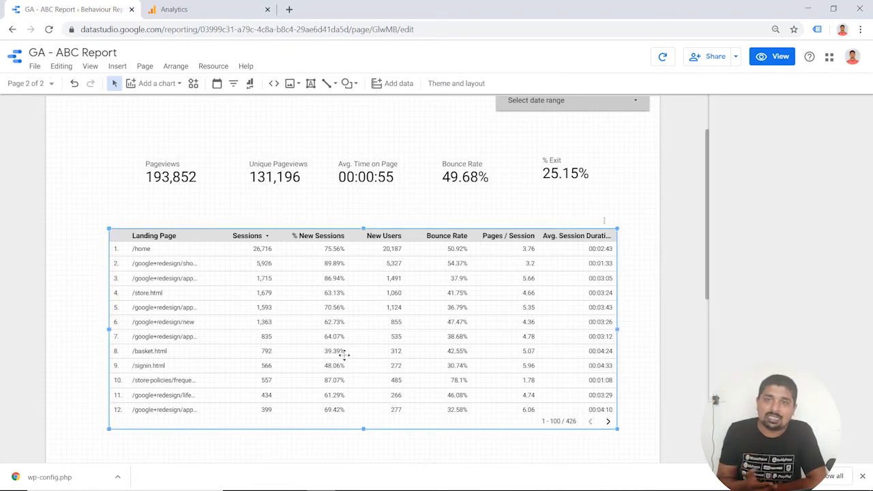
scroll(345, 356, down, 4)
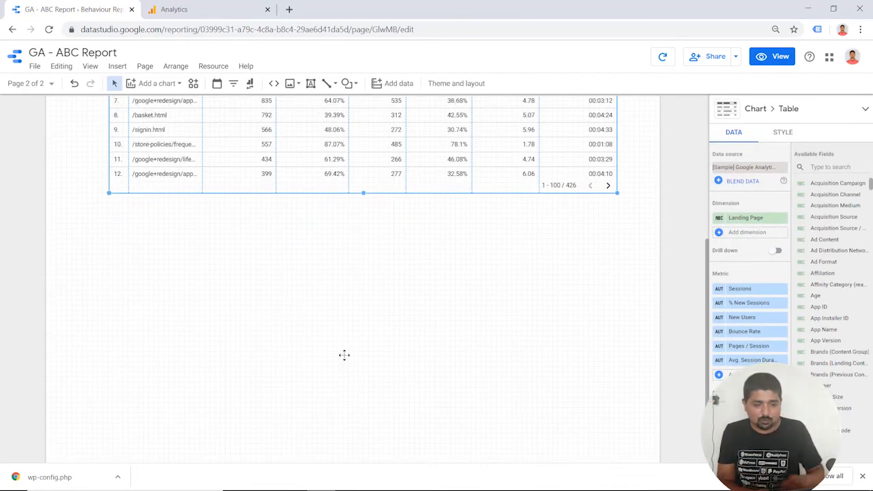
key(ctrl+v)
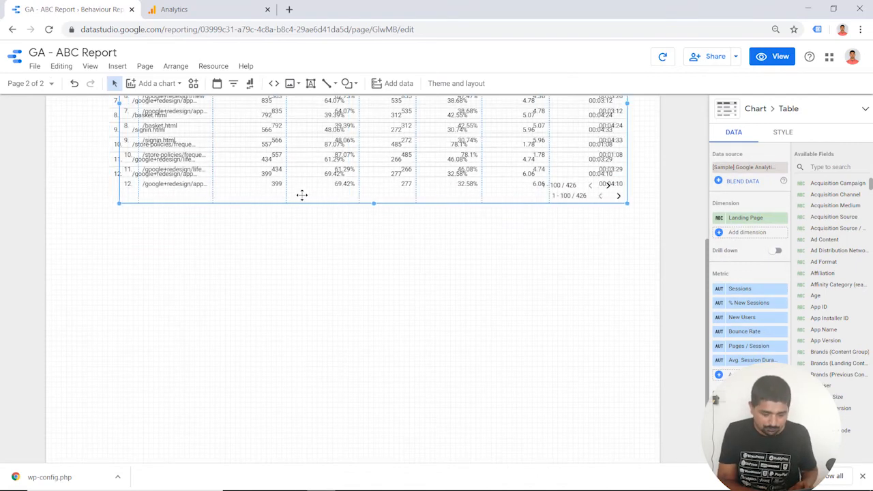
drag(302, 195, 295, 413)
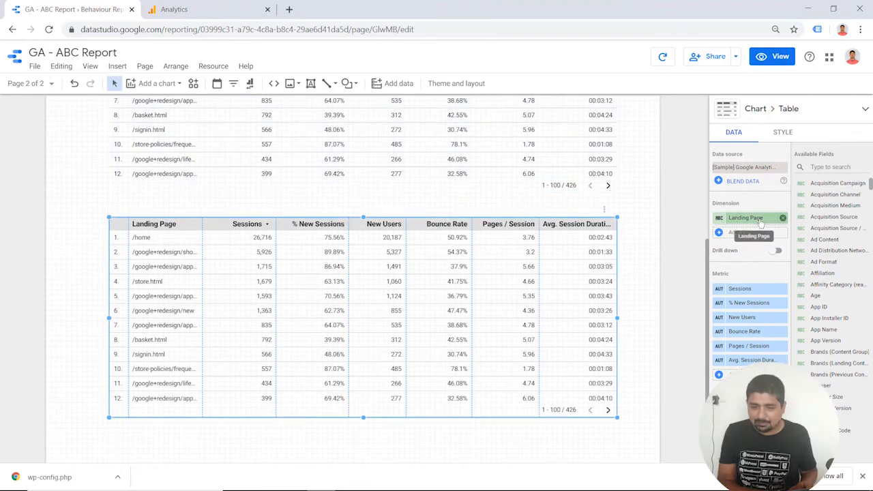
Step: Change the lower table's dimension from Landing Page to Browser and deselect the table
click(760, 223)
text(bro)
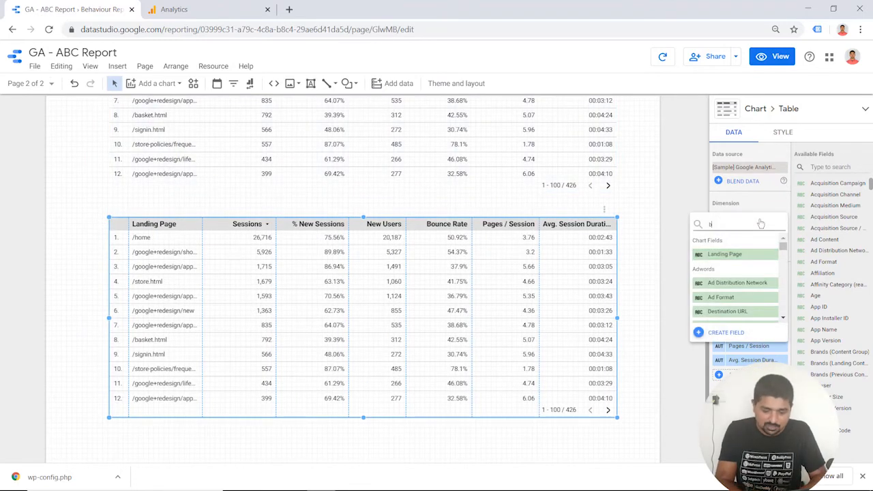
text(w)
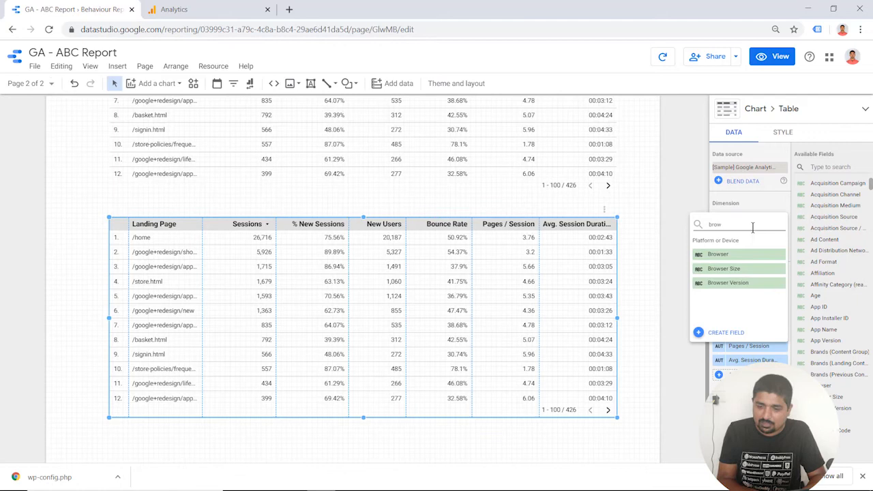
click(729, 255)
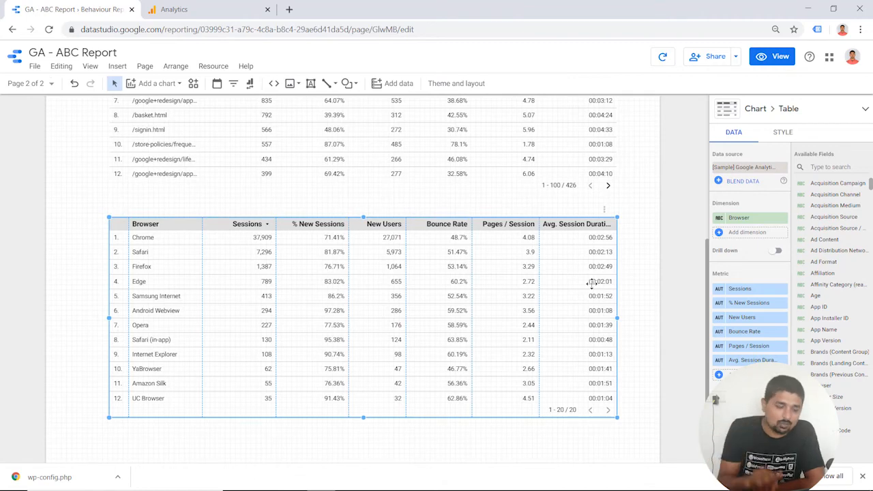
click(430, 440)
Step: Shorten the Landing Page table so that it shows only seven rows
scroll(429, 441, down, 3)
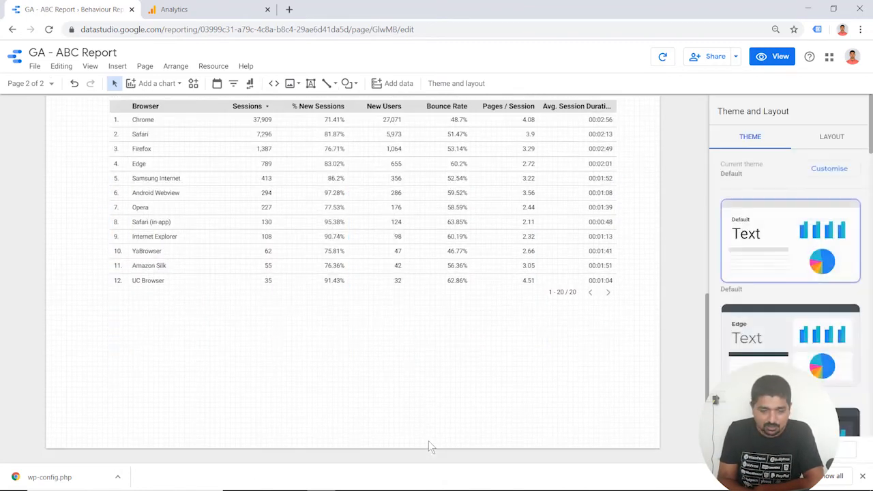
scroll(428, 444, up, 4)
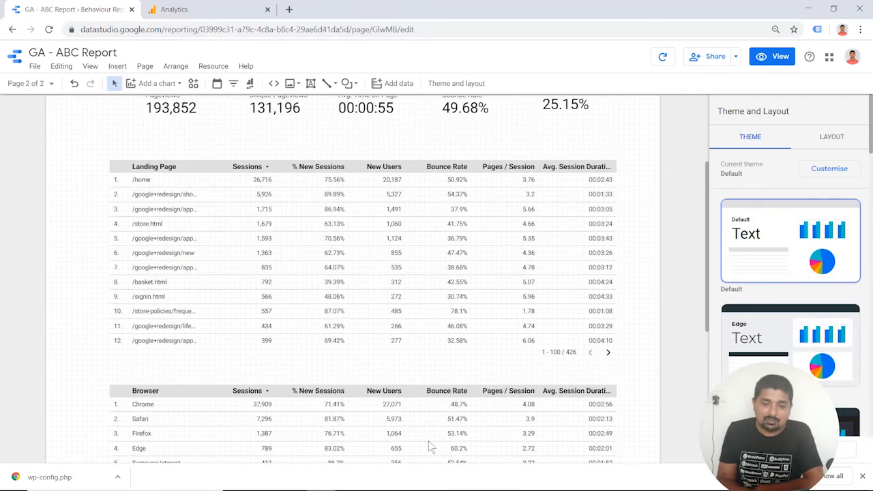
click(403, 306)
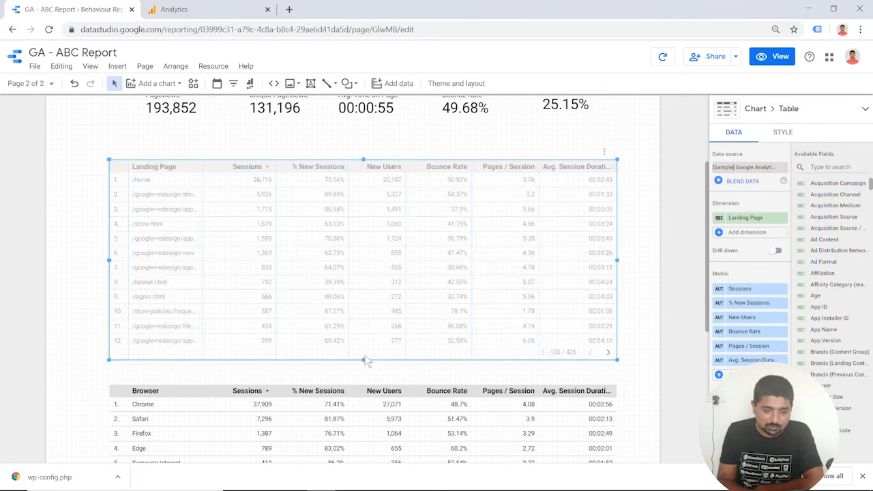
drag(364, 360, 370, 291)
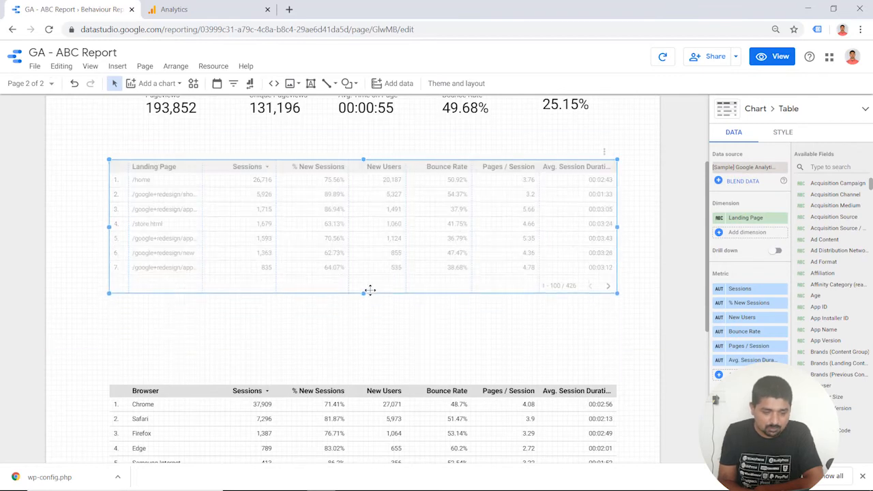
Step: Move the Browser table up closer to the Landing Page table and shorten it to just over seven rows
click(353, 401)
click(352, 401)
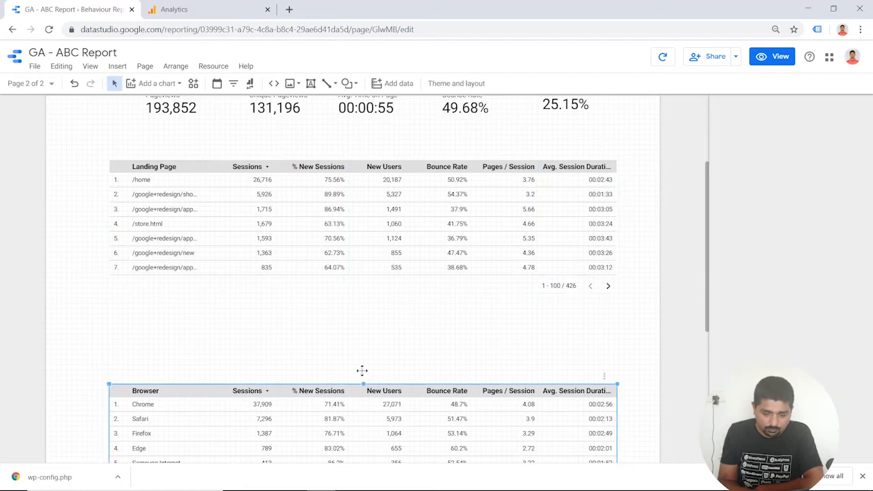
drag(356, 386, 360, 342)
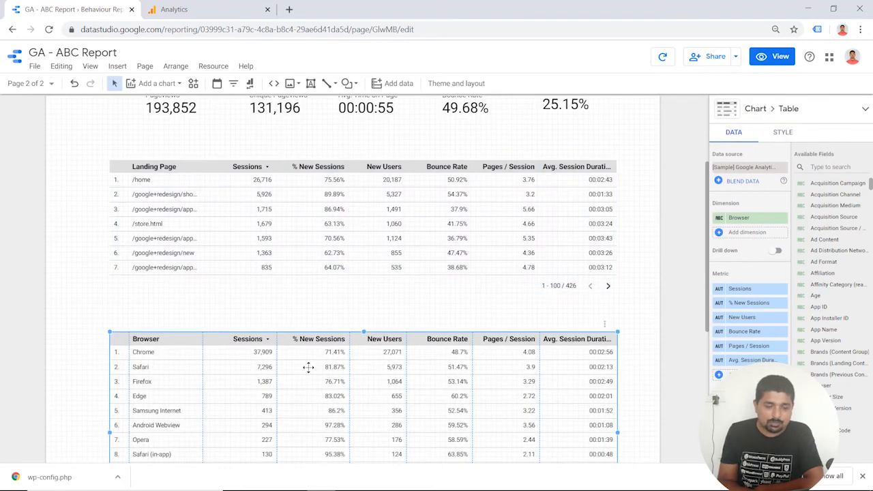
scroll(308, 367, down, 2)
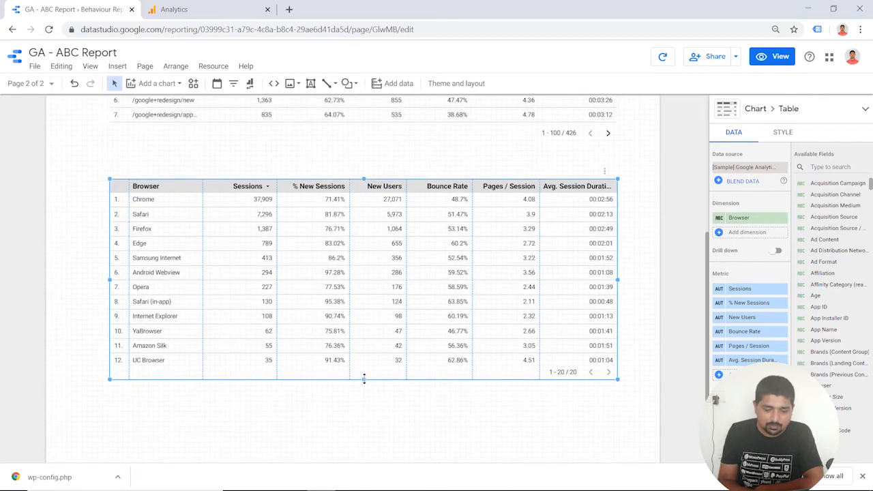
drag(364, 379, 370, 315)
click(364, 373)
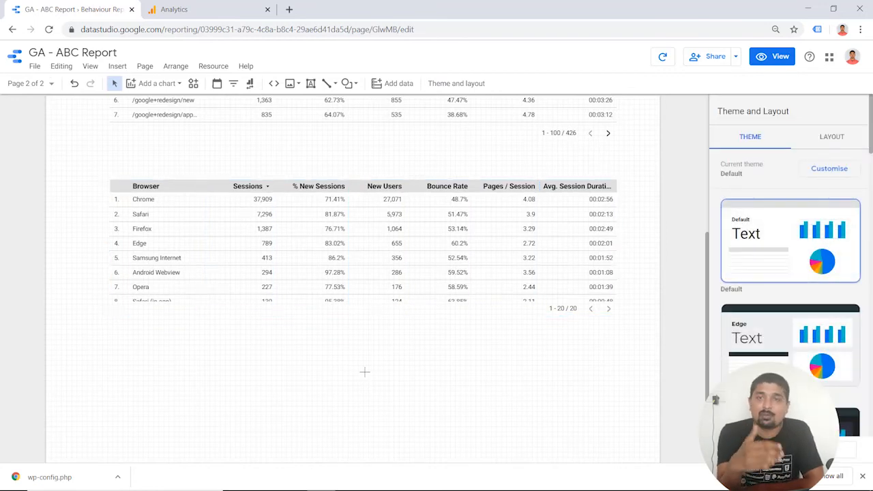
Step: Paste another copy of the Landing Page table beneath the Browser table and reduce its height to six rows
click(380, 212)
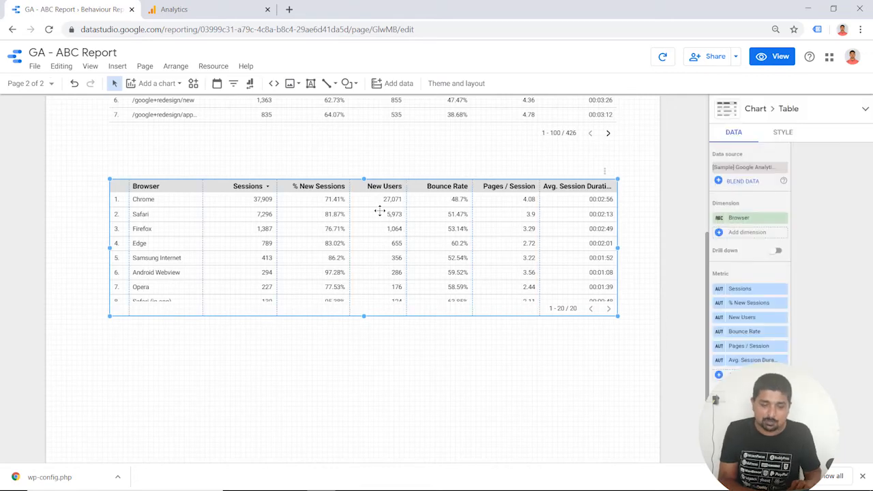
drag(380, 212, 379, 211)
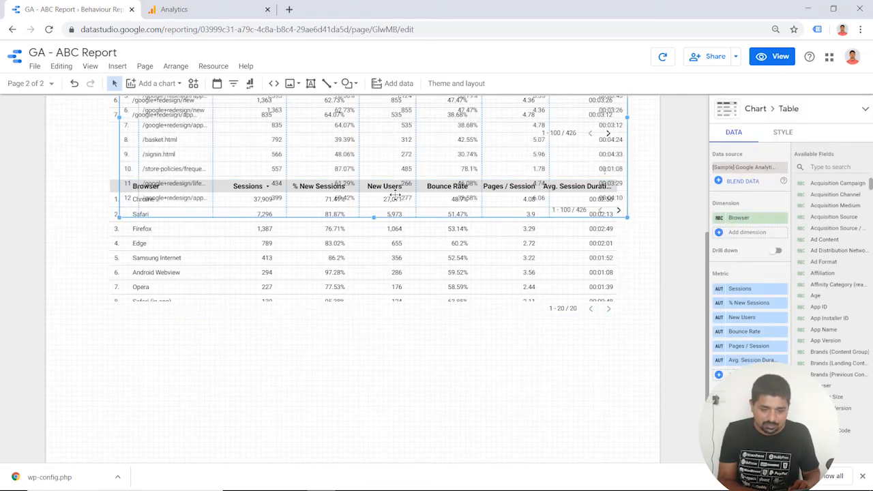
drag(392, 202, 381, 486)
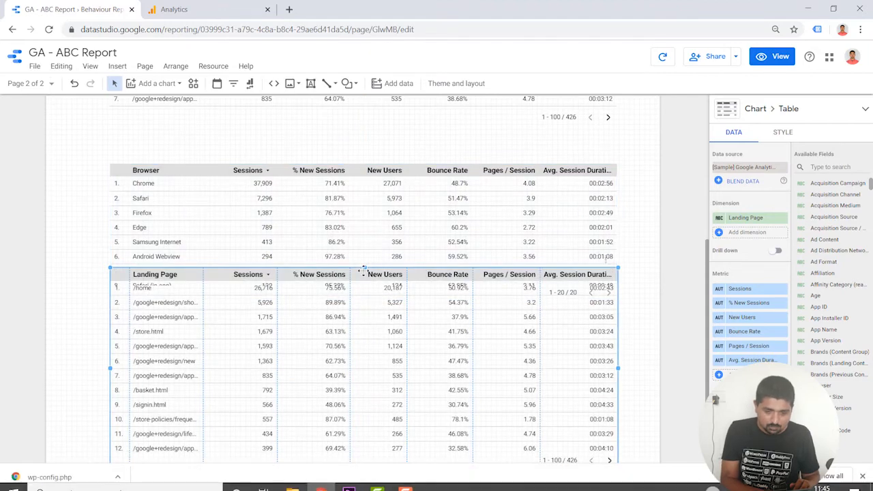
drag(365, 266, 355, 328)
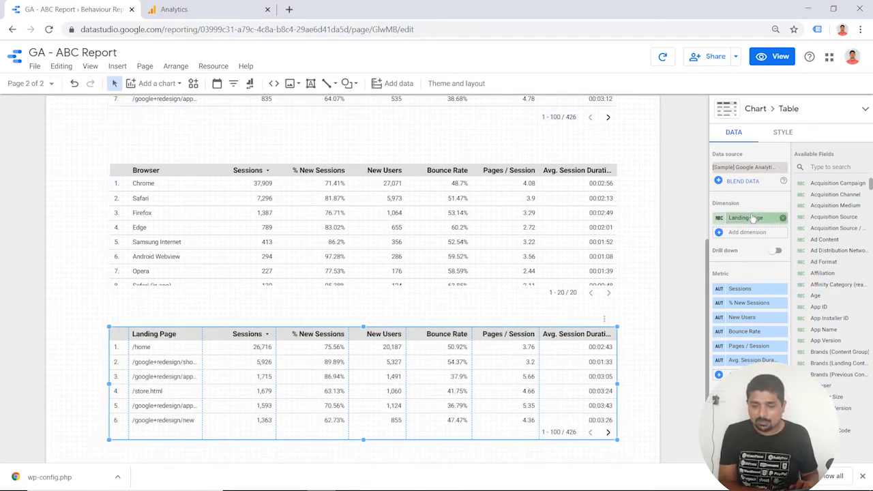
Step: Set the third table's dimension to Device Category, shorten the table slightly, and deselect it
click(752, 218)
text(device)
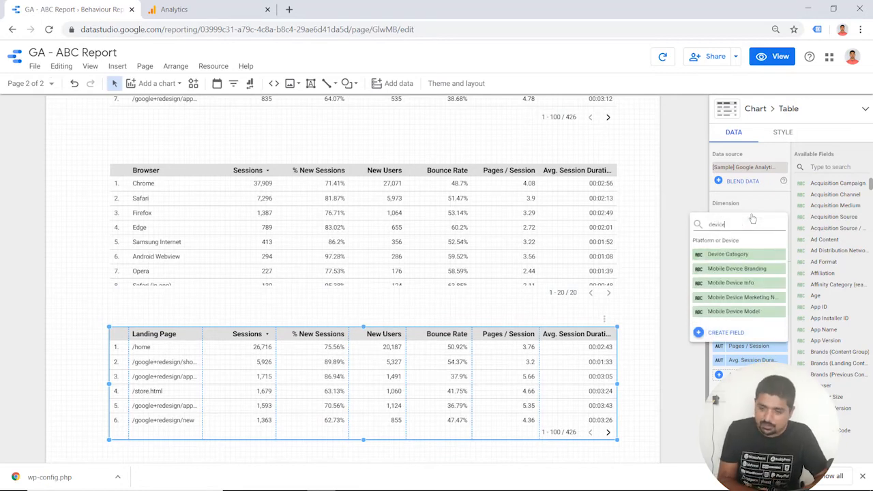
click(737, 254)
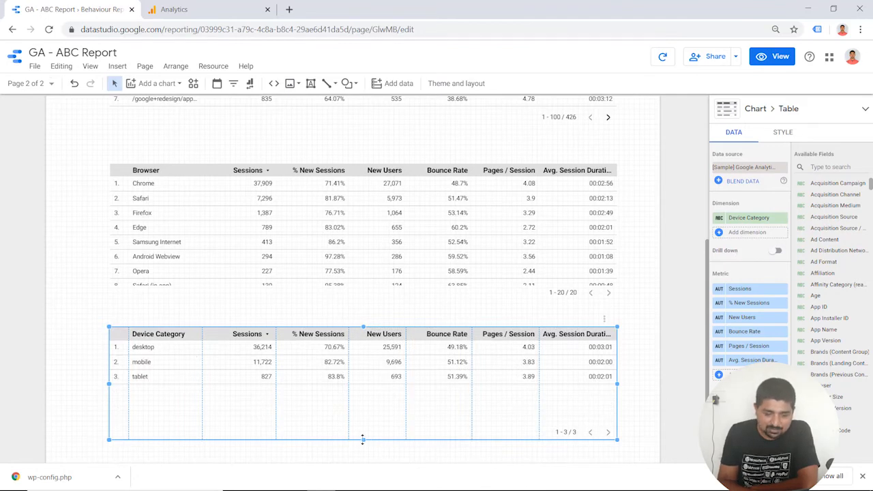
drag(363, 439, 363, 416)
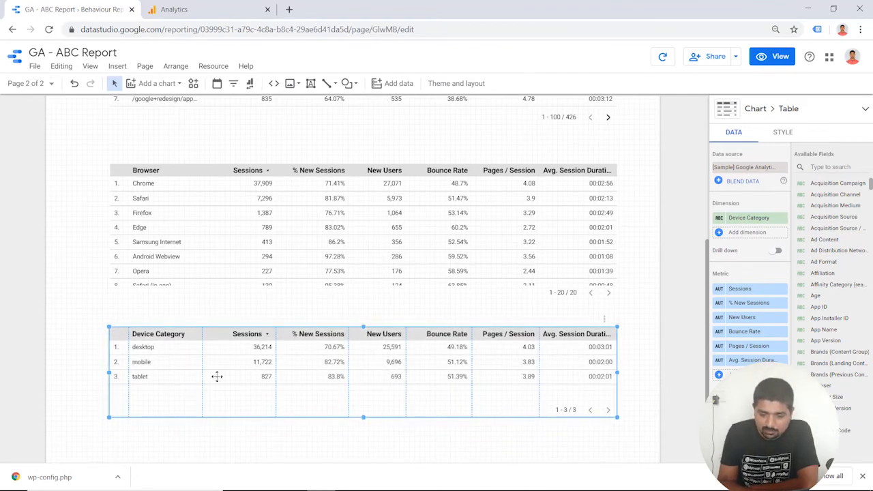
click(107, 338)
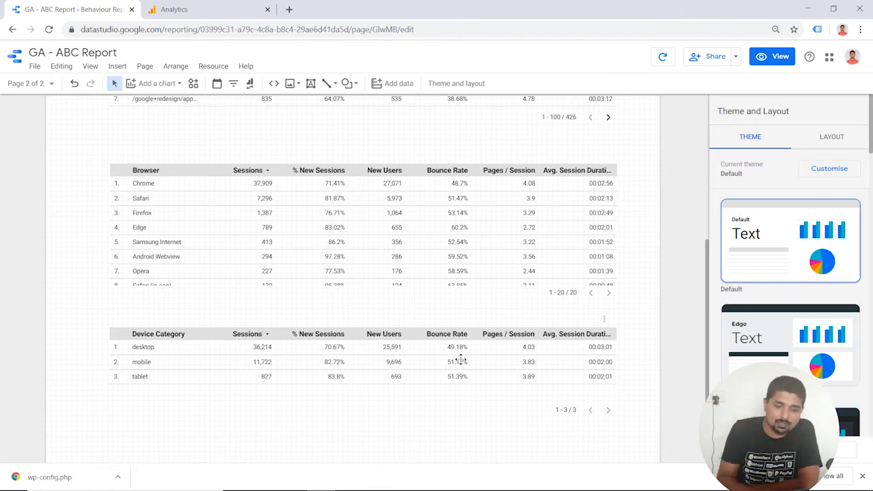
Step: Duplicate the Behaviour Report page to create a third report page
scroll(461, 359, up, 5)
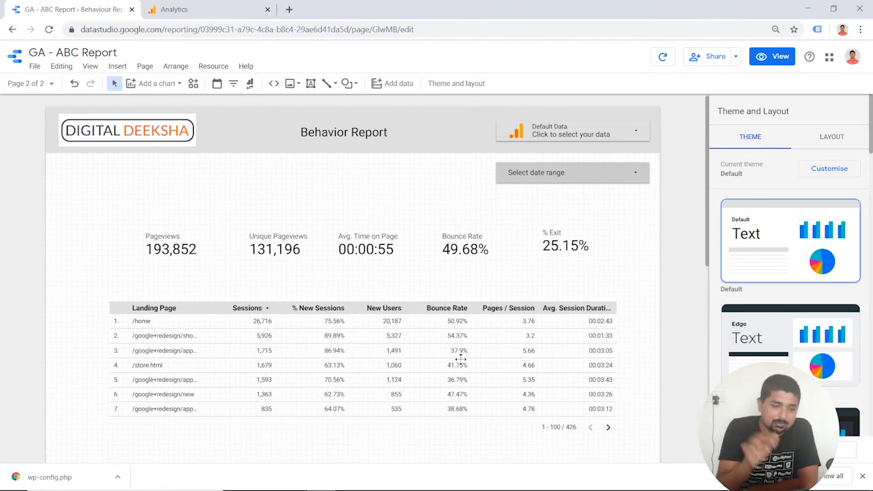
click(41, 87)
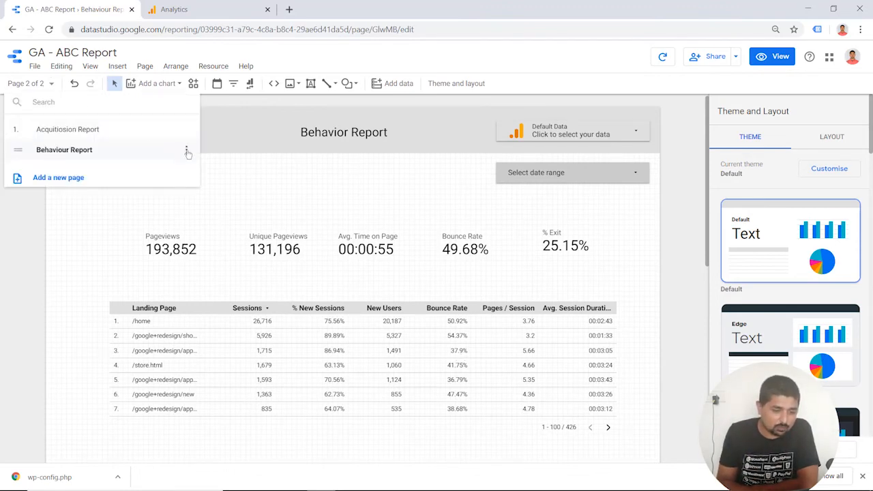
click(186, 151)
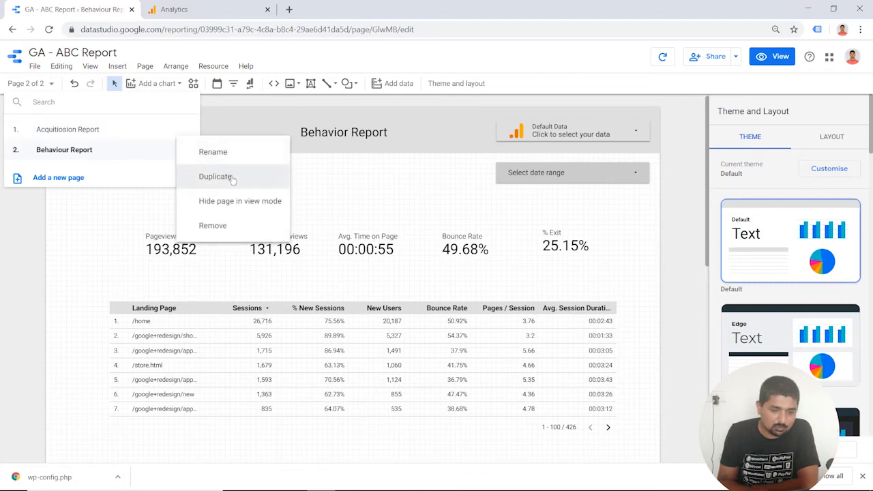
click(232, 179)
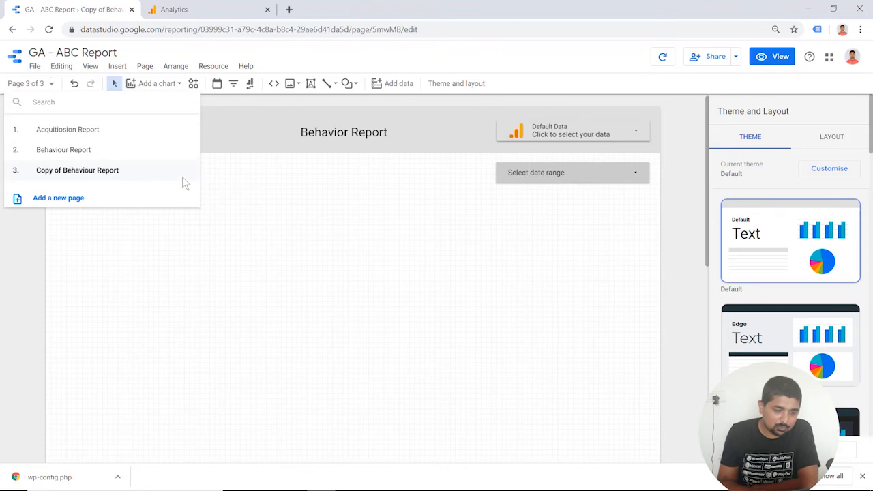
Step: Rename the duplicated page as Conversion Report
click(187, 170)
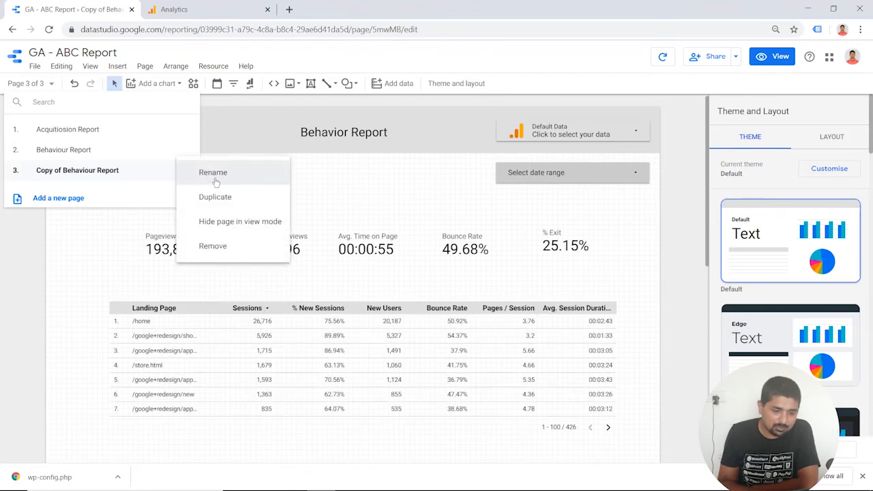
click(216, 180)
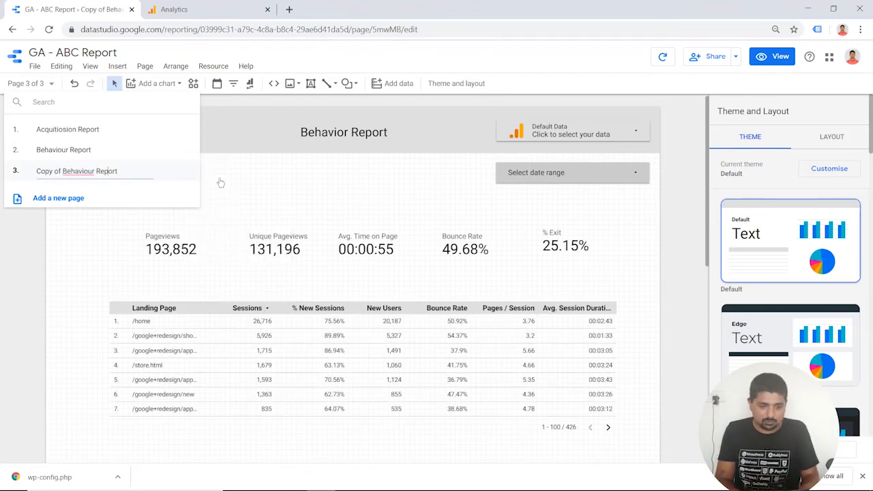
key(shift+Left)
key(shift+Left)
key(shift+Left)
key(shift+Left)
key(shift+Left)
key(shift+Left)
key(shift+Left)
key(shift+Left)
key(shift+Left)
key(shift+Left)
key(shift+Left)
key(shift+Left)
key(shift+Left)
key(shift+Left)
key(shift+Left)
key(shift+Left)
key(shift+Left)
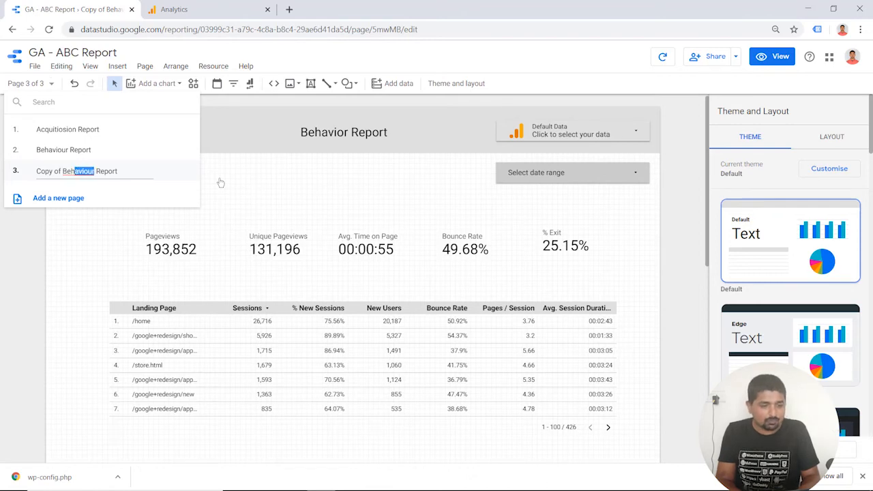
key(Left)
text(Conversion)
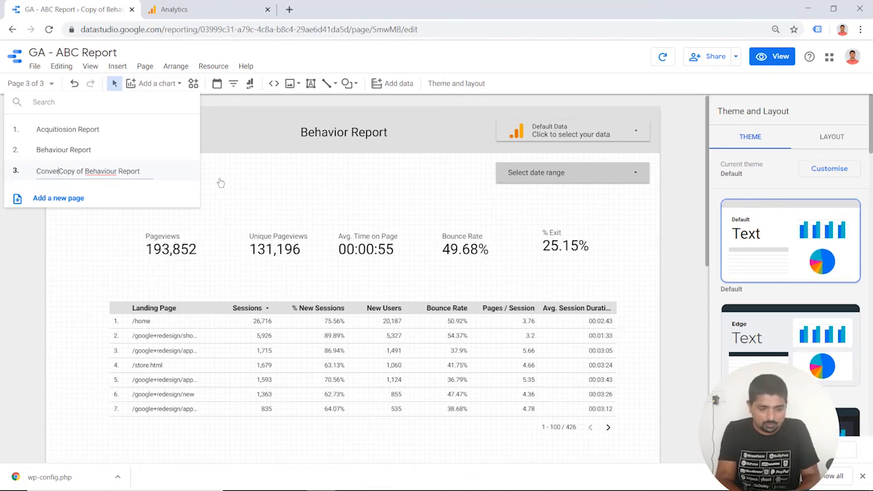
key(shift+Right)
key(shift+Right)
key(shift+Right)
key(shift+Right)
key(shift+Right)
key(shift+Right)
key(shift+Right)
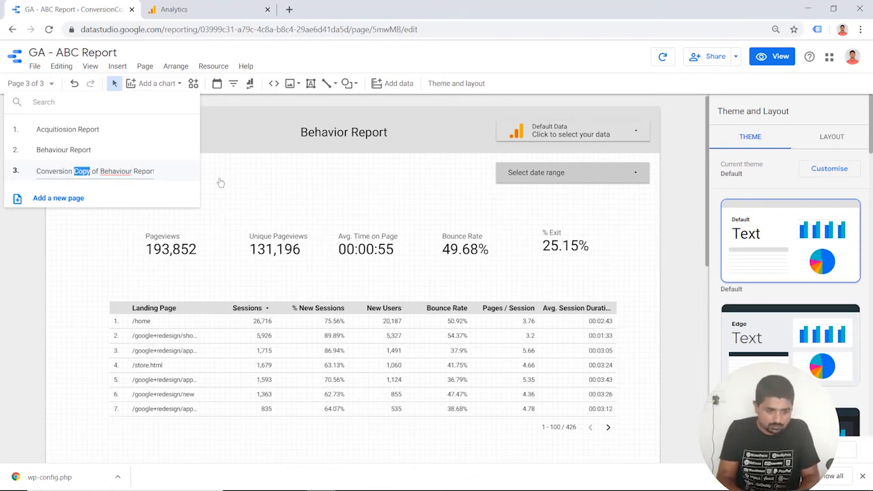
key(shift+Right)
key(shift+Right)
key(shift+Right)
key(shift+Right)
key(shift+Right)
key(shift+Right)
key(shift+Right)
key(shift+Right)
key(shift+Right)
key(shift+Right)
key(shift+Right)
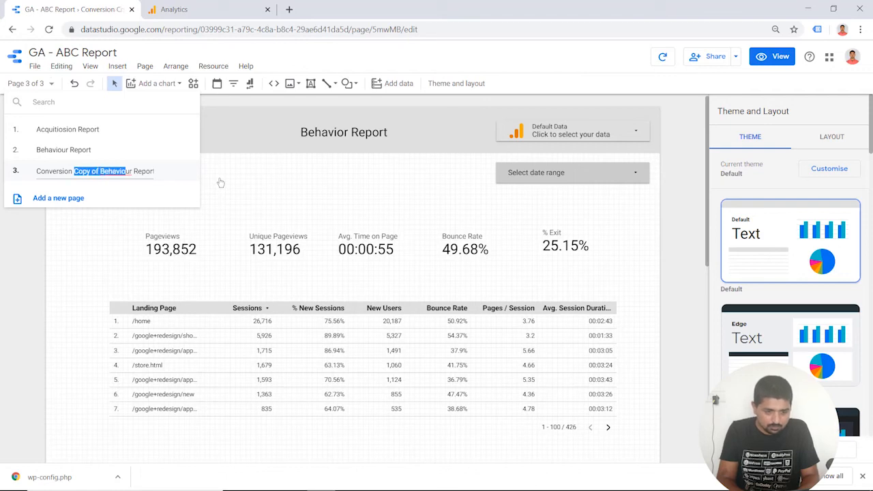
key(BackSpace)
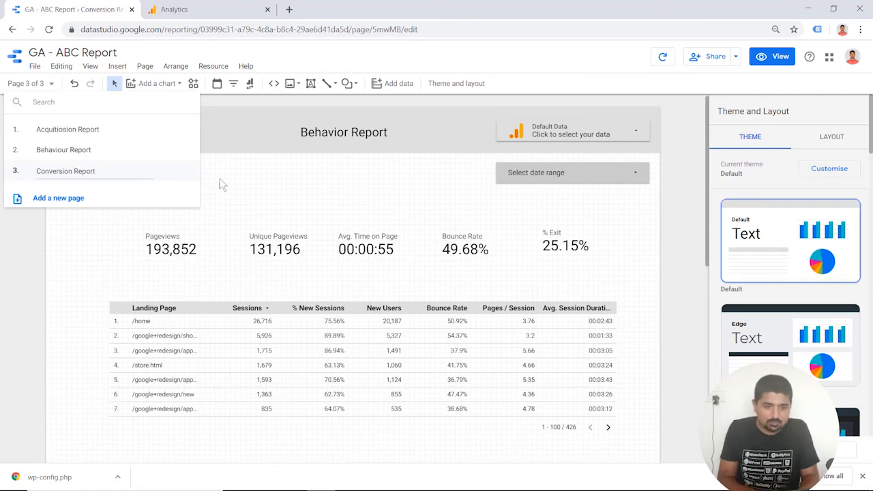
Step: Change the page heading to Conversion Report and widen its text box so the title fits on one line
click(257, 183)
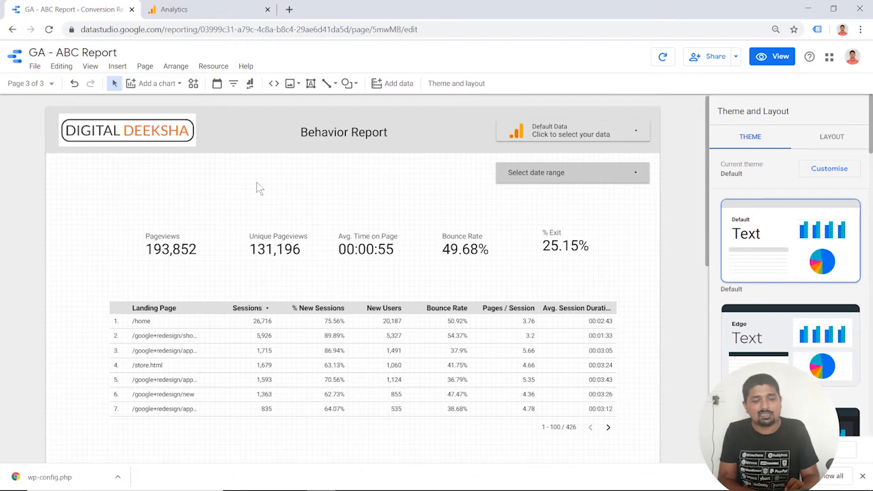
click(175, 239)
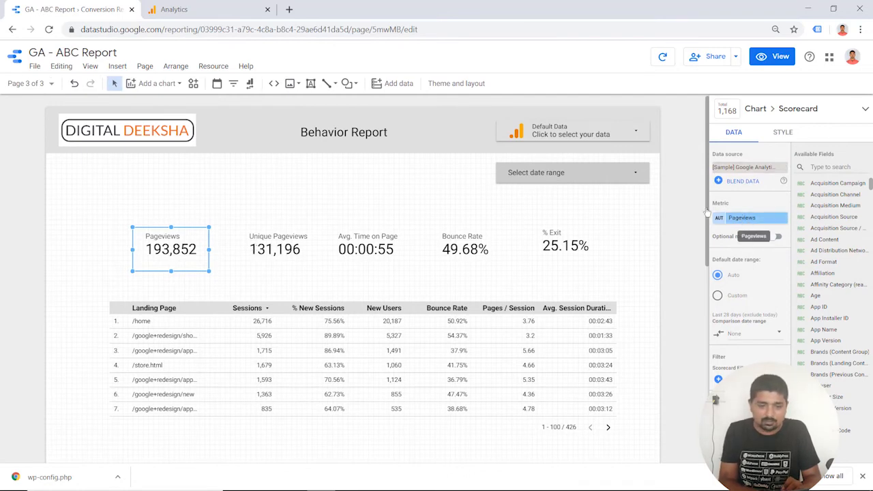
click(341, 197)
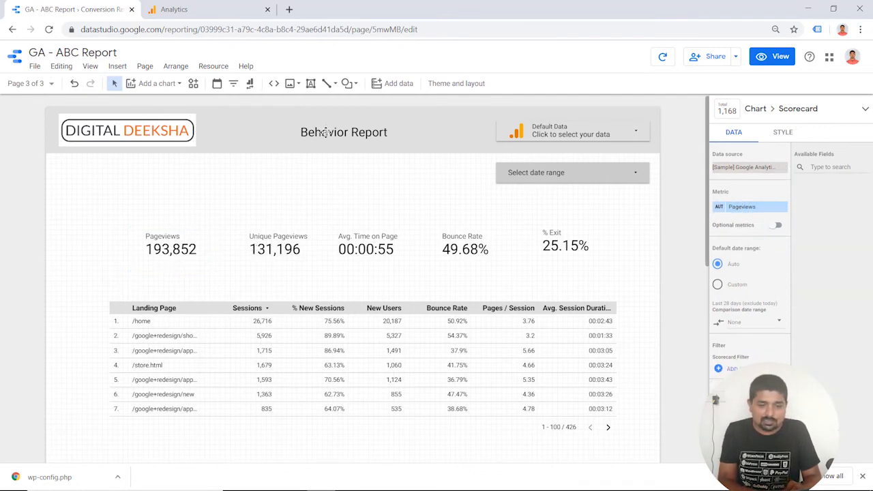
triple_click(326, 132)
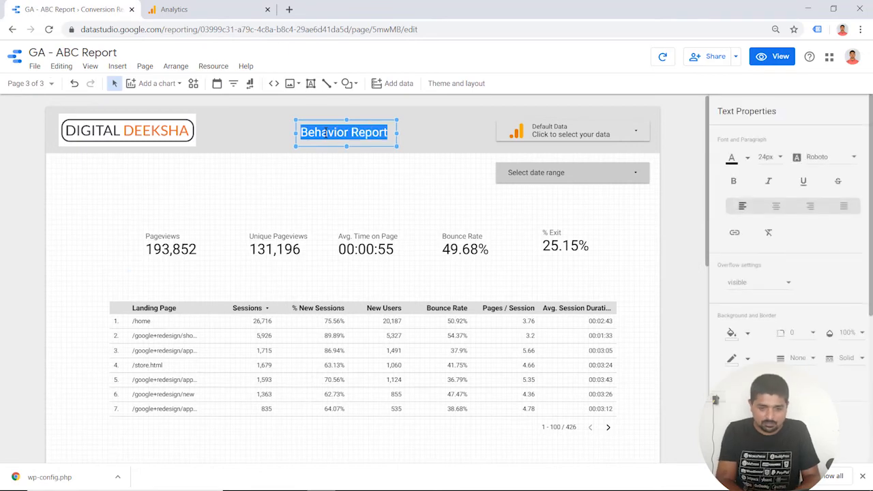
scroll(325, 132, down, 5)
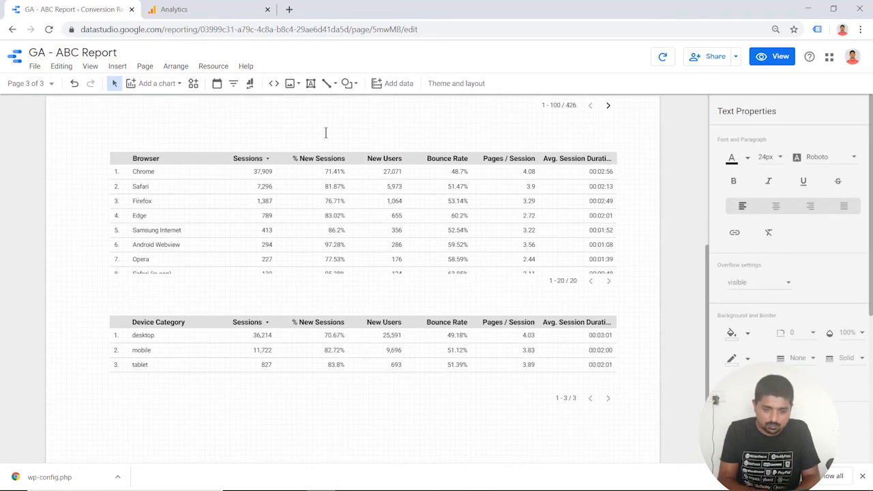
scroll(326, 132, up, 5)
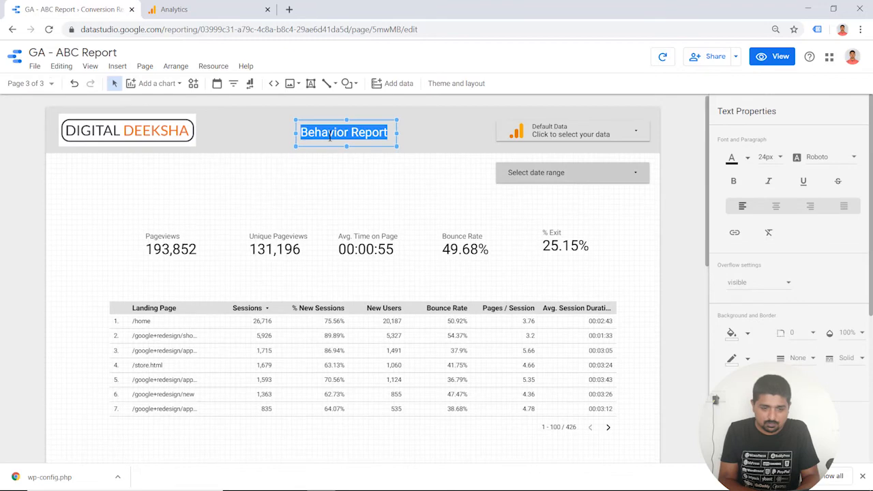
double_click(330, 135)
text(Conversion)
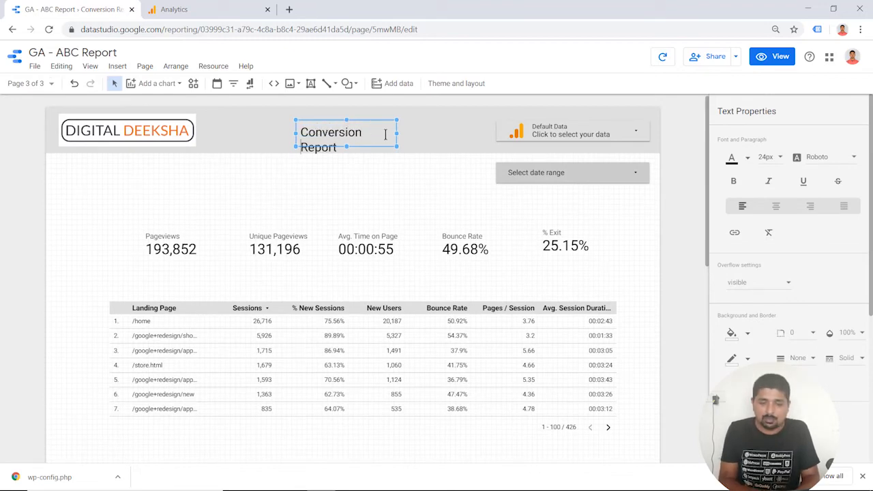
drag(397, 136, 411, 133)
click(359, 179)
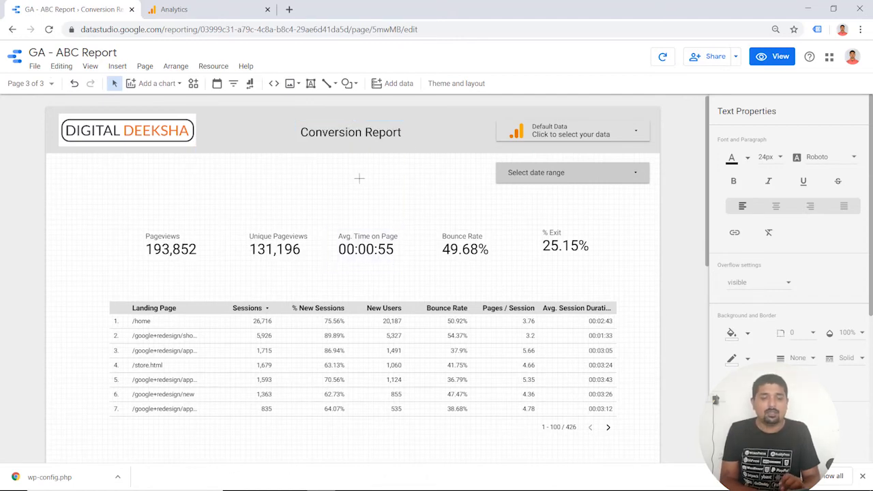
Step: Set the Pageviews scorecard's metric to Goal Completions
click(159, 242)
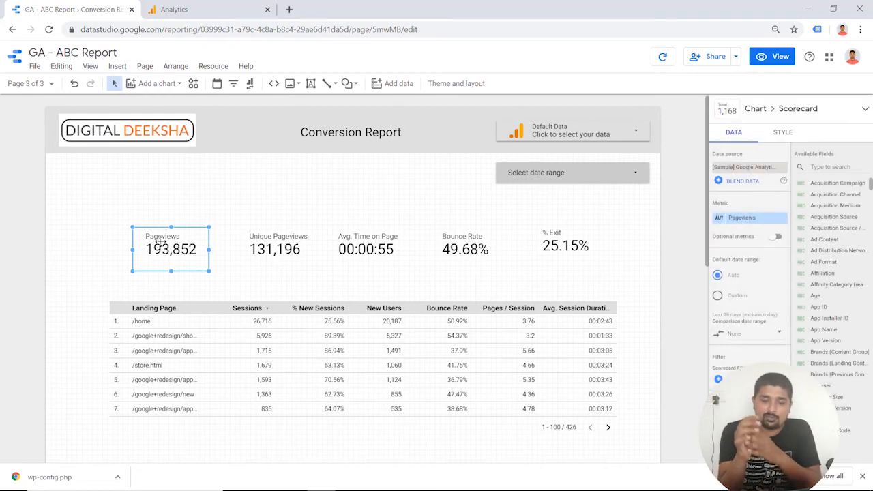
click(752, 218)
text(g)
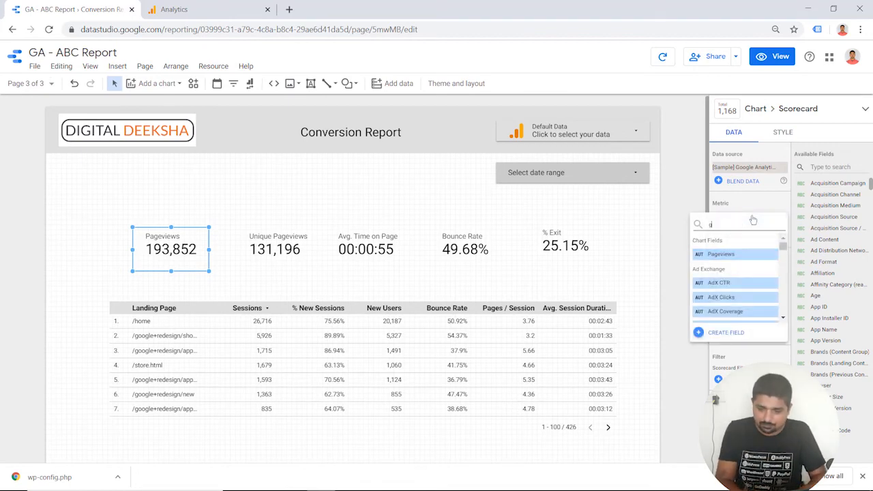
text(oal com)
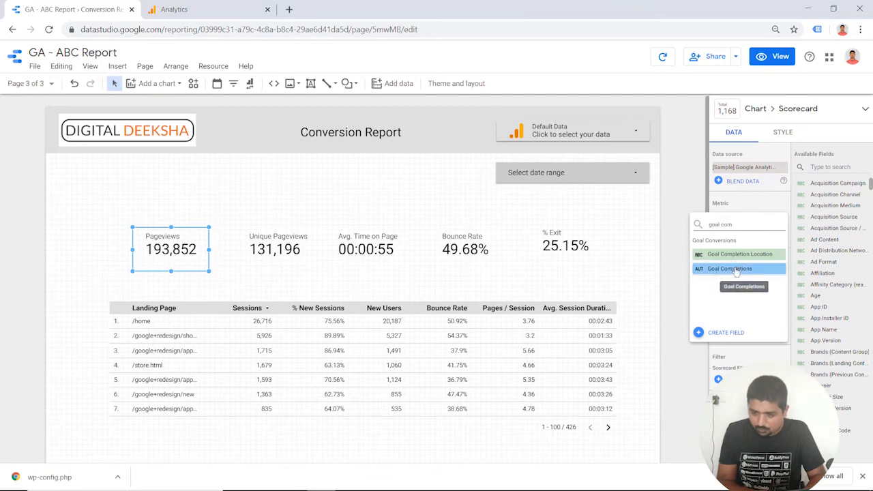
click(736, 270)
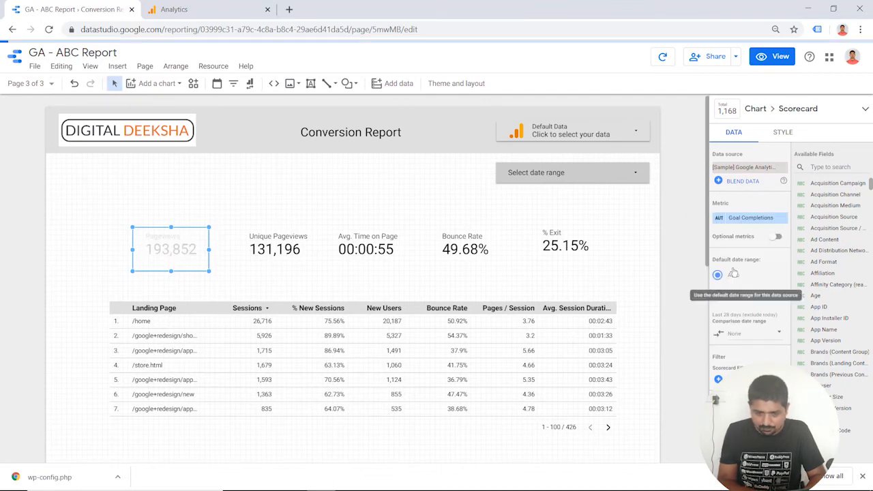
Step: Search the available metrics for sales for the Unique Pageviews scorecard, then clear the search
click(266, 237)
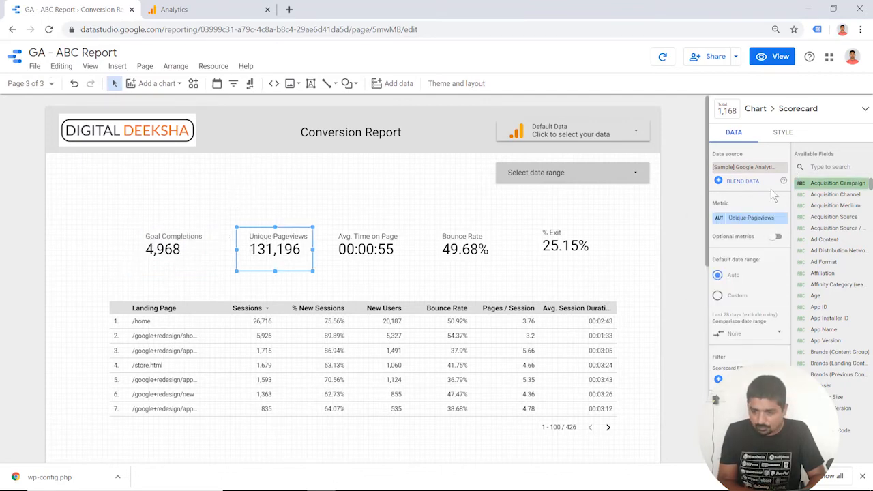
click(743, 218)
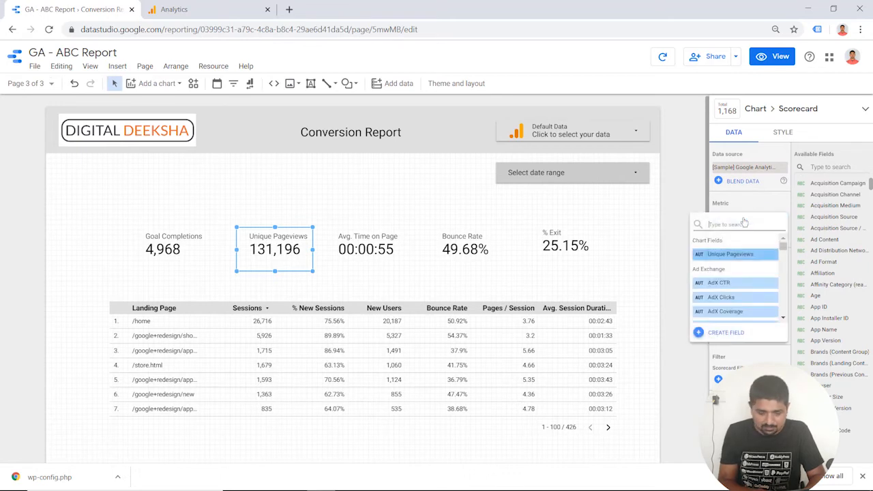
text(sales)
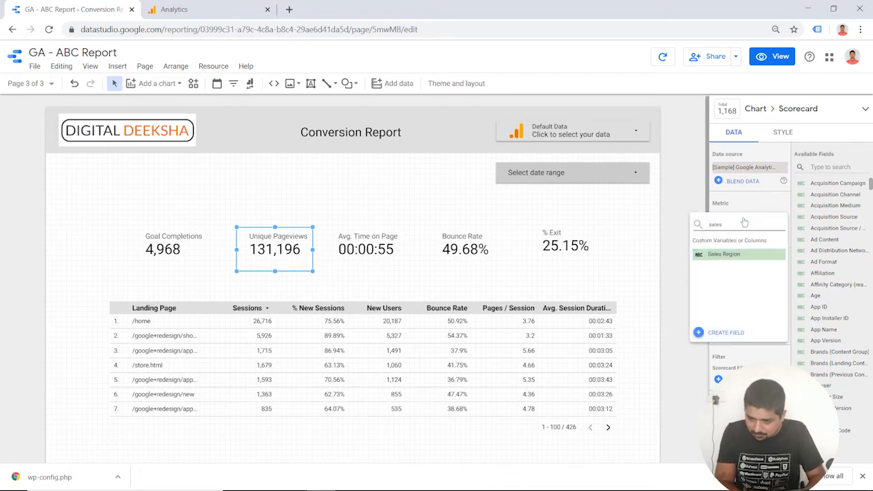
key(BackSpace)
key(BackSpace)
key(BackSpace)
key(BackSpace)
key(BackSpace)
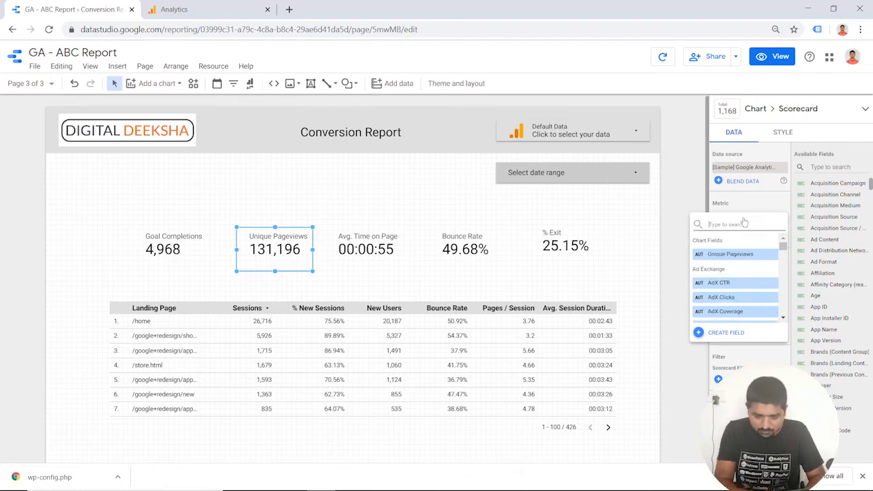
Step: Find the conversion rate metrics and set the second scorecard's metric to Ecommerce Conversion Rate
text(con)
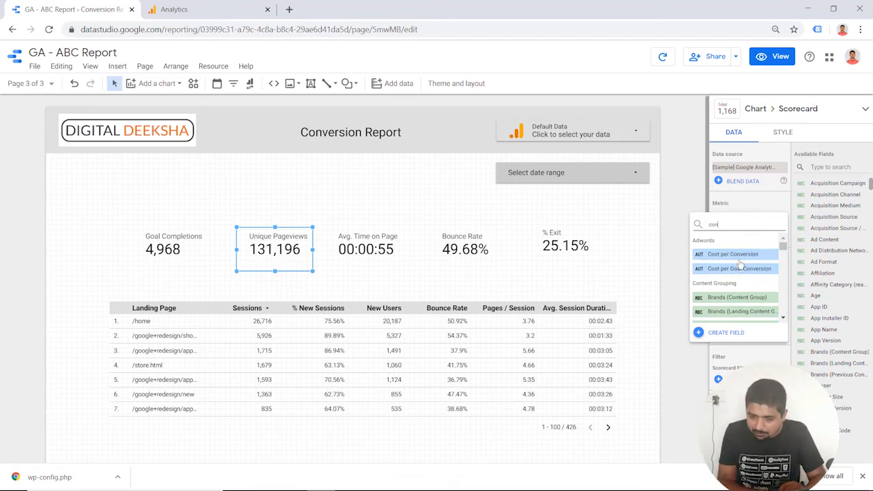
scroll(739, 272, down, 1)
scroll(739, 272, down, 5)
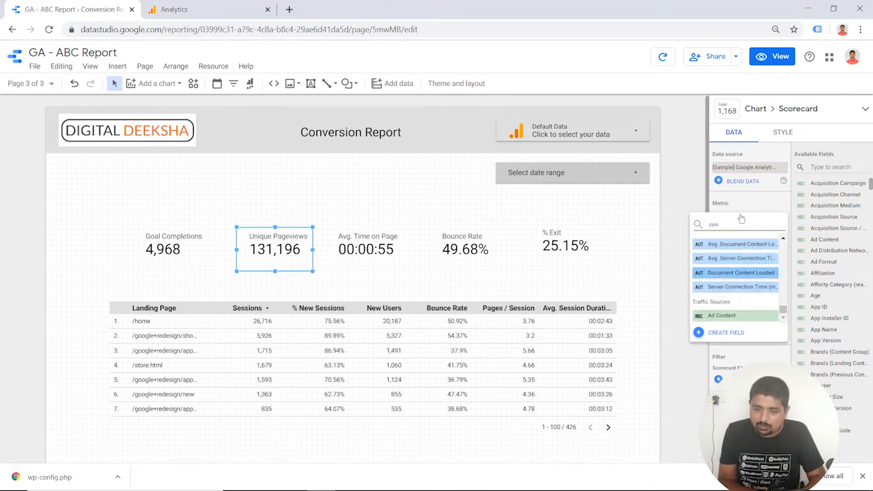
text(version)
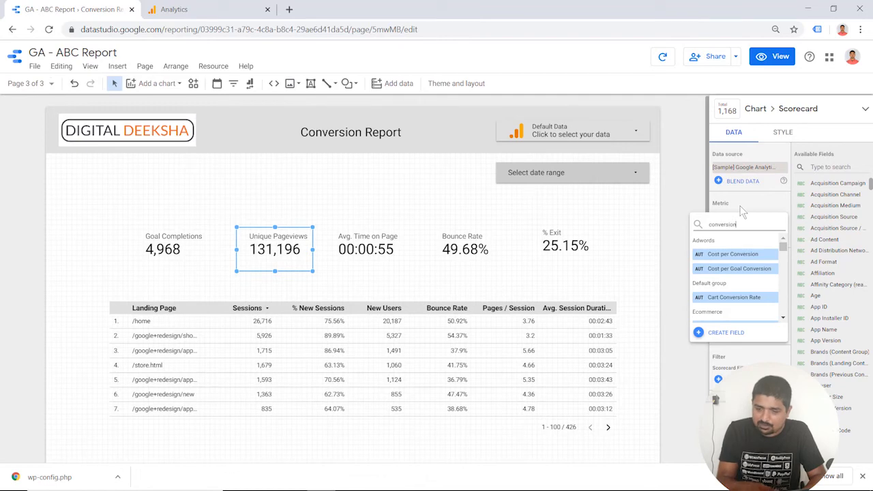
text( ra)
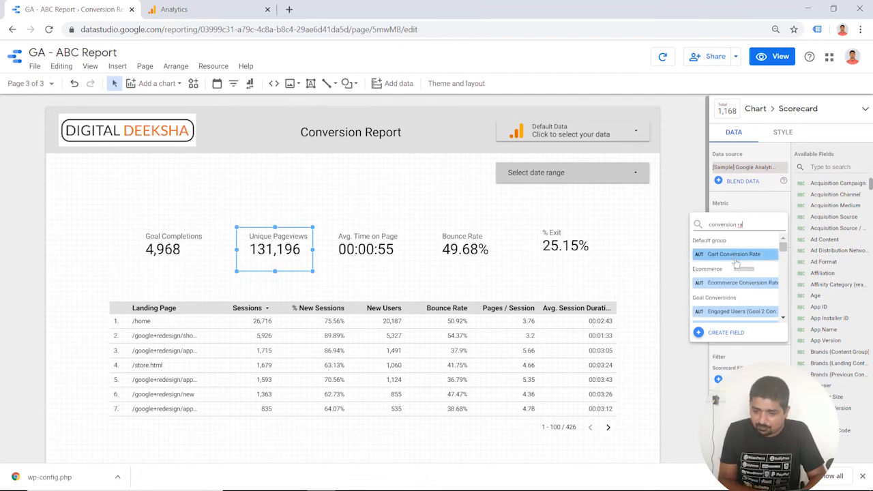
scroll(740, 276, down, 3)
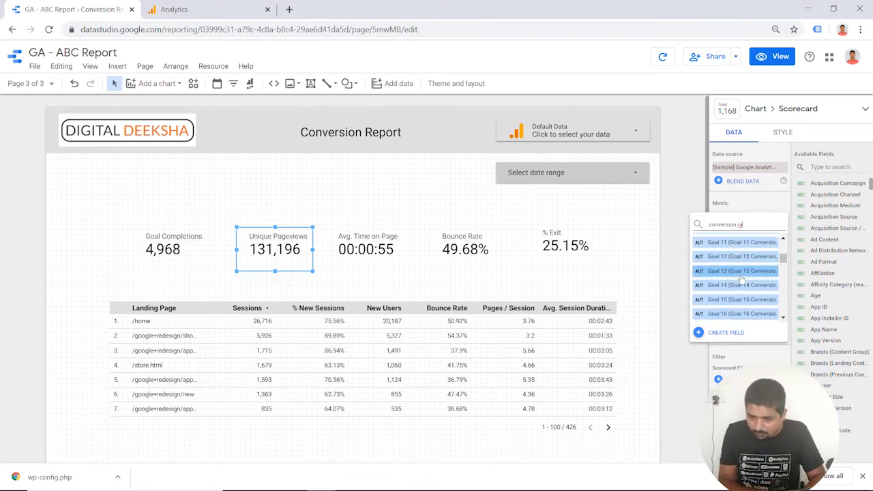
scroll(740, 279, up, 3)
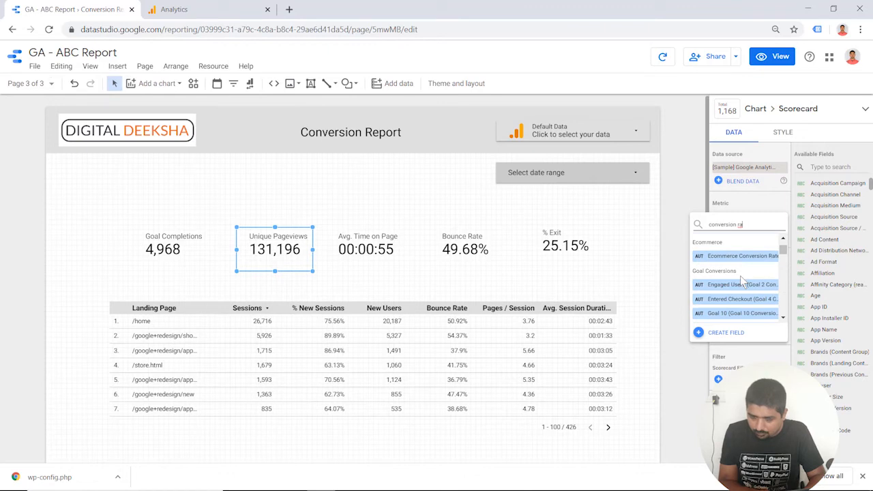
scroll(740, 276, down, 5)
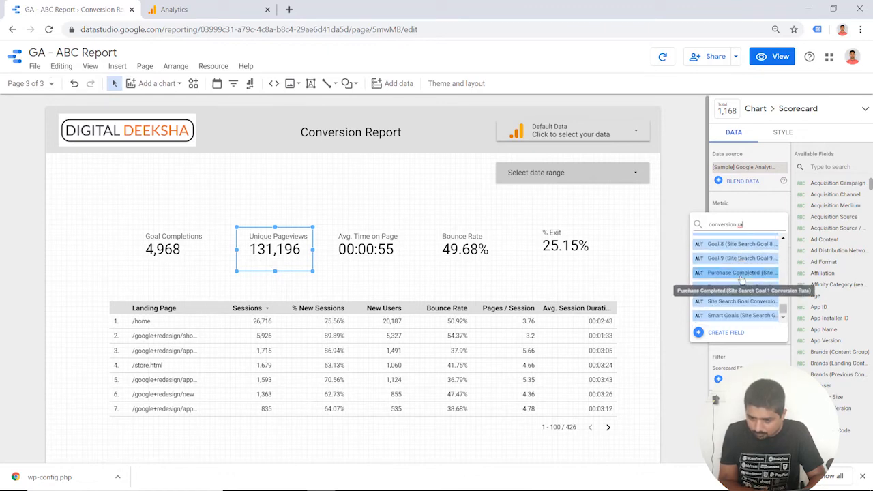
text(te)
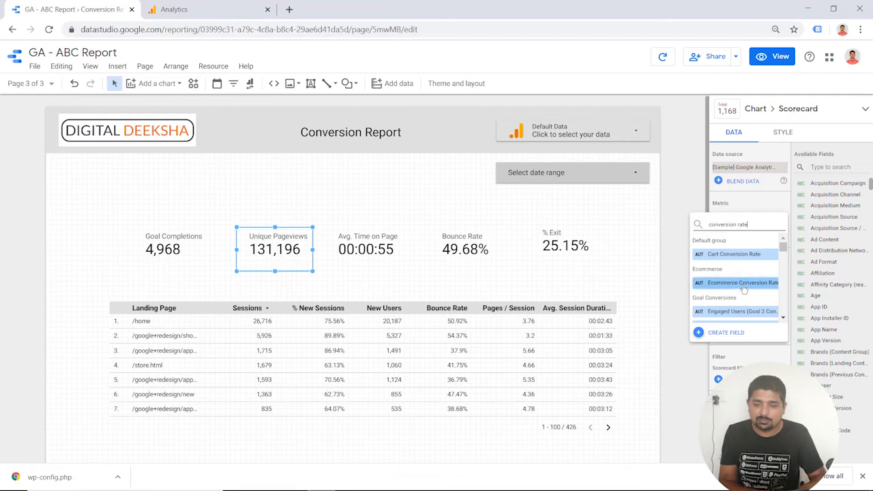
click(745, 283)
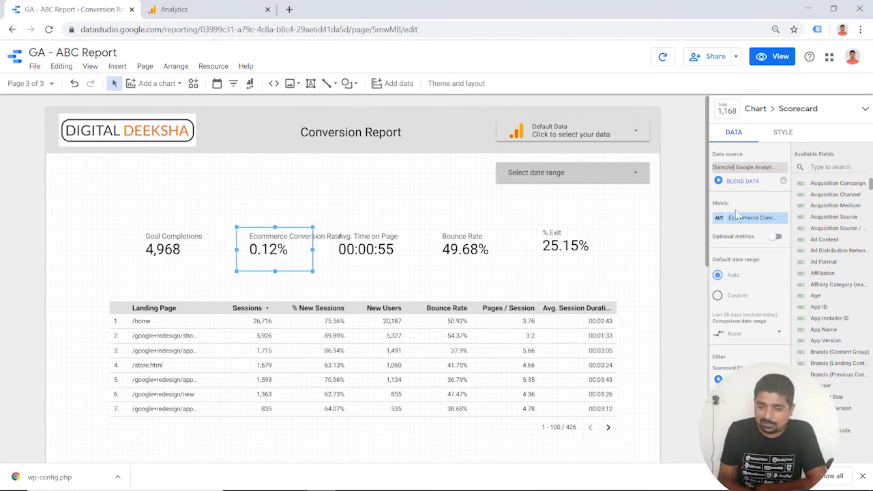
Step: Set the Avg. Time on Page scorecard's metric to Avg. Order Value
click(365, 249)
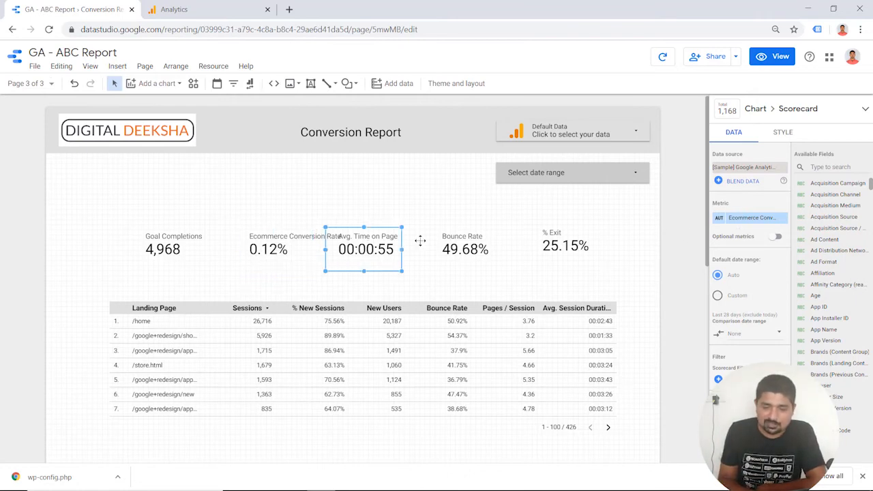
click(761, 218)
text(ecomm)
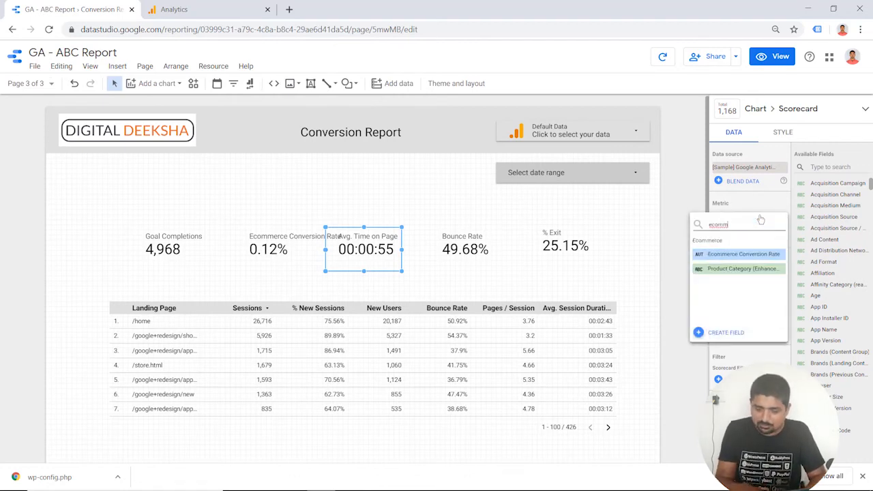
key(BackSpace)
key(BackSpace)
key(BackSpace)
key(BackSpace)
key(BackSpace)
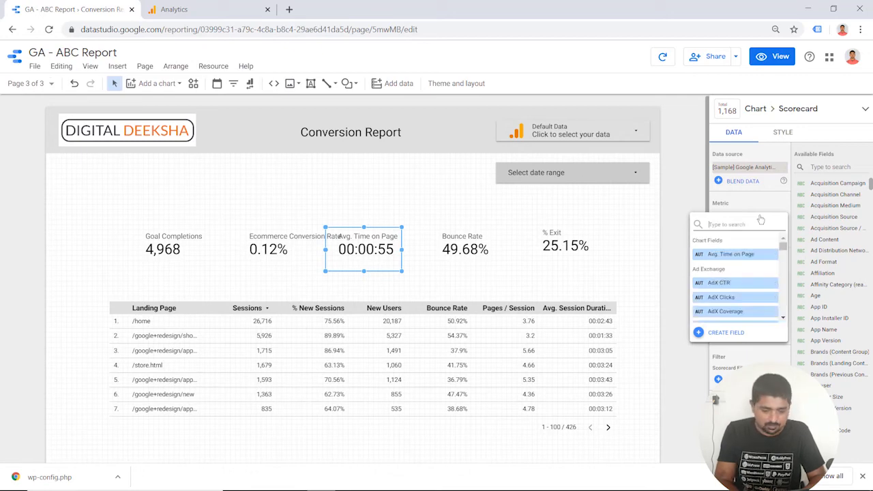
text(order)
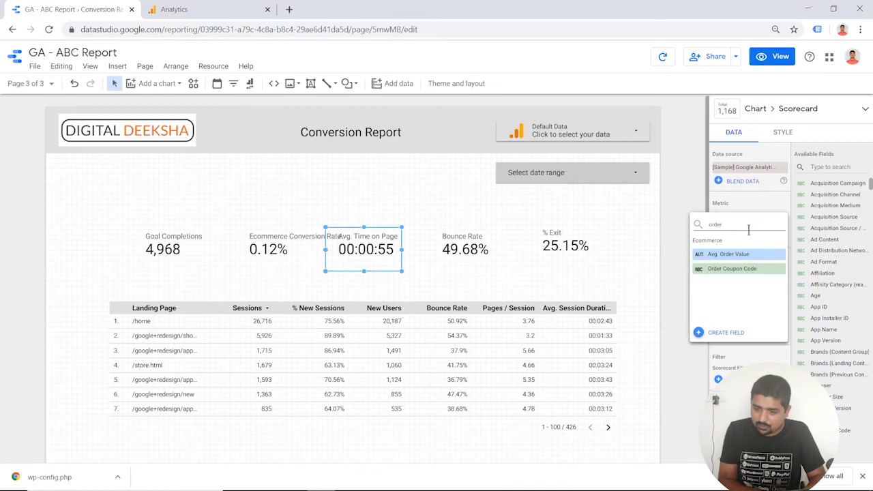
click(738, 256)
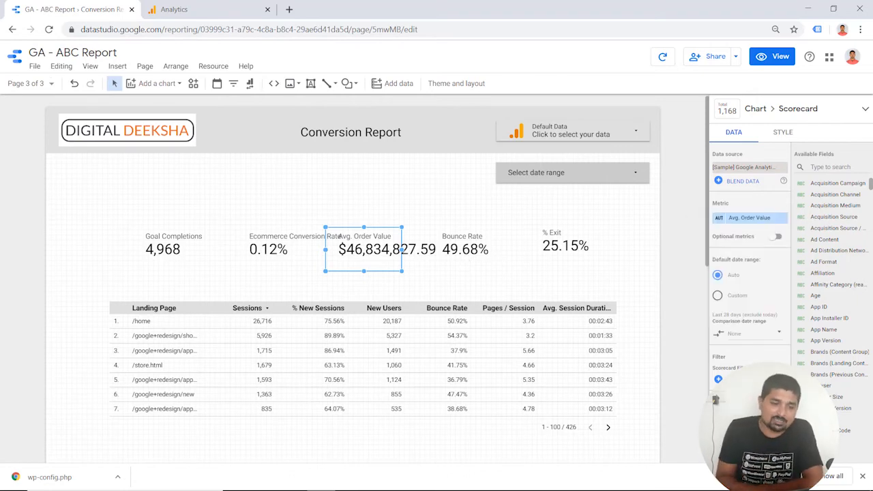
click(181, 8)
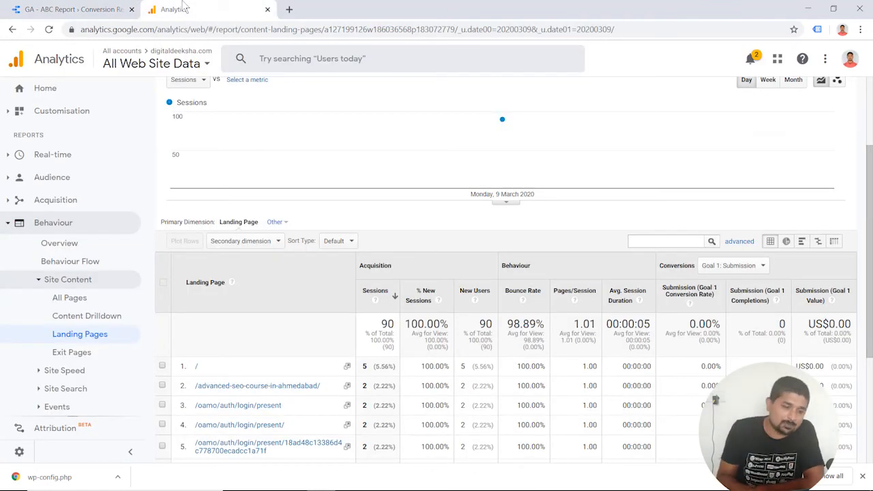
click(149, 65)
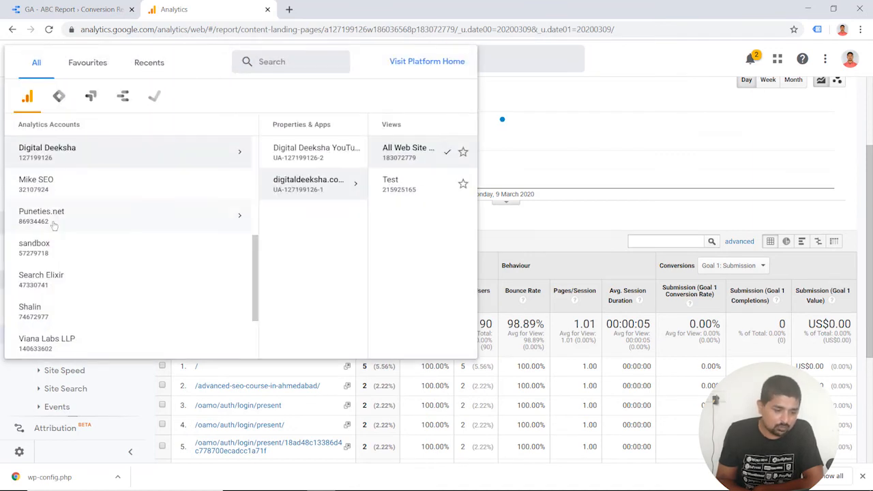
scroll(54, 222, down, 2)
scroll(55, 225, down, 1)
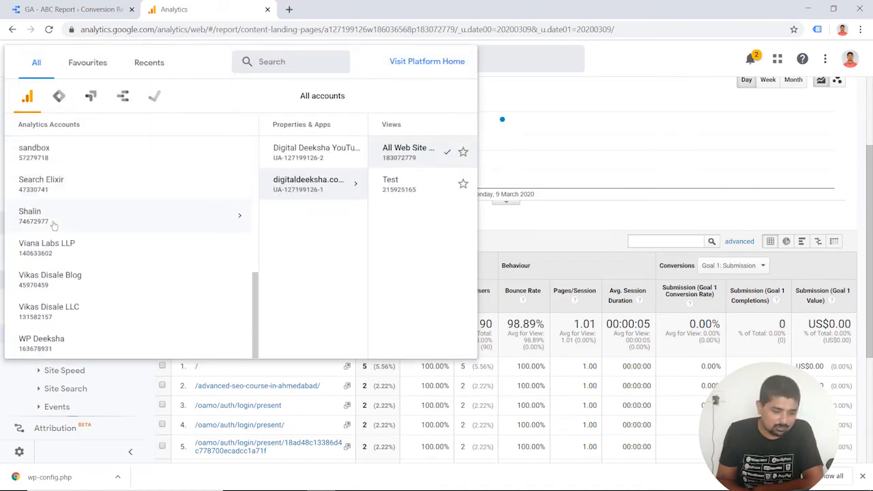
scroll(55, 225, up, 3)
scroll(54, 227, down, 2)
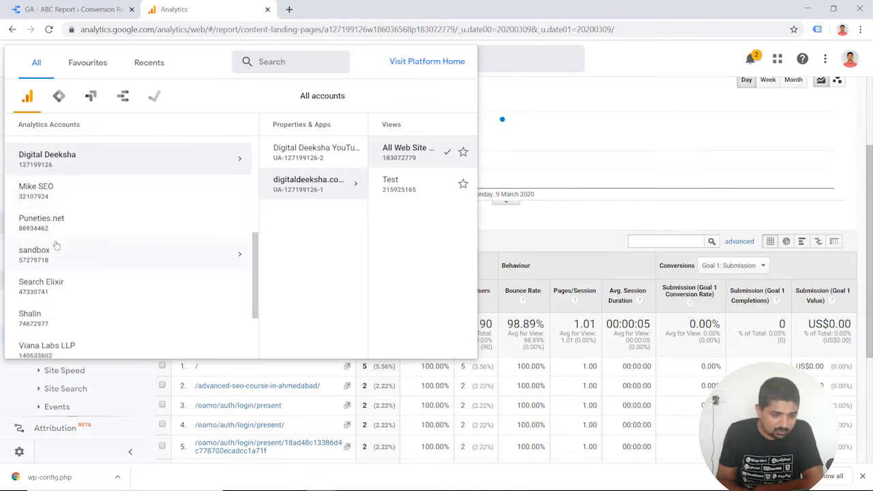
click(57, 247)
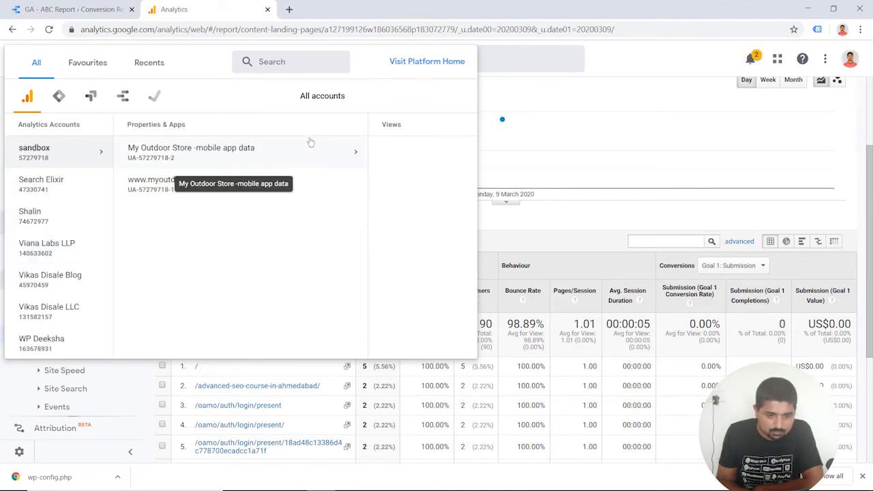
click(310, 142)
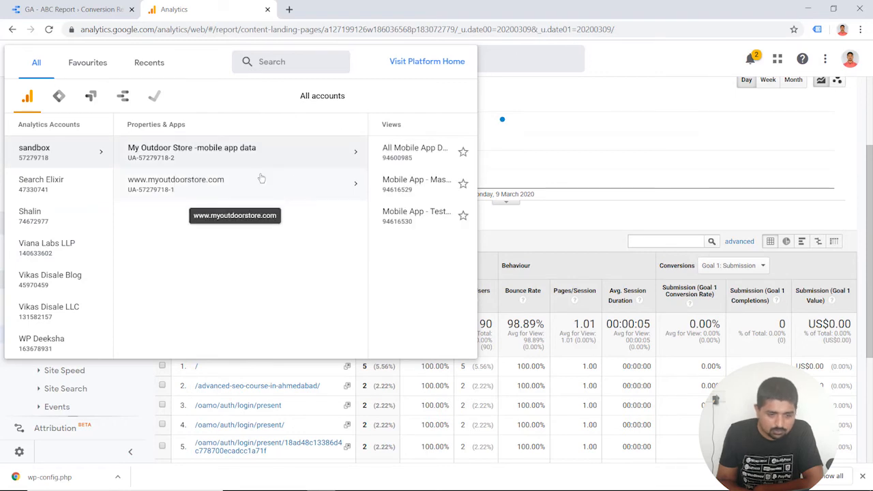
click(261, 177)
click(403, 157)
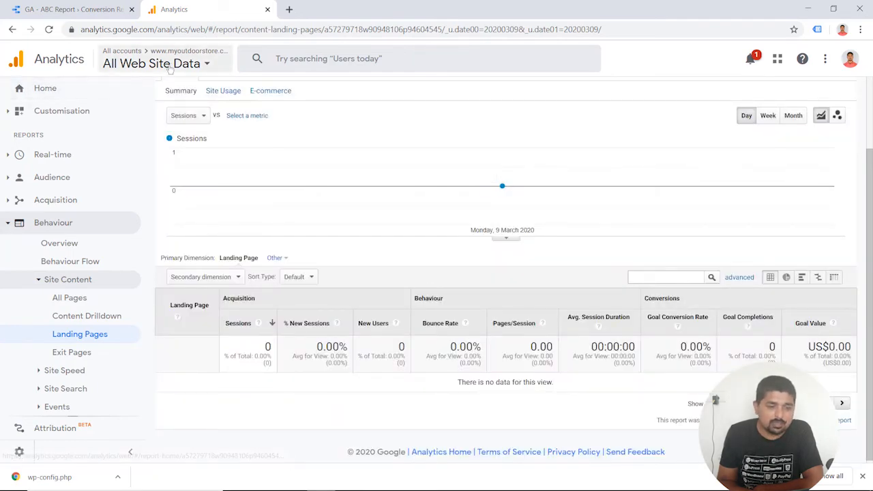
Step: Switch the Analytics view to 1 Master View of the Google Merchandise Store property in the Demo Account
click(170, 69)
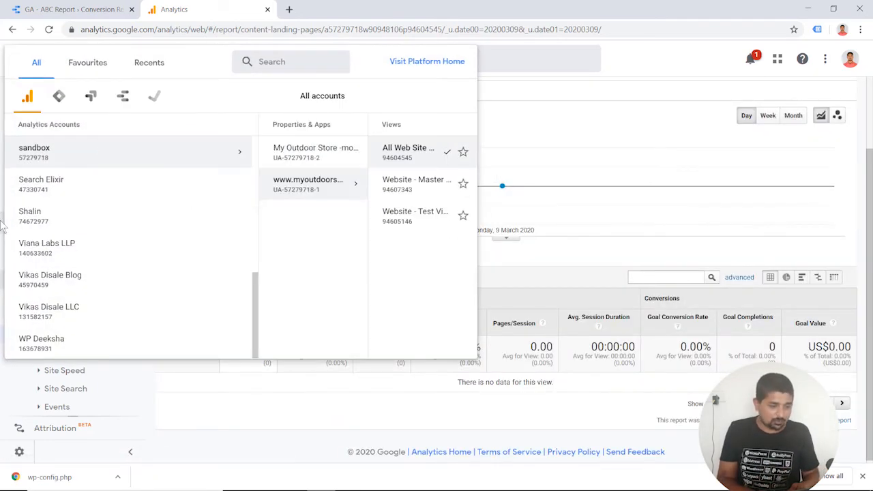
scroll(94, 218, up, 6)
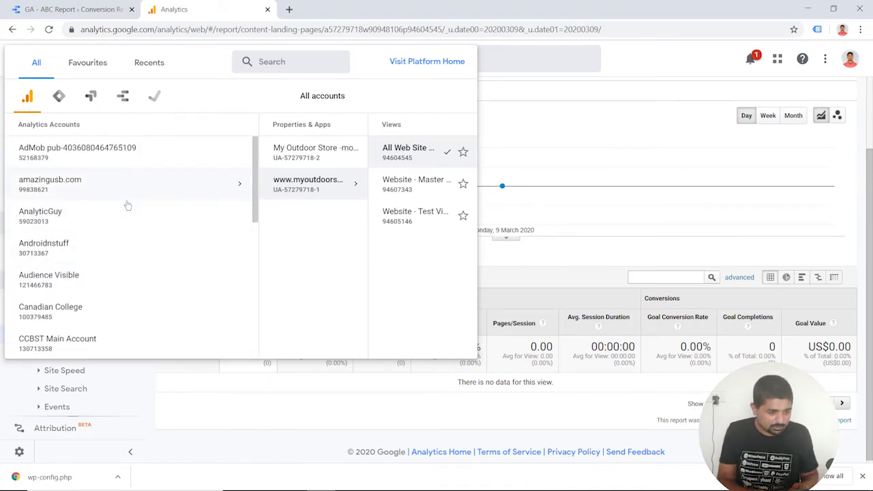
scroll(121, 244, down, 3)
scroll(121, 244, down, 4)
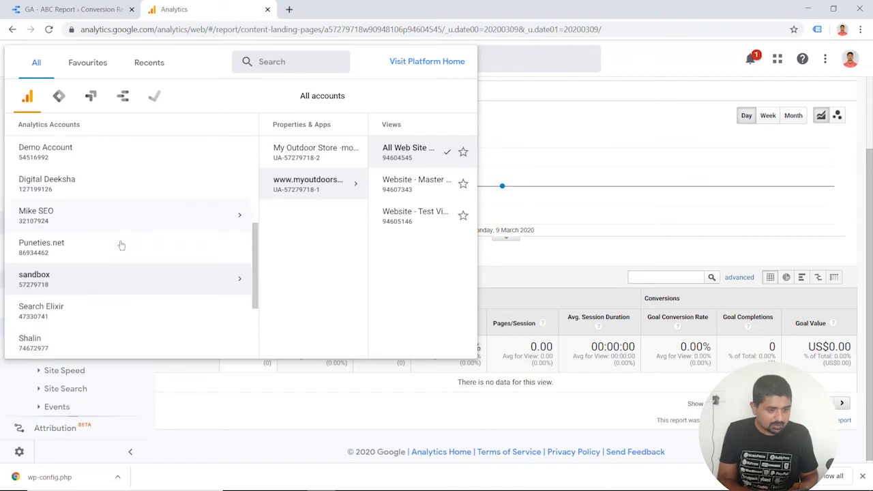
click(151, 146)
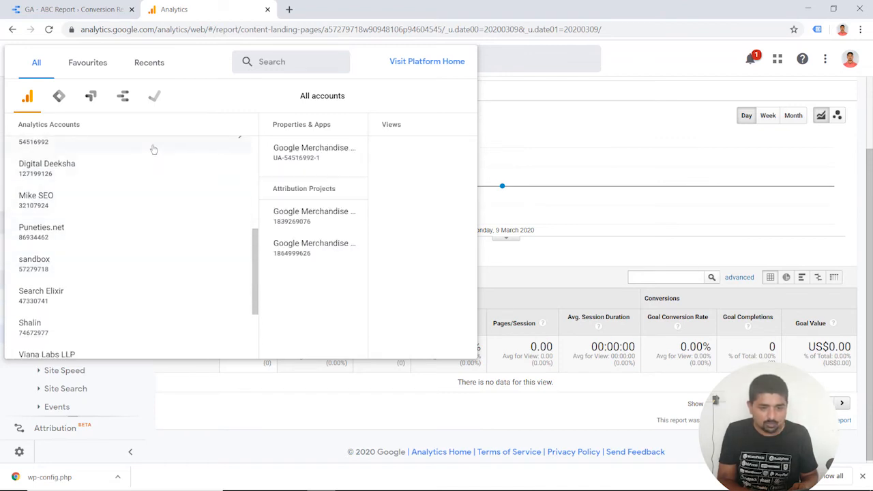
click(288, 153)
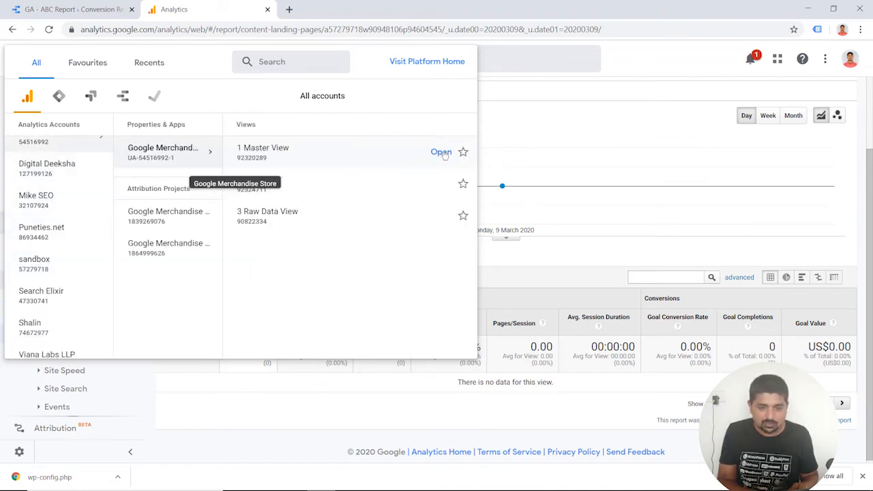
click(407, 157)
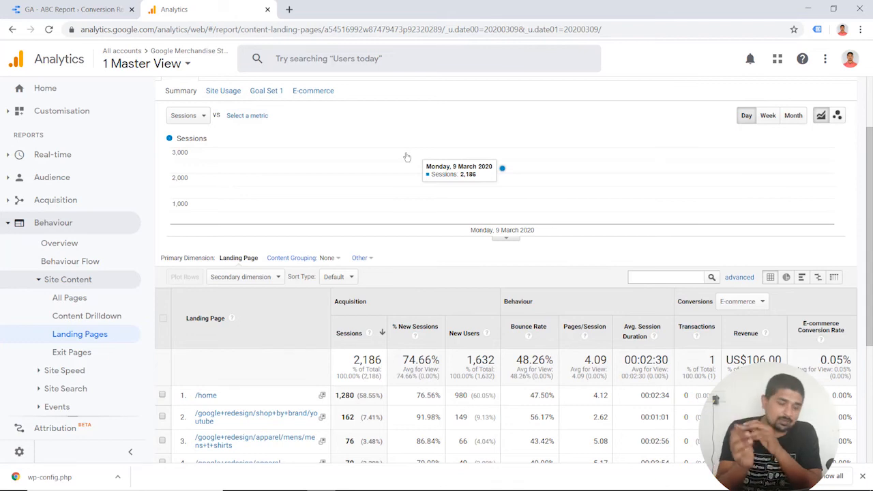
Step: Open the E-commerce Overview report under Conversions to examine its key metrics
click(87, 225)
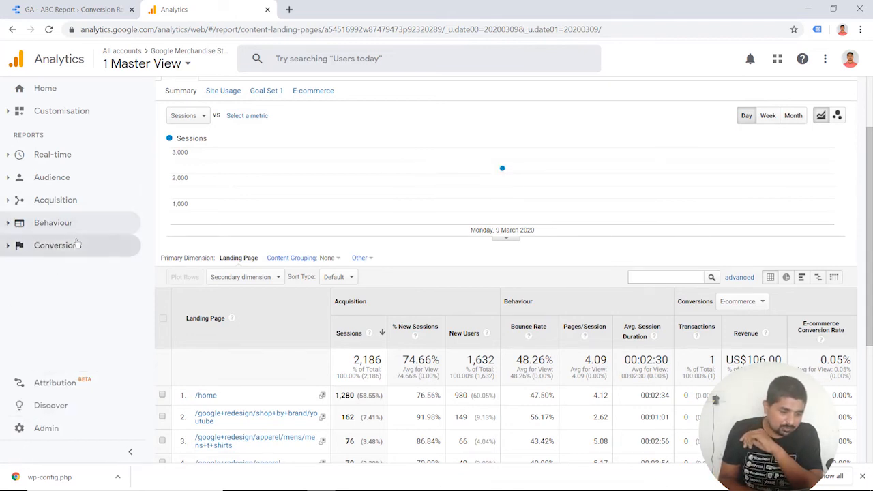
click(77, 244)
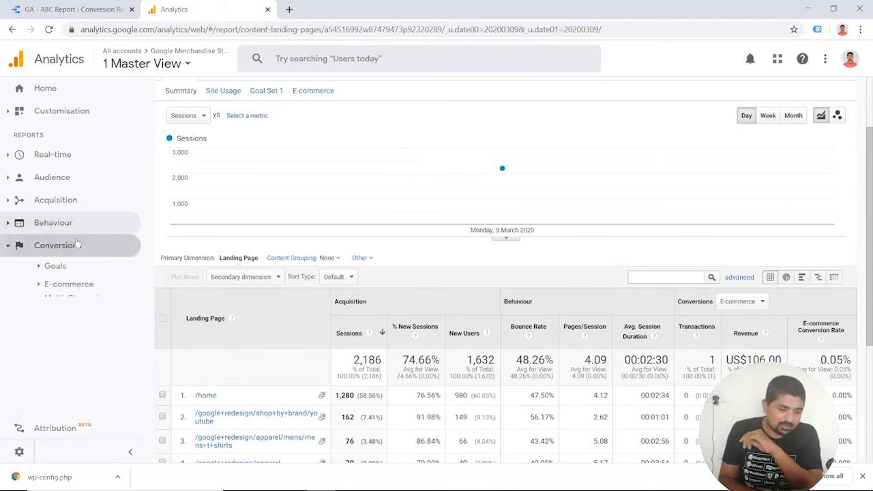
click(69, 285)
click(71, 303)
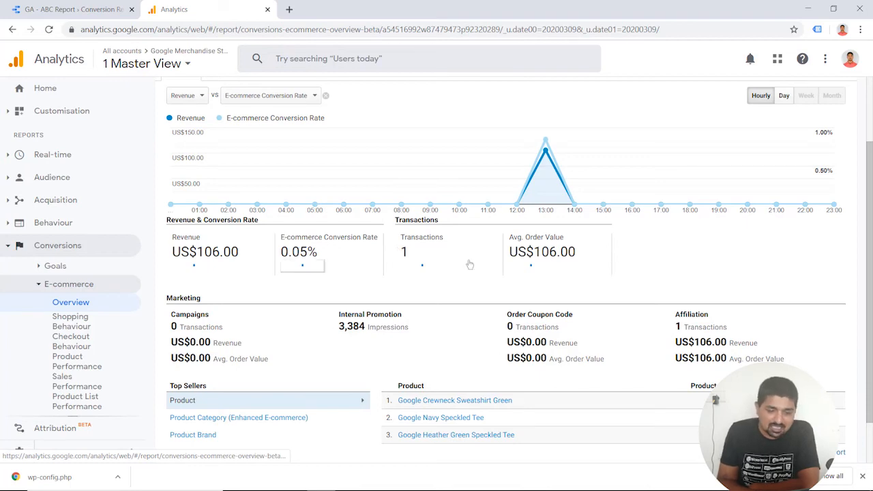
Step: Return to the Data Studio report and delete the % Exit scorecard from the Conversion Report page
click(99, 8)
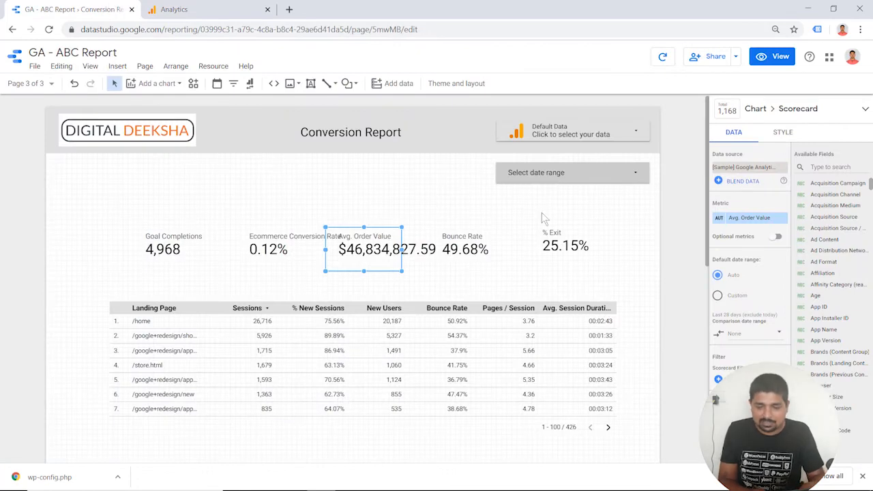
click(556, 233)
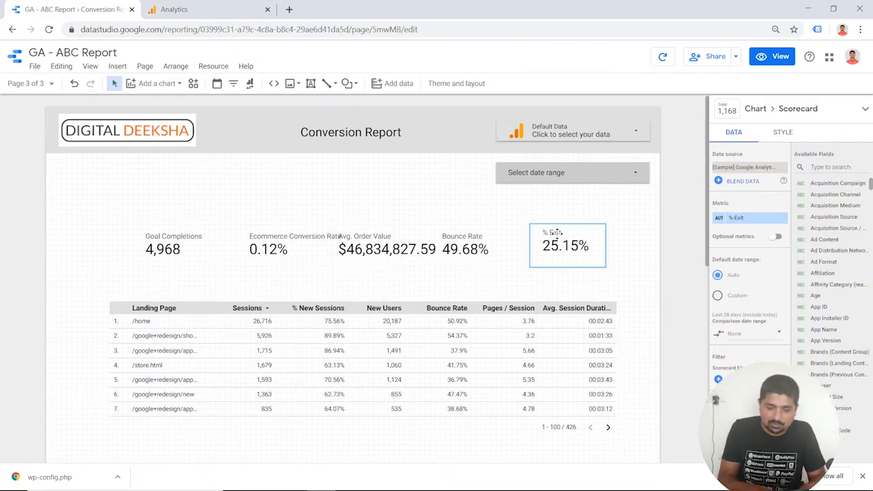
key(Delete)
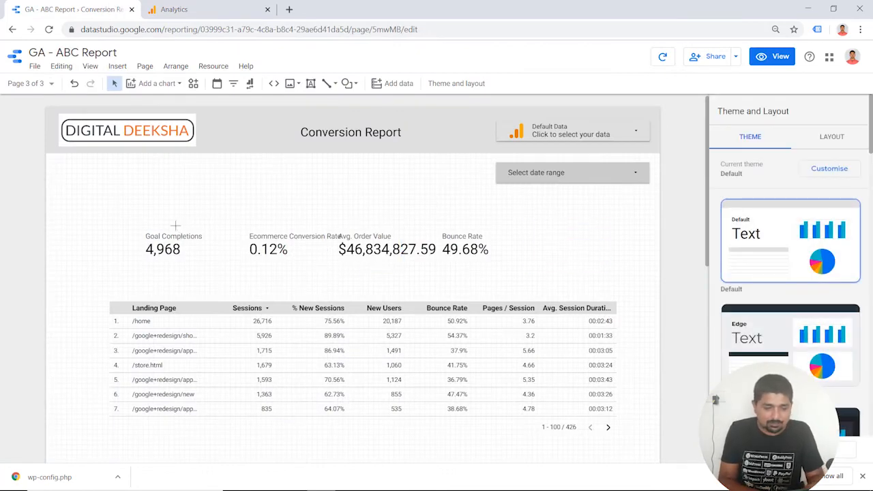
Step: Check the metrics in the Analytics e-commerce overview and set the Goal Completions scorecard's metric to Revenue in Data Studio
key(ctrl+Tab)
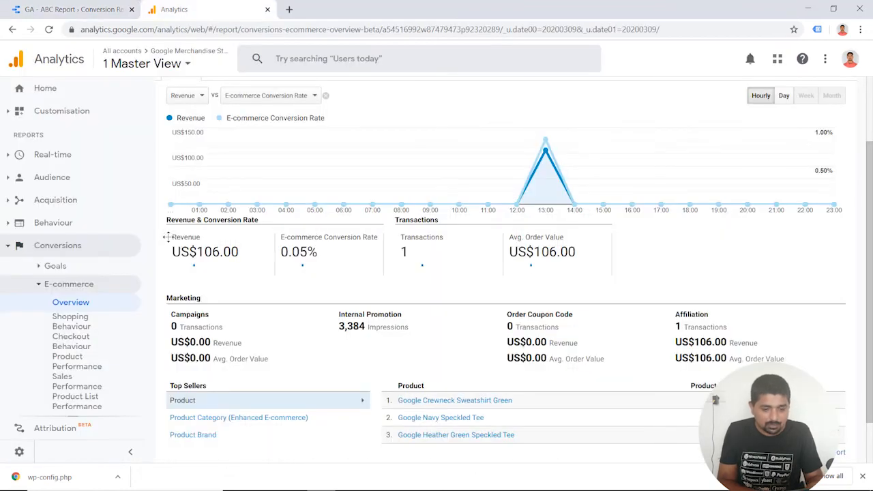
key(ctrl+shift+Tab)
click(168, 237)
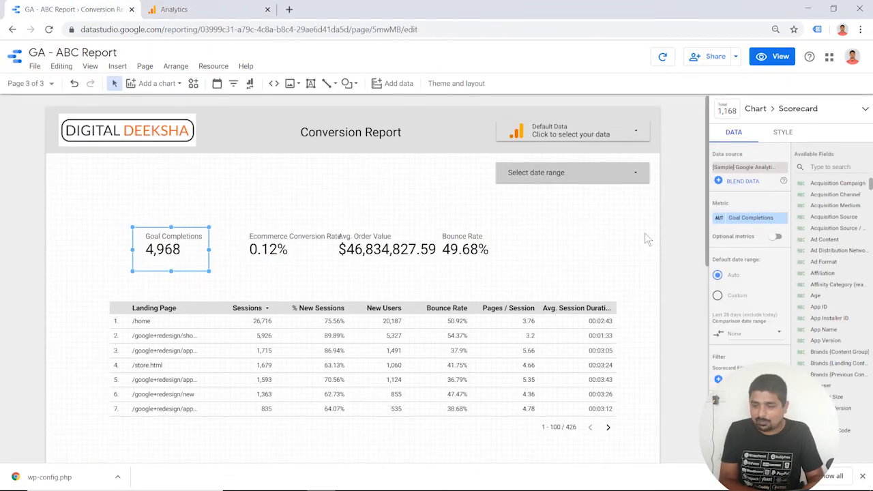
click(762, 218)
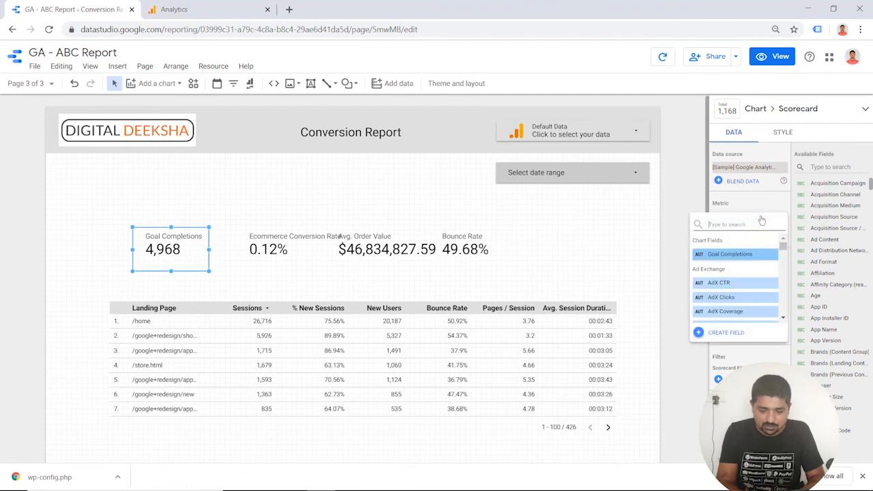
text(revenue)
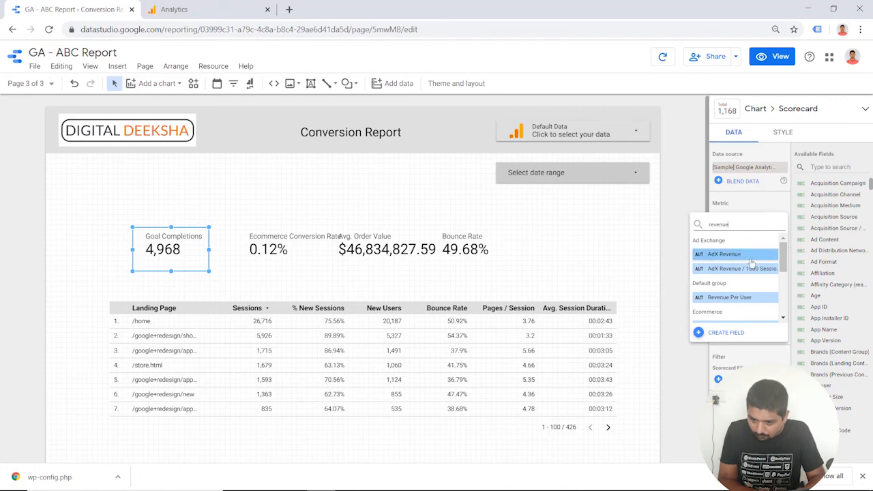
scroll(750, 263, down, 5)
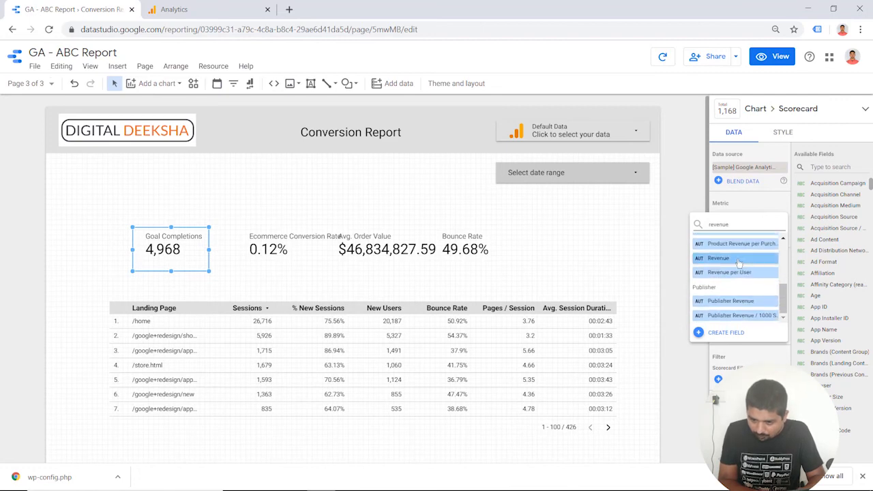
click(739, 259)
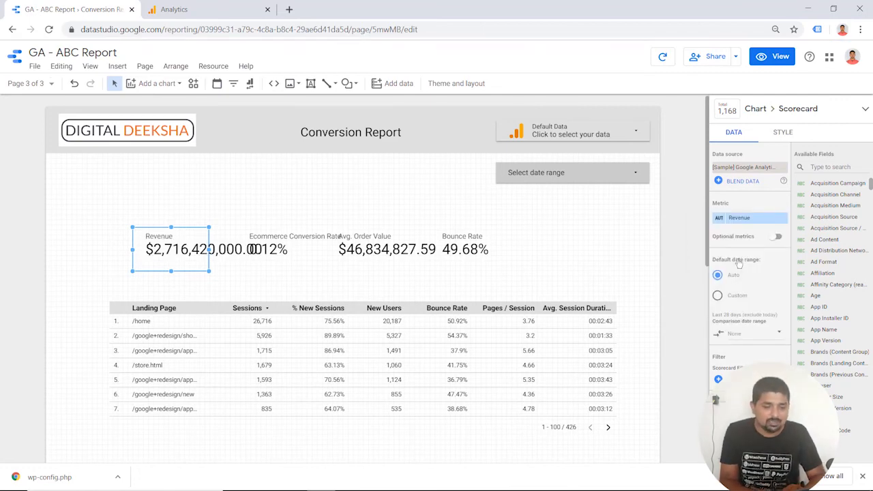
Step: Check the Analytics overview again and change the Avg. Order Value scorecard's metric to Transactions in the Data Studio report
click(189, 13)
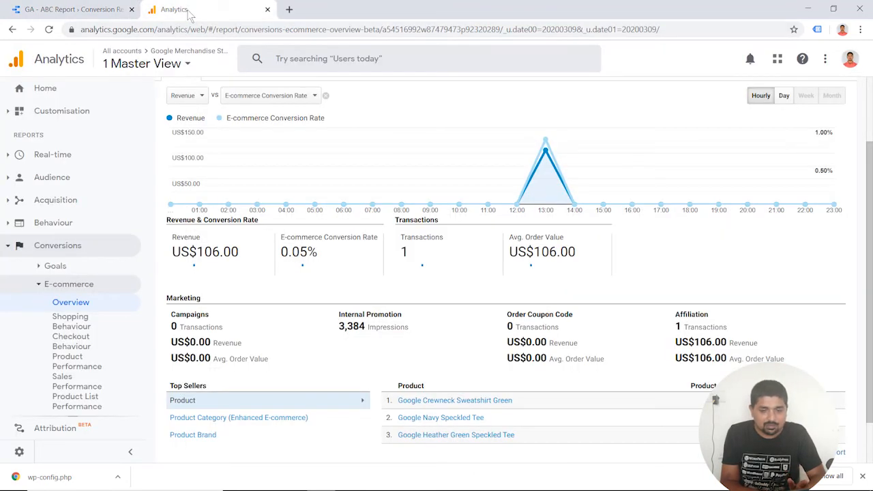
click(49, 9)
click(366, 232)
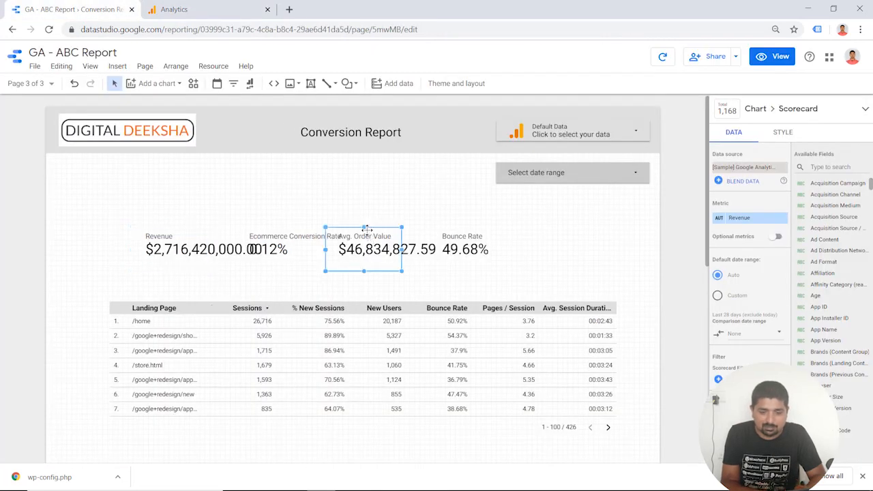
click(748, 219)
text(transa)
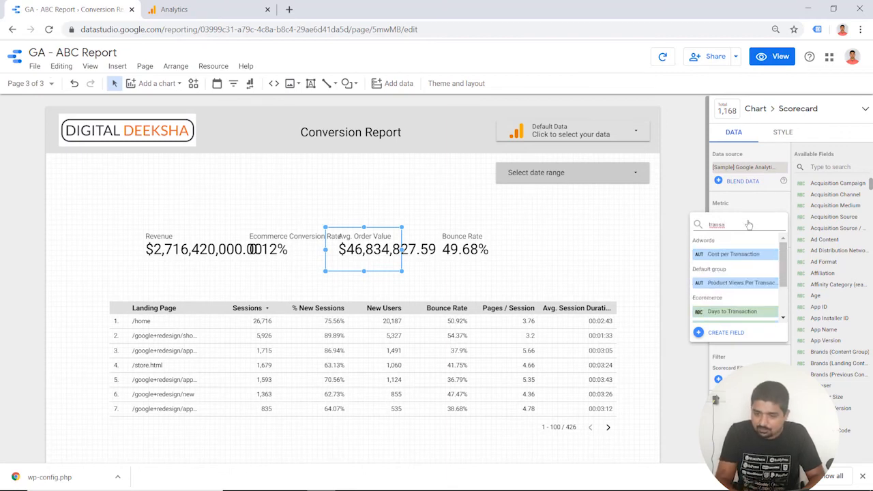
key(Up)
key(Up)
key(Return)
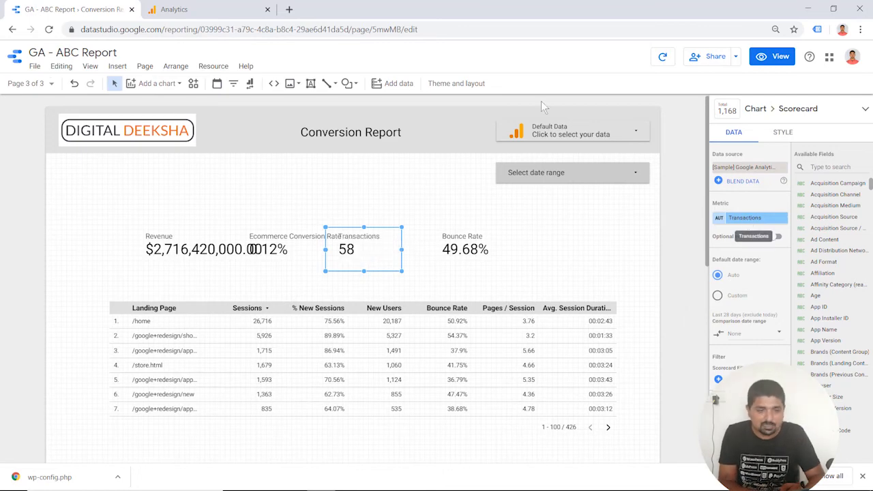
Step: Consult the Analytics overview once more and set the Bounce Rate scorecard's metric to Avg. Order Value in Data Studio
click(191, 8)
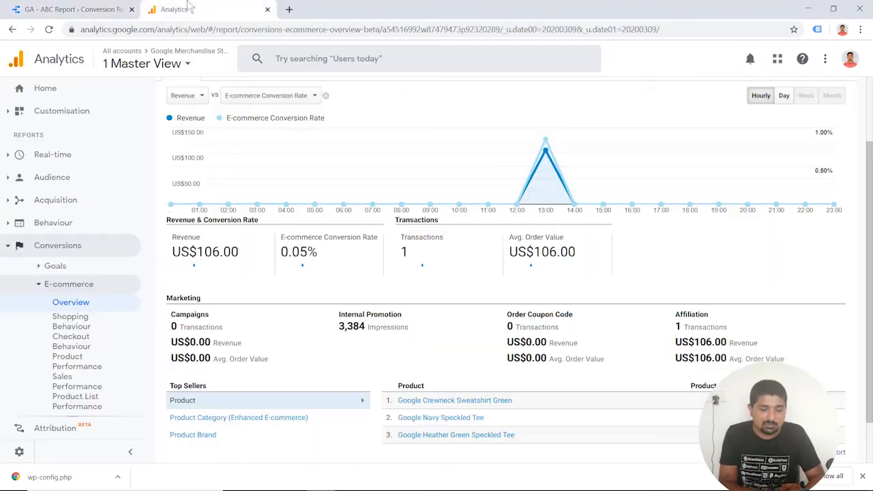
click(68, 9)
click(464, 235)
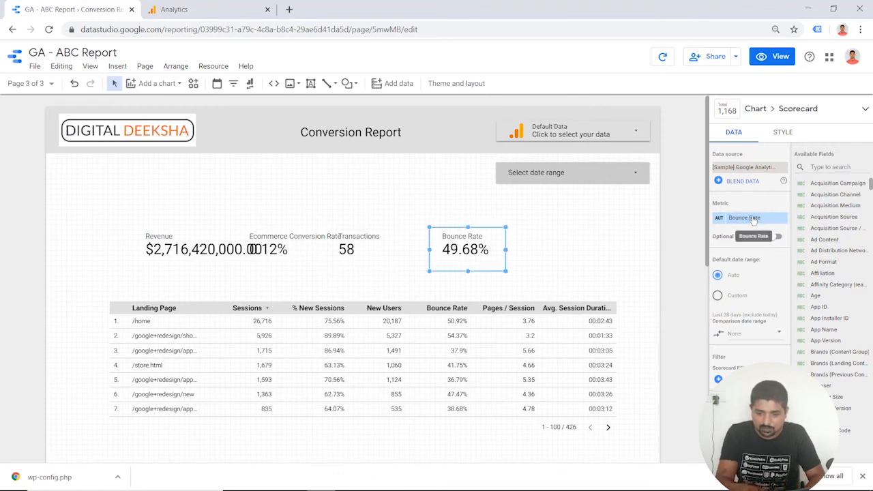
click(753, 218)
text(avg. or)
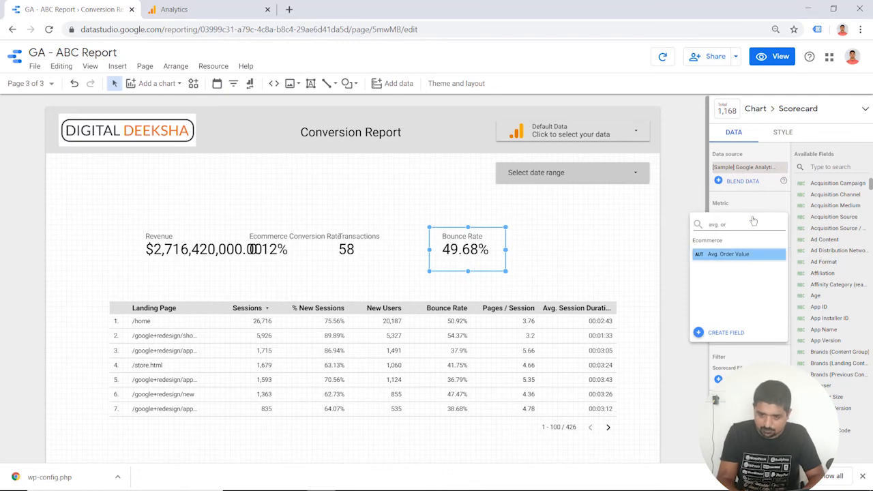
key(Return)
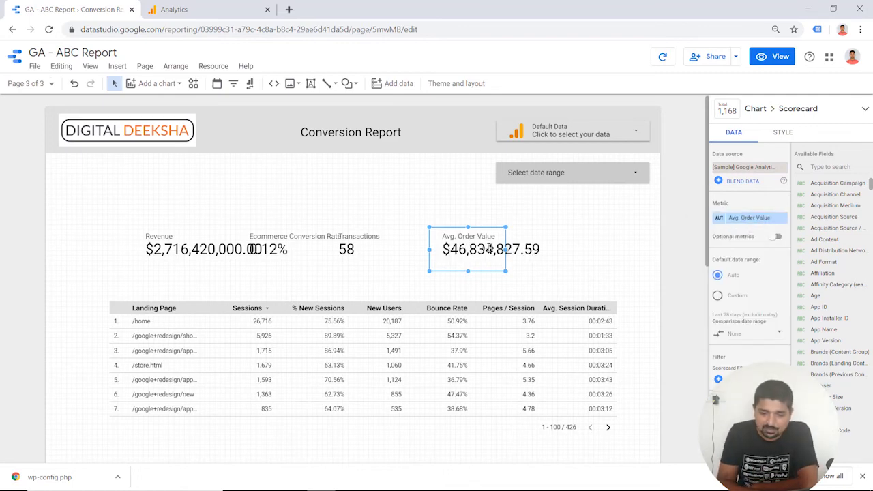
Step: Spread out the scorecards by moving Avg. Order Value and Transactions to the right and Revenue to the left
drag(489, 249, 541, 242)
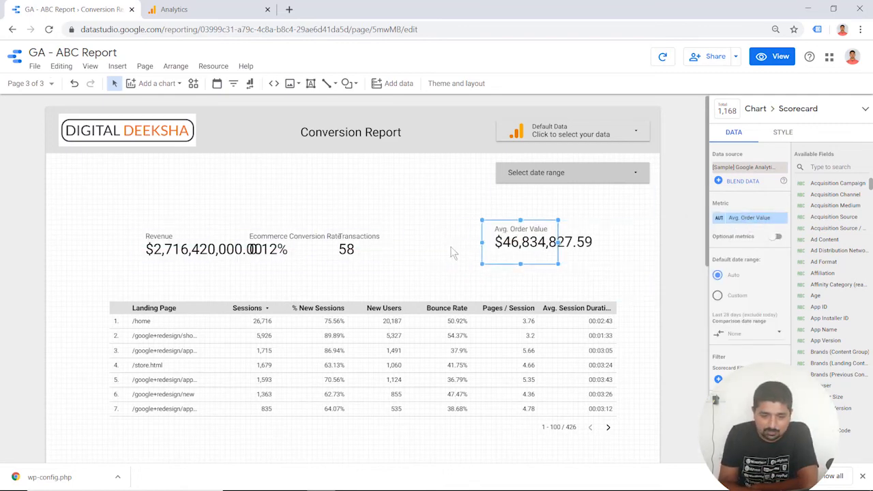
click(371, 248)
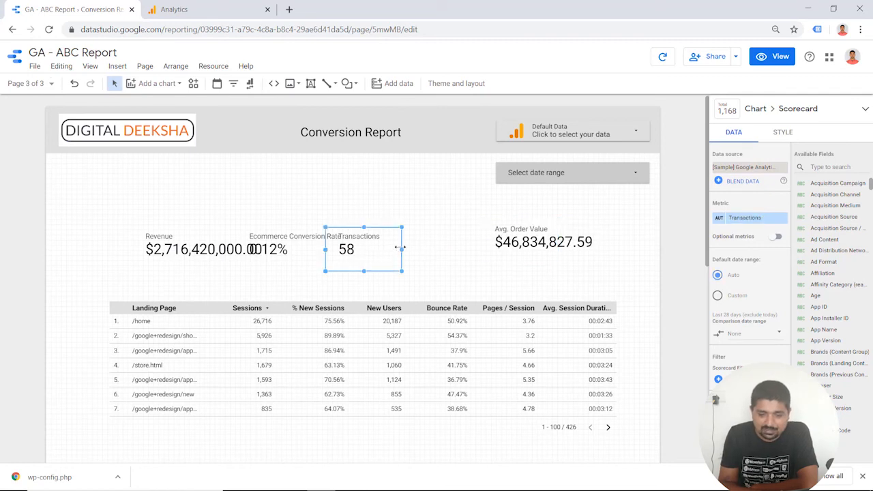
drag(359, 237, 402, 234)
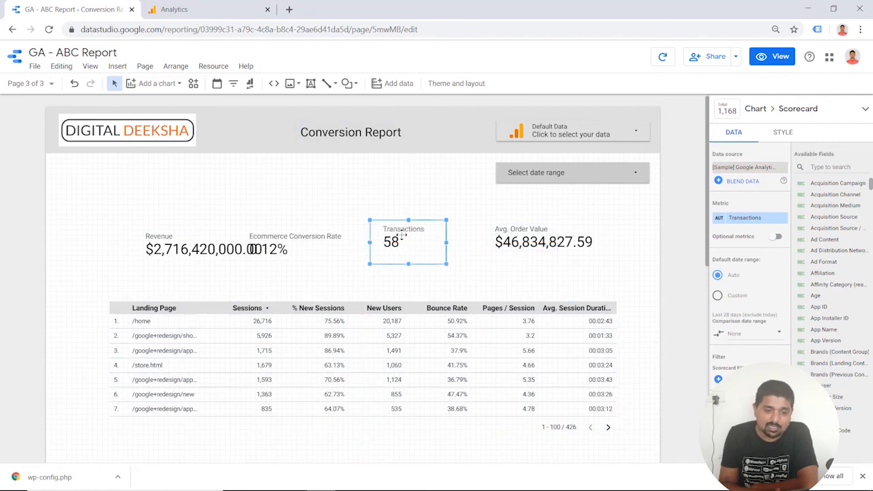
click(307, 255)
click(151, 246)
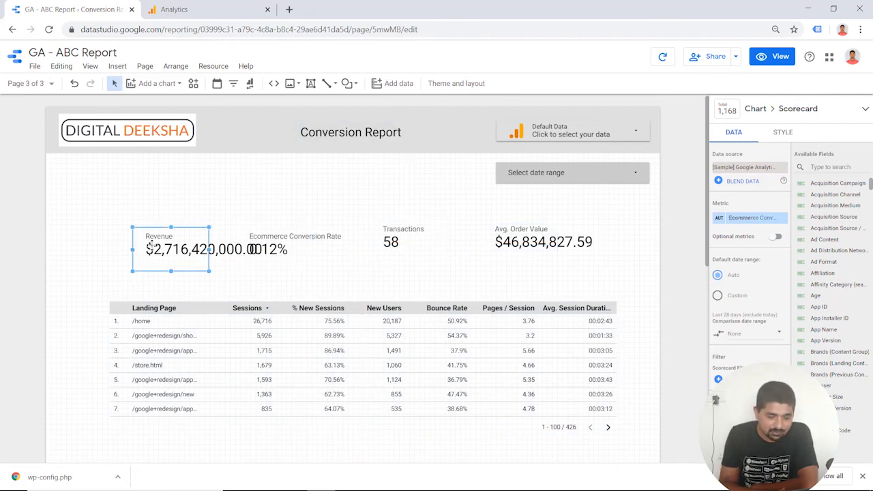
drag(151, 246, 134, 247)
click(284, 175)
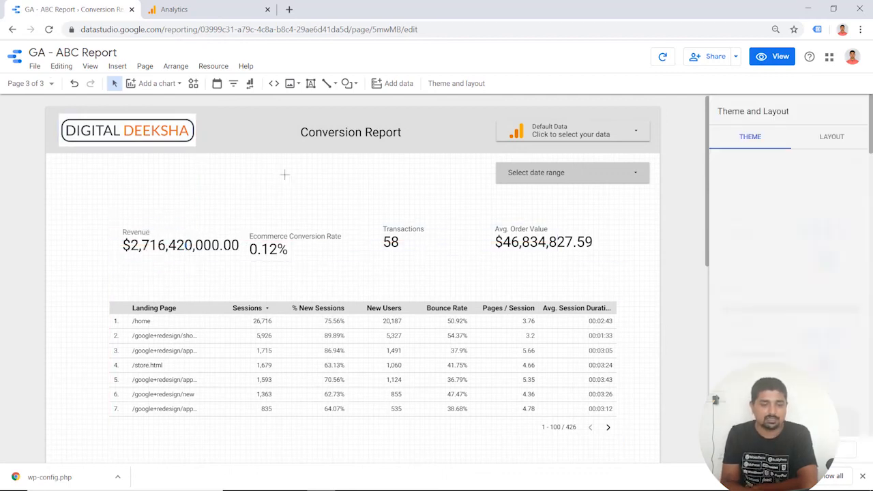
Step: Move the Ecommerce Conversion Rate scorecard up beside Transactions and align the Revenue scorecard level with it
click(274, 234)
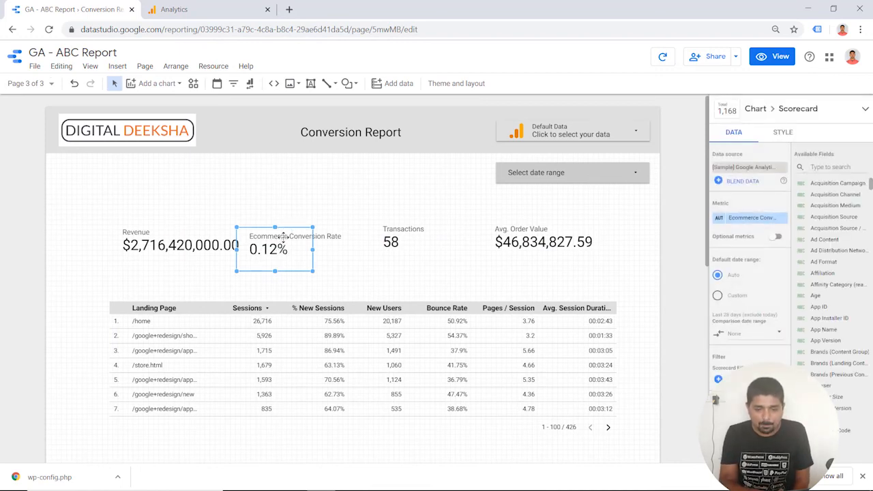
mouse_move(283, 236)
mouse_down()
mouse_move(310, 238)
mouse_move(295, 238)
mouse_up()
click(211, 210)
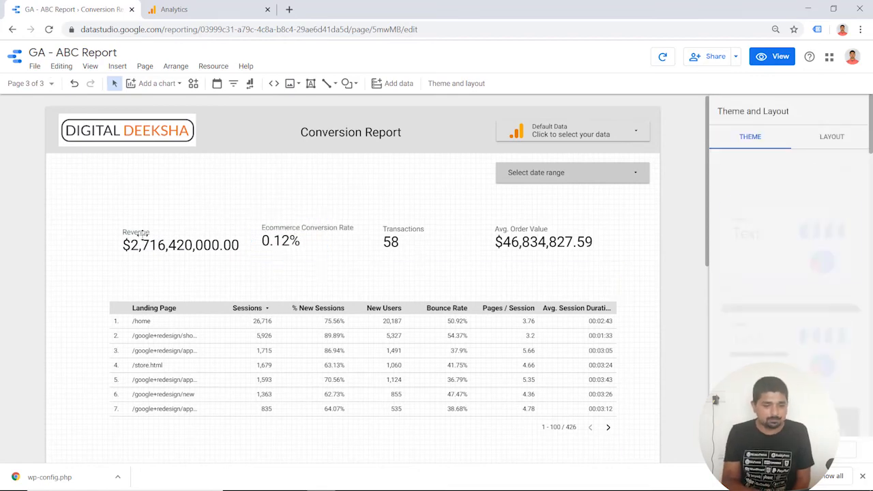
click(151, 238)
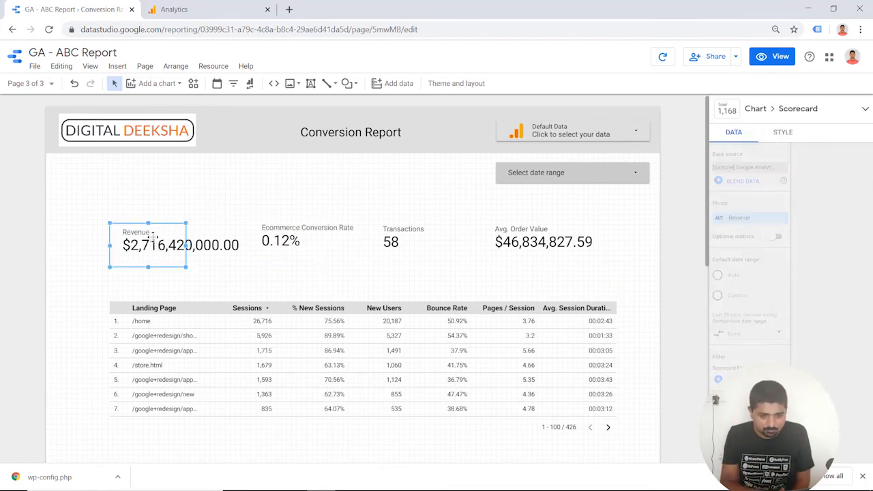
drag(136, 236, 136, 234)
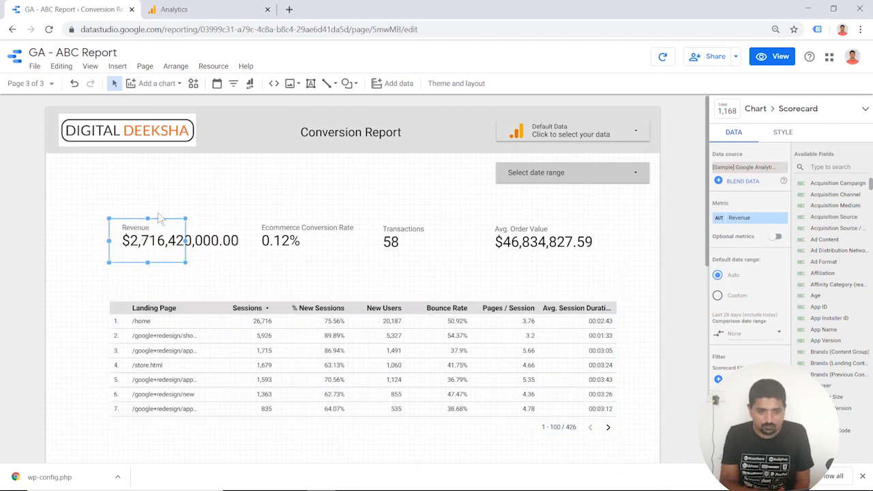
click(197, 200)
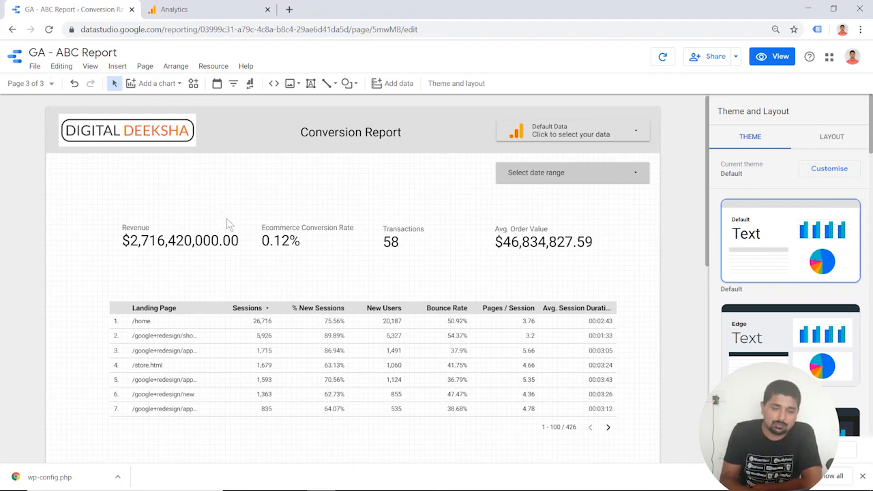
Step: Check the Analytics e-commerce overview, return to the Data Studio report and remove all metrics from the Landing Page table
scroll(220, 219, down, 2)
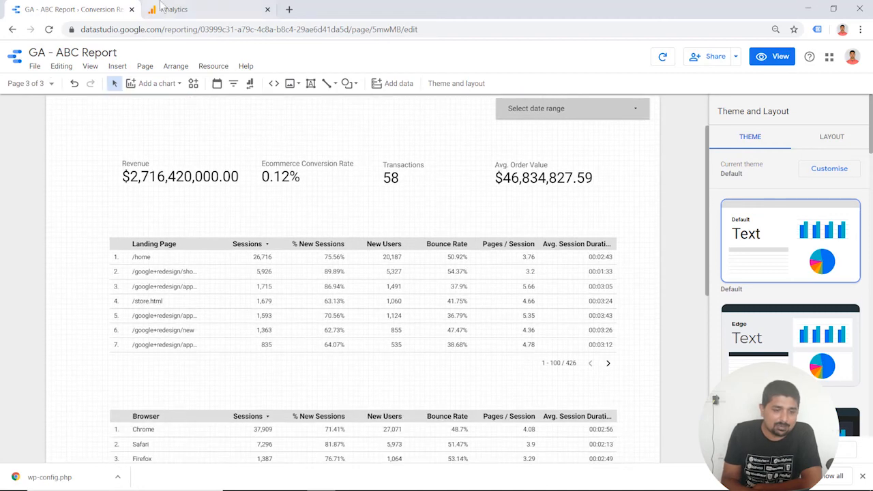
click(162, 9)
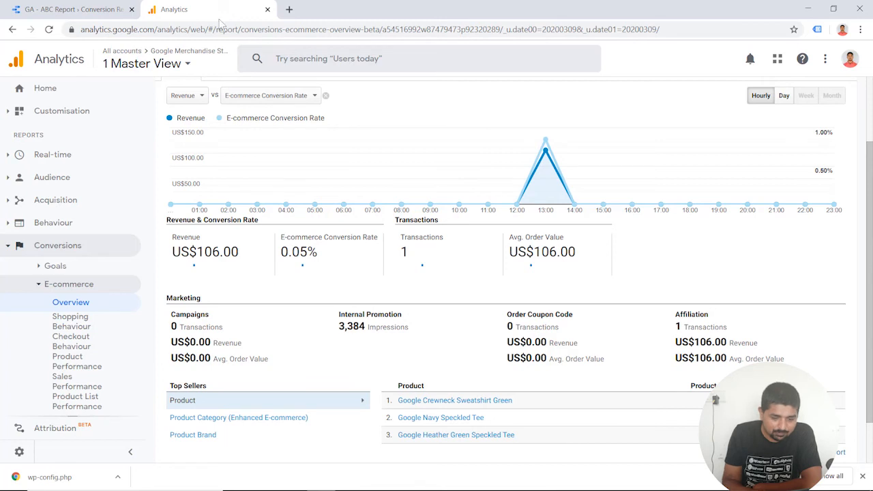
click(72, 9)
click(303, 286)
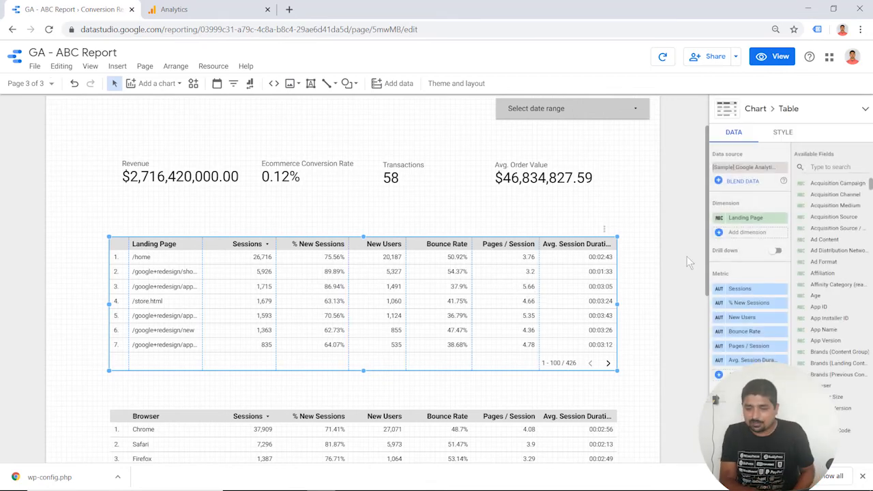
click(785, 288)
click(784, 288)
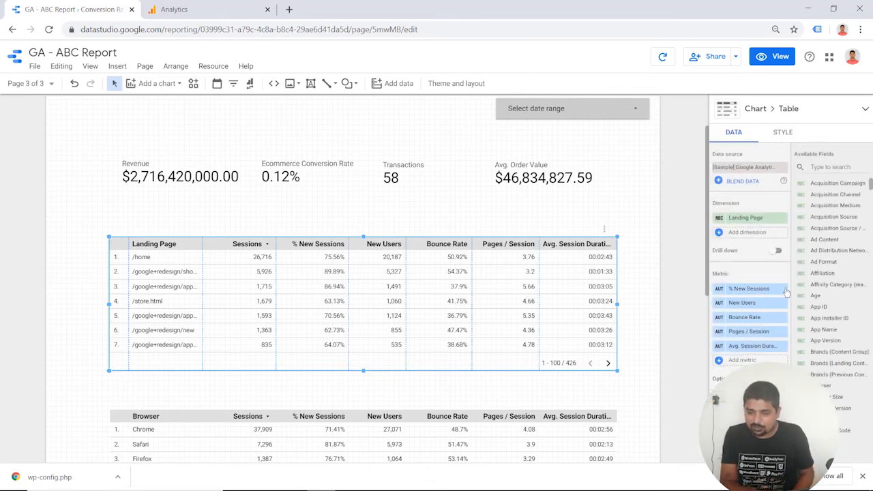
click(785, 292)
click(786, 292)
click(786, 292)
click(786, 291)
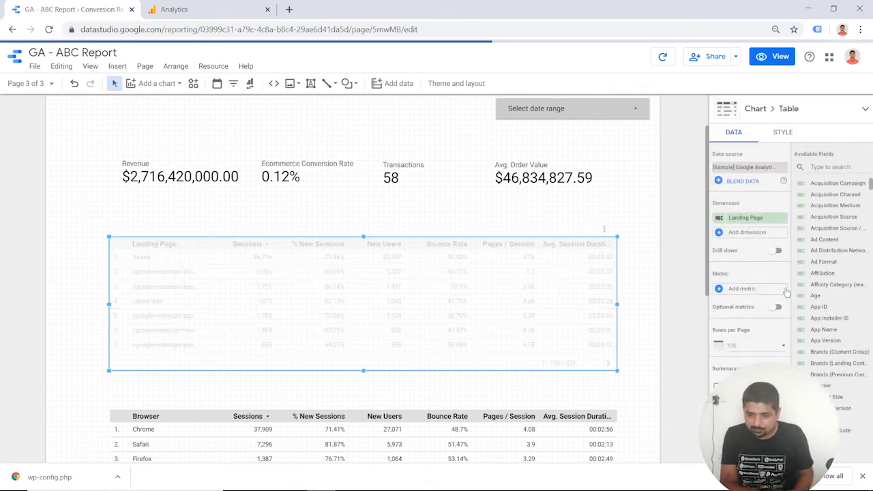
Step: Add the Revenue metric to the Landing Page table
click(786, 290)
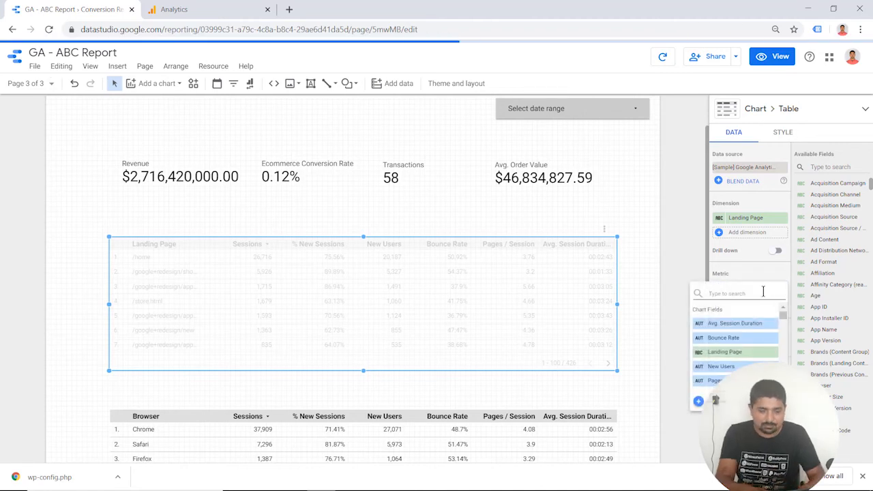
text(revenue)
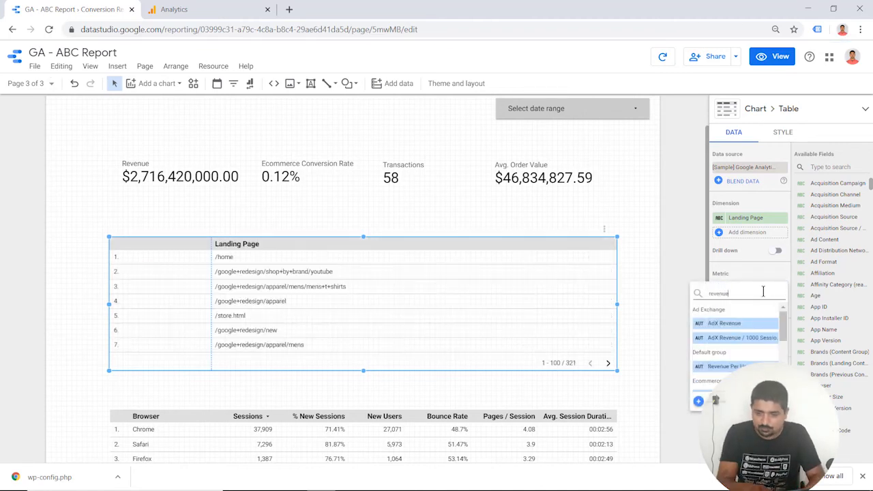
scroll(743, 352, down, 3)
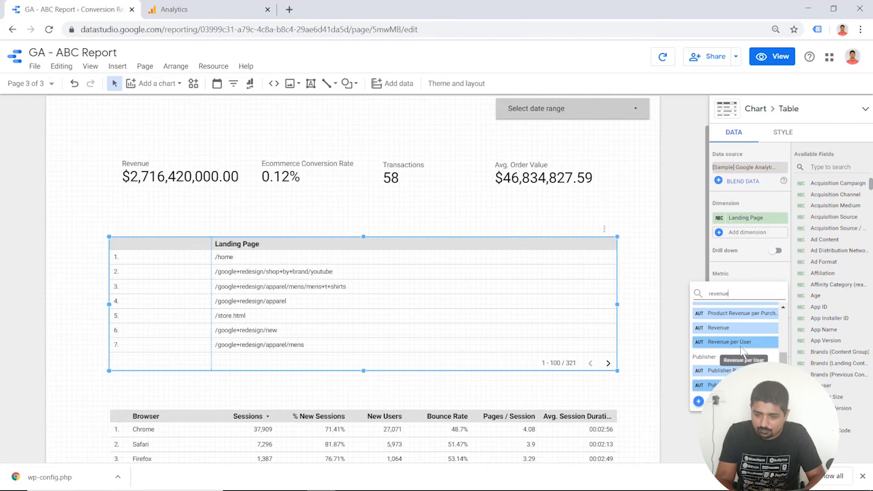
click(743, 351)
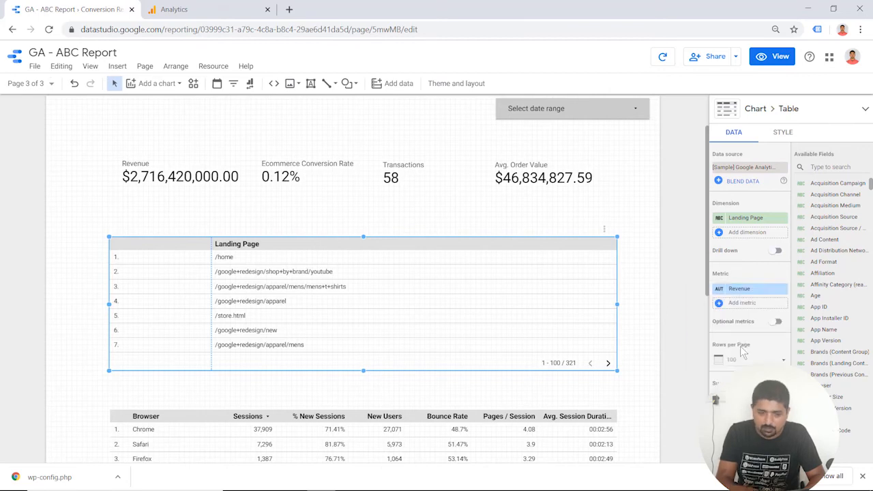
Step: Add the Ecommerce Conversion Rate metric to the Landing Page table
click(742, 302)
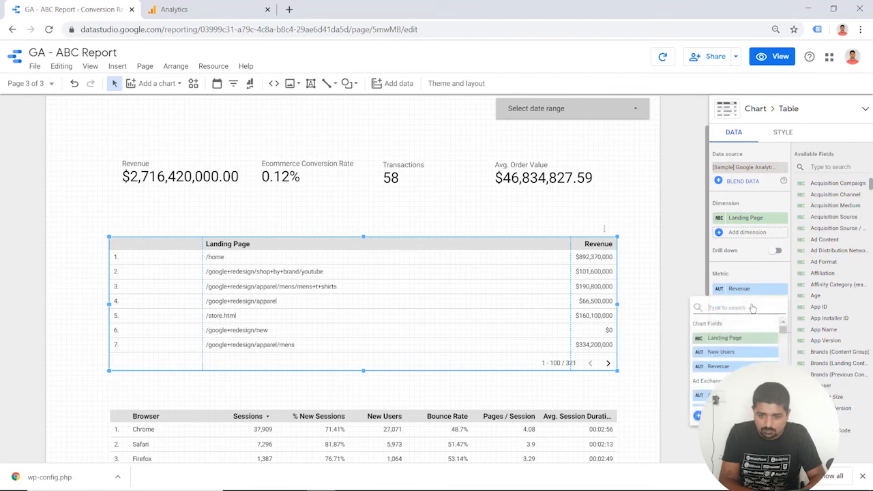
text(t)
text(r)
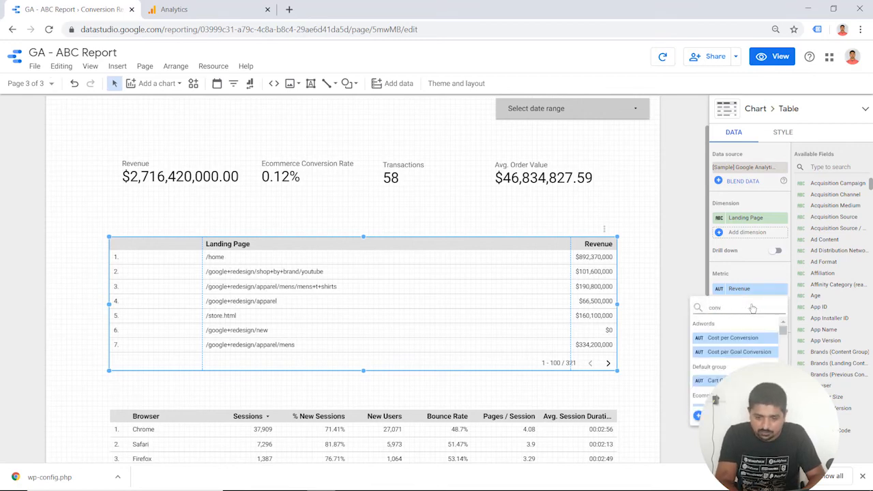
key(BackSpace)
key(BackSpace)
key(BackSpace)
key(BackSpace)
text(ecommerce)
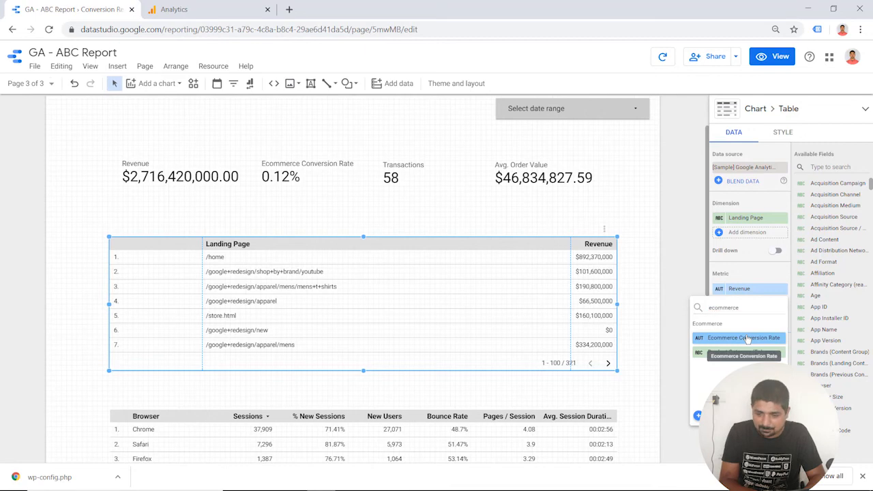
click(743, 339)
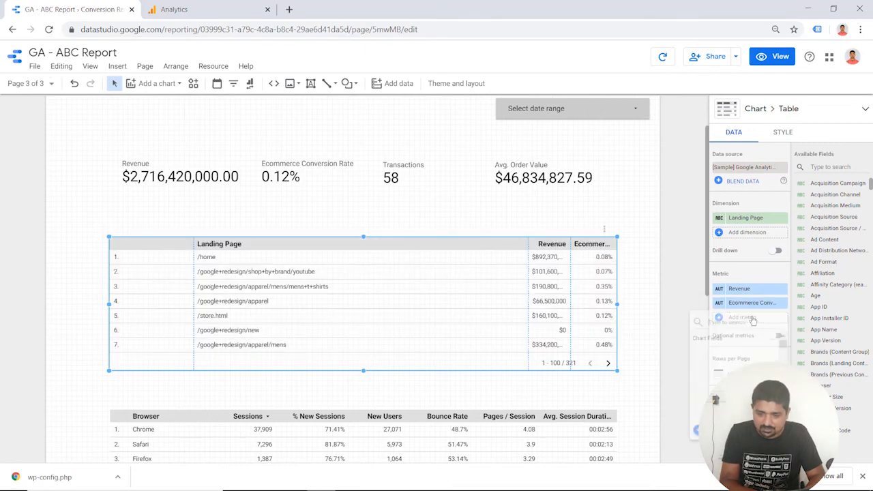
Step: Add the Transactions metric to the Landing Page table
click(752, 320)
text(tran)
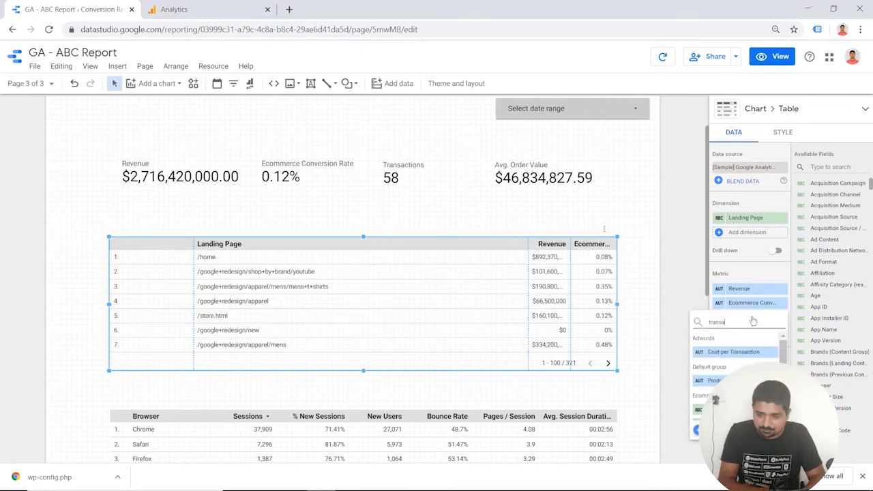
text(sa)
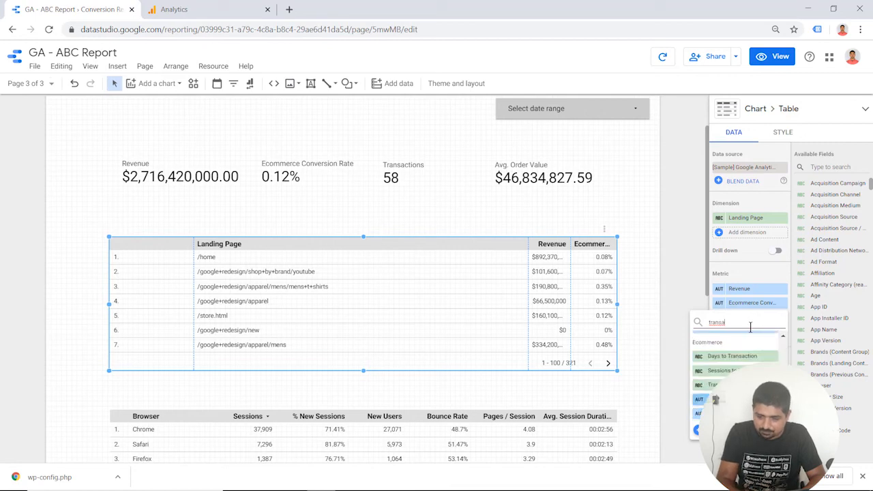
key(Return)
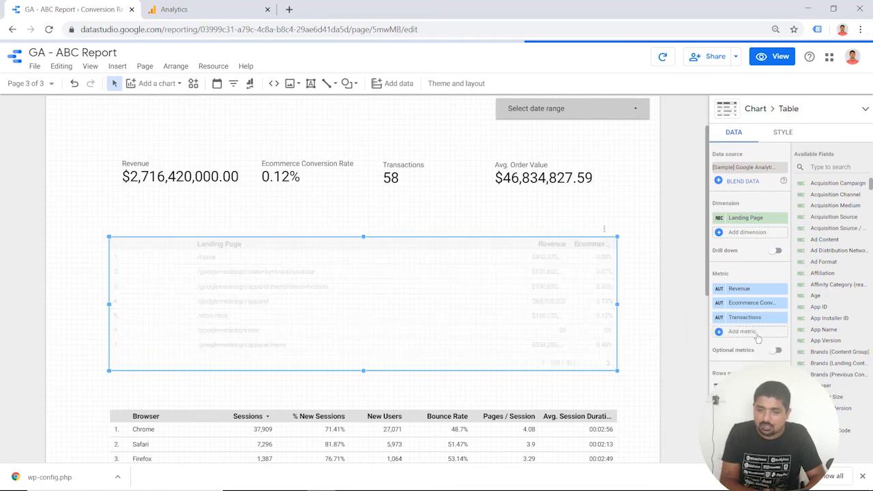
Step: Add the Avg. Order Value metric to the Landing Page table
click(756, 336)
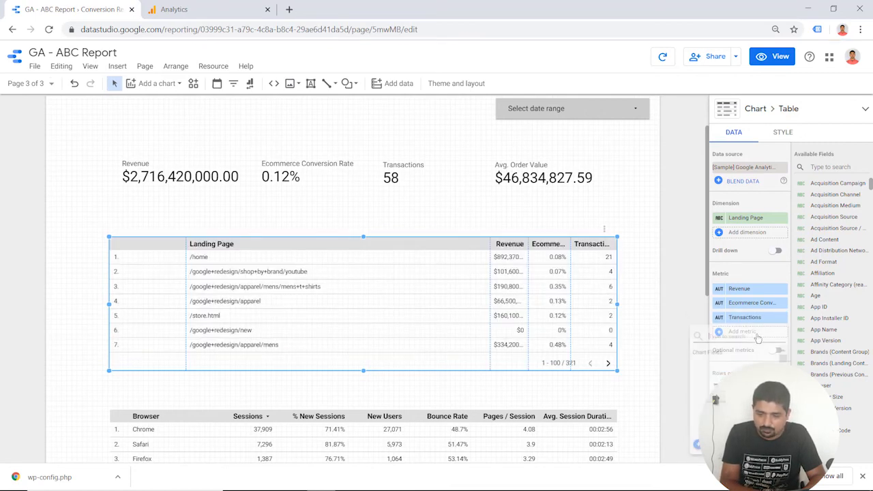
text(avg)
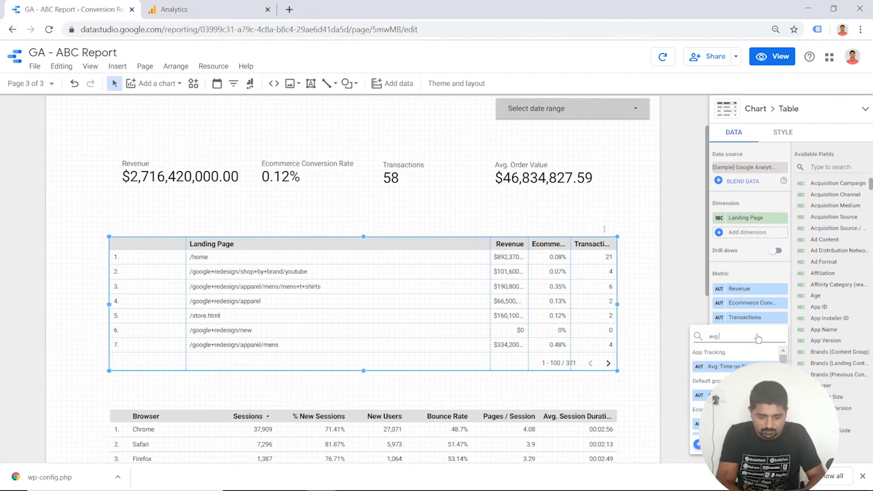
text(. order)
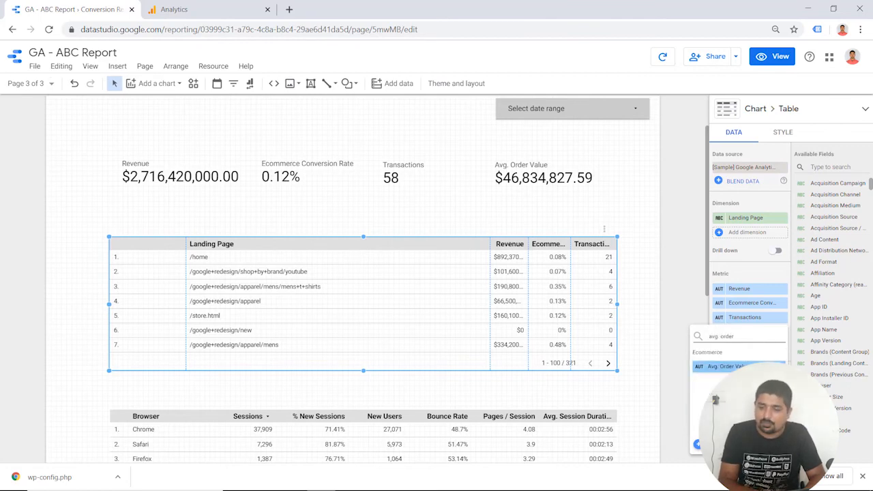
click(724, 366)
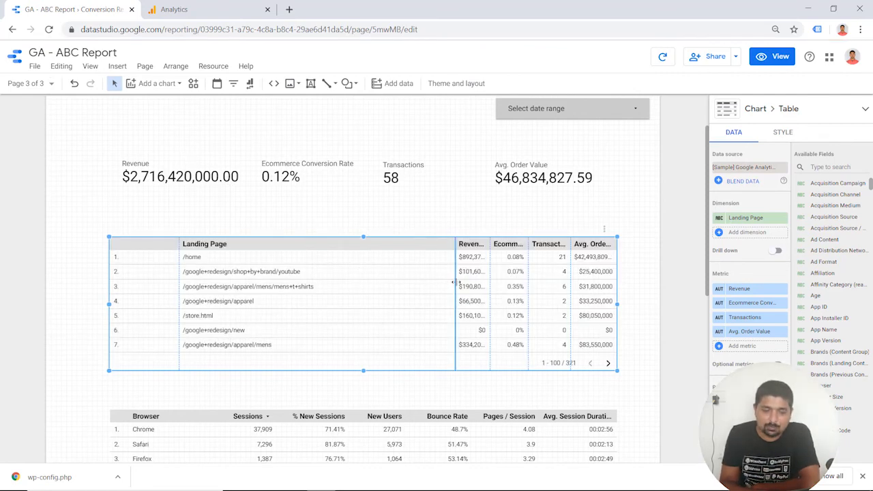
Step: Narrow the table's Landing Page column and widen the Revenue, Ecommerce Conversion Rate and Transactions columns
drag(455, 281, 384, 282)
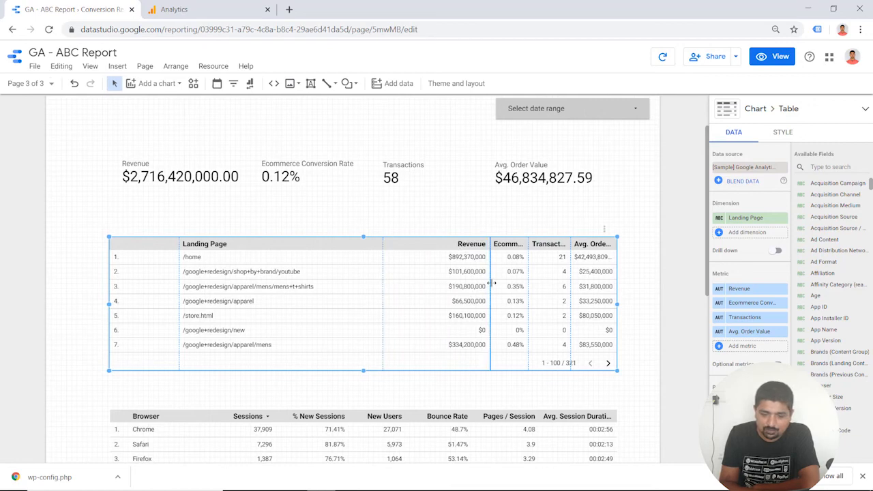
drag(488, 283, 457, 289)
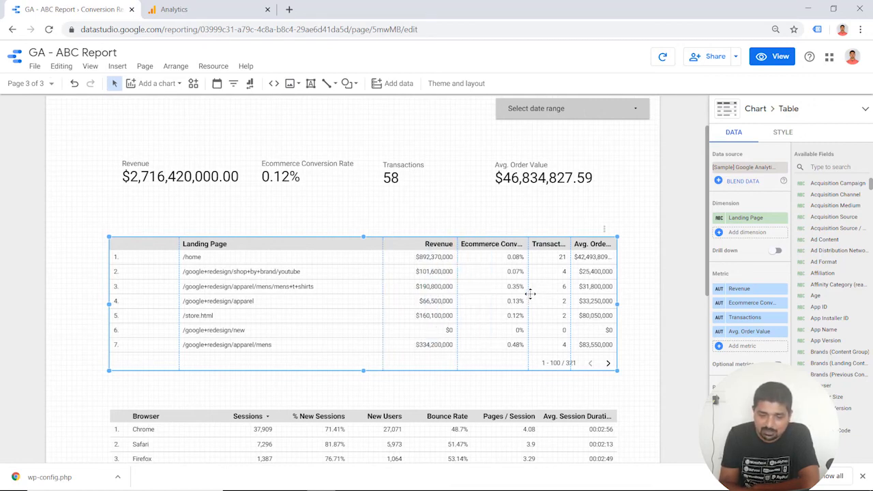
drag(531, 294, 525, 294)
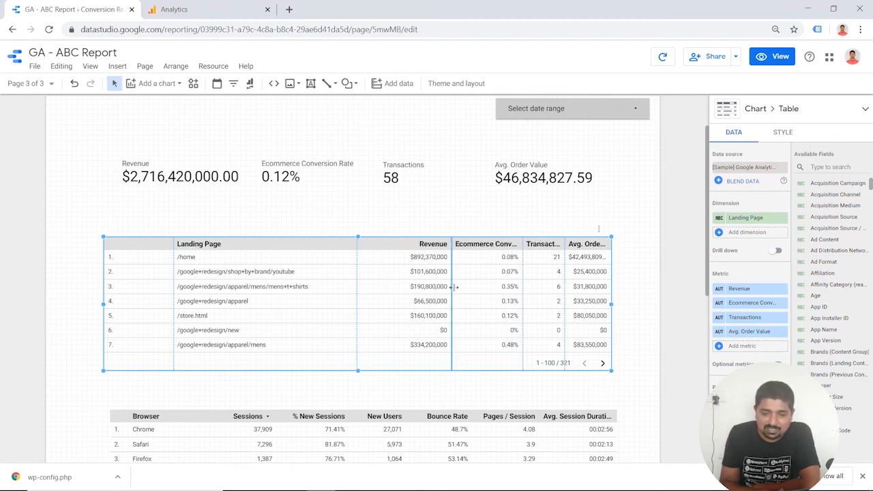
drag(455, 286, 438, 285)
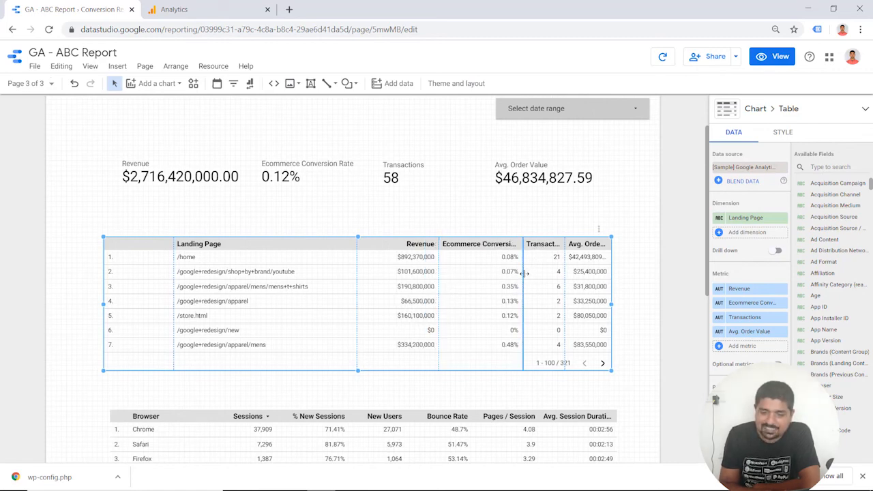
drag(524, 273, 513, 273)
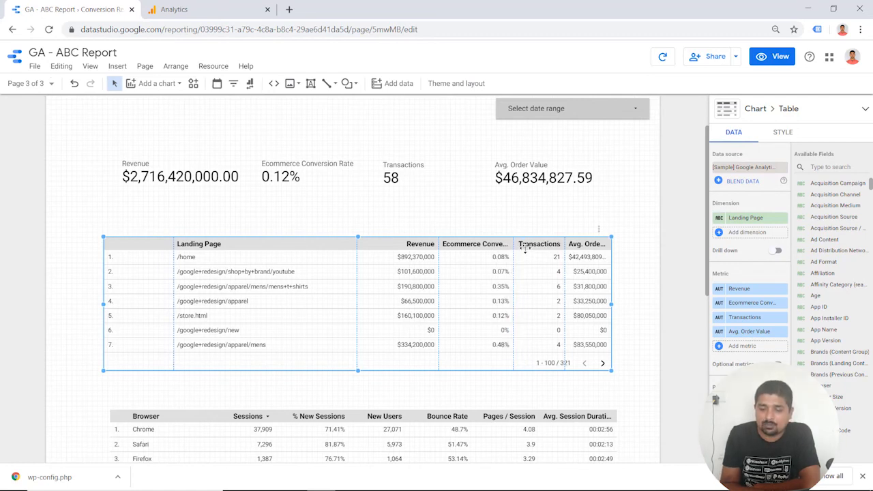
Step: Turn on text wrapping for the header of the Landing Page table
click(783, 132)
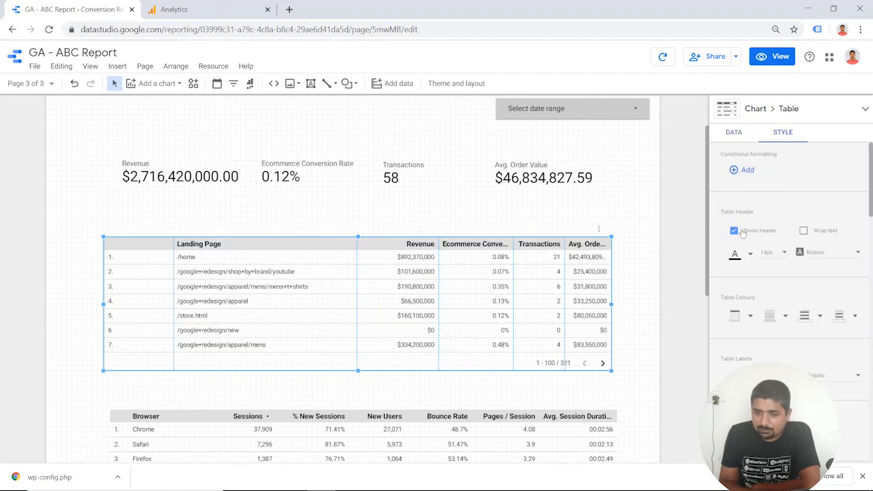
click(803, 232)
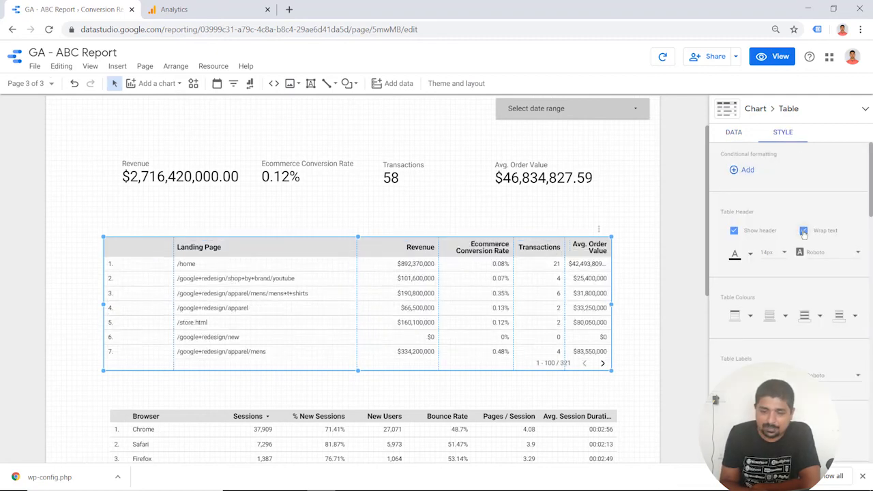
click(492, 226)
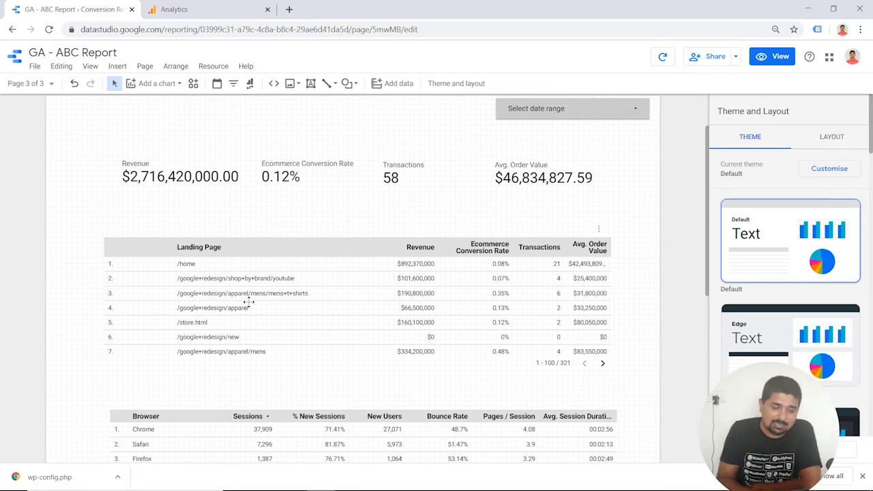
Step: Delete the old Browser and Device Category tables from the Conversion Report page
scroll(249, 302, down, 2)
scroll(249, 302, down, 3)
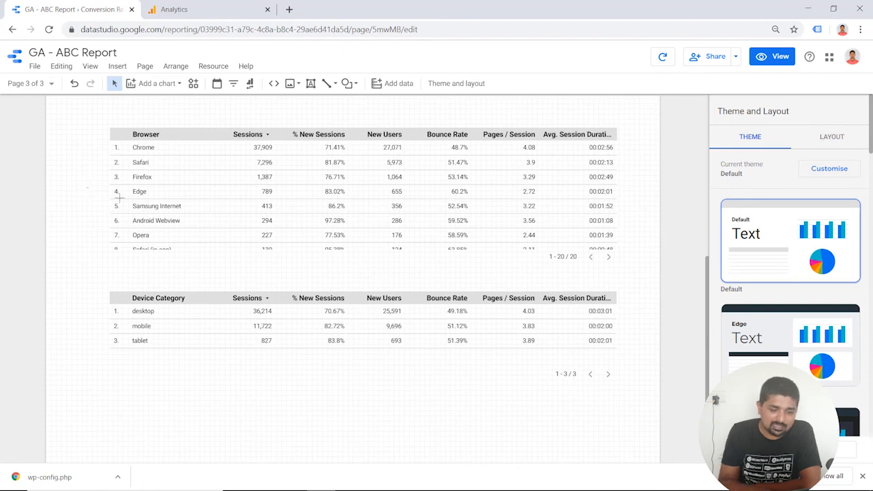
drag(88, 188, 277, 362)
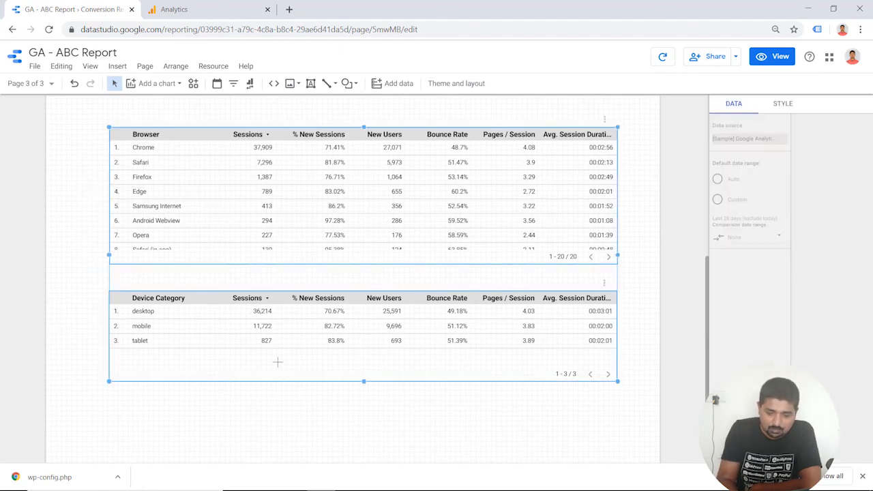
key(Delete)
scroll(277, 362, up, 5)
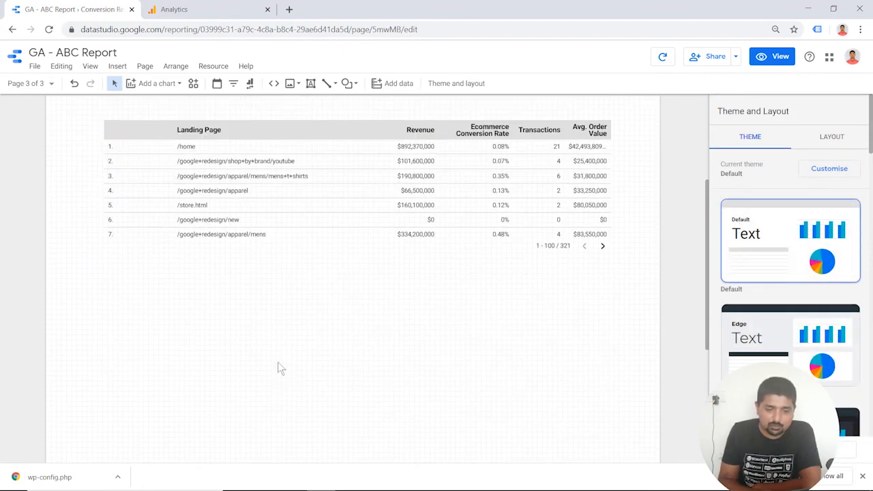
click(266, 326)
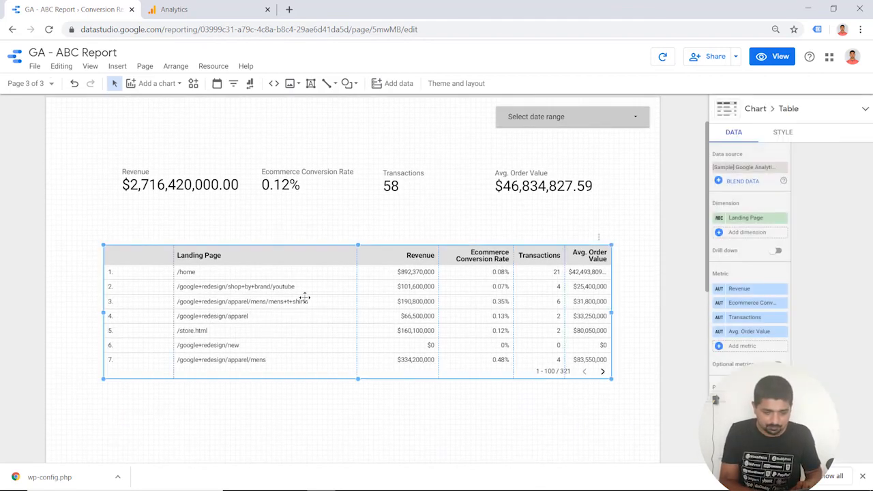
key(ctrl+c)
key(ctrl+v)
scroll(231, 417, down, 3)
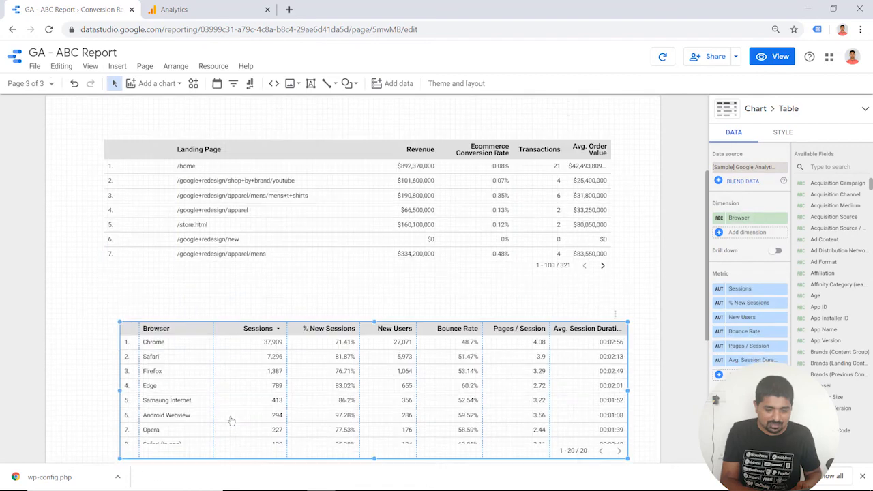
drag(232, 267, 219, 260)
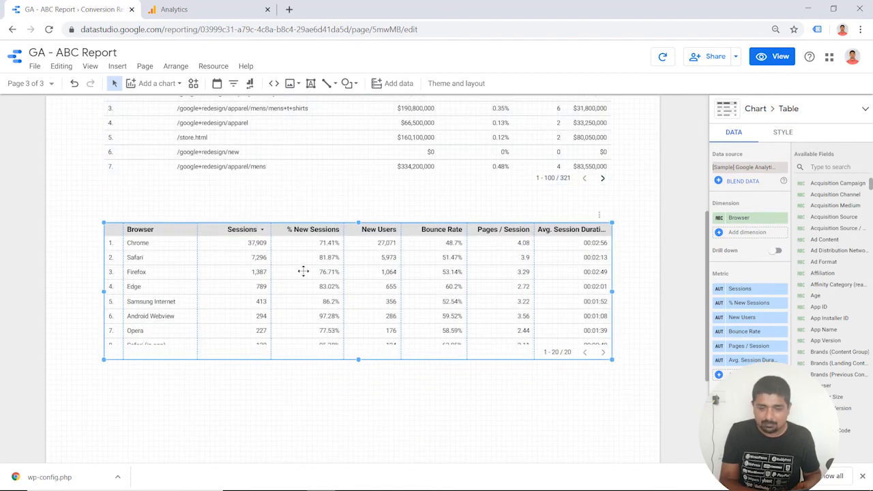
scroll(370, 263, up, 3)
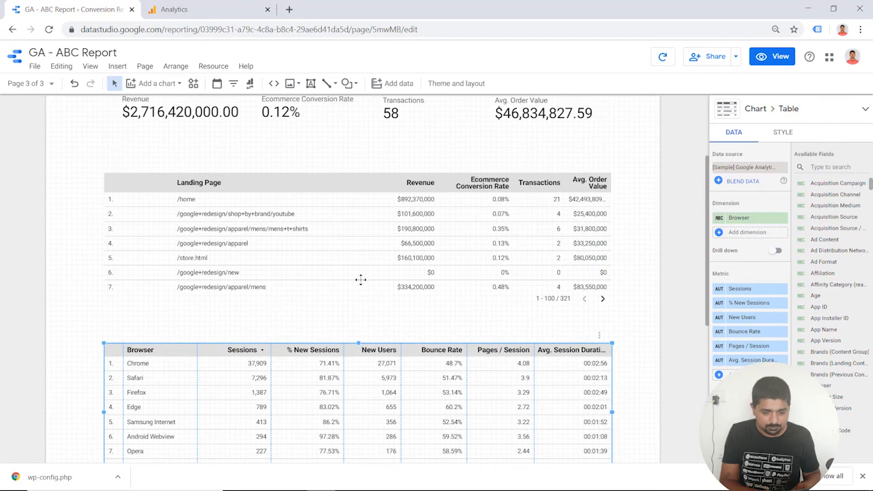
click(306, 340)
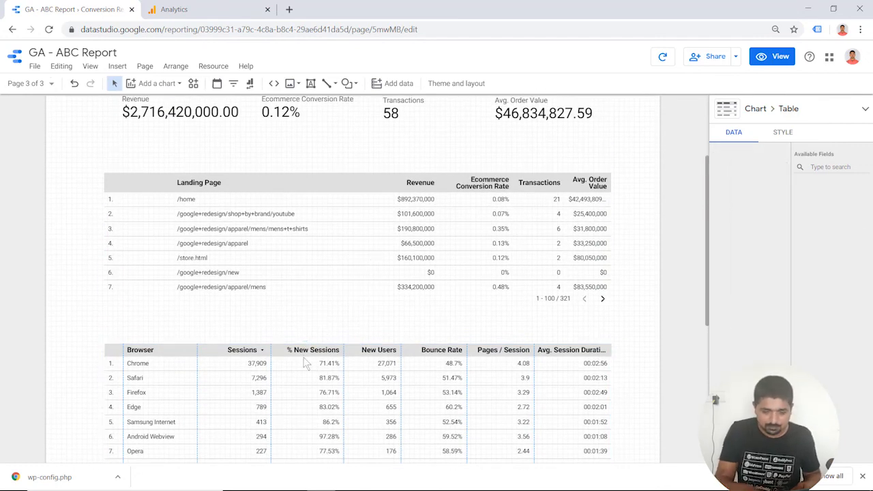
click(311, 358)
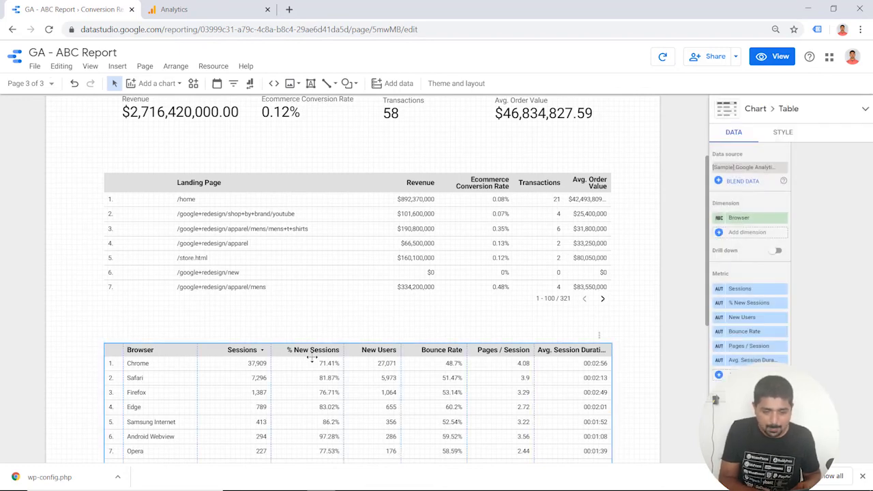
right_click(312, 358)
key(Delete)
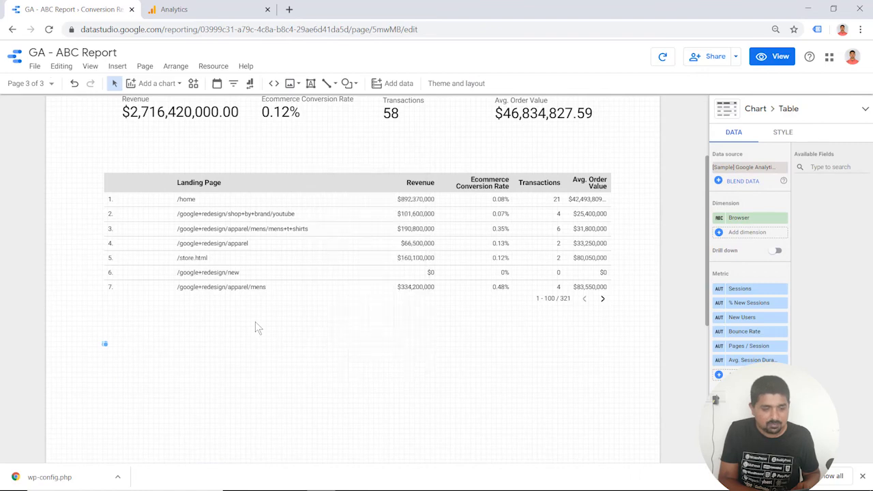
Step: Copy the Landing Page table and place the copy directly below the original
click(266, 271)
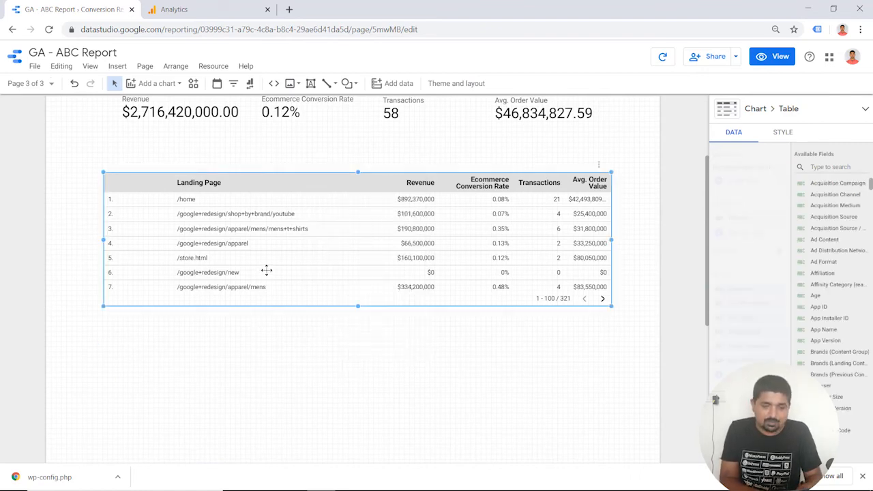
right_click(266, 271)
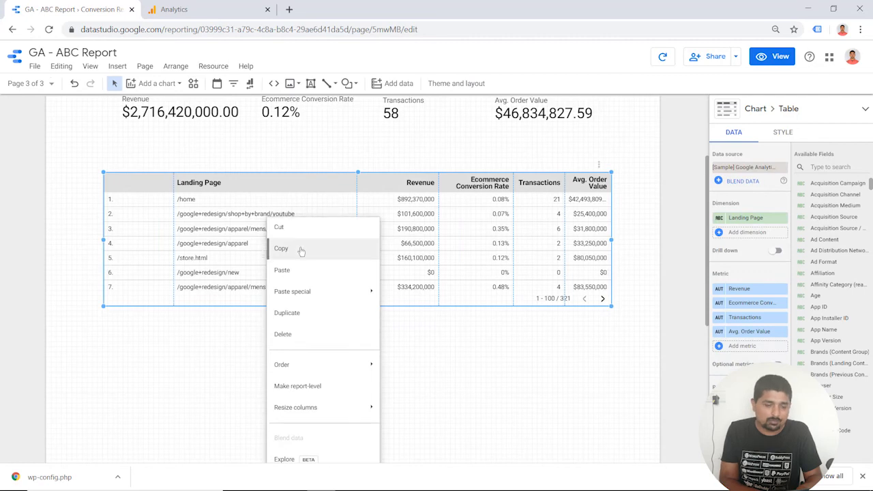
click(301, 250)
click(175, 326)
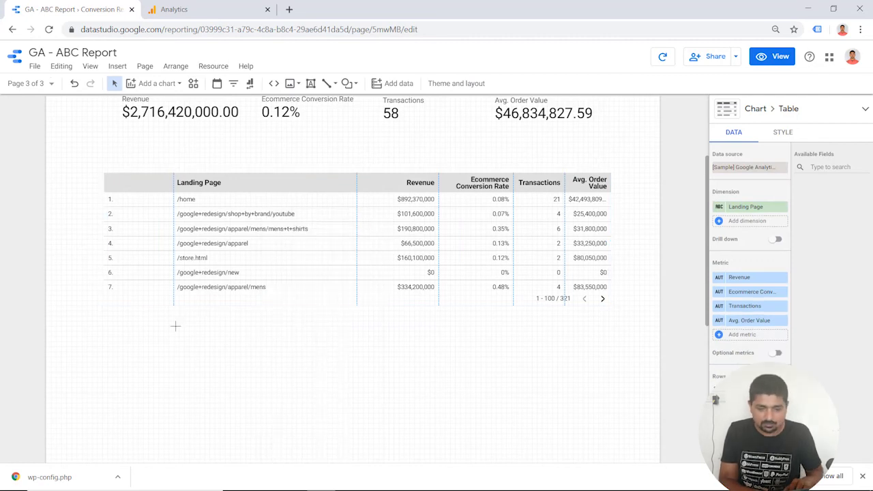
key(ctrl+v)
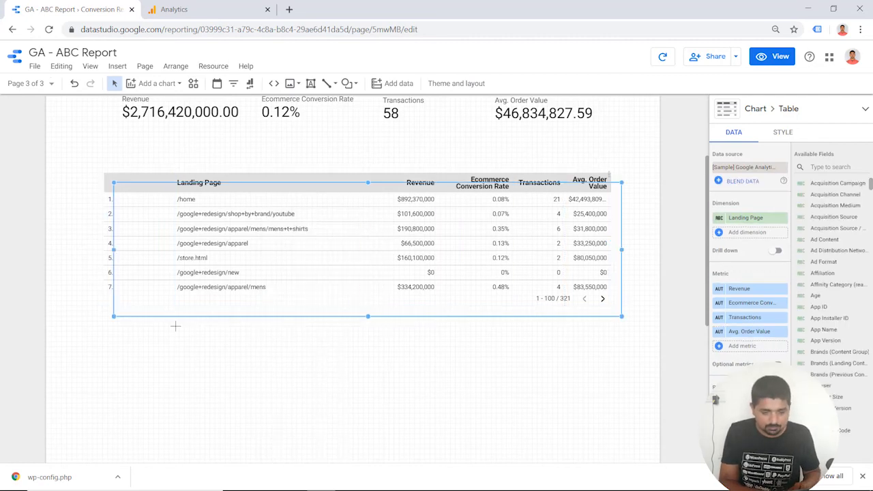
drag(236, 206, 224, 367)
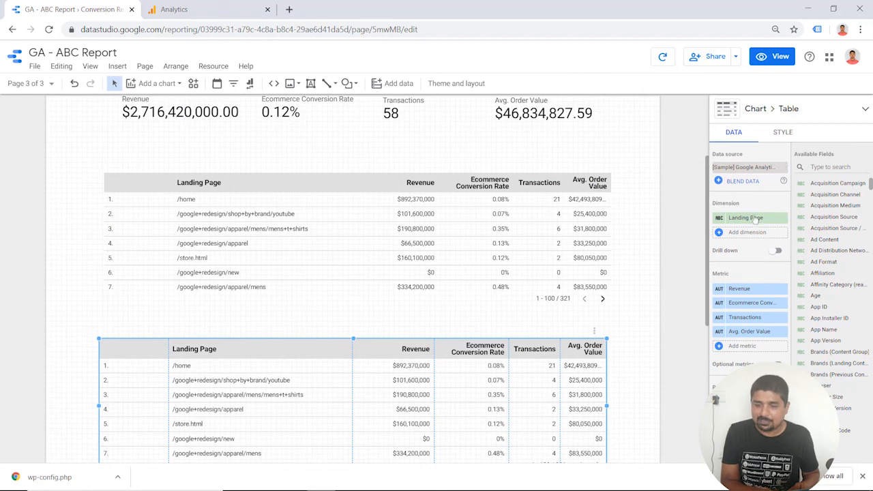
Step: Change the copied table's dimension from Landing Page to Browser
click(754, 218)
text(b)
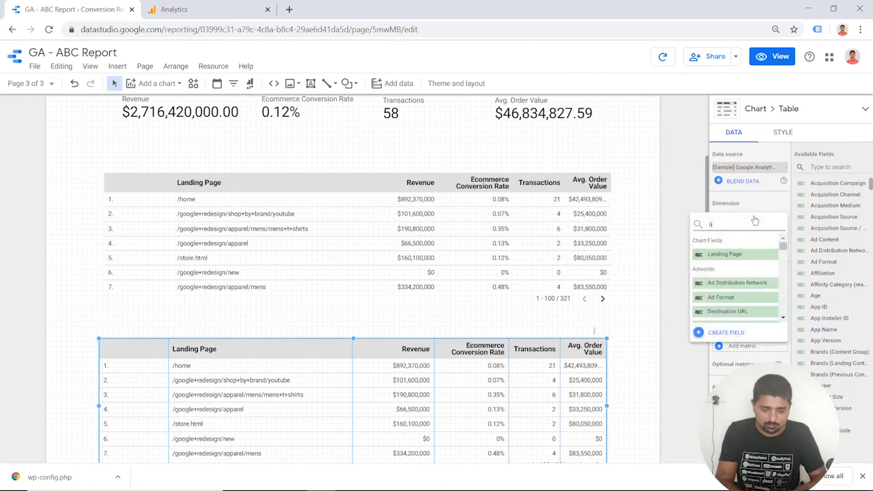
text(rowse)
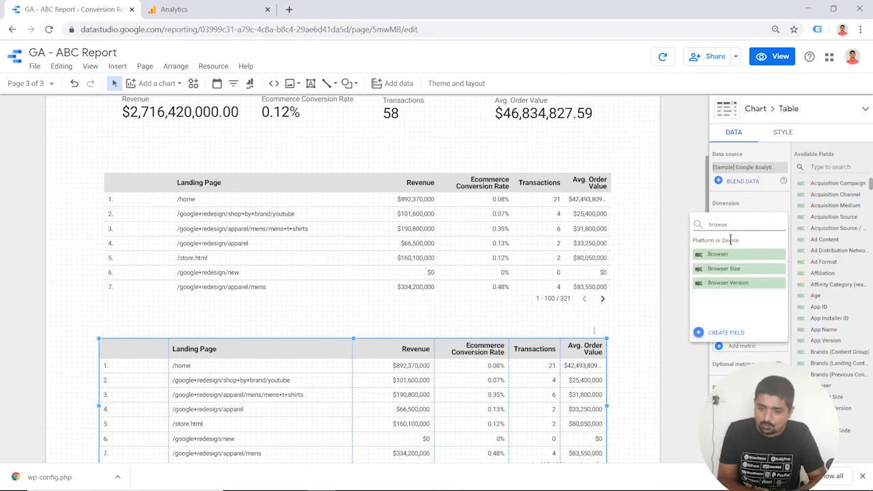
click(725, 254)
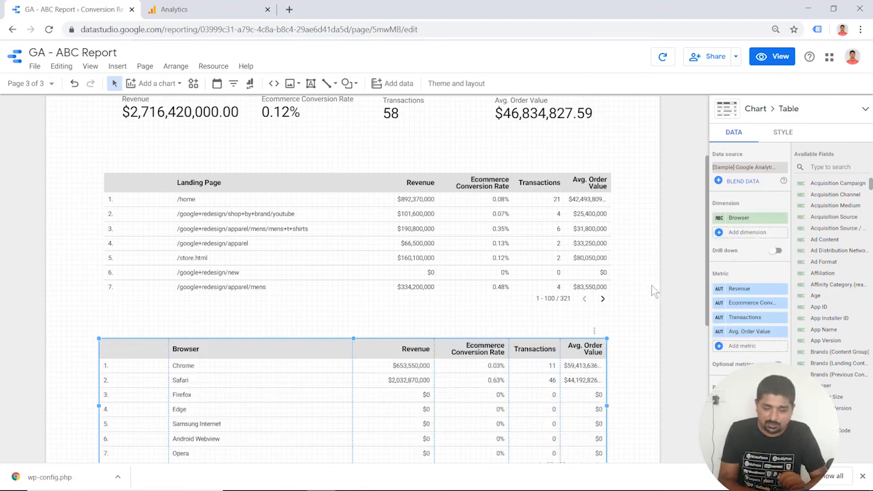
Step: Paste another copy of the e-commerce table and place it below the Browser table
scroll(652, 307, down, 2)
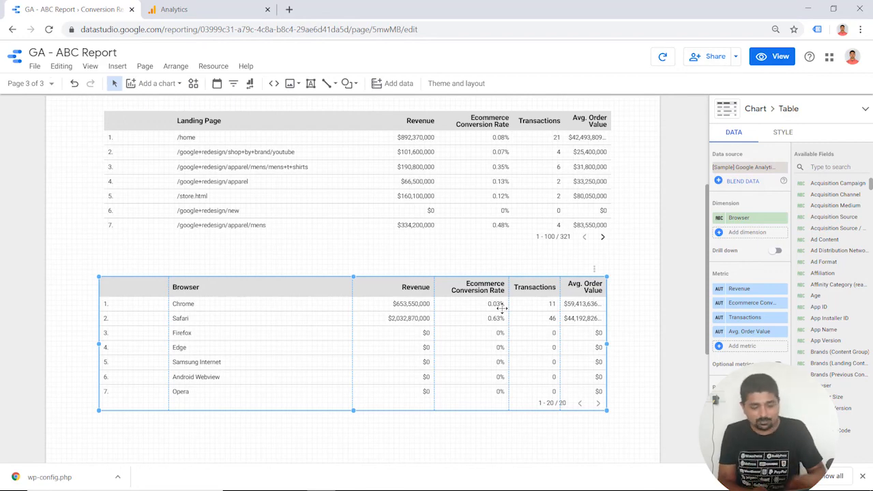
key(ctrl+v)
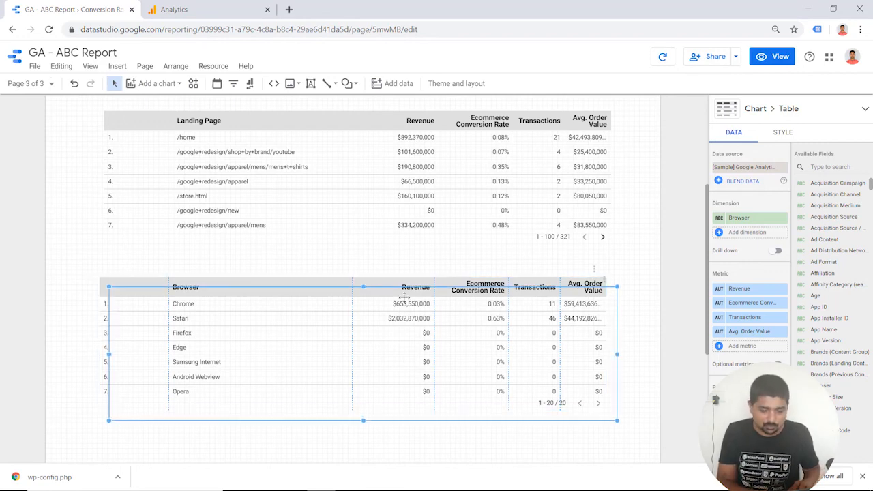
drag(351, 297, 348, 453)
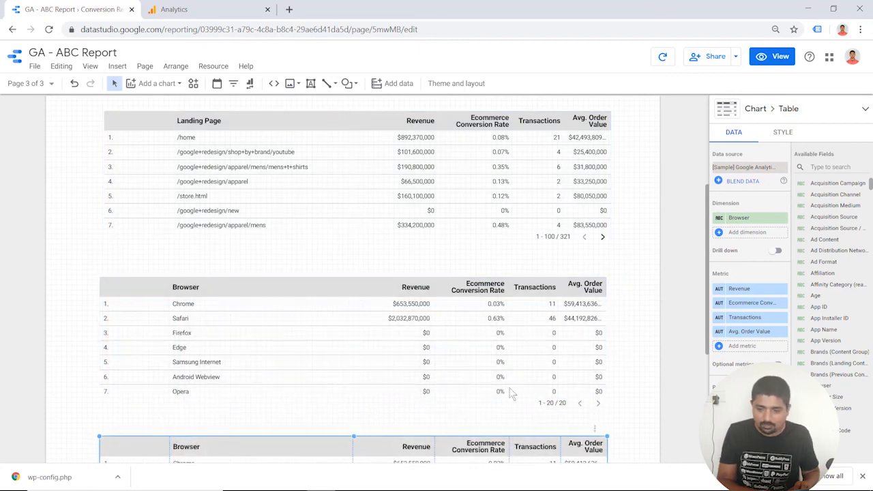
Step: Set the dimension of the lowest table to Device Category
click(743, 216)
text(device)
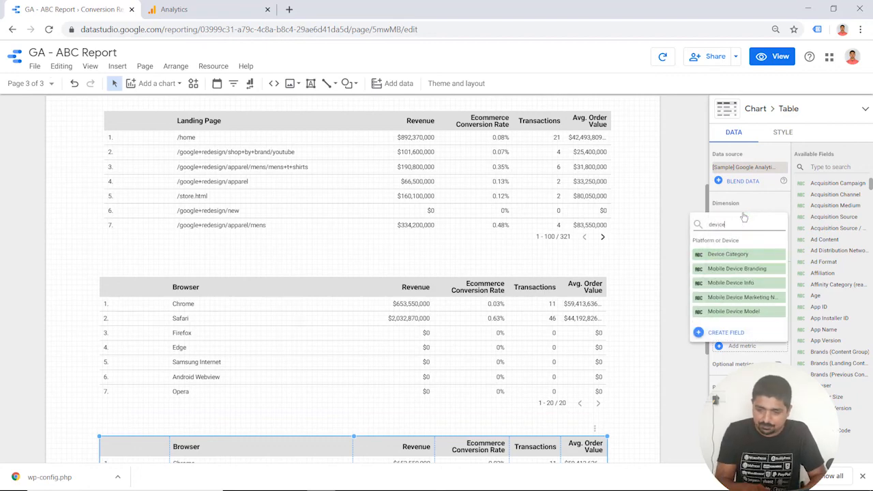
click(732, 254)
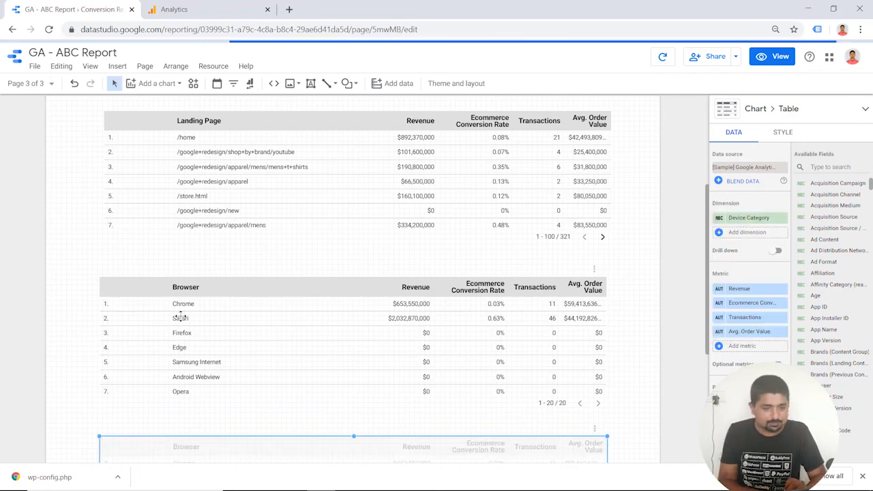
click(66, 343)
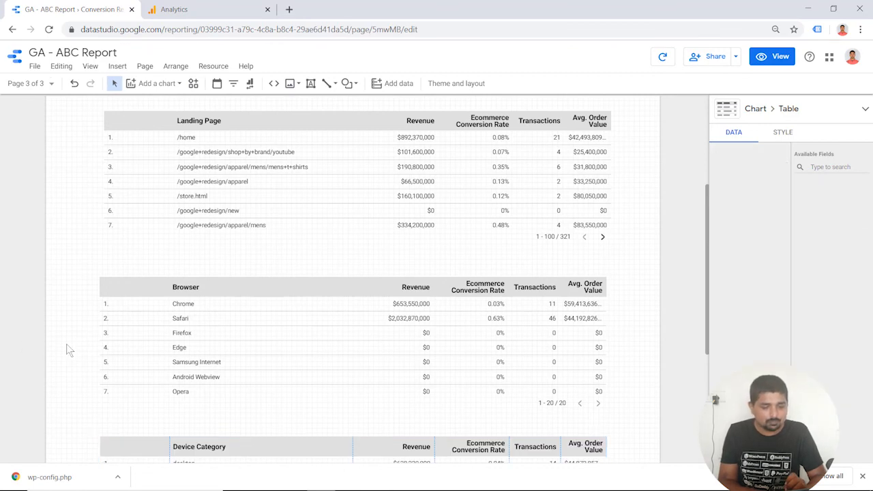
scroll(66, 344, down, 3)
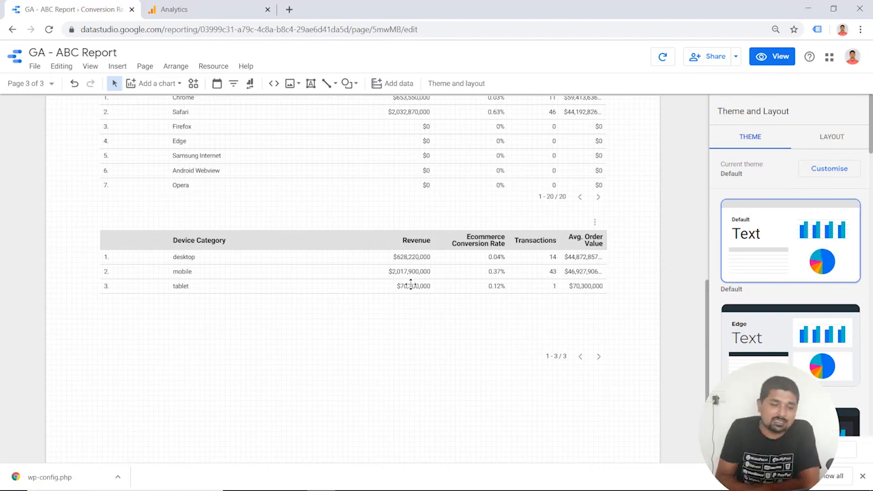
Step: Go to the first page, the Acquisition Report, and review it in view mode
scroll(411, 283, up, 10)
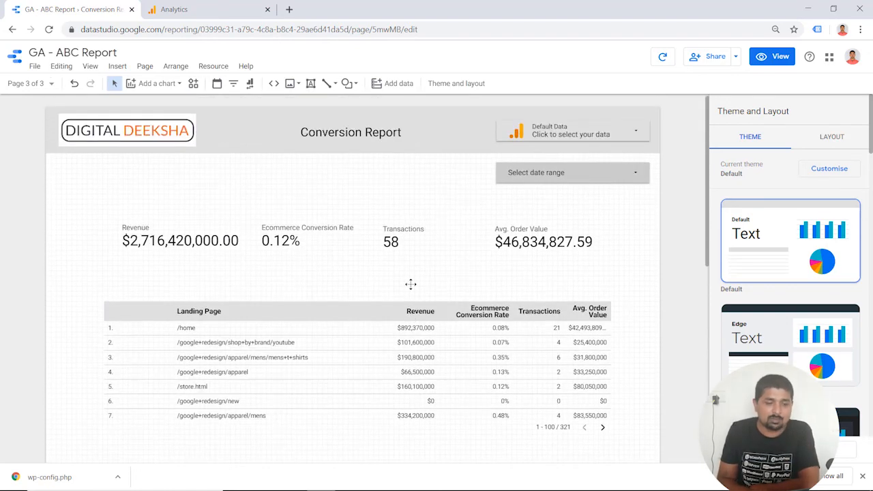
click(35, 87)
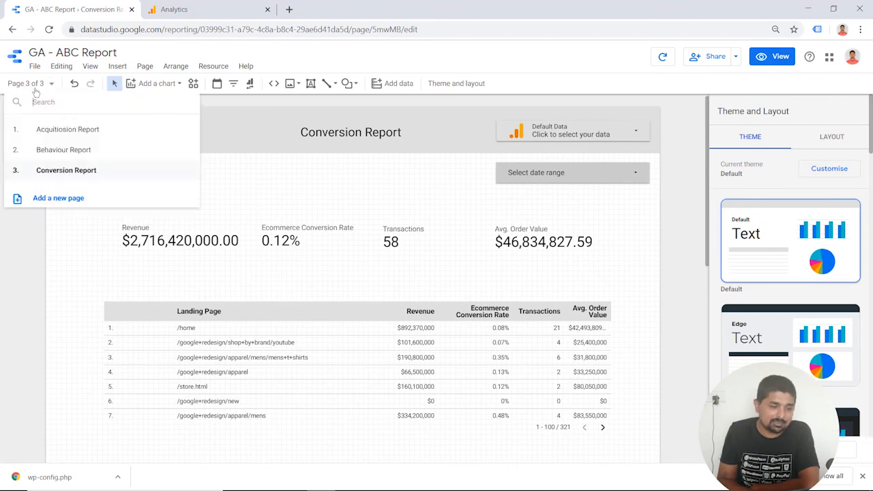
click(57, 127)
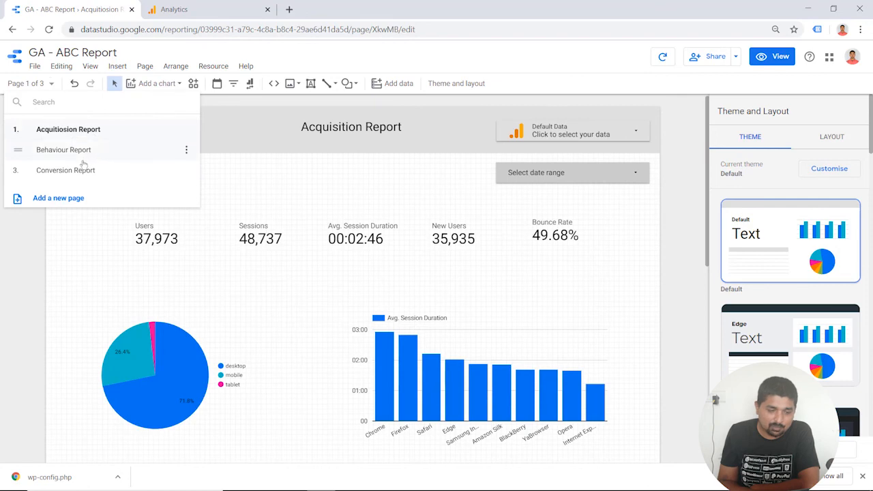
click(244, 164)
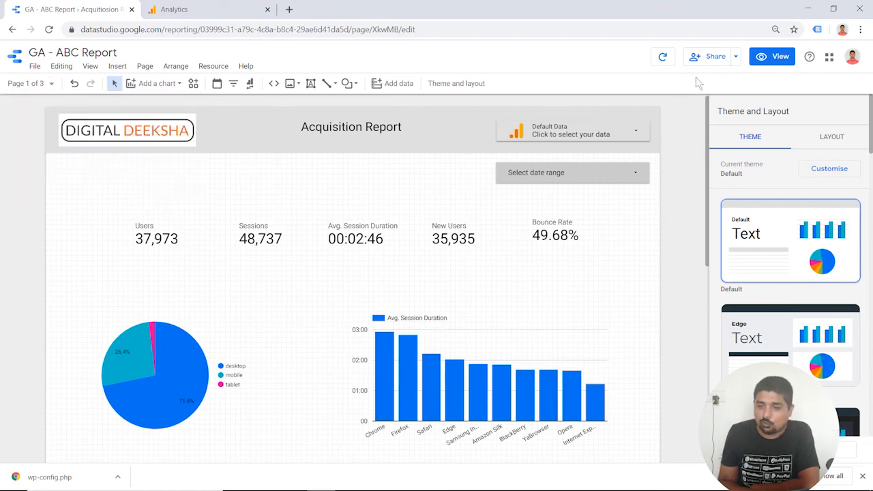
click(767, 62)
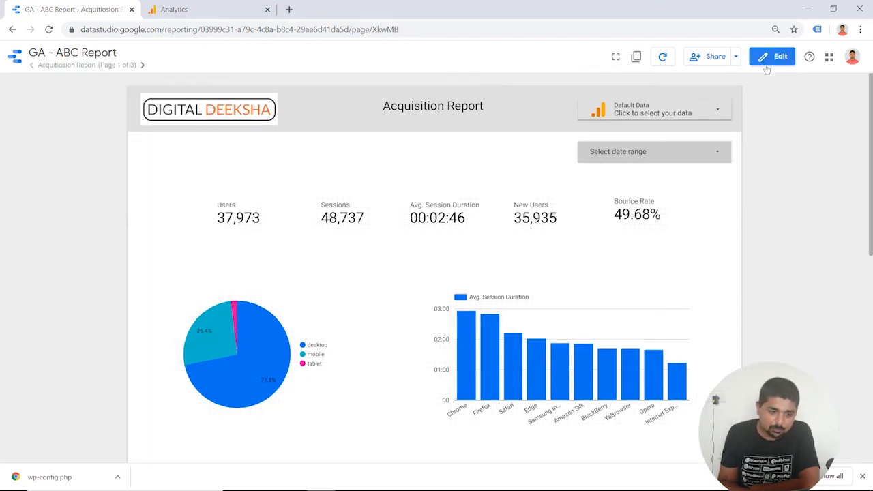
scroll(809, 224, down, 5)
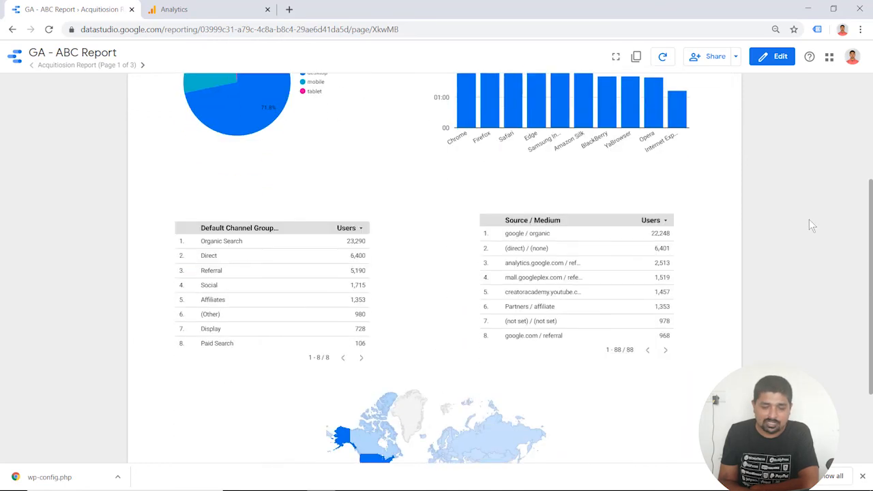
scroll(810, 225, up, 5)
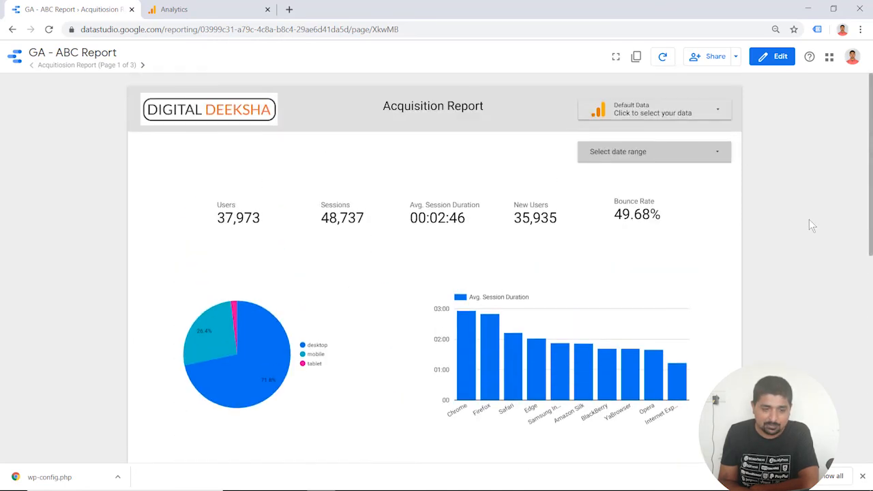
Step: Examine the Acquisition Report's scorecards, device pie chart, browser bar chart, channel and source tables, and map
scroll(706, 228, down, 5)
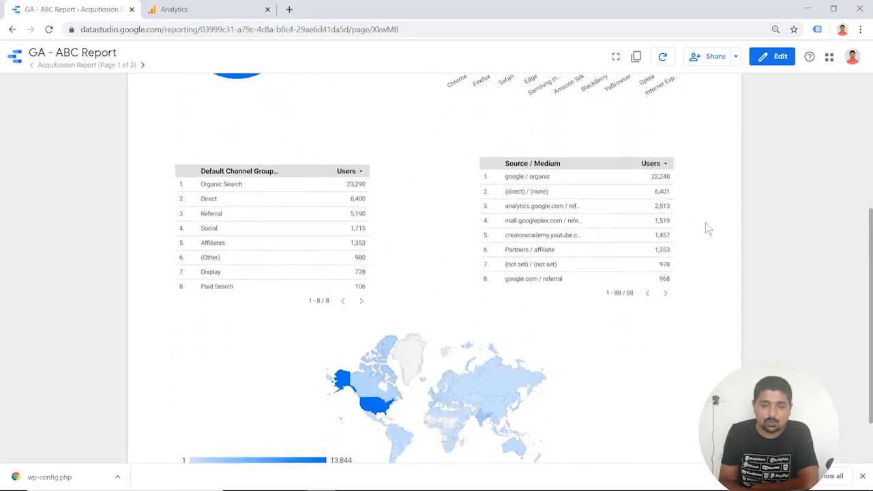
scroll(705, 229, up, 5)
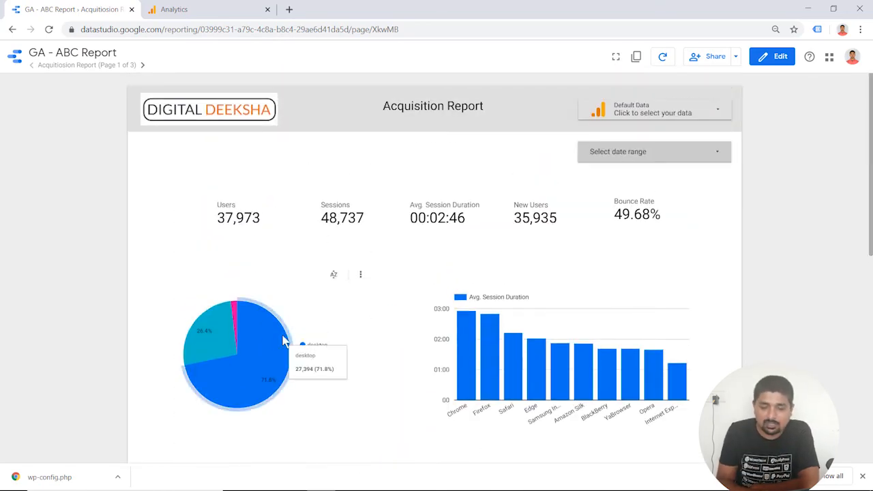
mouse_move(479, 352)
scroll(479, 350, down, 1)
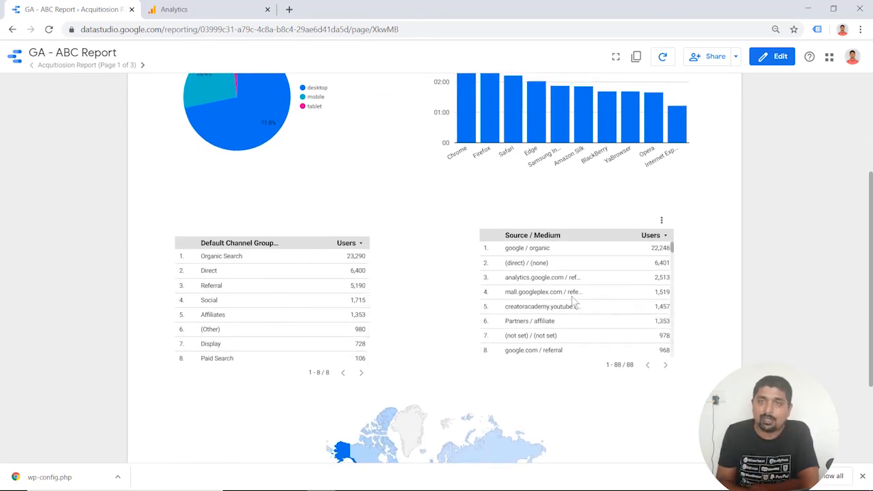
scroll(572, 298, down, 3)
scroll(395, 326, up, 5)
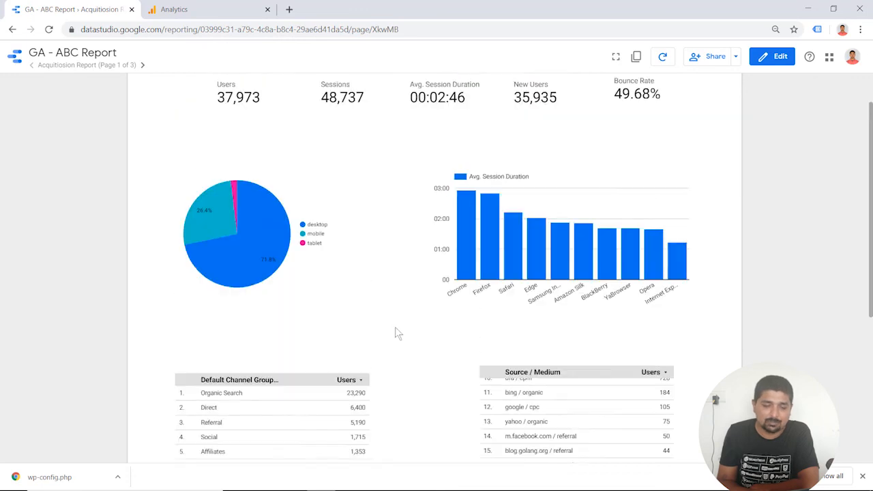
Step: Go to the Behaviour Report page and review its scorecards and its Landing Page, Browser and Device Category tables
click(142, 66)
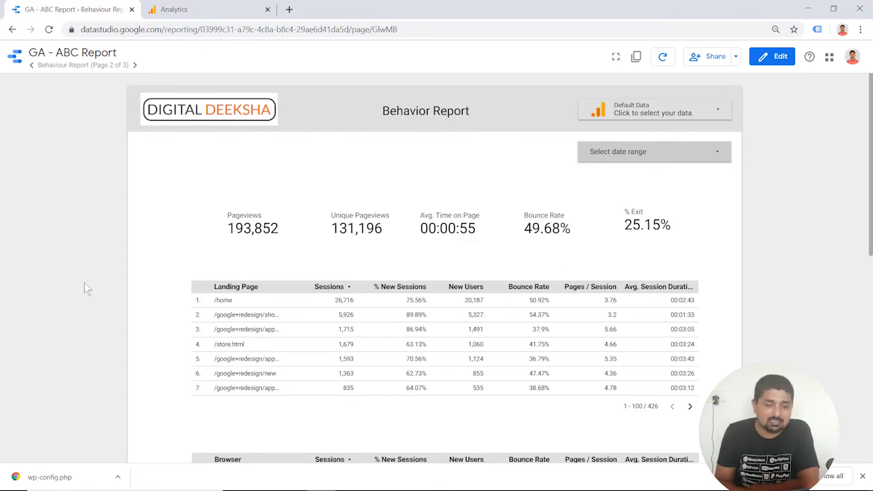
scroll(131, 262, down, 2)
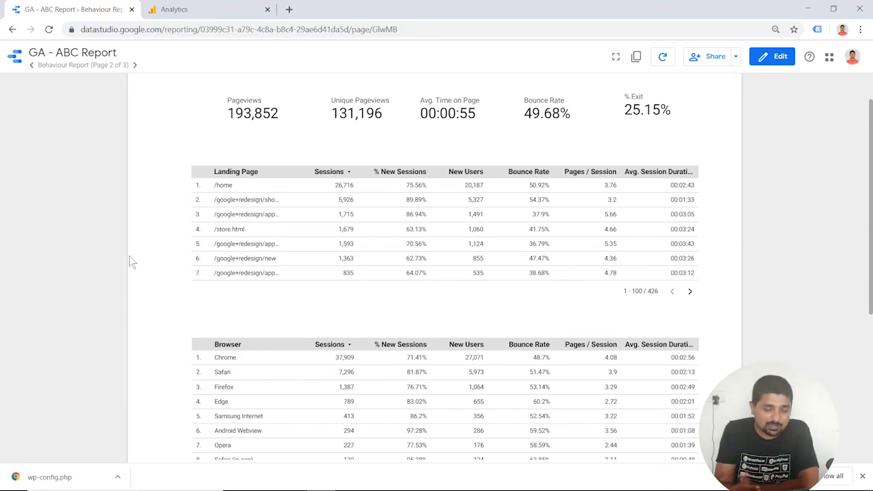
scroll(132, 262, down, 2)
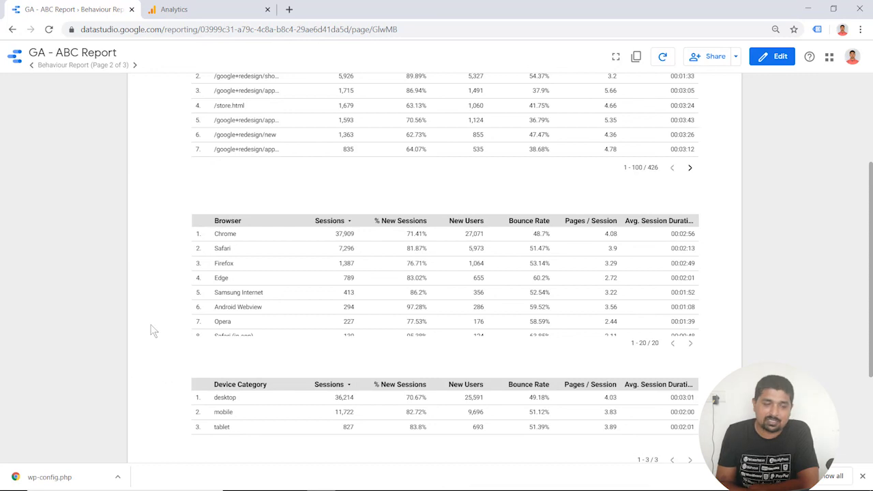
Step: Go to the Conversion Report page and review its e-commerce scorecards and its Landing Page, Browser and Device Category tables
click(135, 64)
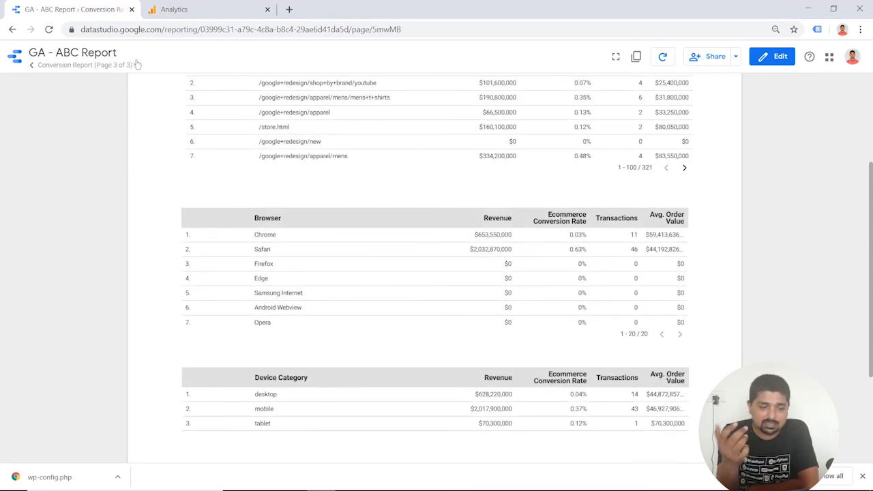
scroll(152, 148, up, 4)
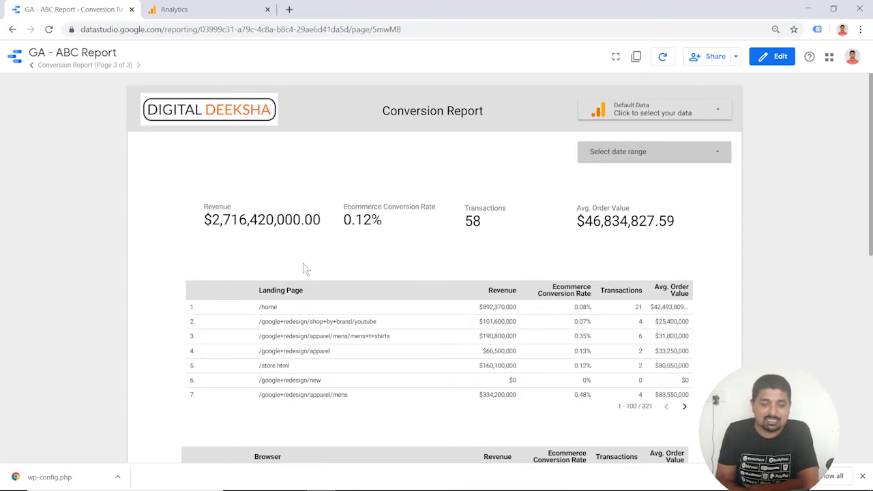
scroll(305, 270, down, 2)
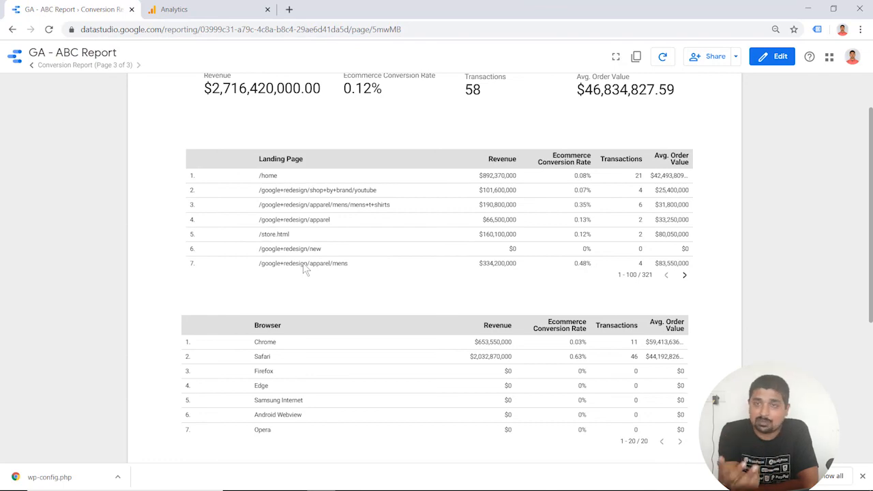
scroll(306, 270, down, 3)
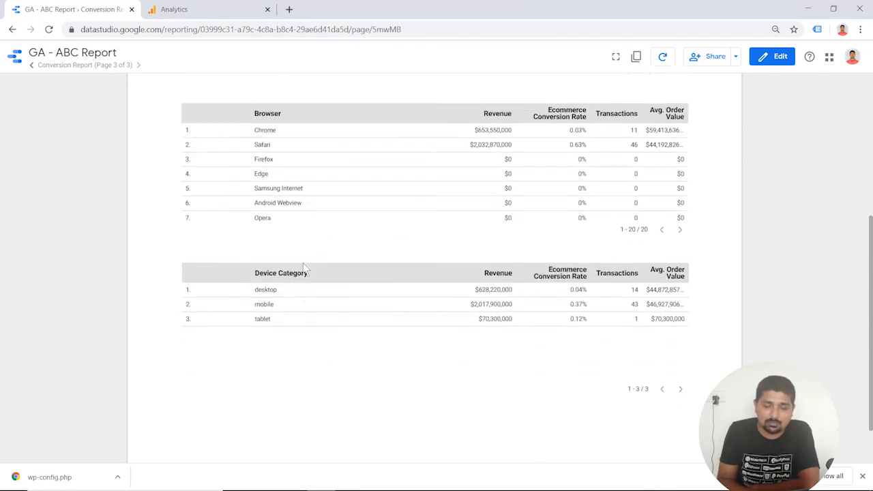
scroll(306, 270, up, 5)
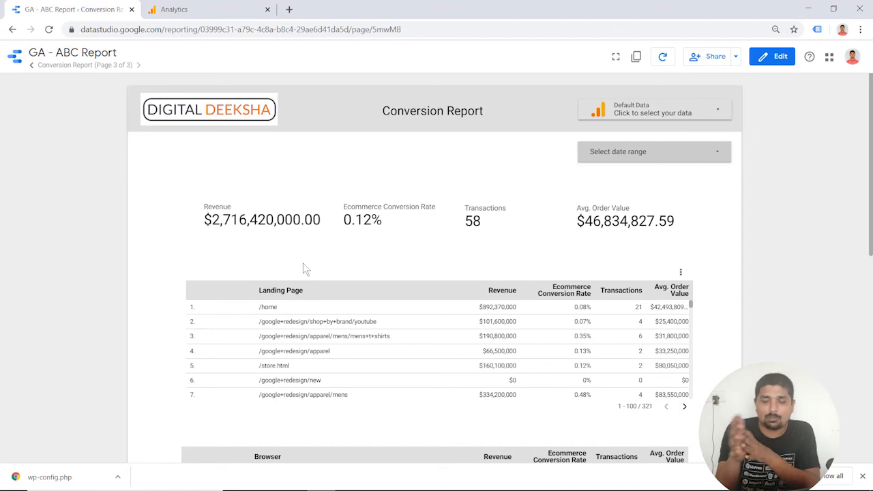
Step: View the Analytics views offered by the report's data control and the report's sharing options, leaving both unchanged
click(665, 112)
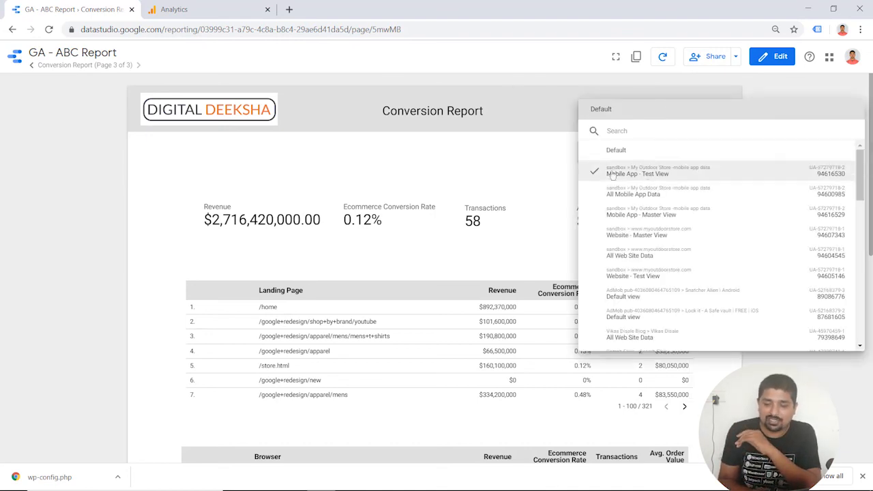
click(543, 141)
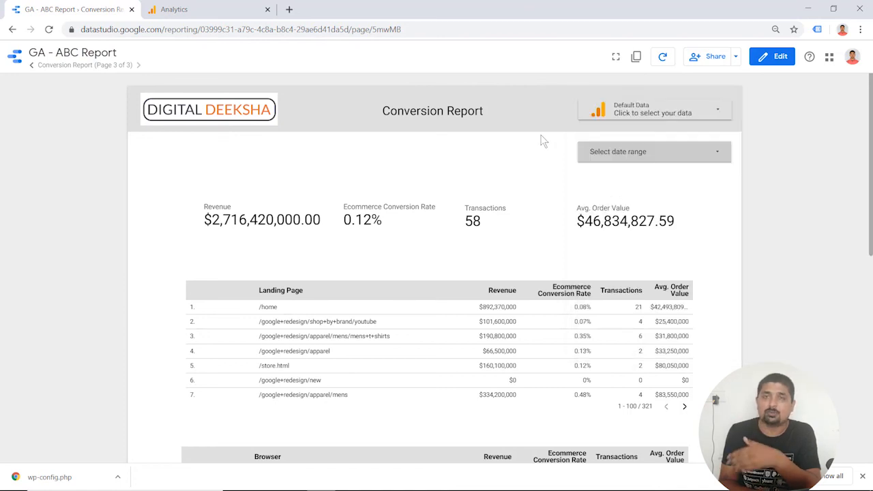
click(735, 57)
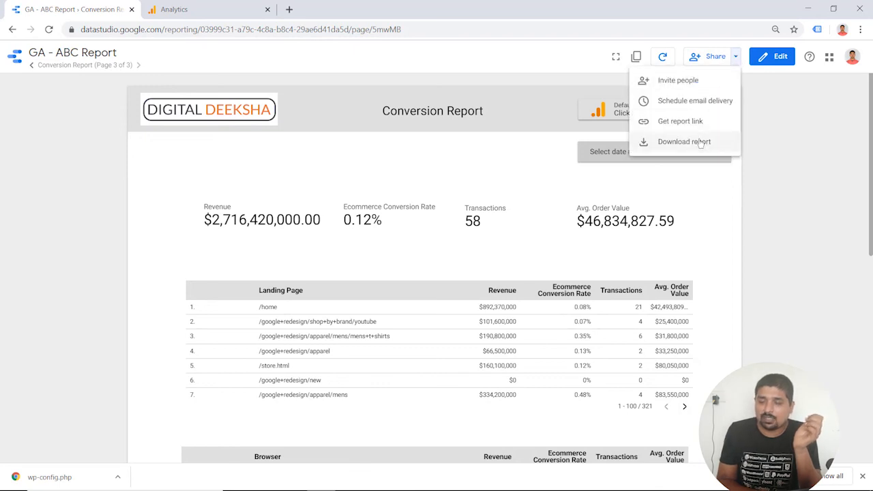
click(777, 147)
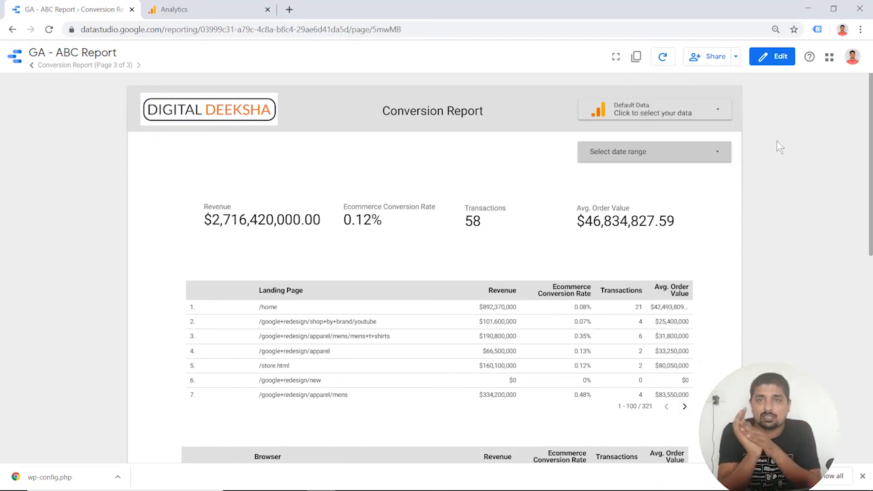